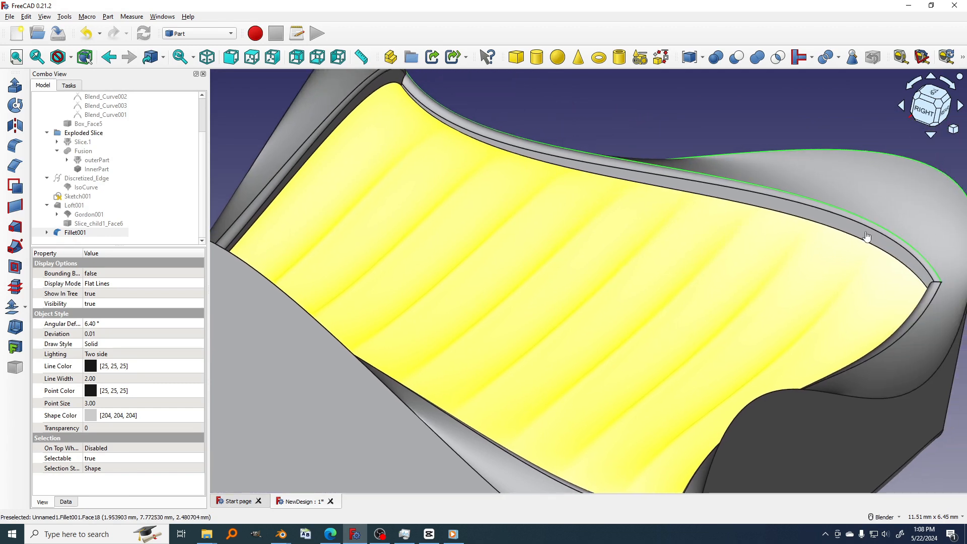
- Examine the finished model's ribbed inset surface, raised rim and outer walls from several angles
left_click(806, 95)
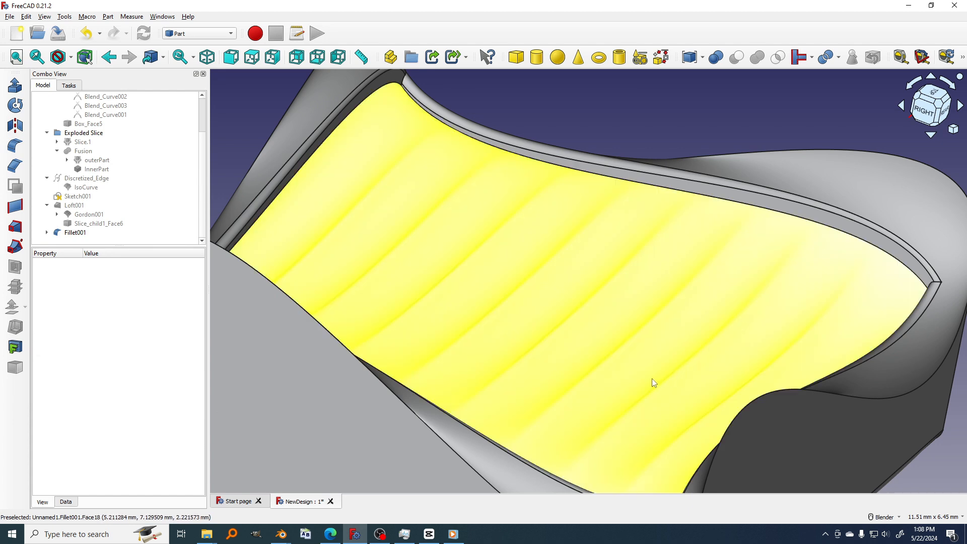
middle_click_drag(649, 382, 667, 141)
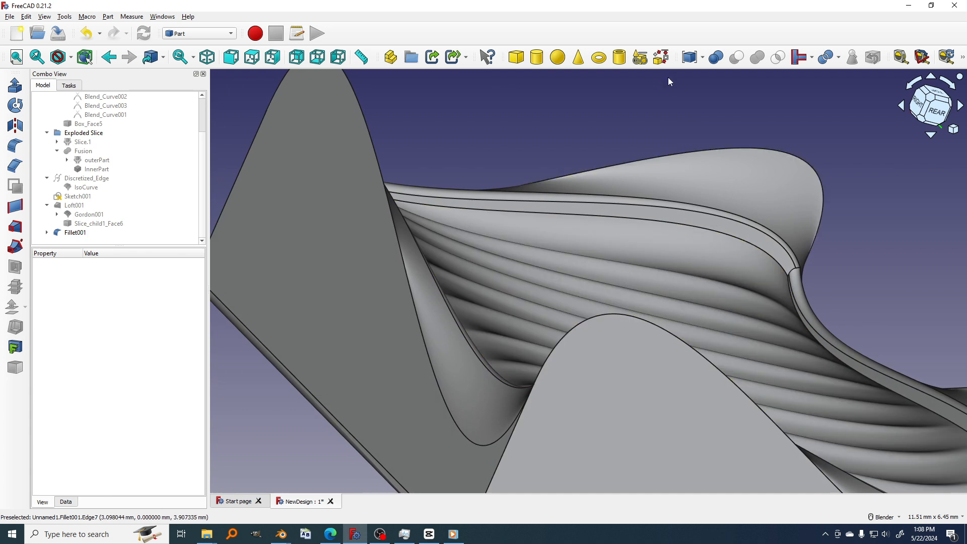
scroll(692, 123, "up", 1)
middle_click_drag(714, 161, 645, 174)
middle_click_drag(911, 373, 848, 397, "shift")
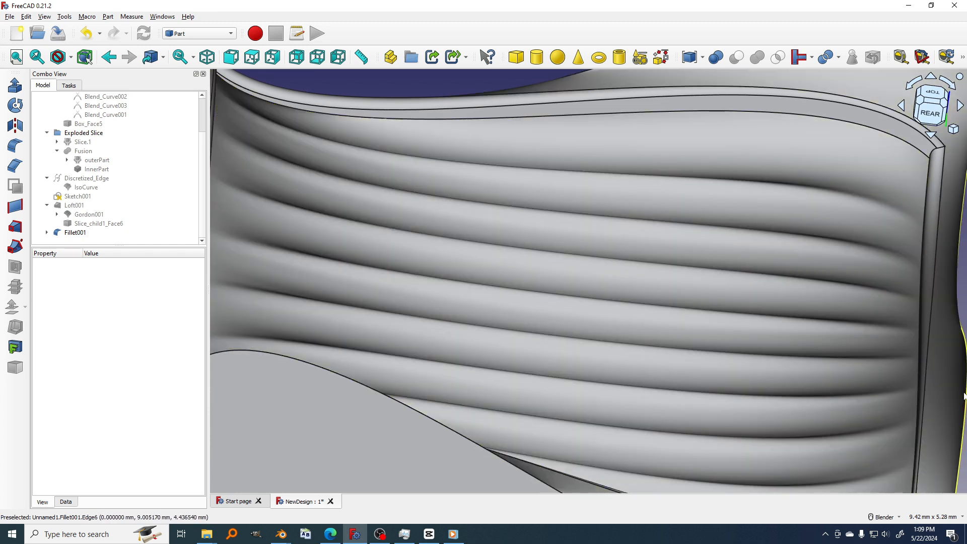
scroll(964, 396, "down", 2)
scroll(962, 396, "up", 1)
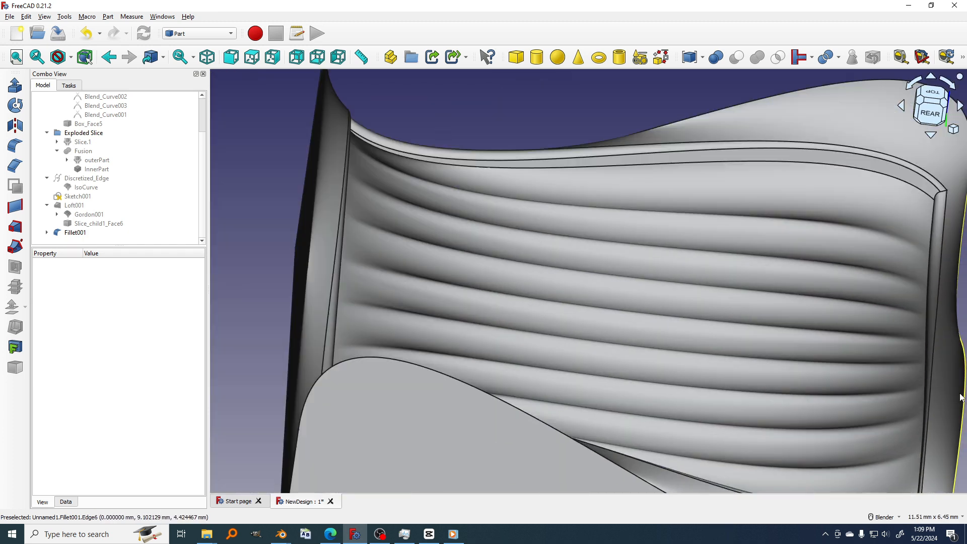
middle_click_drag(961, 397, 685, 322)
scroll(774, 379, "down", 3)
middle_click_drag(768, 333, 816, 333)
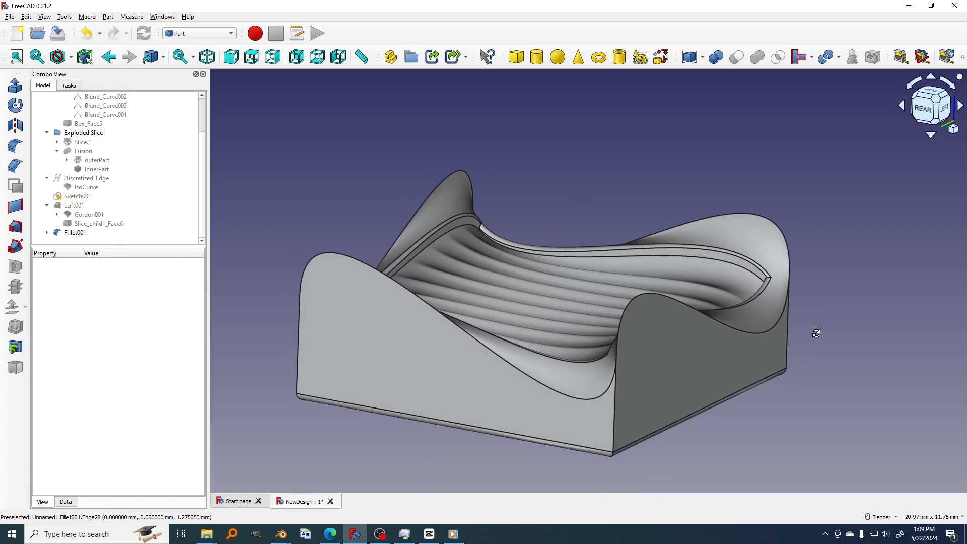
scroll(814, 333, "up", 1)
middle_click_drag(717, 336, 740, 335, "shift")
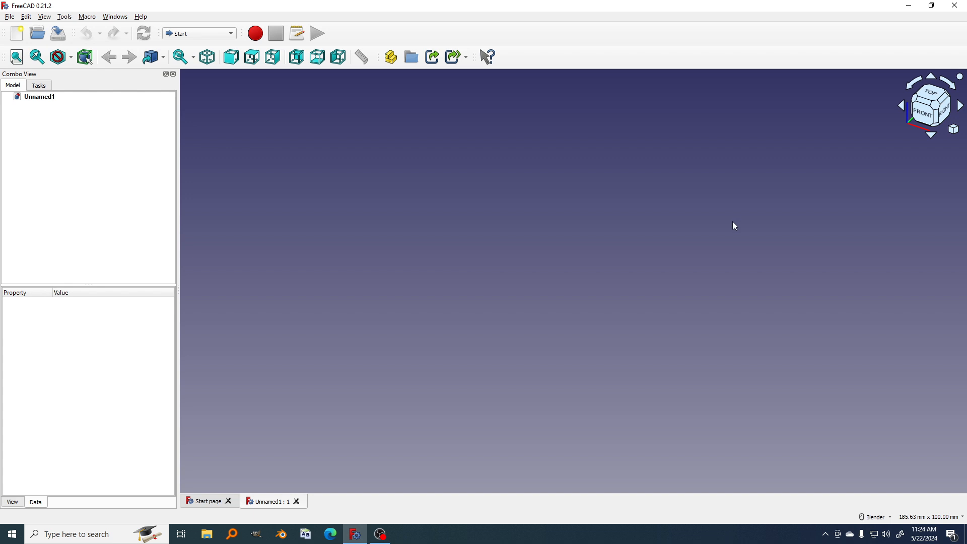
- Switch to the Part workbench and add a cube with default dimensions
left_click(202, 36)
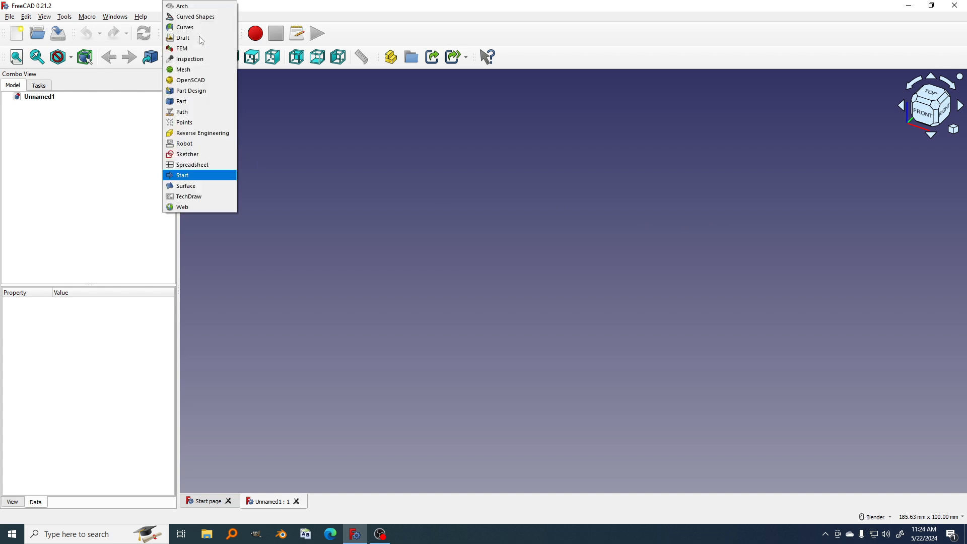
left_click(199, 102)
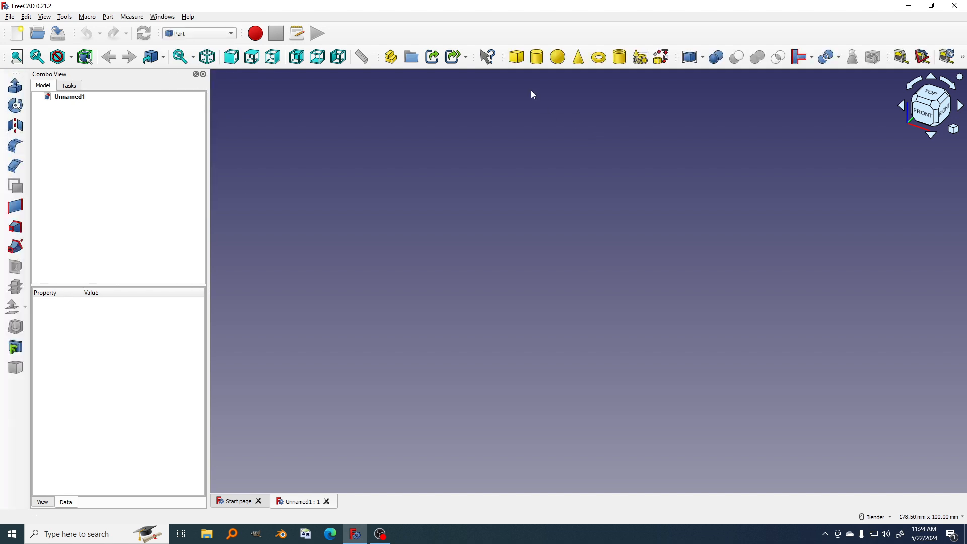
left_click(517, 57)
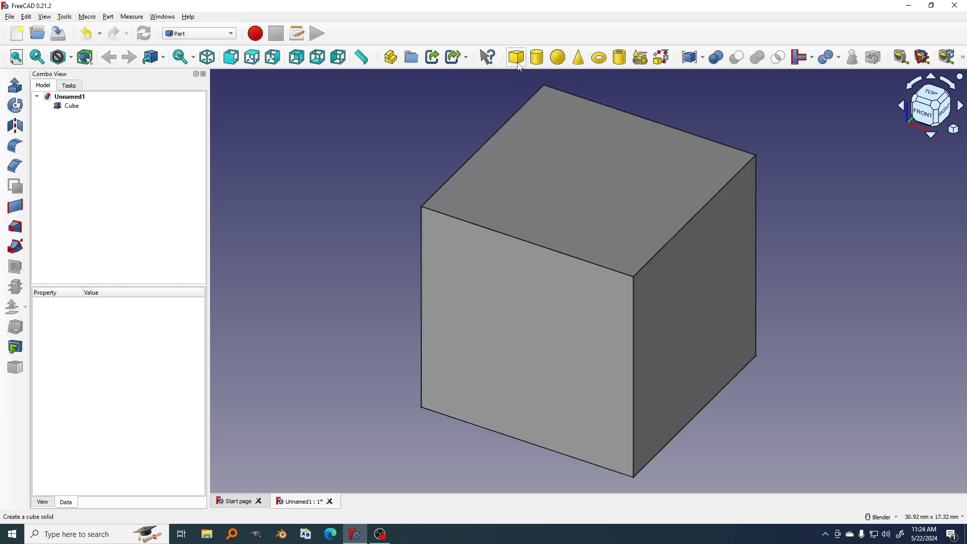
scroll(635, 267, "down", 3)
middle_click_drag(643, 282, 559, 251)
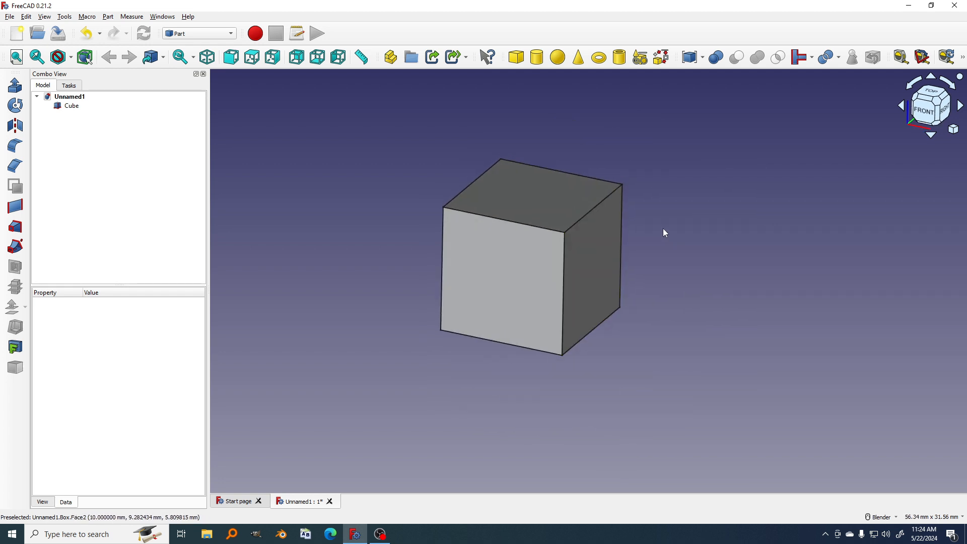
- Switch to the Curves workbench
left_click(210, 34)
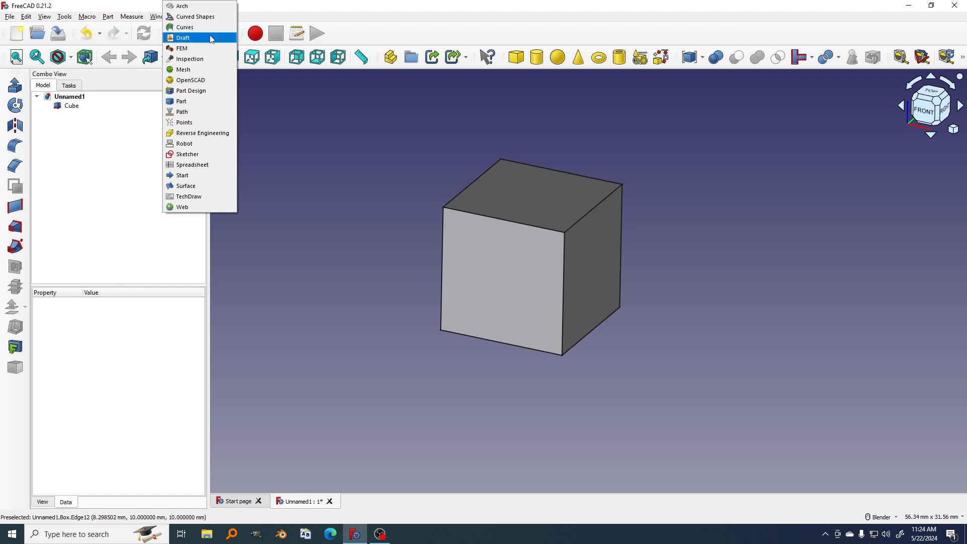
left_click(189, 27)
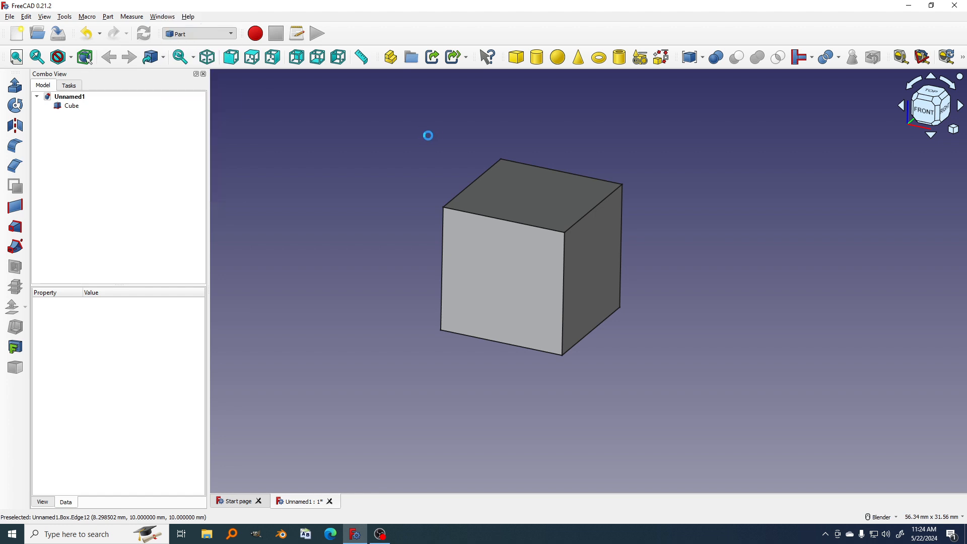
scroll(427, 135, "up", 1)
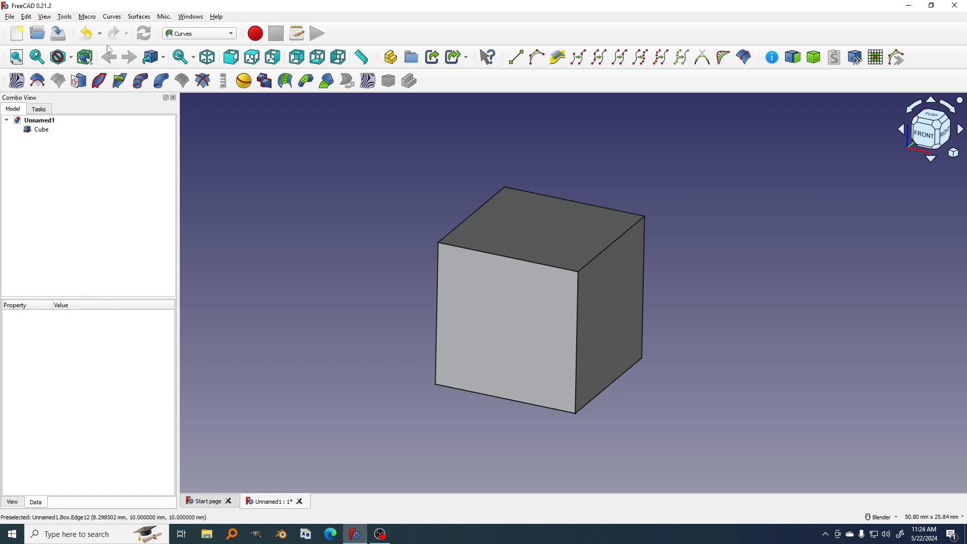
- Filter the addon manager's workbenches for "curve" and check the details of the Curves workbench entry
left_click(64, 18)
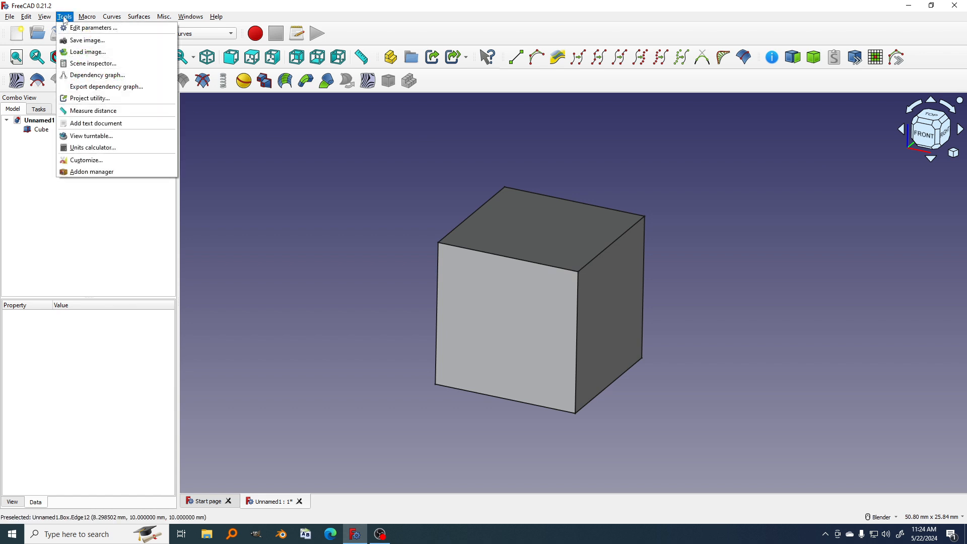
left_click(108, 174)
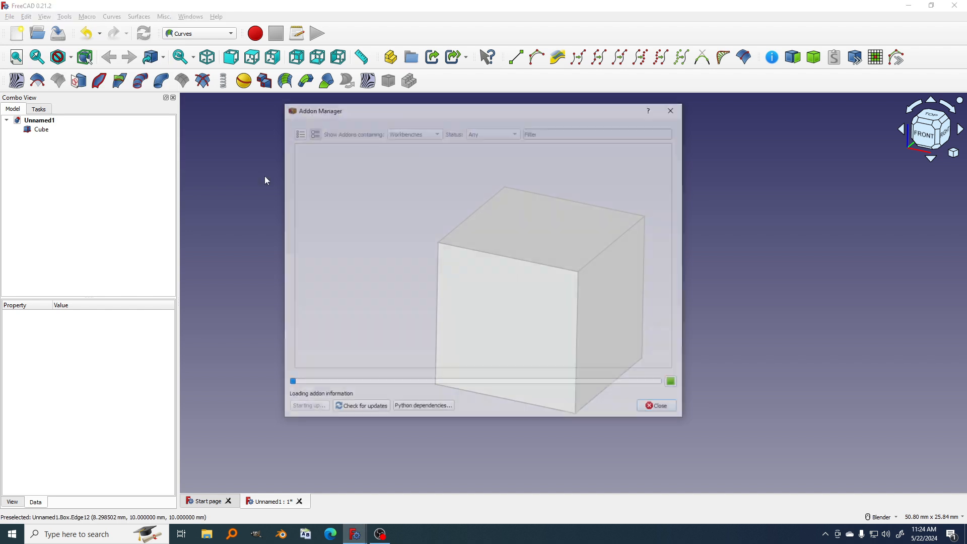
left_click_drag(502, 105, 475, 84)
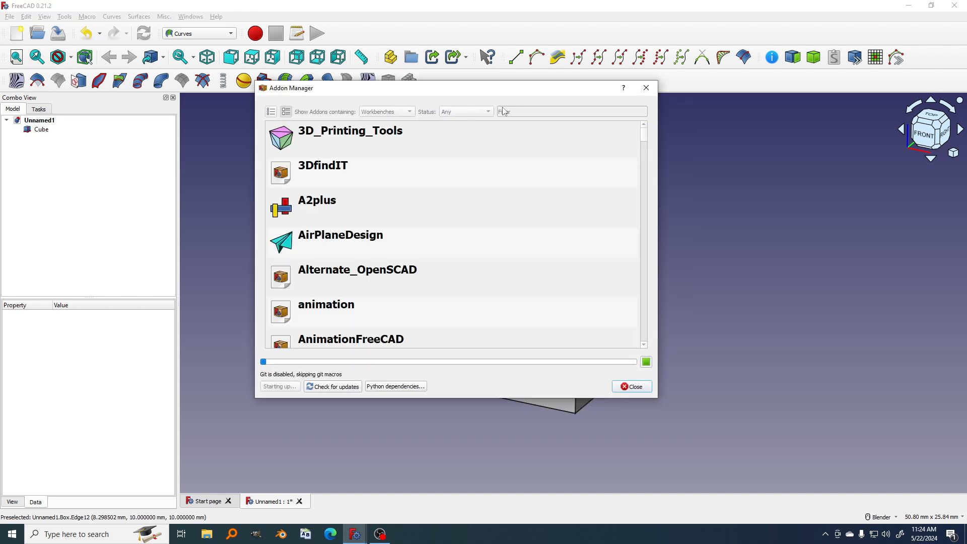
left_click(399, 113)
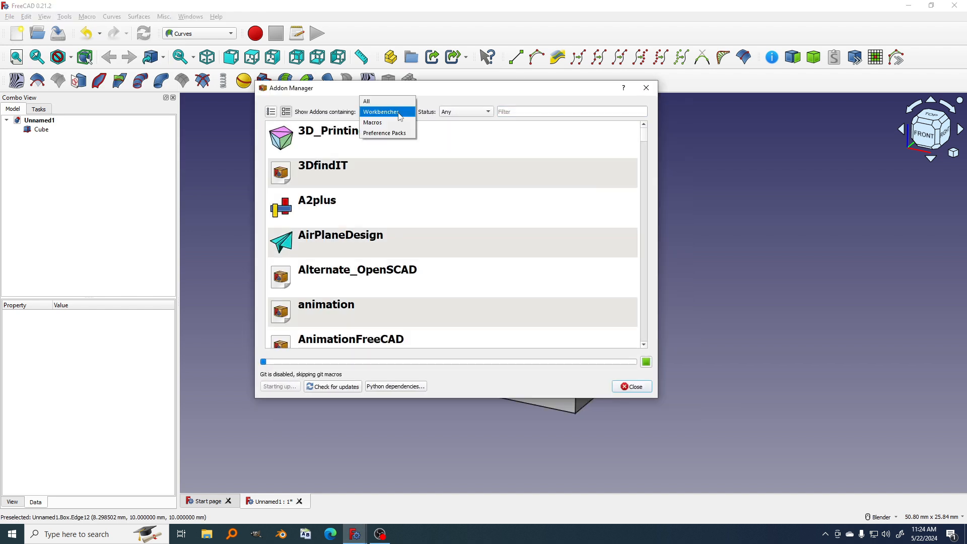
left_click(390, 112)
left_click(518, 112)
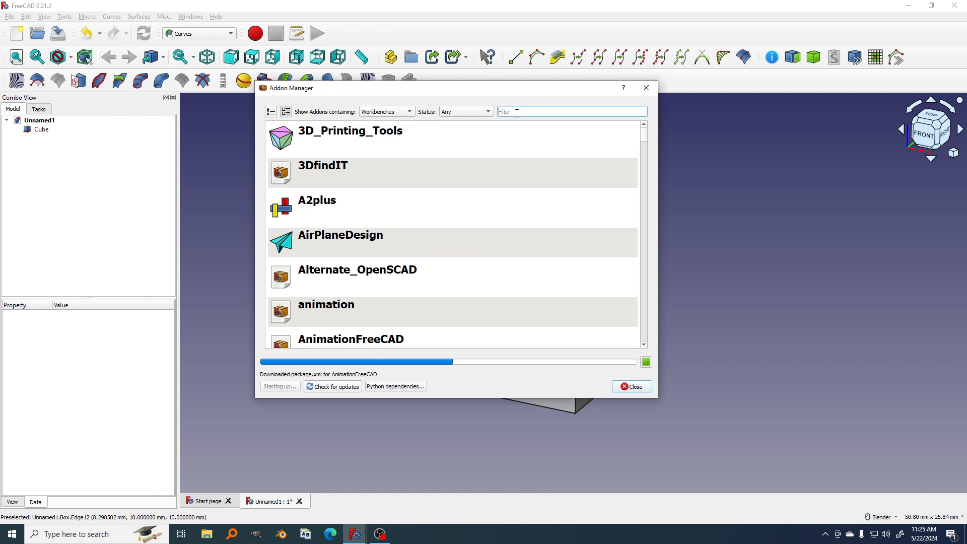
type("curve")
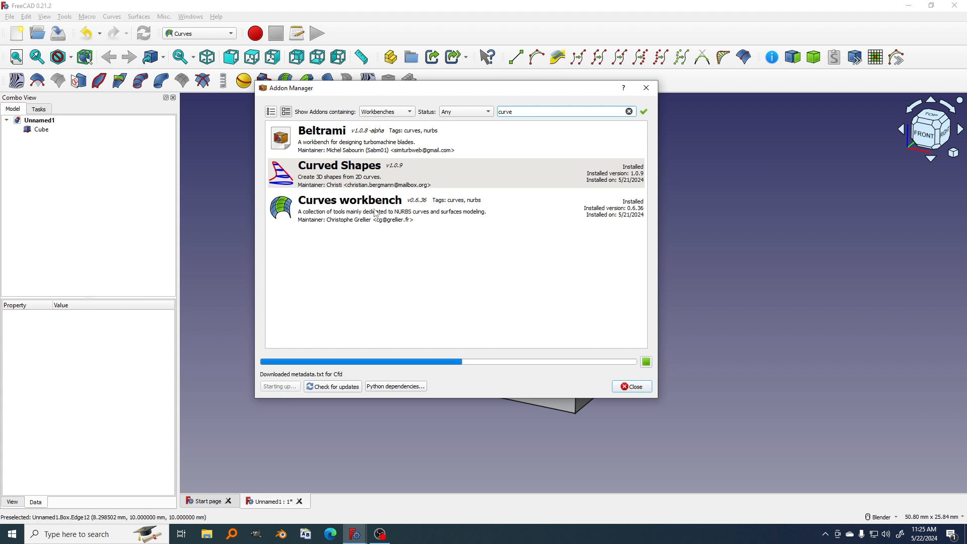
left_click(375, 210)
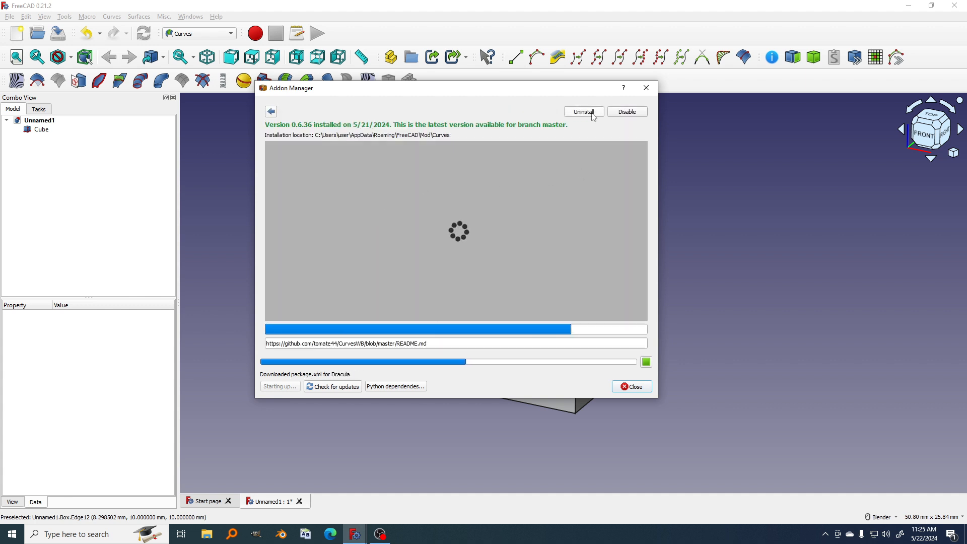
left_click(646, 88)
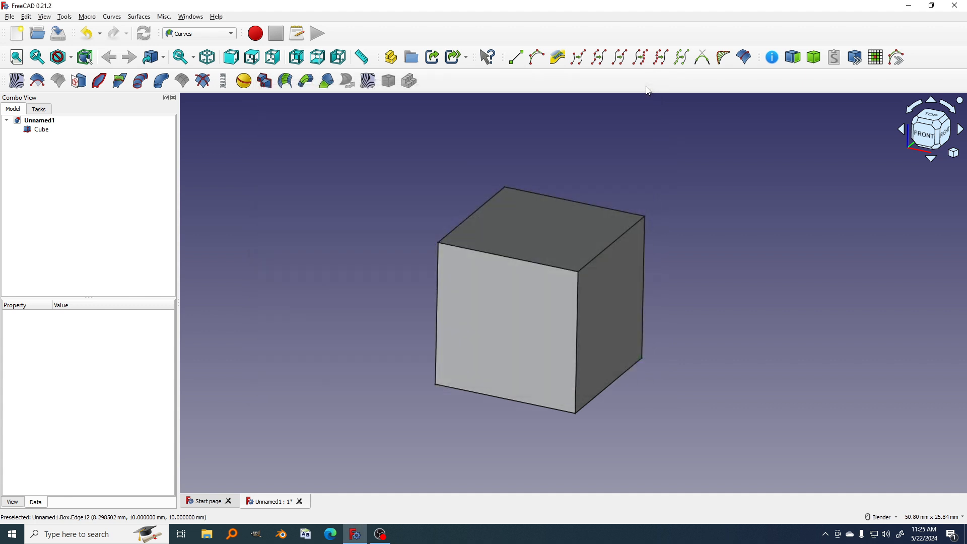
- Create a blend curve between the two vertical edges of the cube's front face
middle_click_drag(685, 229, 436, 324)
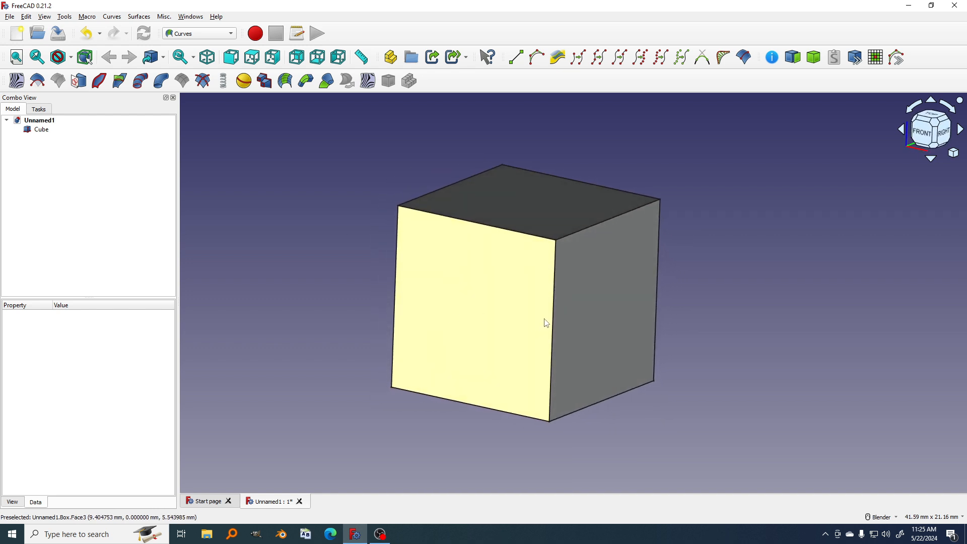
middle_click_drag(541, 322, 535, 305, "shift")
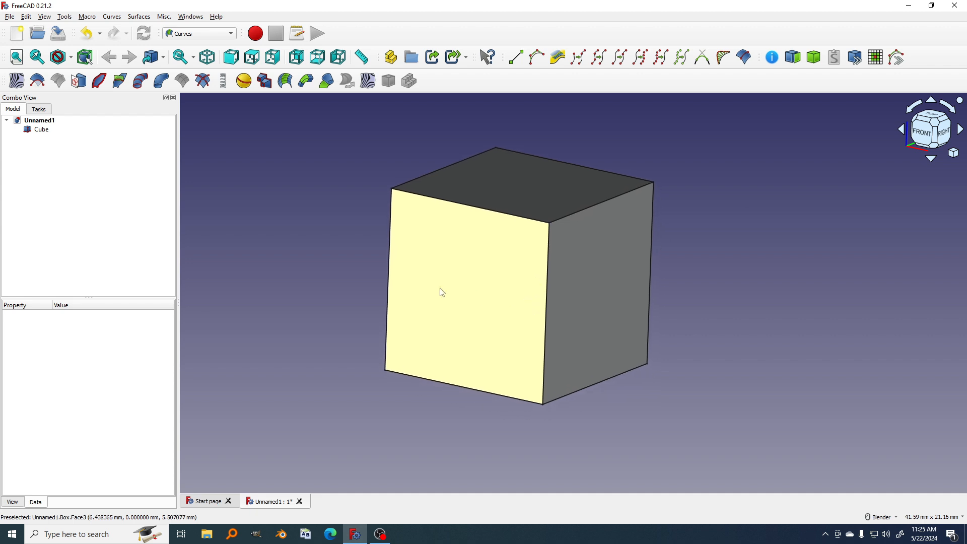
left_click(388, 287)
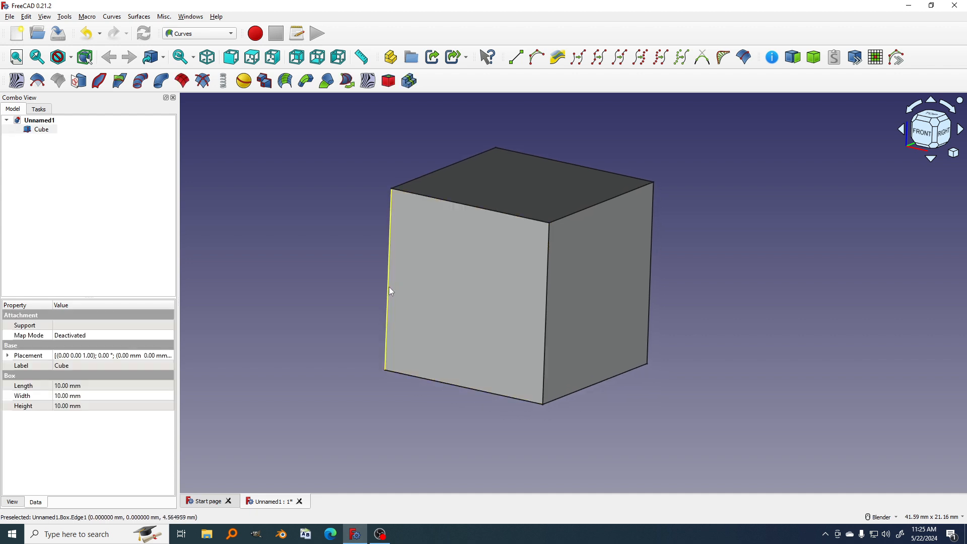
left_click(550, 308, "ctrl")
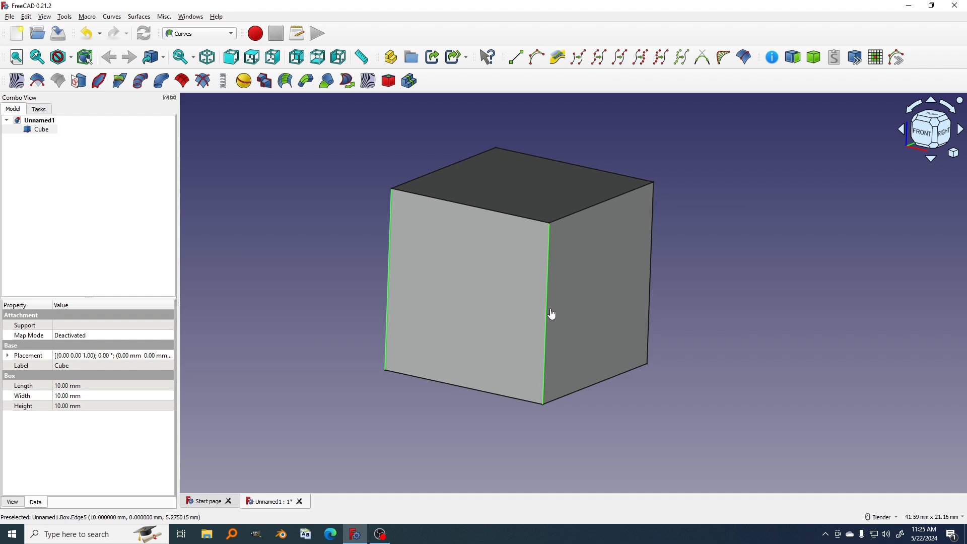
left_click(703, 64)
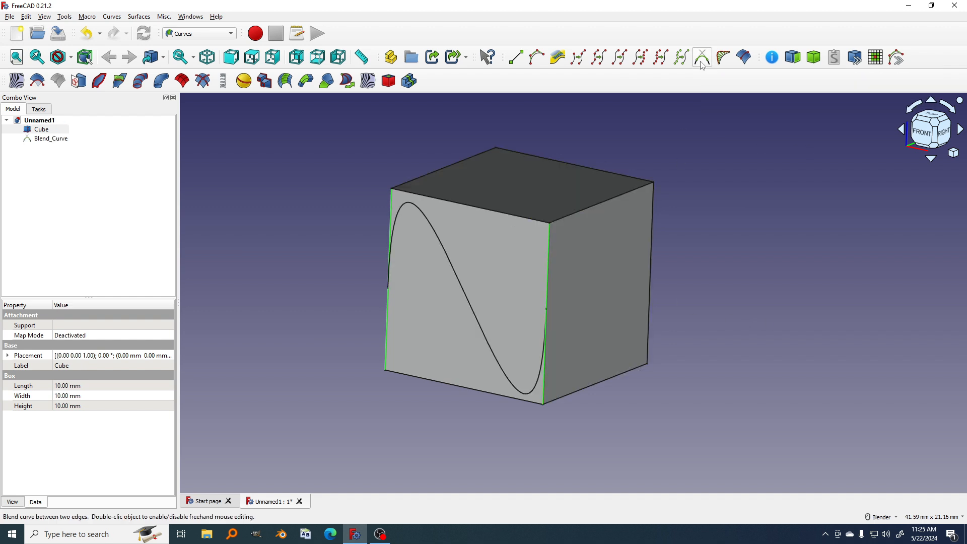
middle_click_drag(561, 295, 607, 244)
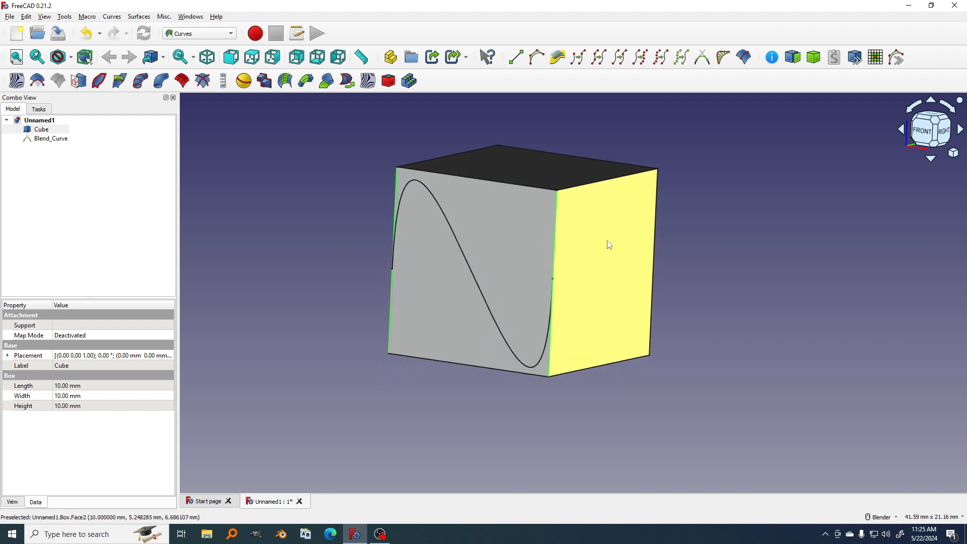
- Inspect the blend curve's properties, outlining the Edge1 and Edge2 groups with red rectangles on a temporary screen capture
left_click(49, 139)
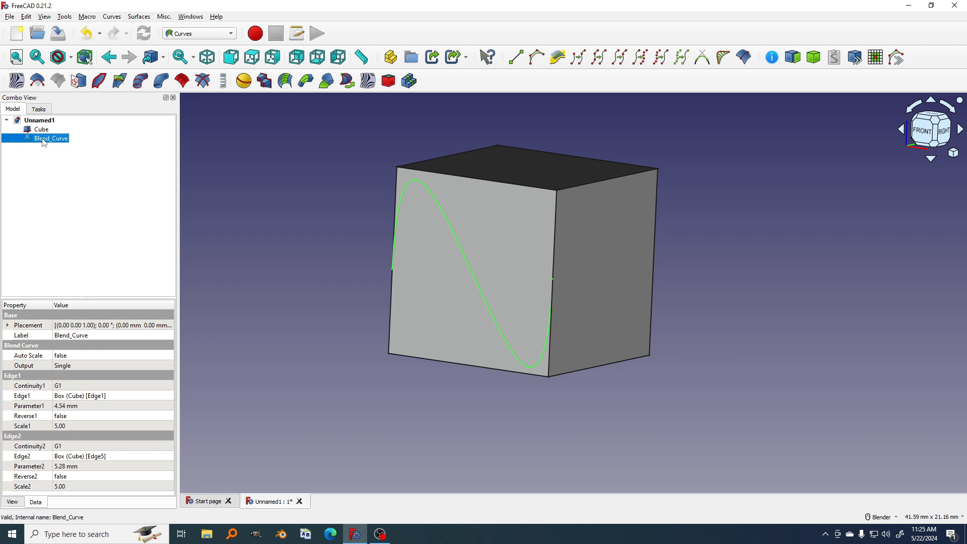
left_click_drag(88, 297, 93, 219)
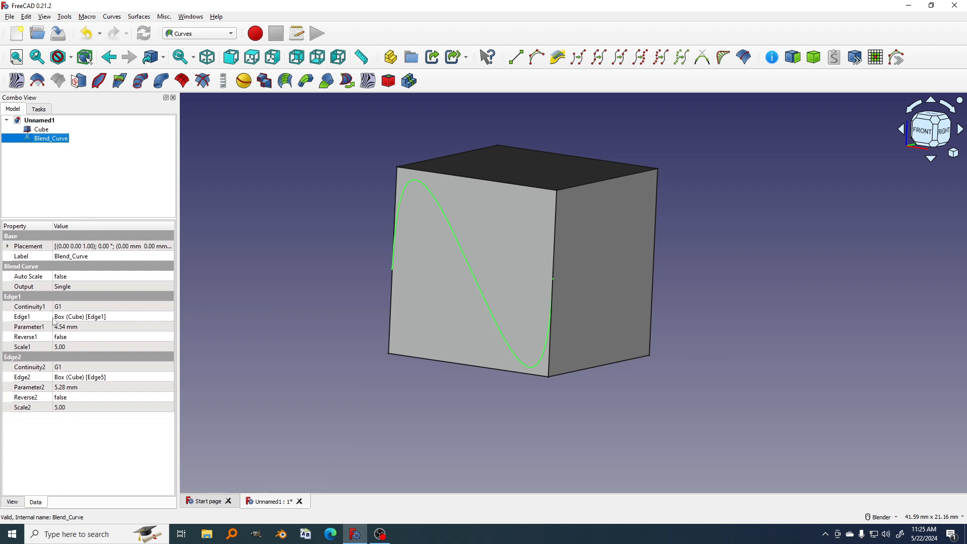
key("Print")
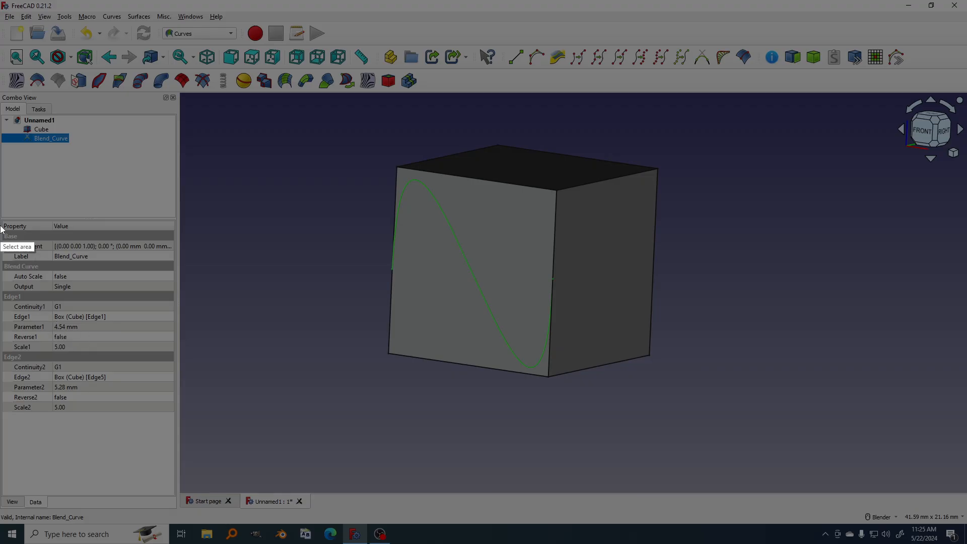
left_click_drag(1, 195, 187, 479)
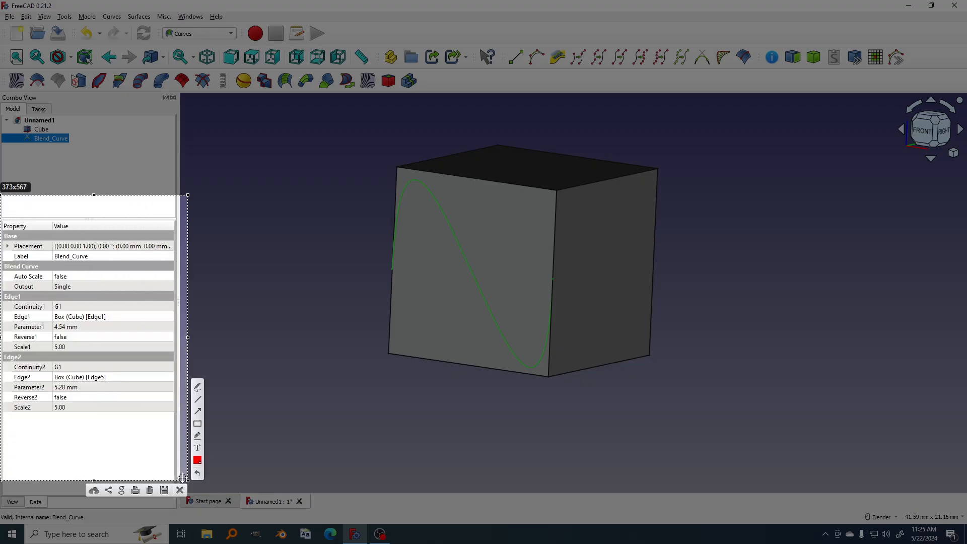
left_click(197, 423)
mouse_move(3, 289)
left_mouse_down()
mouse_move(43, 304)
mouse_move(137, 312)
mouse_move(178, 352)
left_mouse_up()
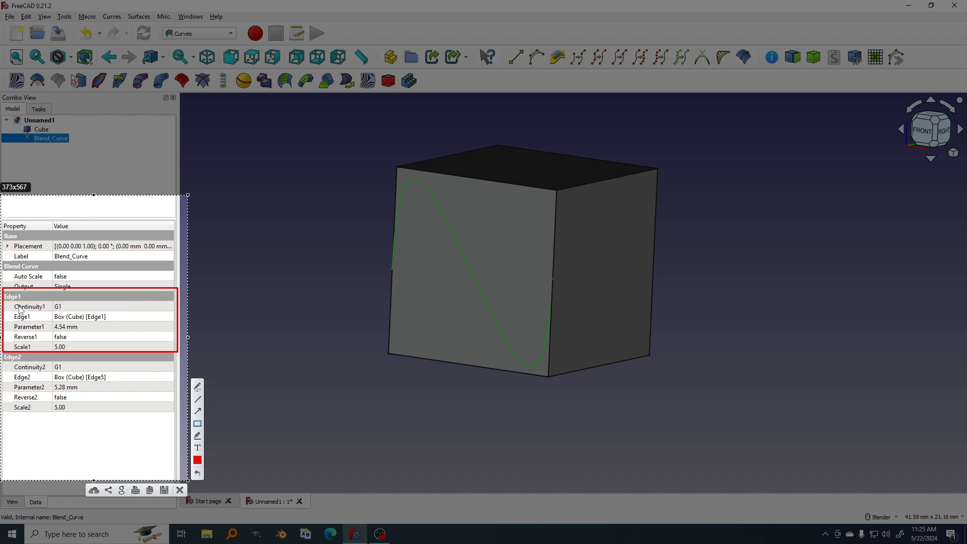
mouse_move(4, 356)
left_mouse_down()
mouse_move(47, 396)
mouse_move(143, 420)
mouse_move(176, 417)
left_mouse_up()
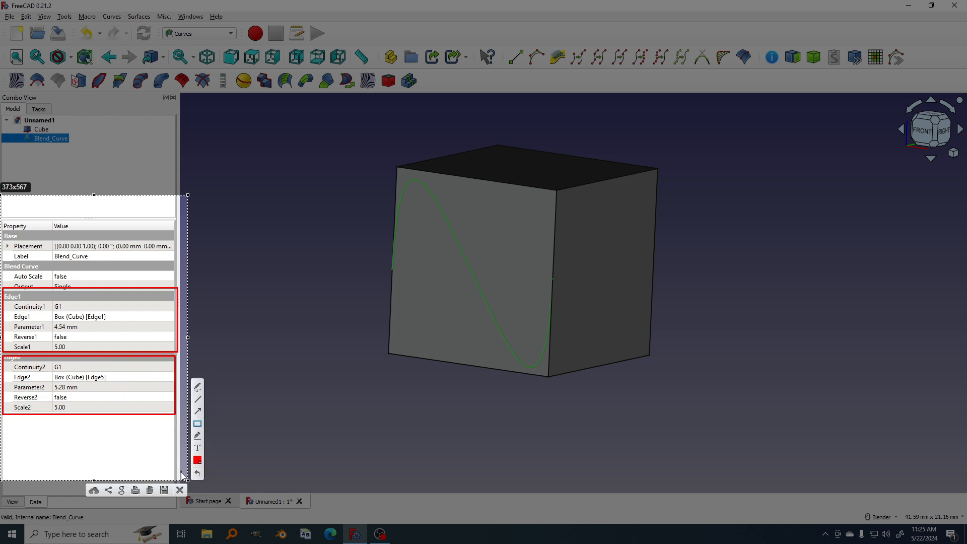
left_click(180, 490)
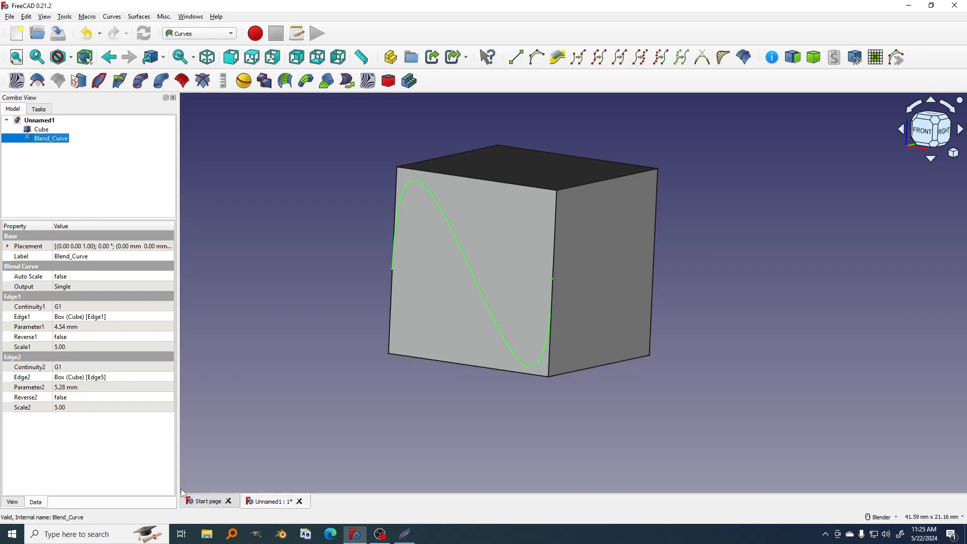
- Point out both ends of the blend curve on the front face with red arrows on a temporary screen capture, discarding it
key("Print")
left_click_drag(308, 113, 739, 440)
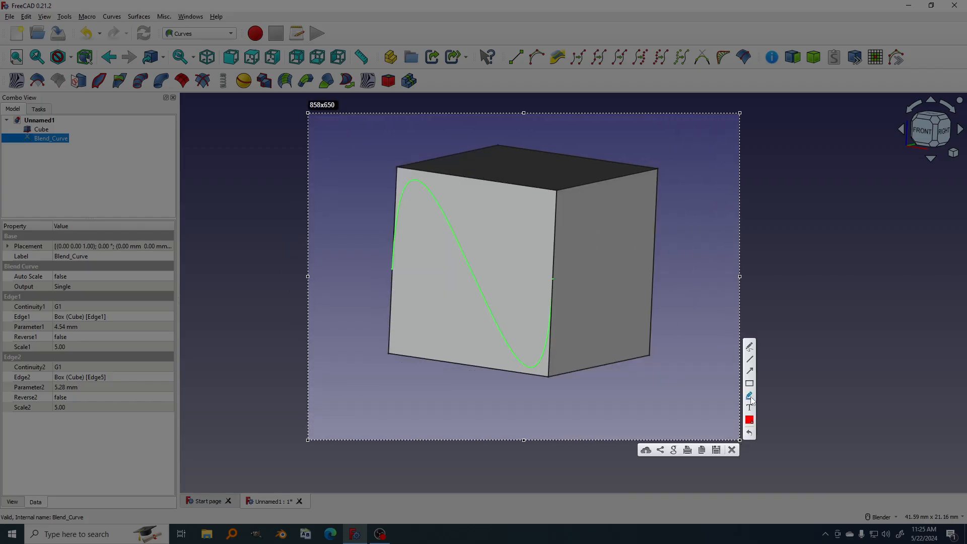
left_click(750, 371)
left_click_drag(322, 312, 355, 309)
left_click_drag(661, 383, 556, 325)
left_click(732, 450)
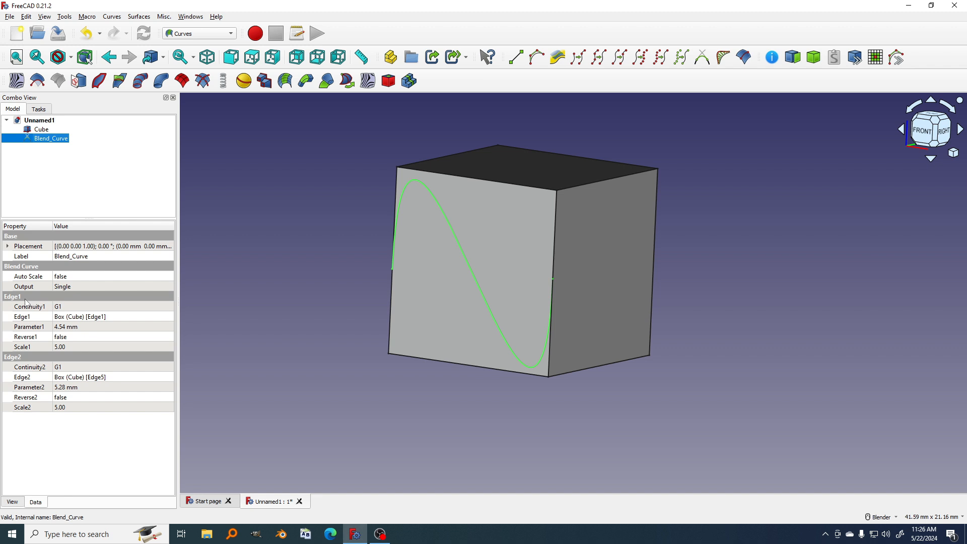
- Set the blend curve's Scale1 and Scale2 to 0 to straighten it between the two edges
left_click(24, 347)
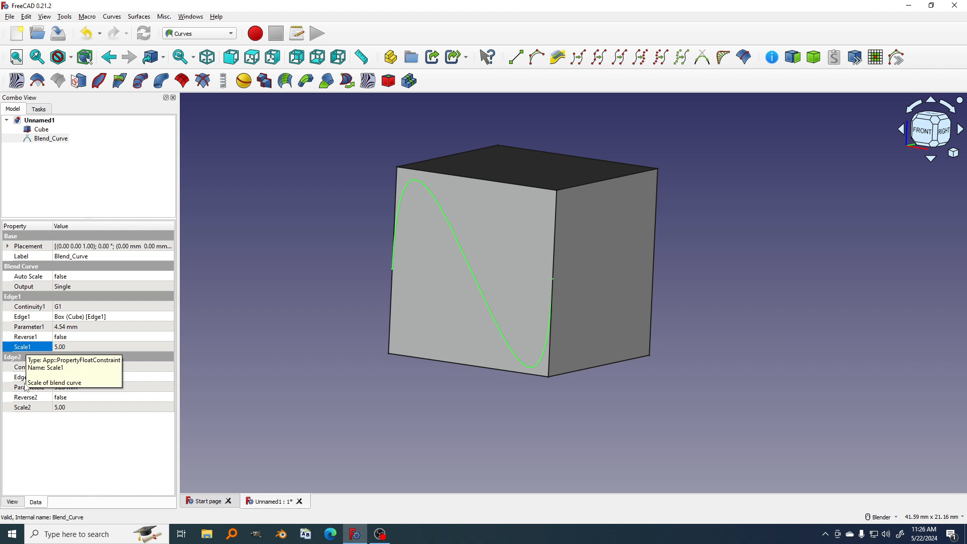
left_click(24, 407)
left_click(24, 348)
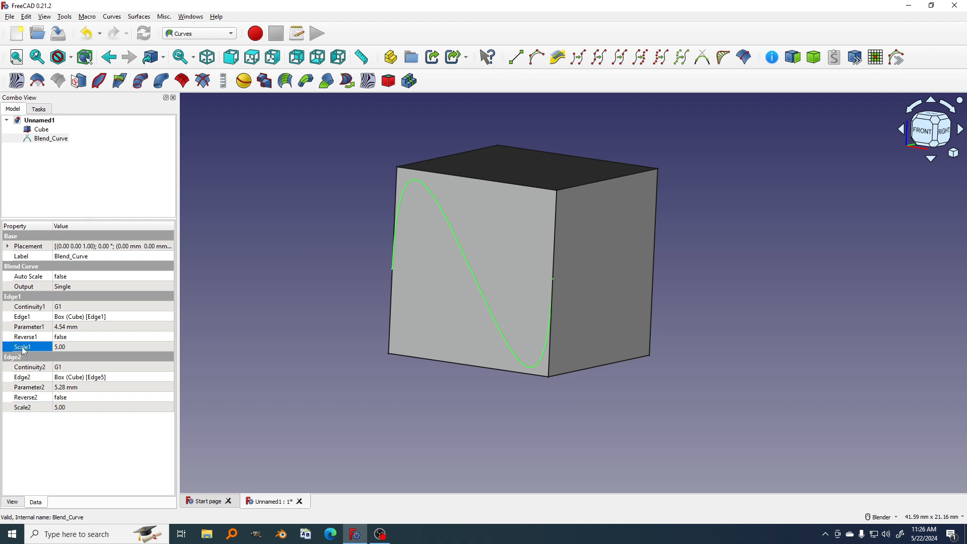
left_click(72, 347)
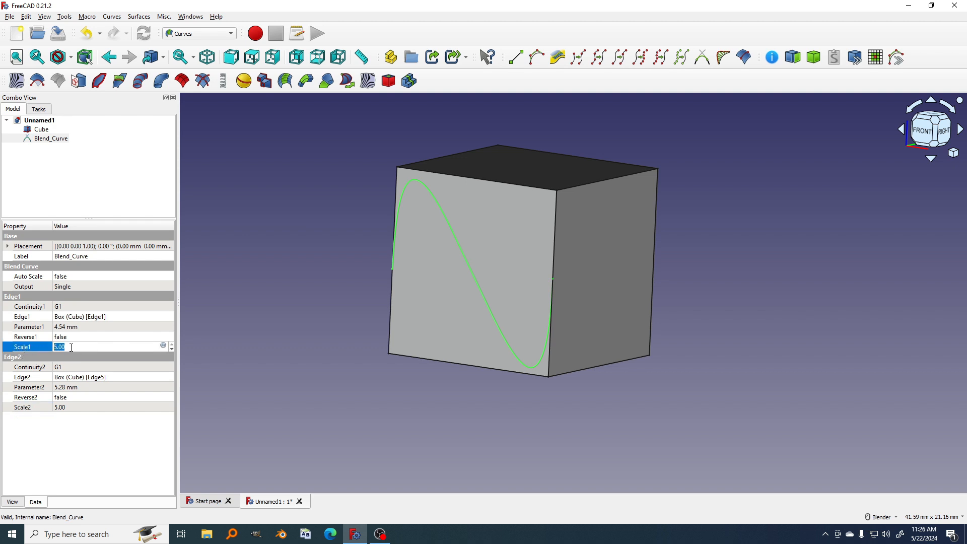
type("0")
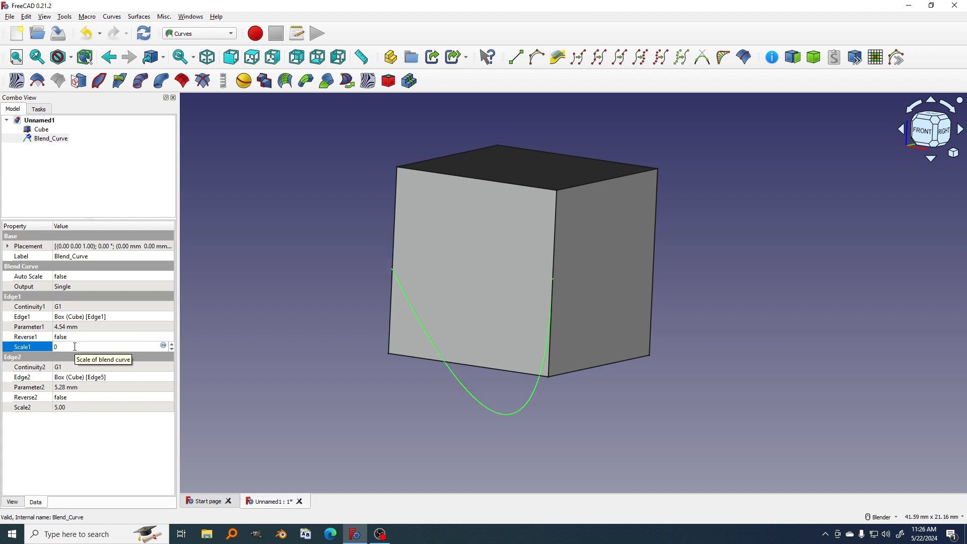
left_click(63, 407)
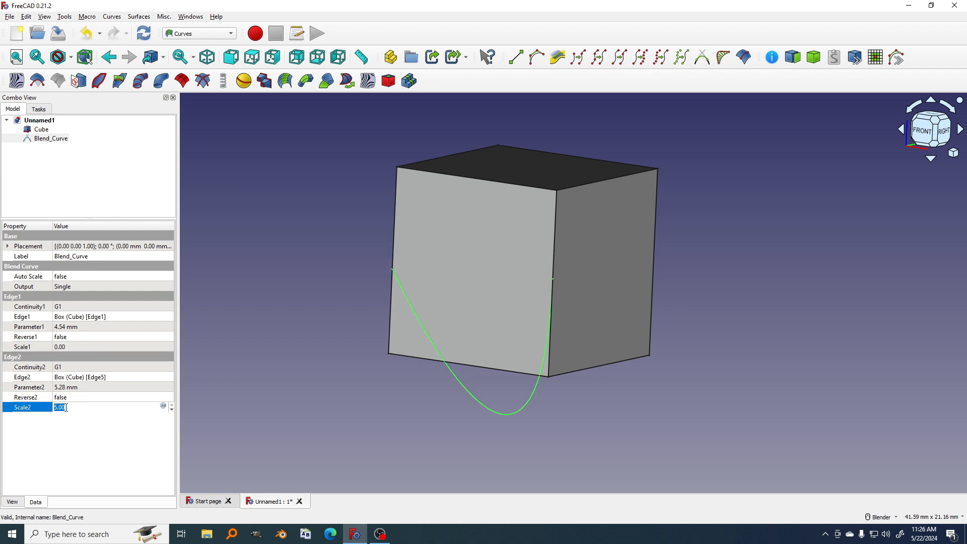
type("0")
left_click(59, 431)
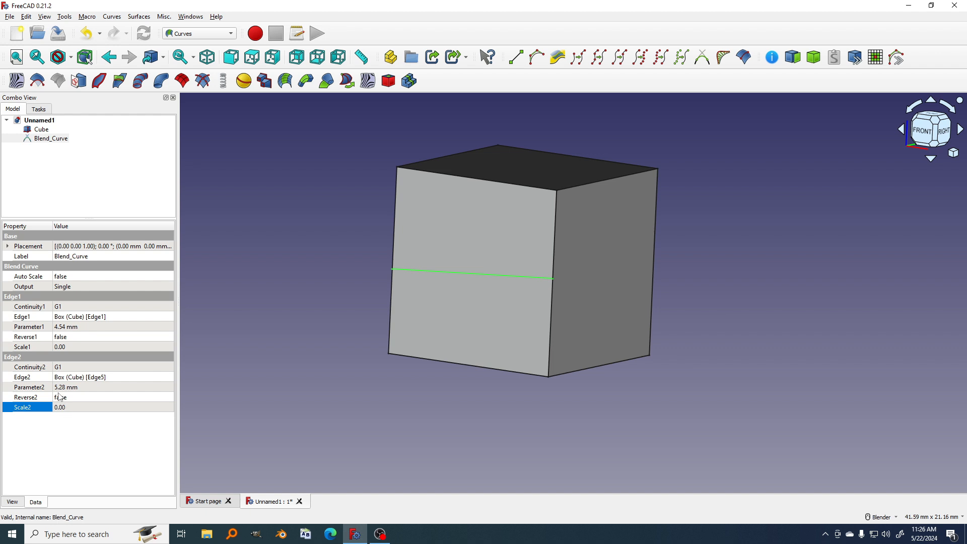
middle_click_drag(603, 315, 588, 319)
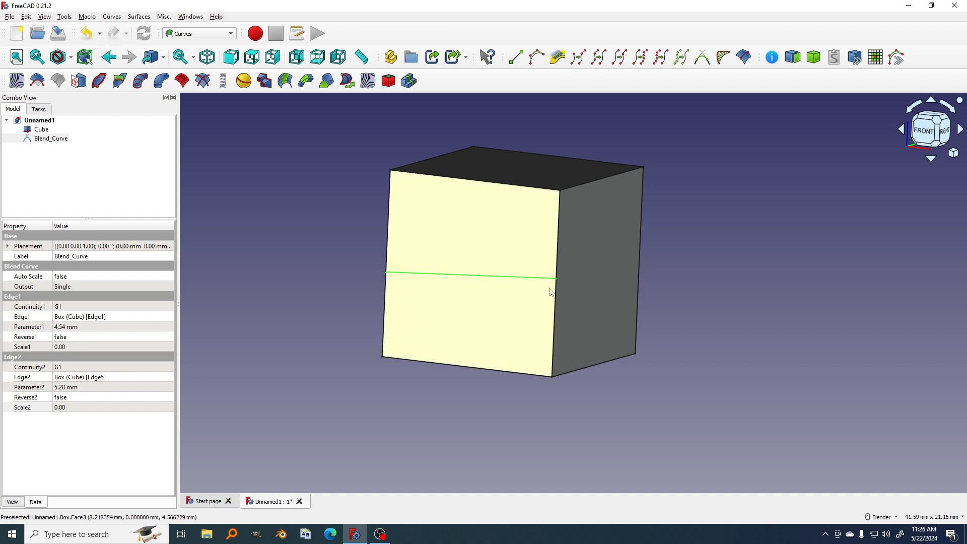
mouse_move(434, 280)
middle_mouse_down()
mouse_move(423, 278)
mouse_move(433, 283)
middle_mouse_up()
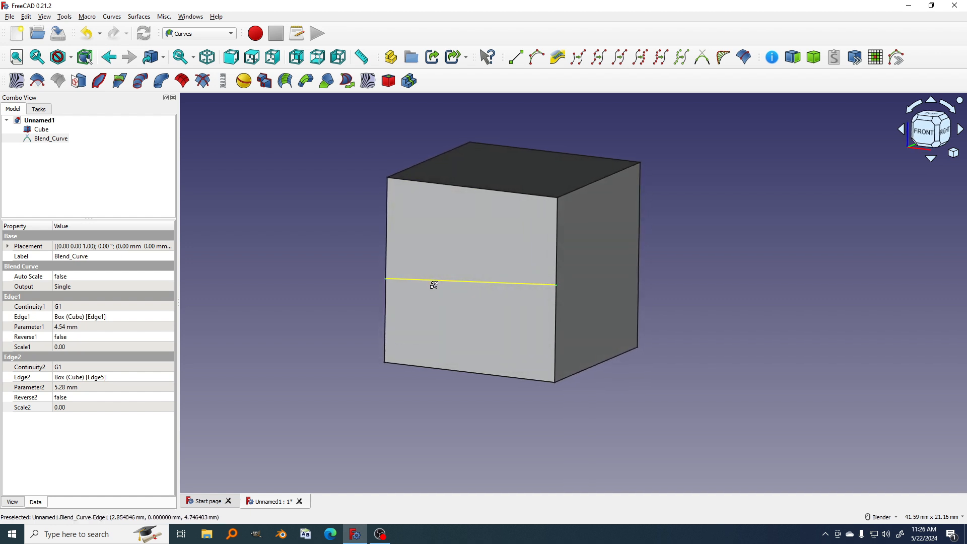
- Check the blend curve's Parameter1 property against the cube's Height property
left_click(33, 330)
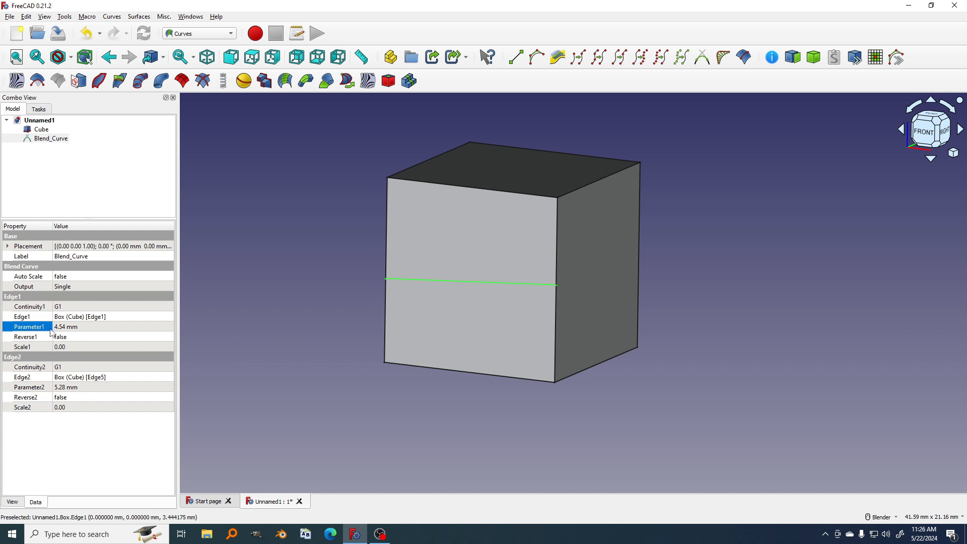
middle_click_drag(398, 328, 374, 307)
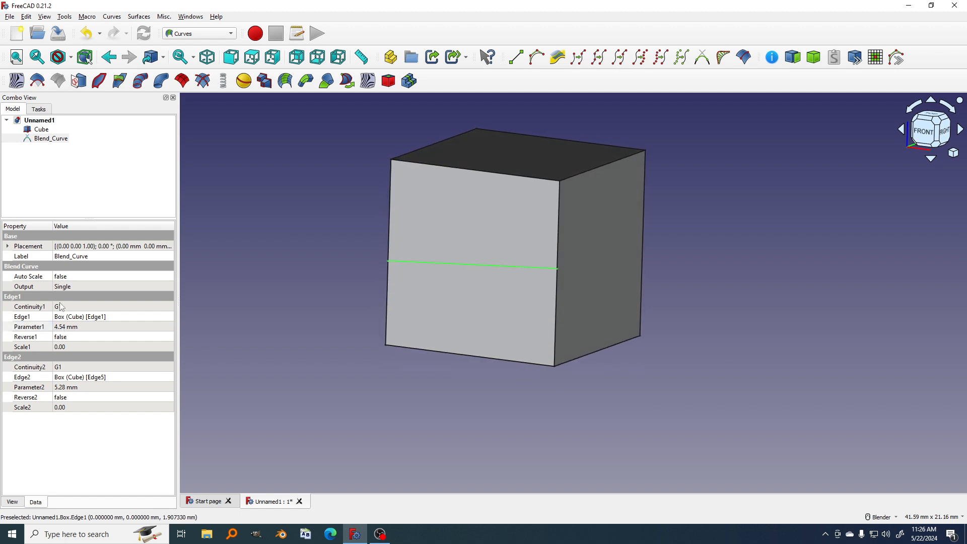
middle_click_drag(436, 302, 435, 306, "shift")
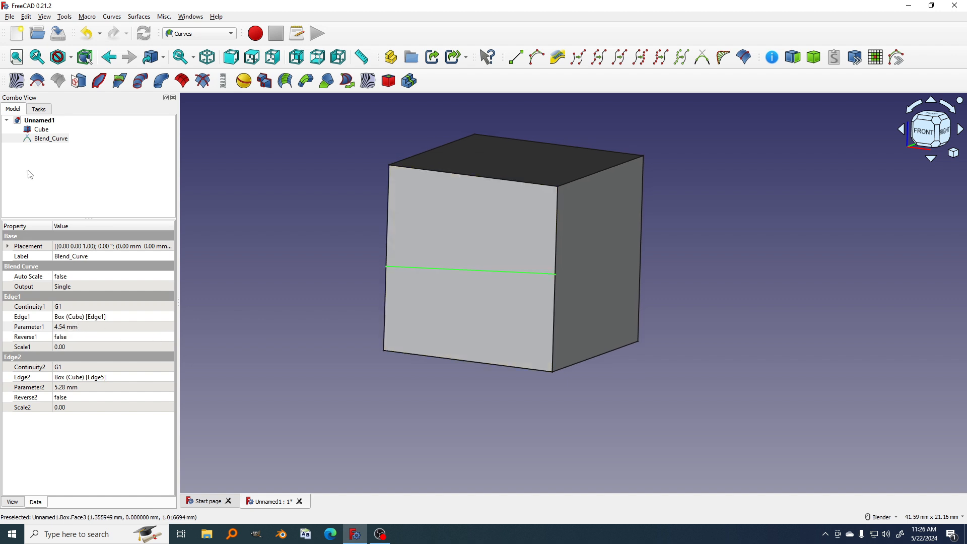
left_click(39, 132)
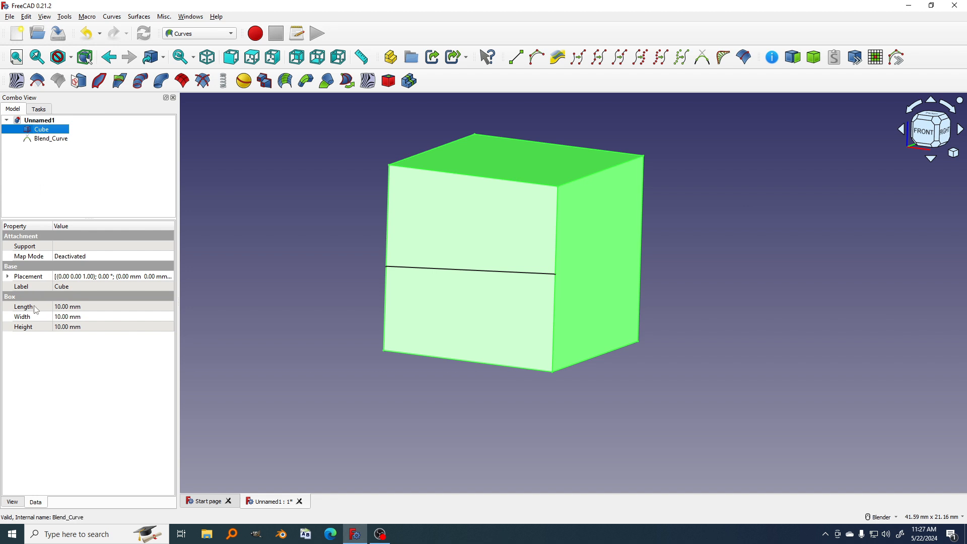
left_click(27, 329)
left_click(71, 328)
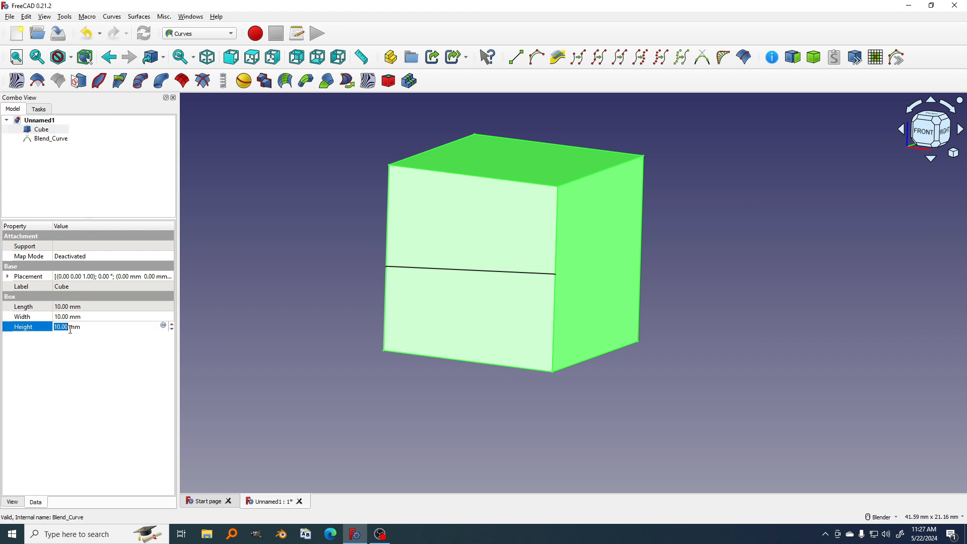
left_click(76, 176)
- Set the blend curve's Parameter1 to 0 mm to start it at the lower end of its first edge
left_click(49, 140)
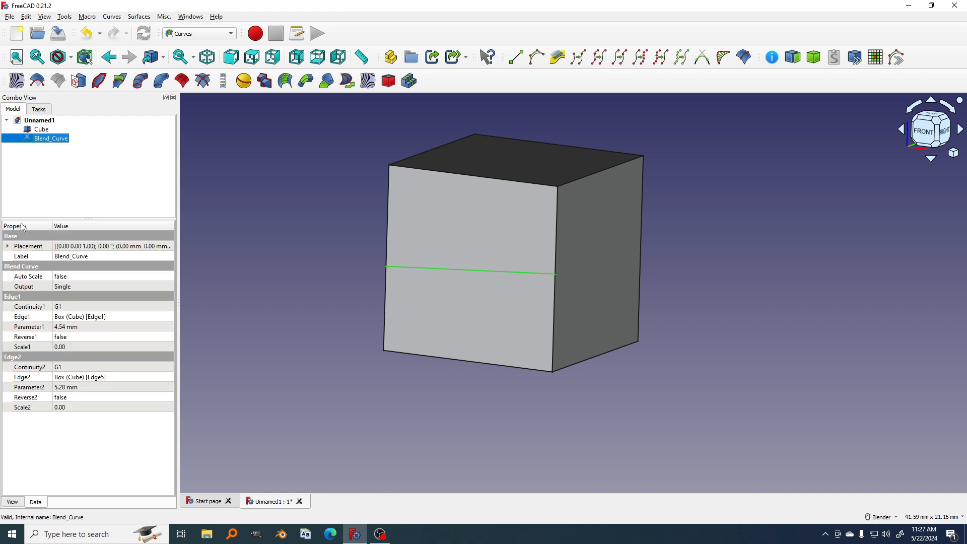
left_click(34, 329)
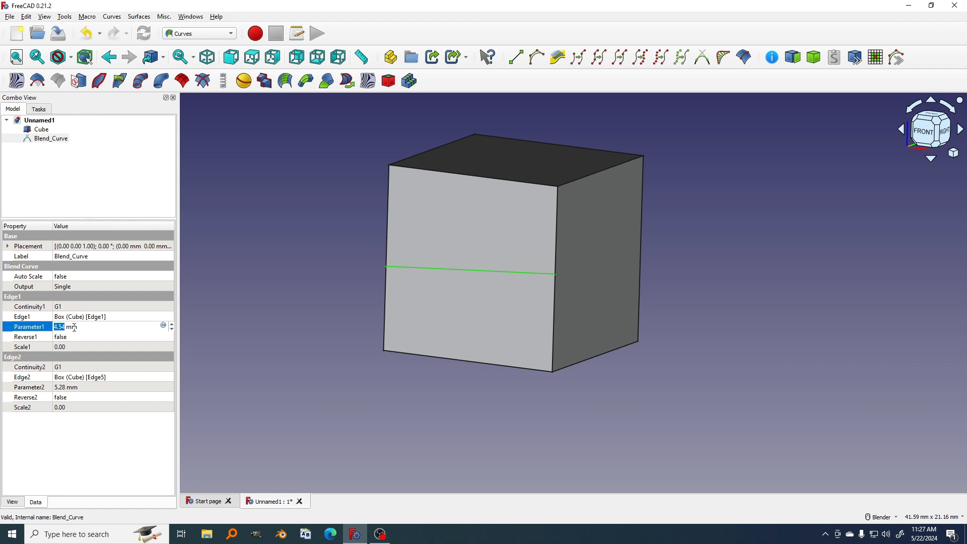
left_click(32, 328)
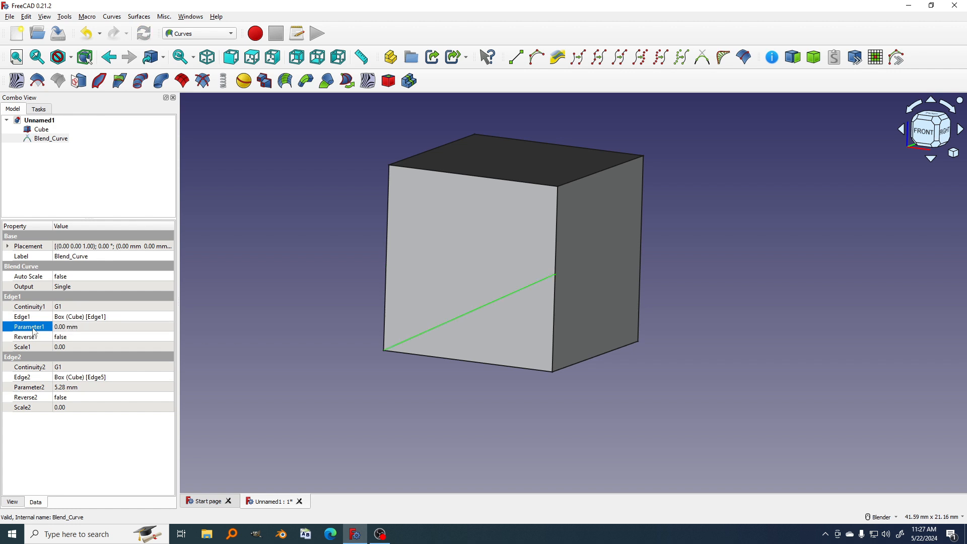
middle_click_drag(359, 365, 393, 377)
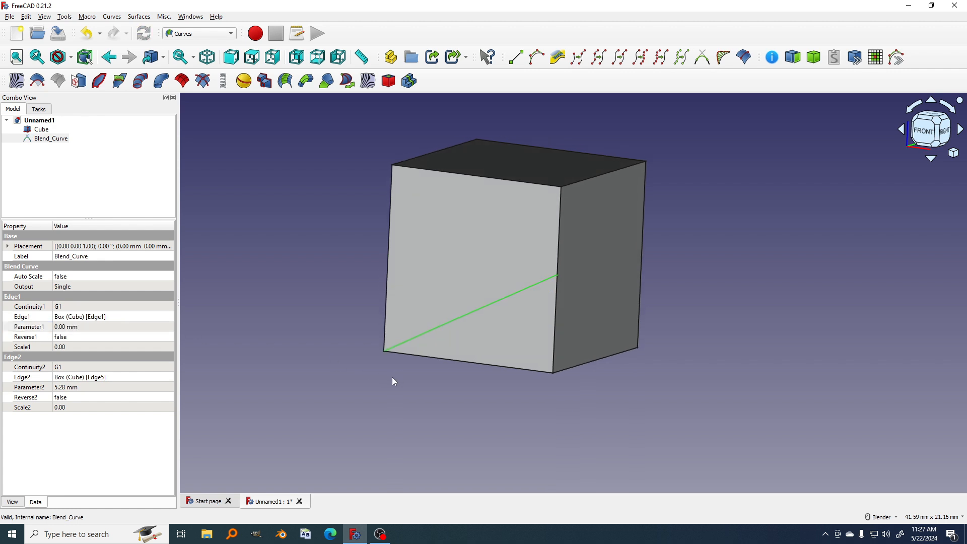
- Label the first edge's lower end 0 and upper end 10 in red on a temporary screen capture, discarding it
key("Print")
left_click_drag(309, 87, 714, 432)
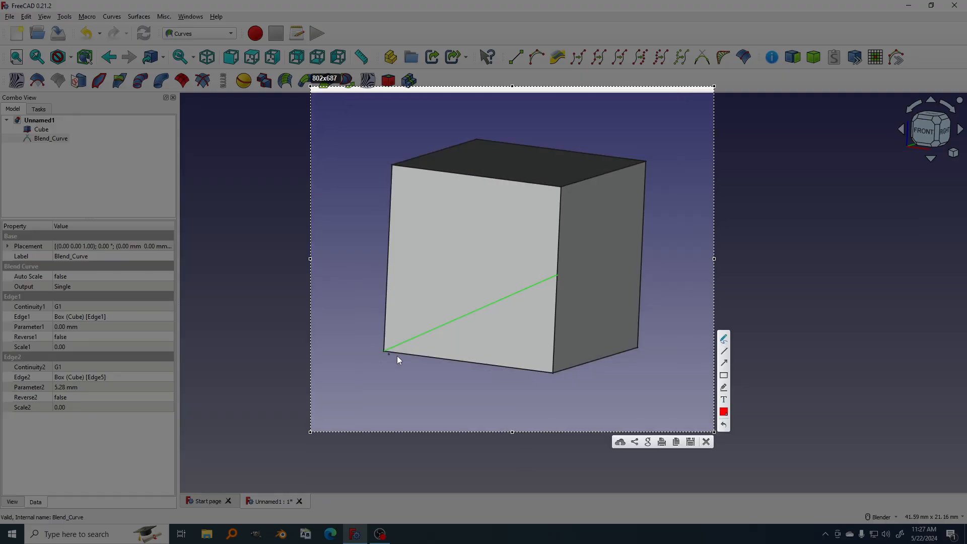
left_click_drag(386, 350, 367, 352)
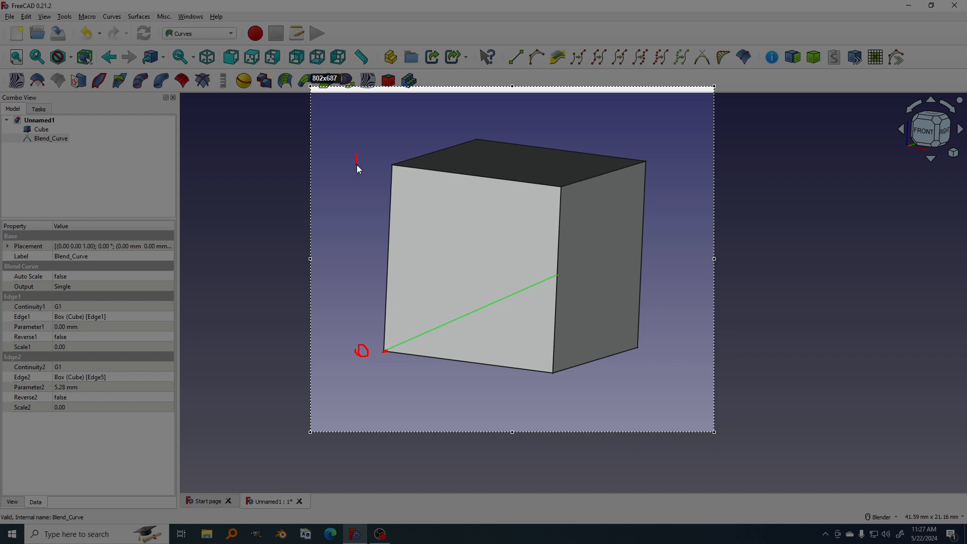
left_click_drag(375, 155, 366, 171)
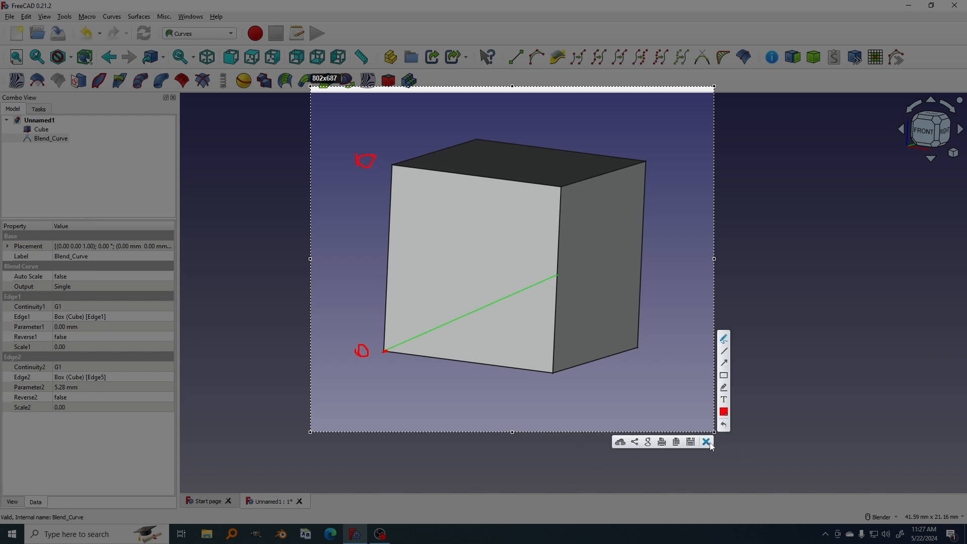
left_click(705, 441)
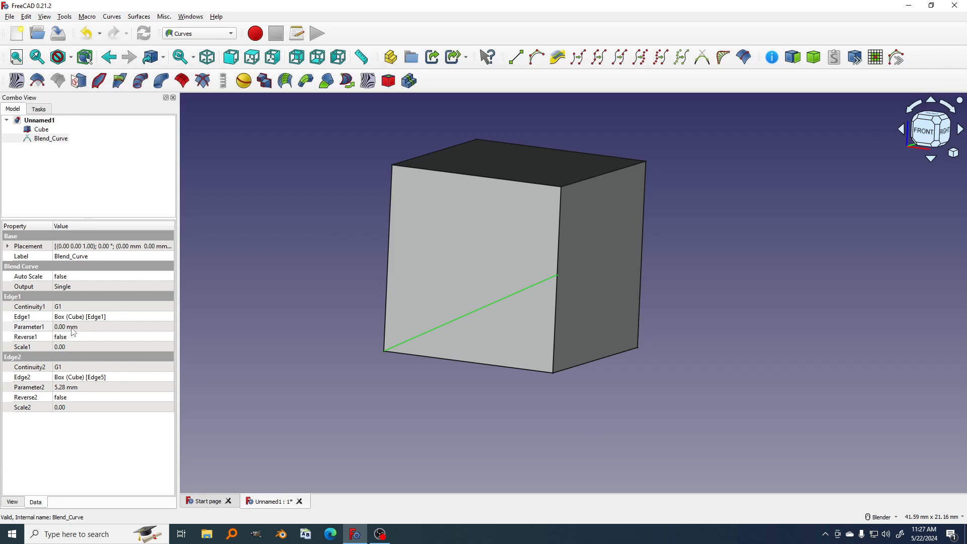
- Set the blend curve's Parameter1 to 10 mm to start it at the upper end of its first edge
left_click(102, 328)
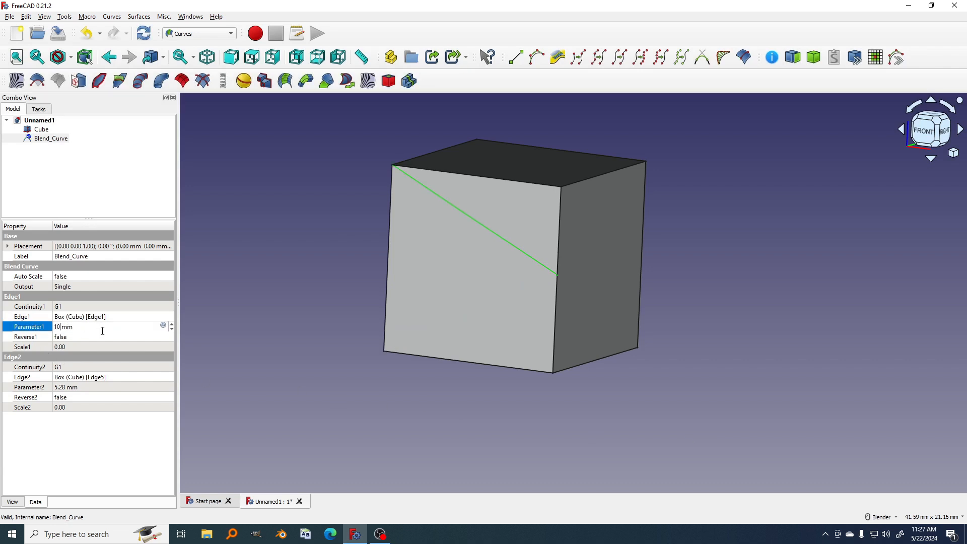
left_click(39, 328)
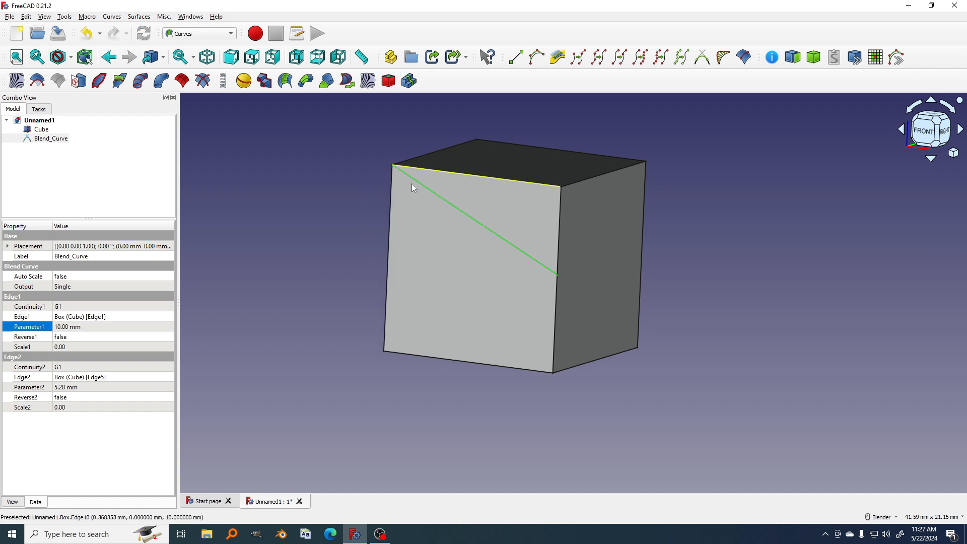
middle_click_drag(550, 293, 513, 308)
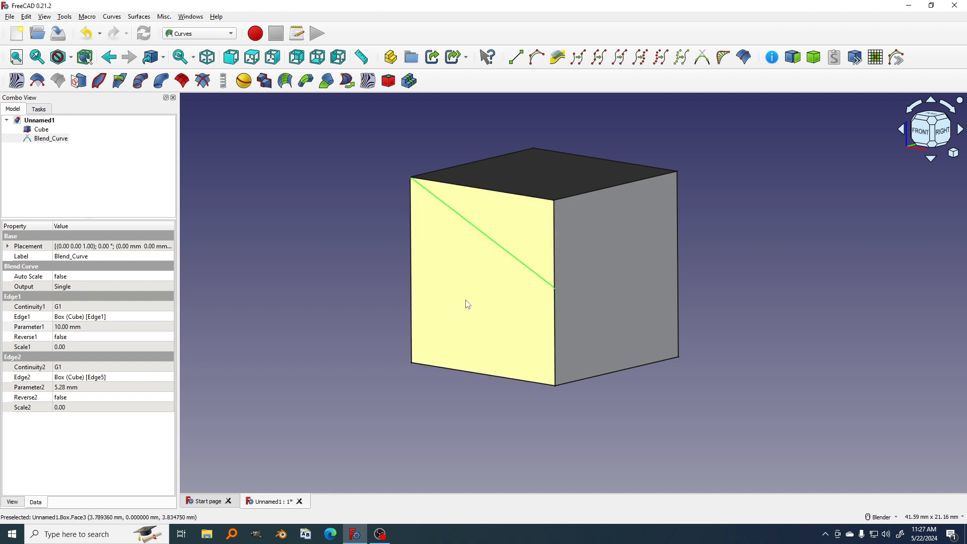
middle_click_drag(470, 304, 432, 304)
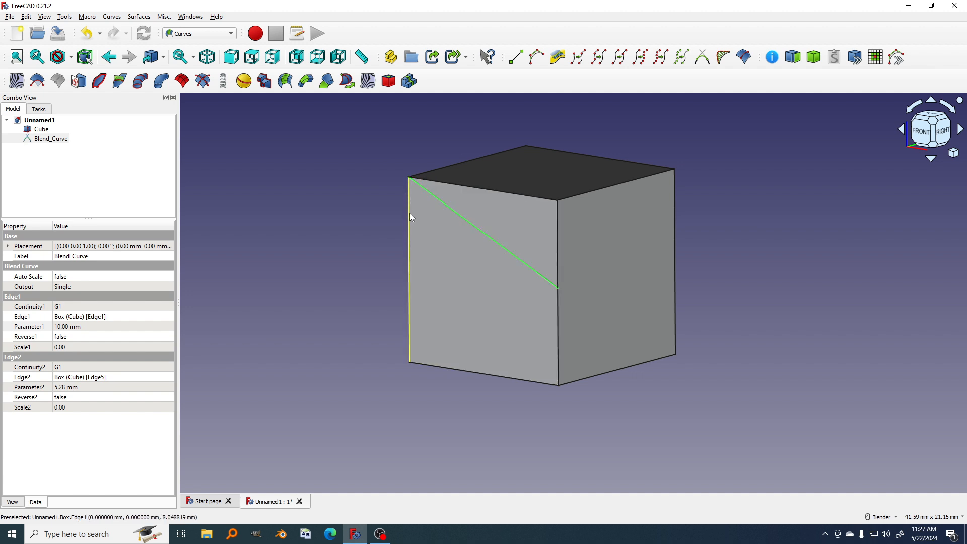
- Try to set the blend curve's Parameter1 to 10000, beyond the length of its first edge
left_click(67, 327)
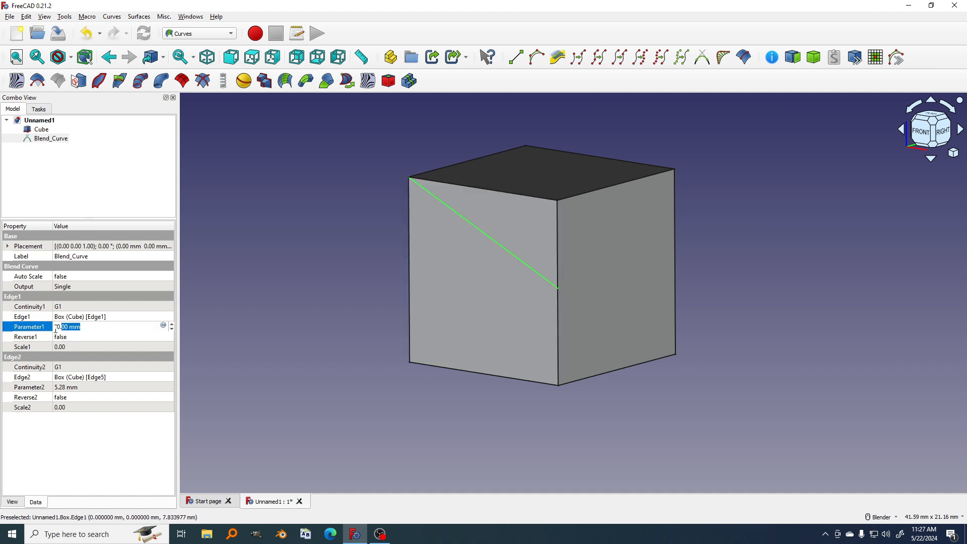
type("10000")
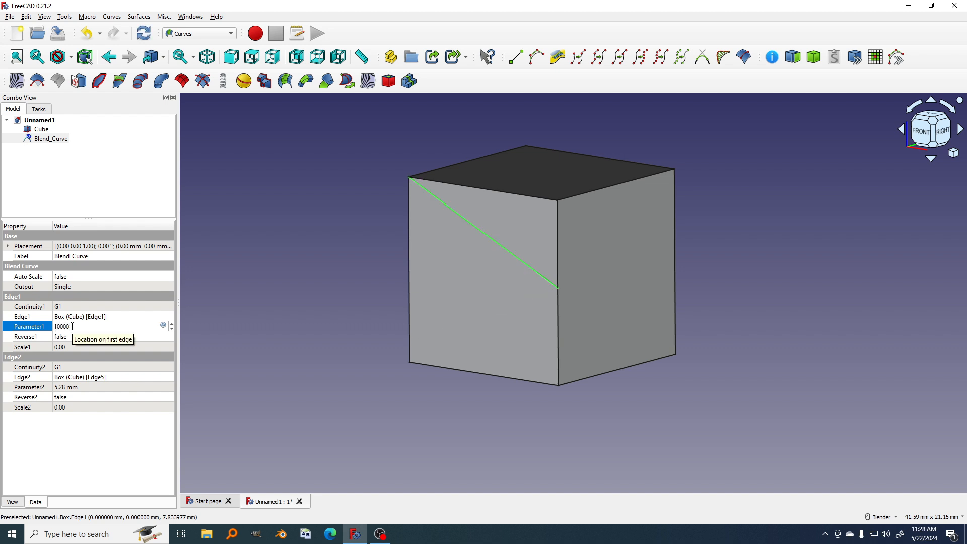
key("Return")
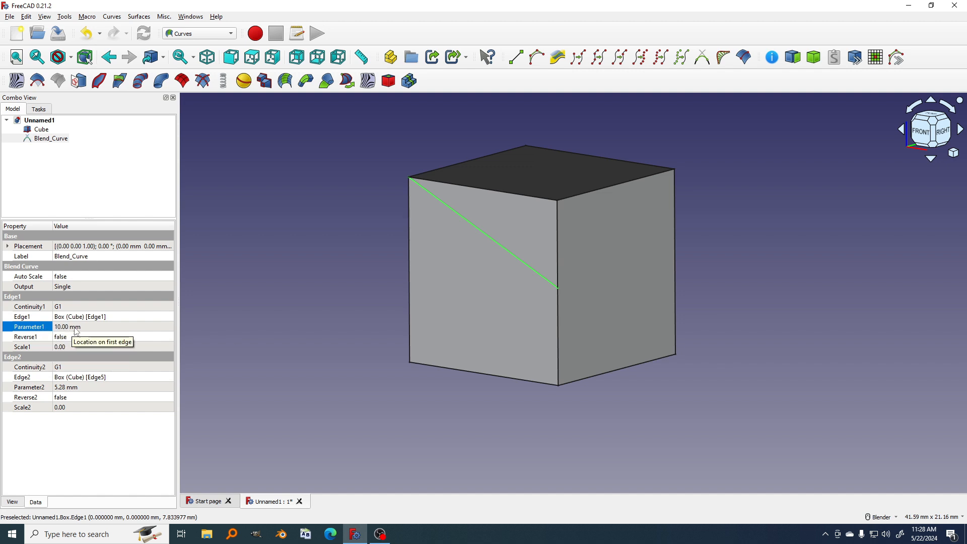
- Set the blend curve's Parameter2 to 10 mm to end it at the upper end of its second edge
scroll(410, 214, "up", 2)
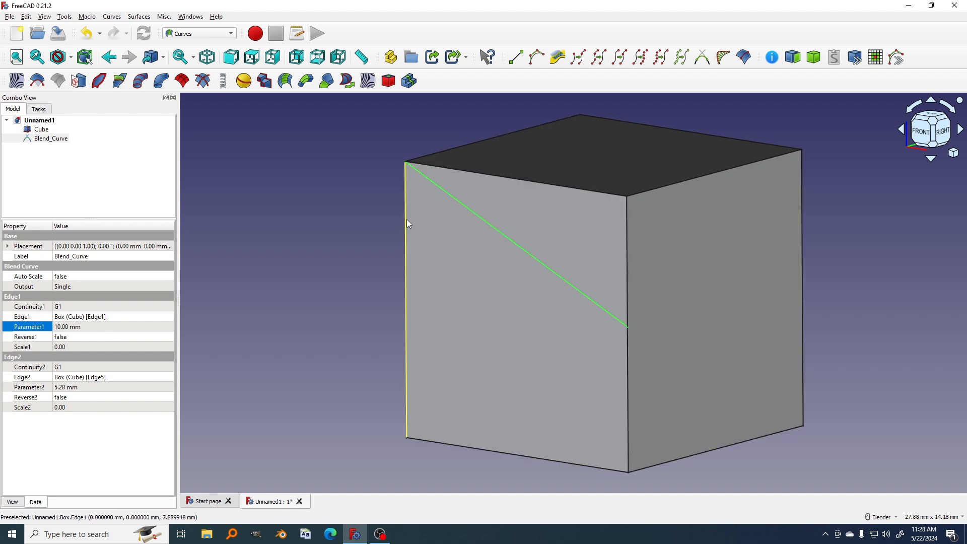
middle_click_drag(573, 339, 532, 312, "shift")
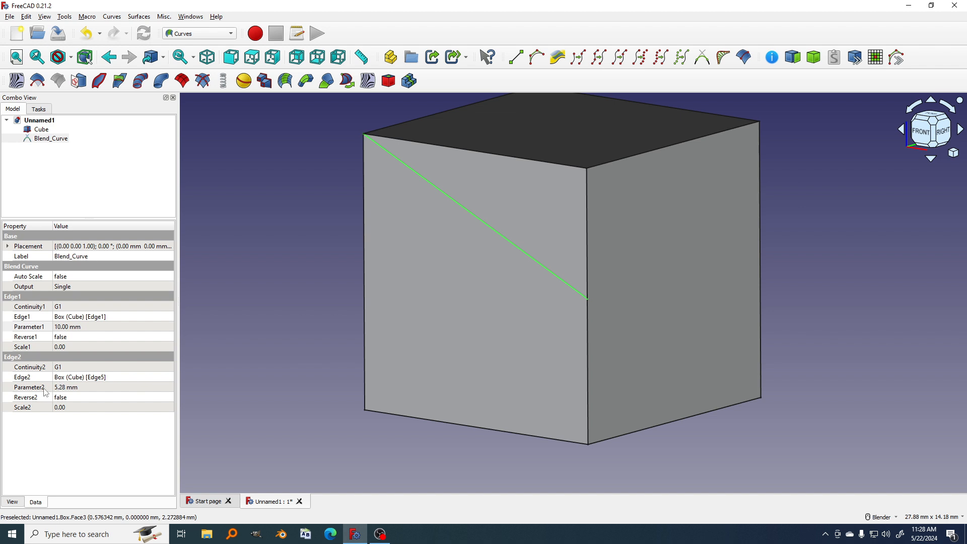
left_click(83, 387)
type("10")
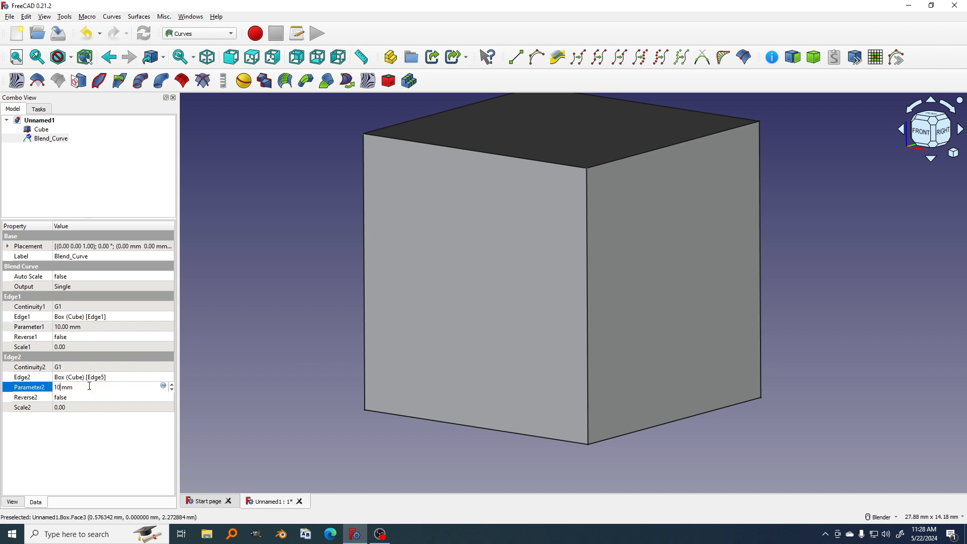
key("Return")
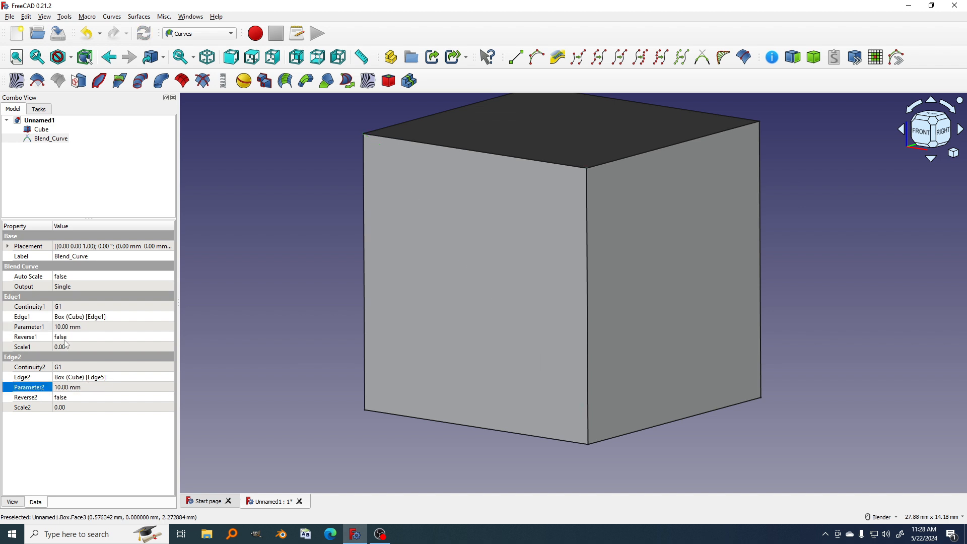
scroll(511, 172, "down", 3)
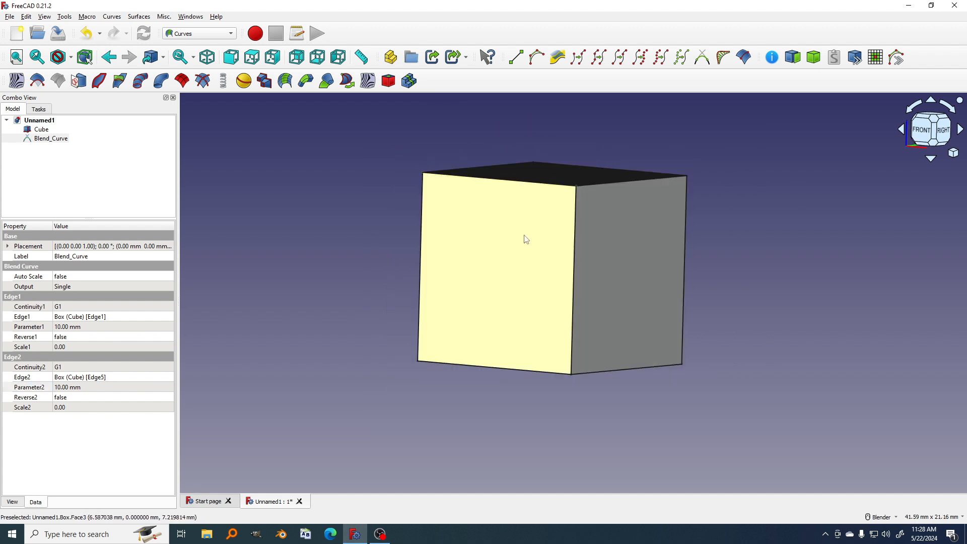
- Set the front face blend curve's Scale1 and Scale2 to 1
scroll(523, 236, "up", 1)
middle_click_drag(523, 236, 520, 241)
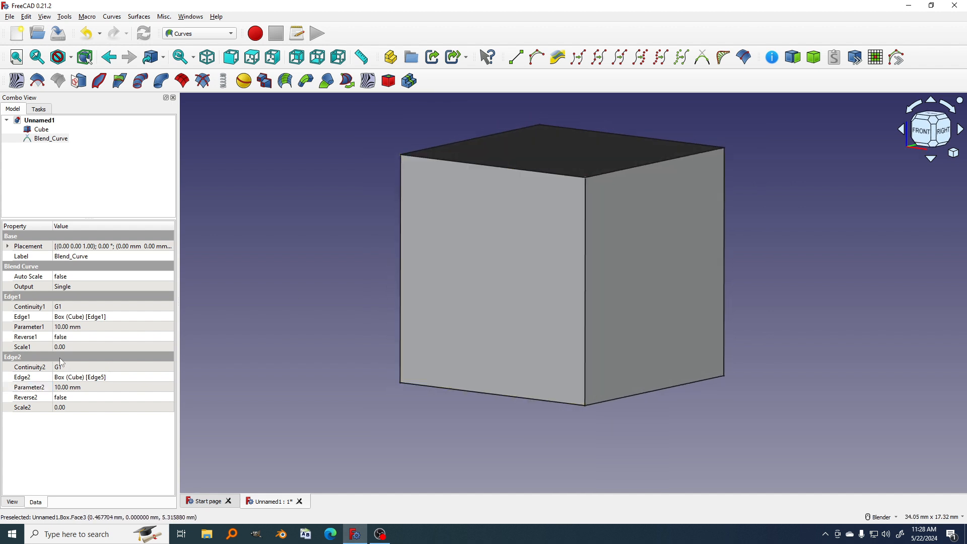
left_click(22, 348)
left_click(68, 348)
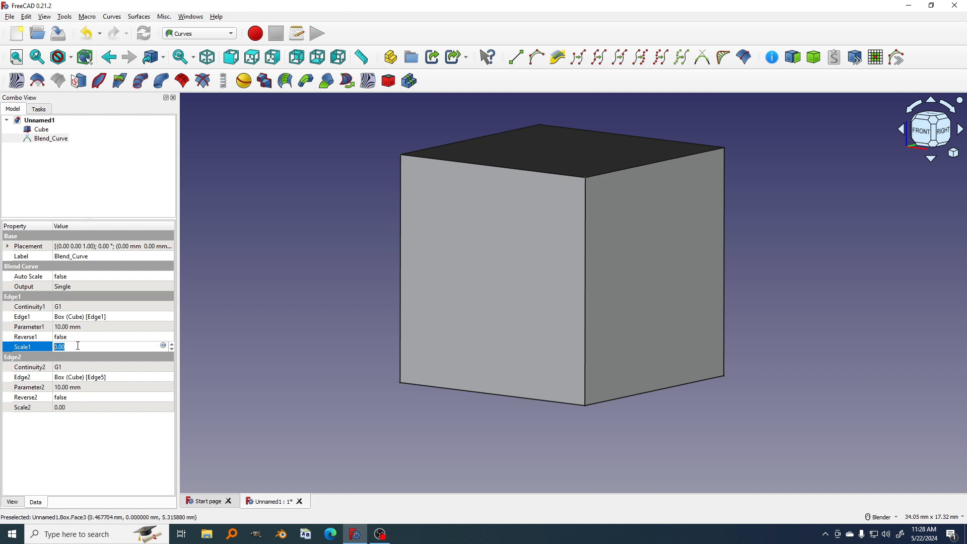
type("1")
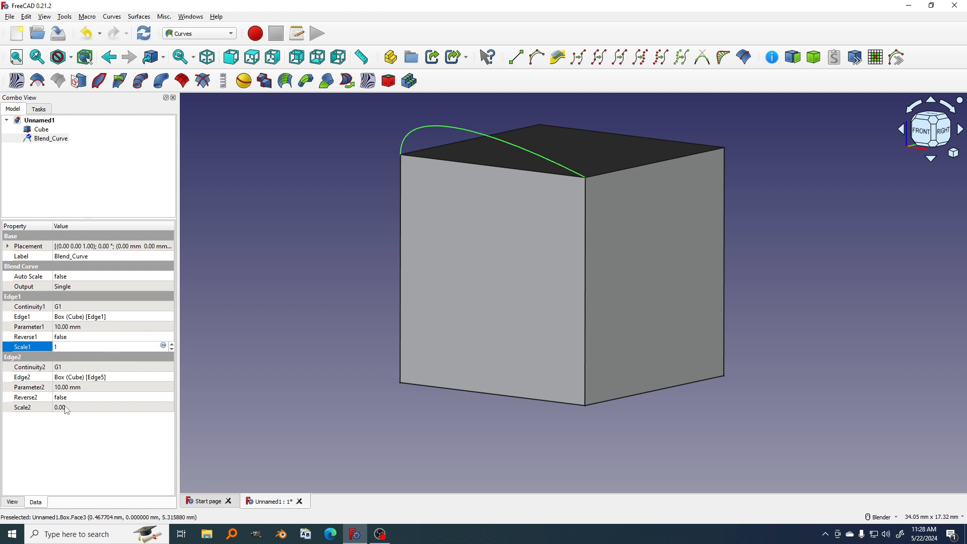
left_click(67, 408)
type("1")
mouse_move(505, 194)
middle_mouse_down()
mouse_move(524, 240)
mouse_move(600, 240)
mouse_move(500, 205)
middle_mouse_up()
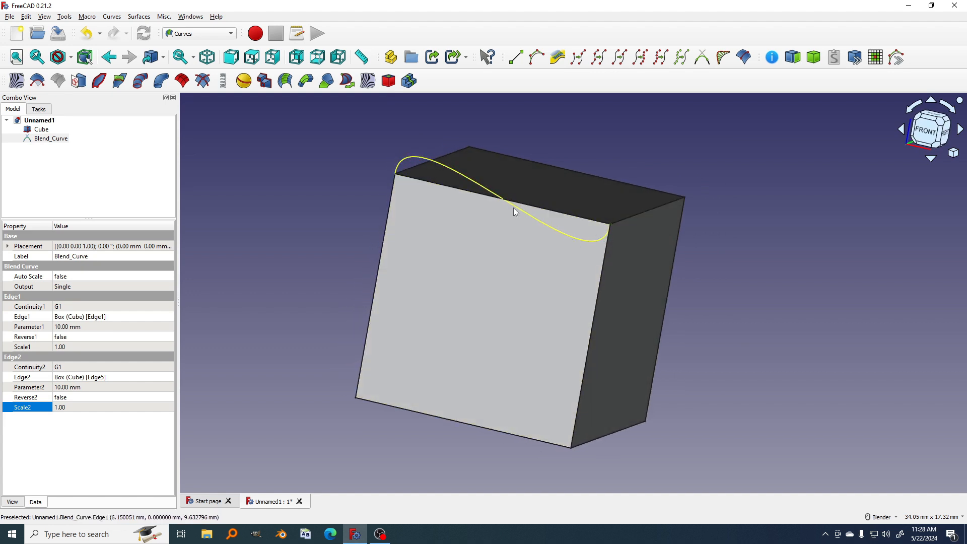
- Create a blend curve between the two vertical edges of the cube's right face
middle_click_drag(358, 180, 831, 303)
left_click(831, 302)
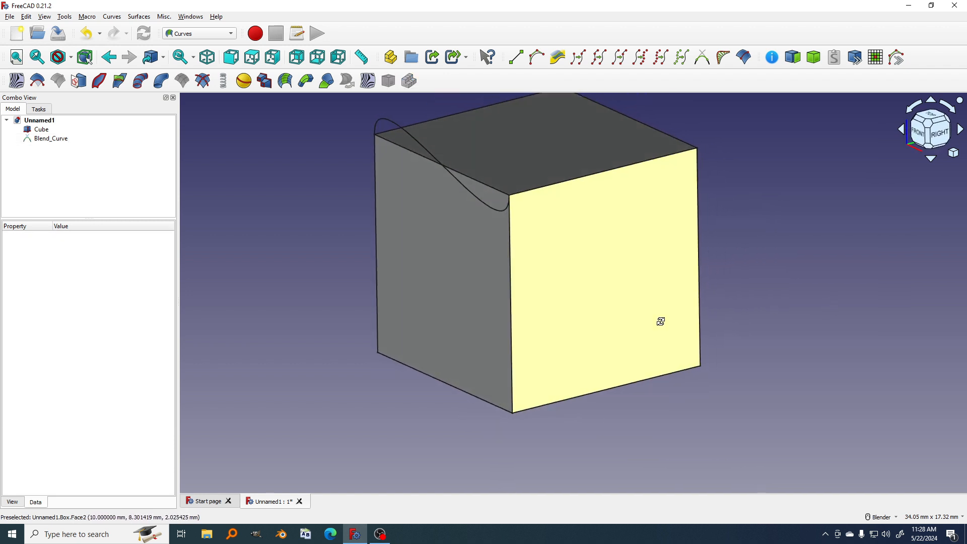
left_click(508, 312)
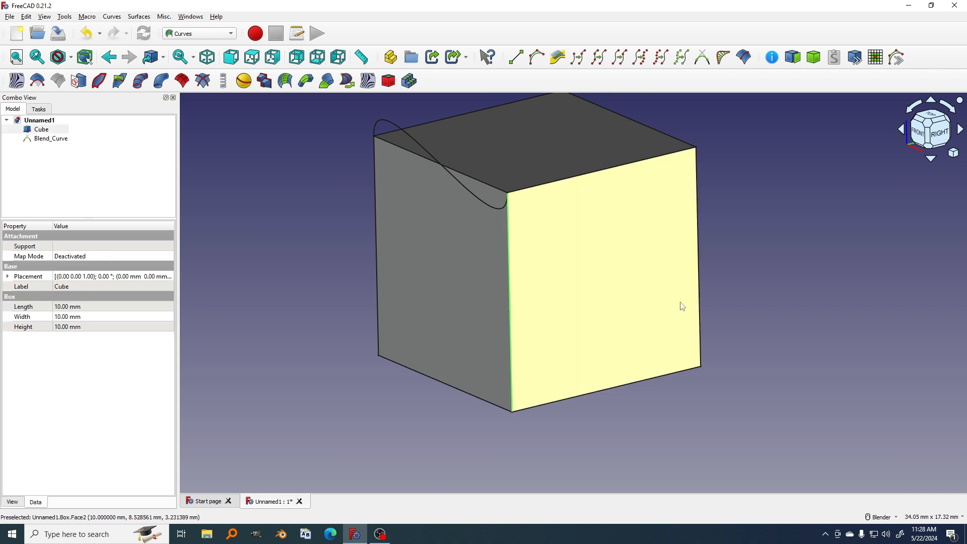
left_click(704, 301, "ctrl")
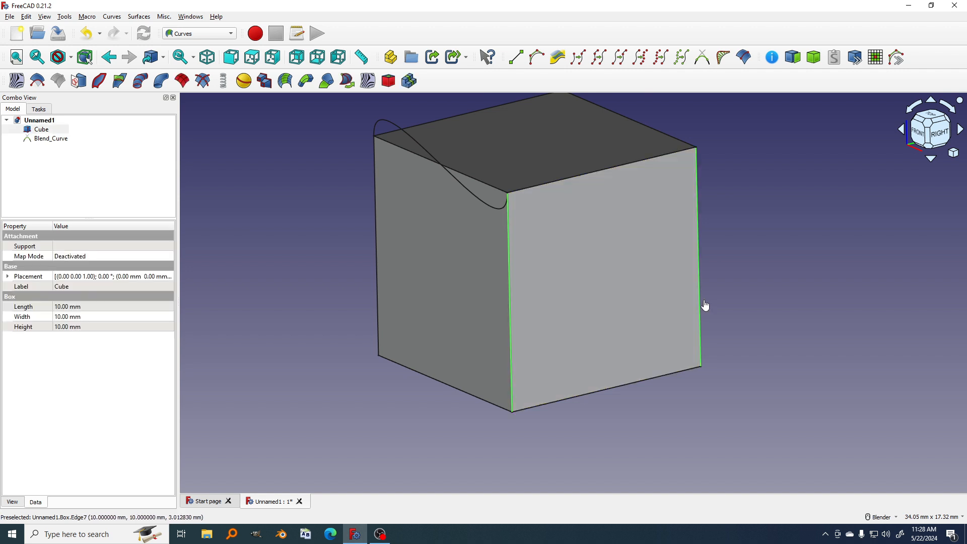
left_click(703, 58)
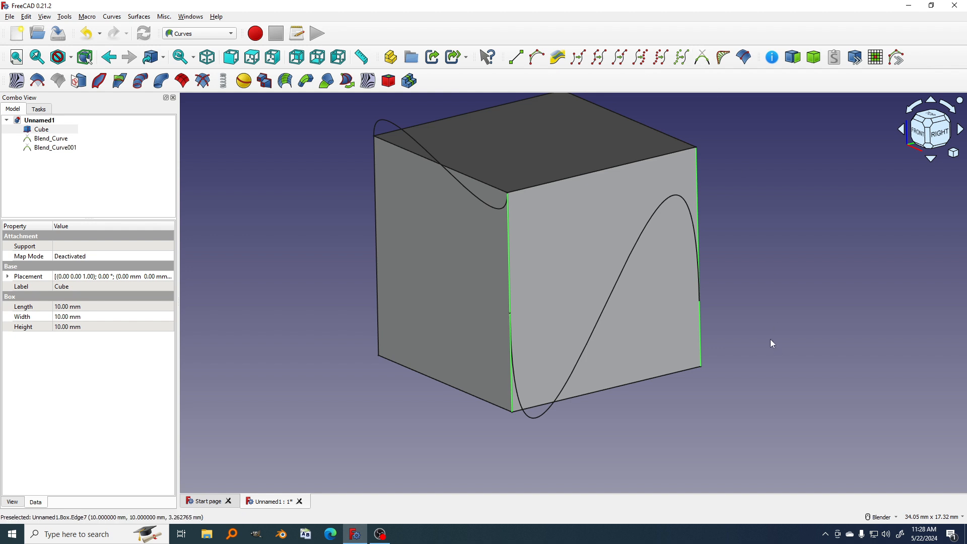
- Create a blend curve between the two vertical edges of the cube's rear face
middle_click_drag(770, 340, 499, 319)
middle_click_drag(650, 282, 503, 290)
left_click(596, 398)
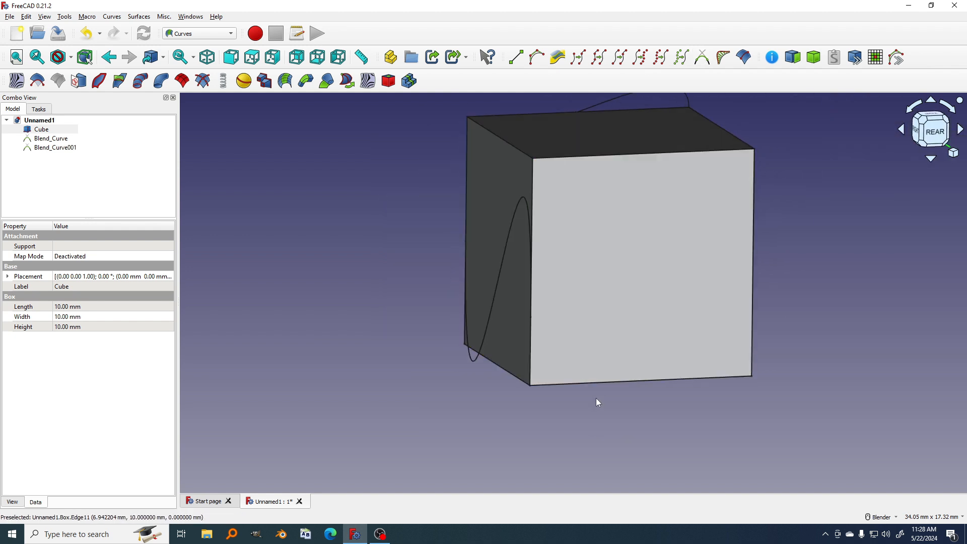
left_click(533, 200)
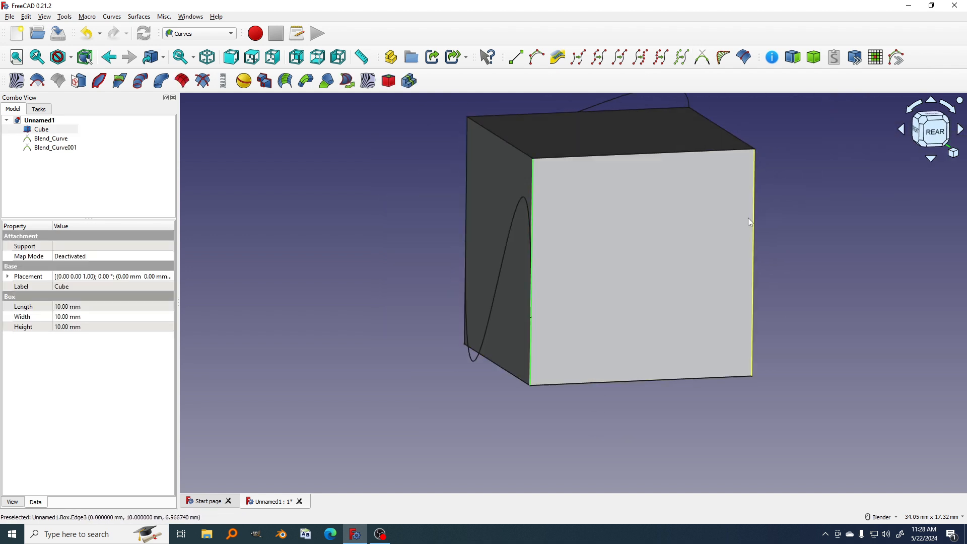
left_click(751, 222)
left_click(703, 58)
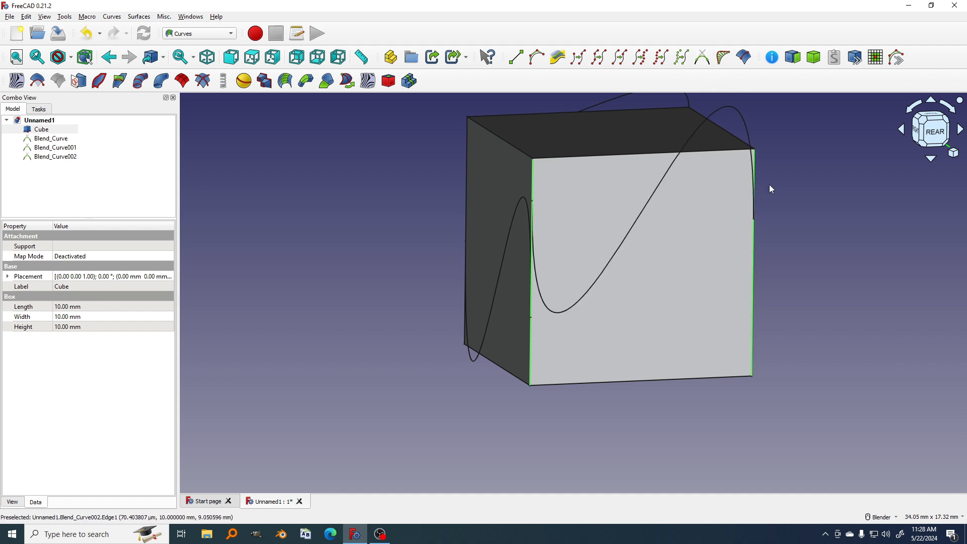
- Create a blend curve between the two vertical edges of the cube's left face
middle_click_drag(768, 184, 597, 331)
left_click(737, 298)
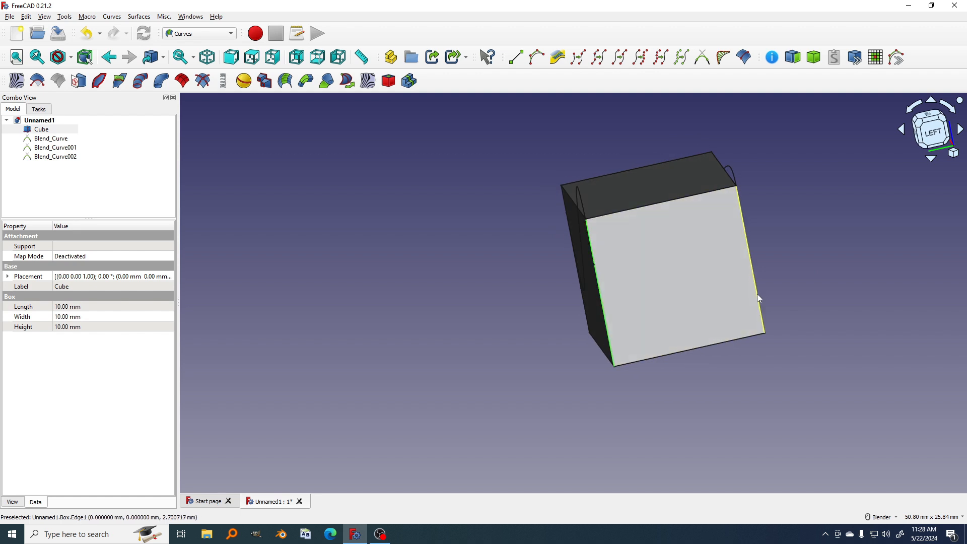
left_click(759, 298)
left_click(703, 57)
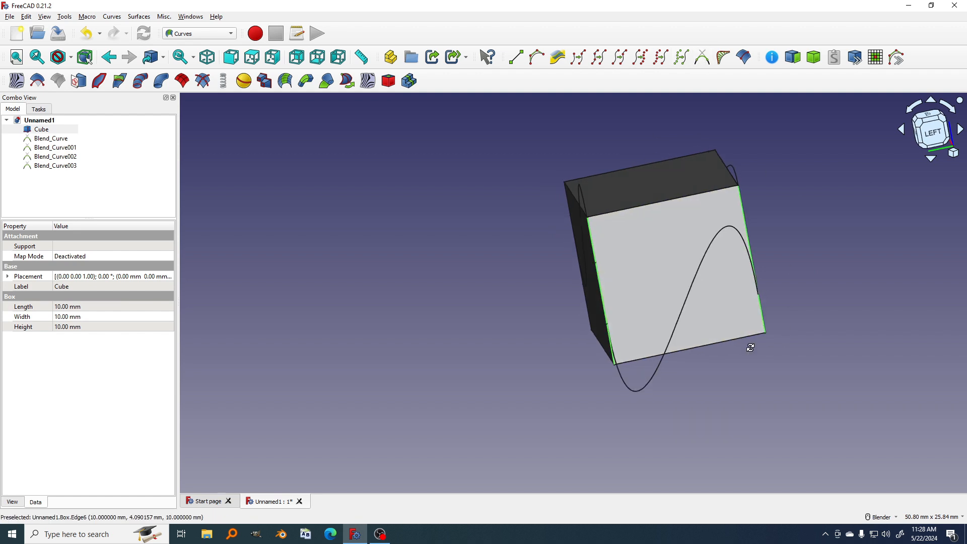
- Set both scales to 1 and both parameters to 10 mm for the right, rear and left face blend curves together
middle_click_drag(750, 347, 588, 311)
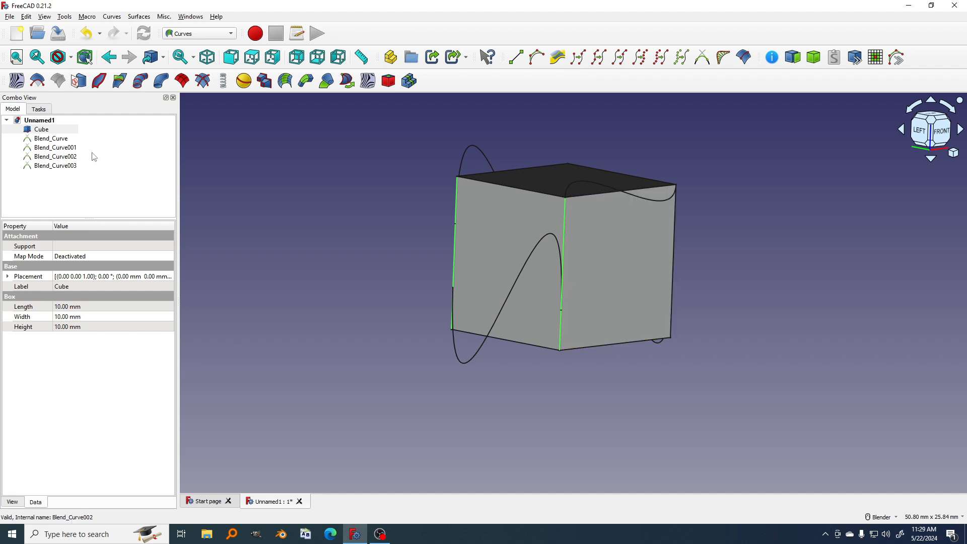
left_click(53, 148)
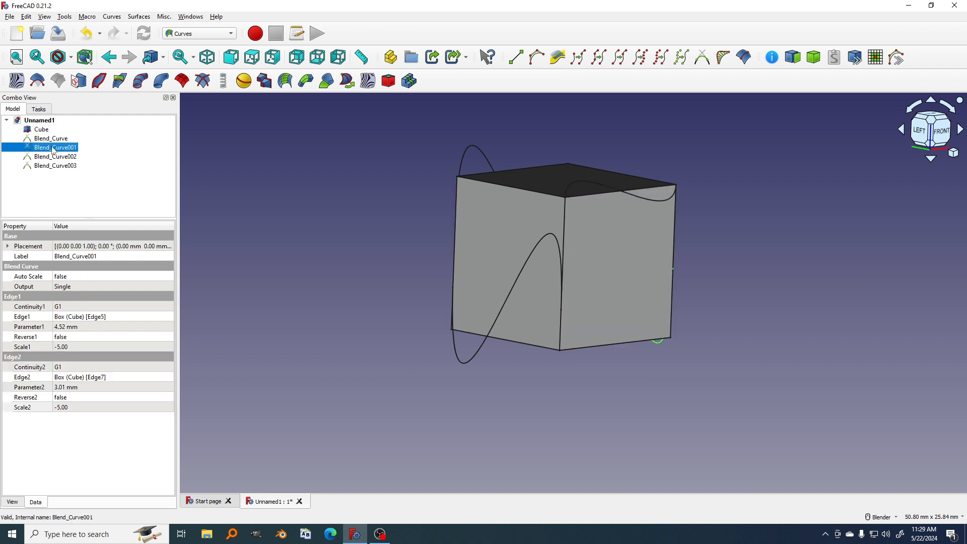
left_click(53, 166, "shift")
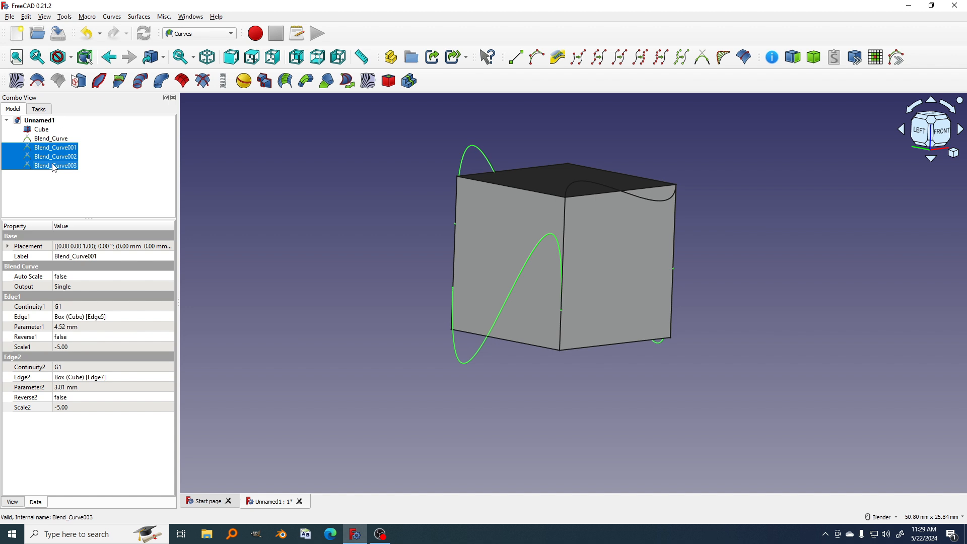
left_click(75, 346)
type("1")
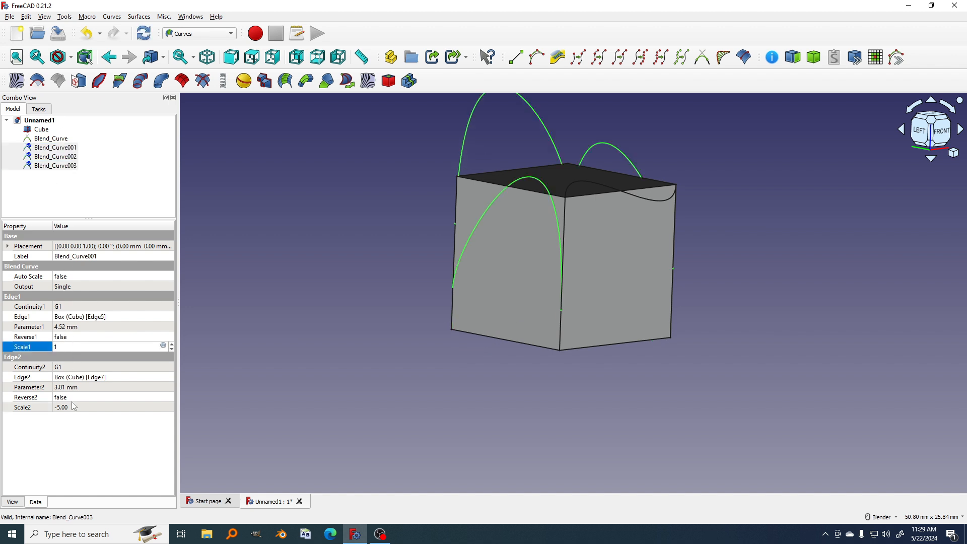
left_click(74, 406)
type("1")
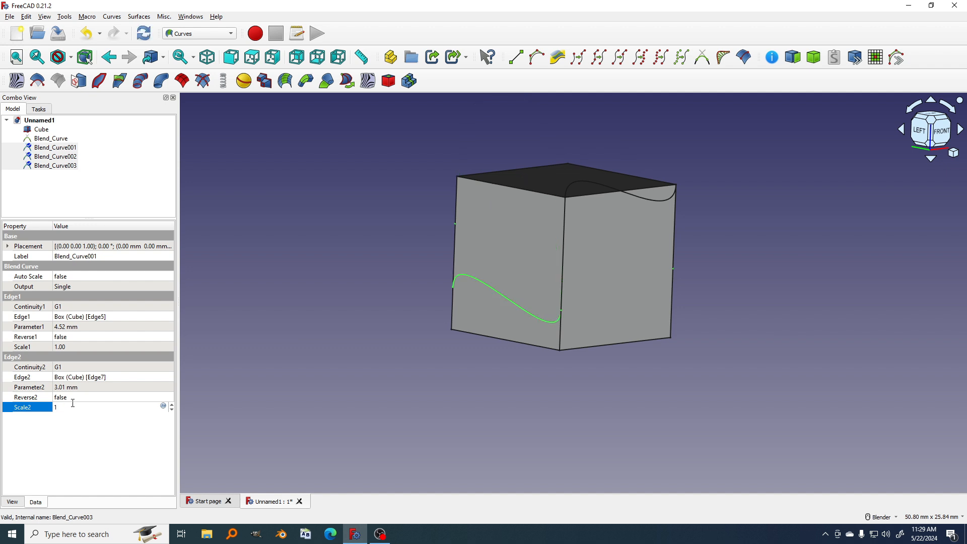
left_click(71, 327)
type("10")
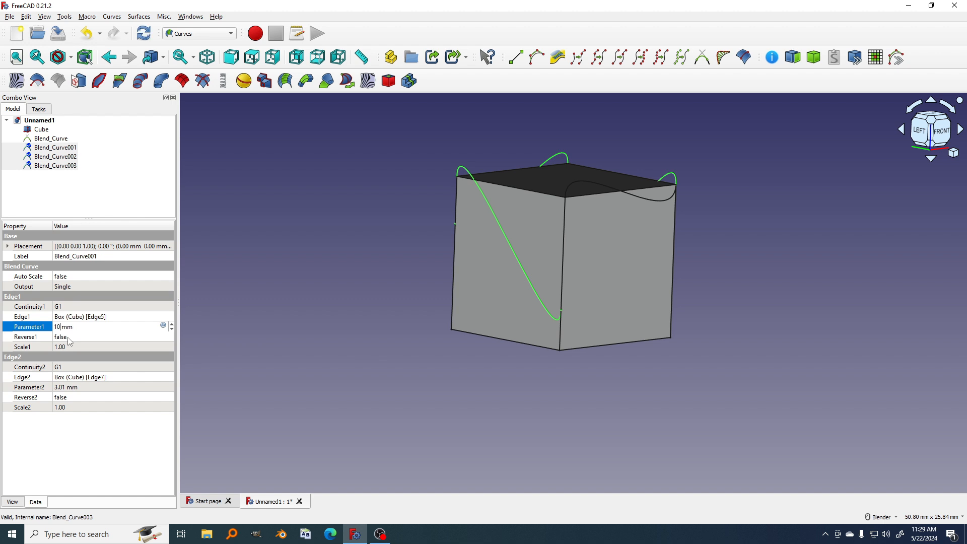
left_click(67, 388)
type("10")
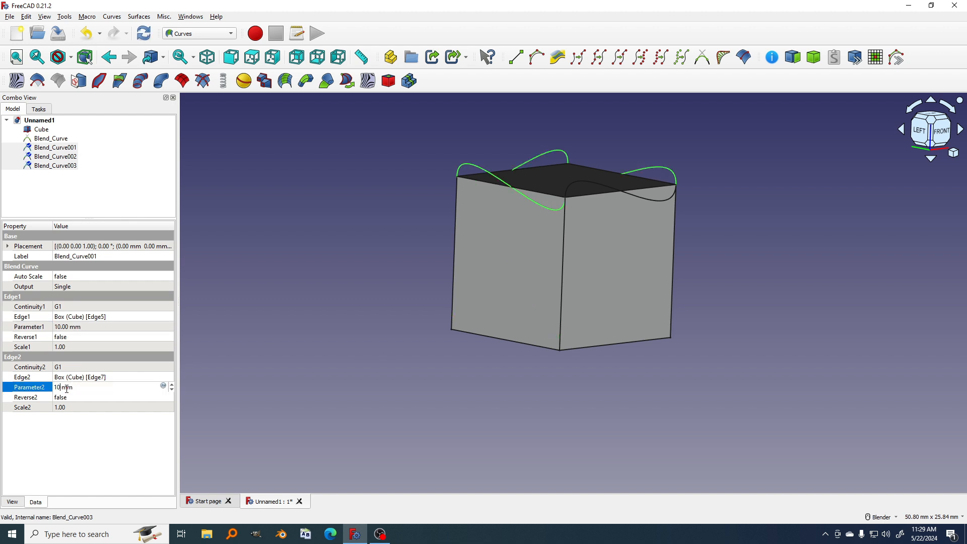
- Hide the cube so that only the four blend curves are displayed
middle_click_drag(596, 345, 529, 365)
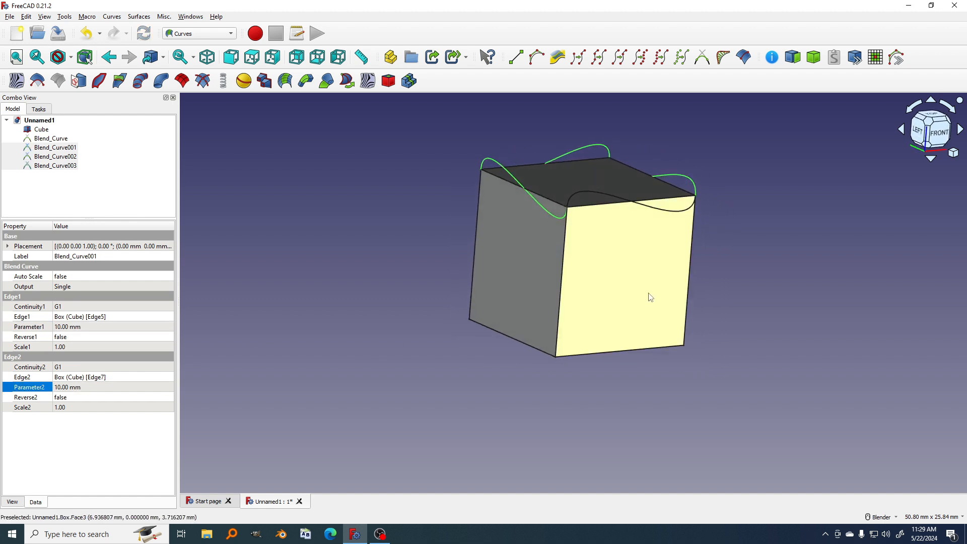
middle_click_drag(649, 294, 577, 293, "shift")
left_click(41, 129)
key("space")
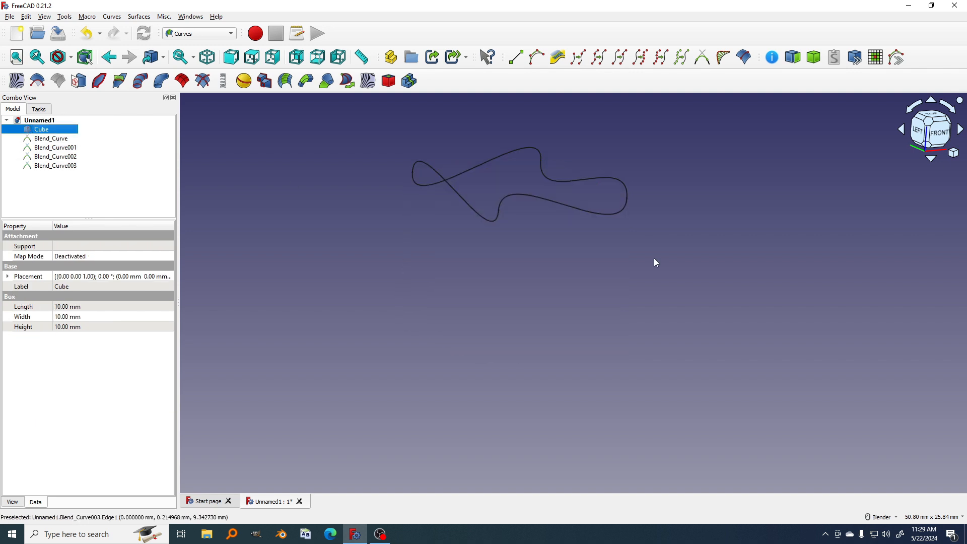
- Set Scale1 and Scale2 to 1.5 for all four blend curves together
middle_click_drag(653, 257, 482, 308)
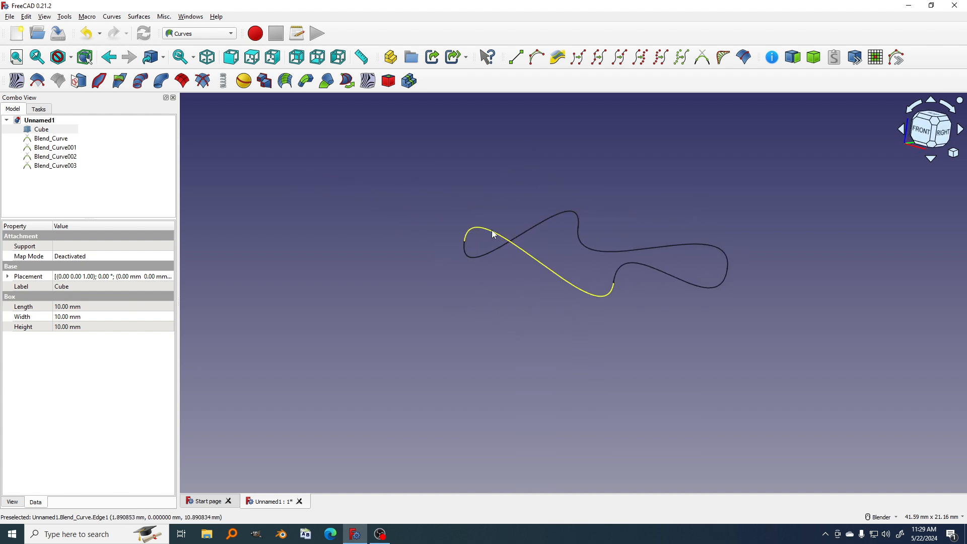
left_click(51, 139)
left_click(50, 166, "shift")
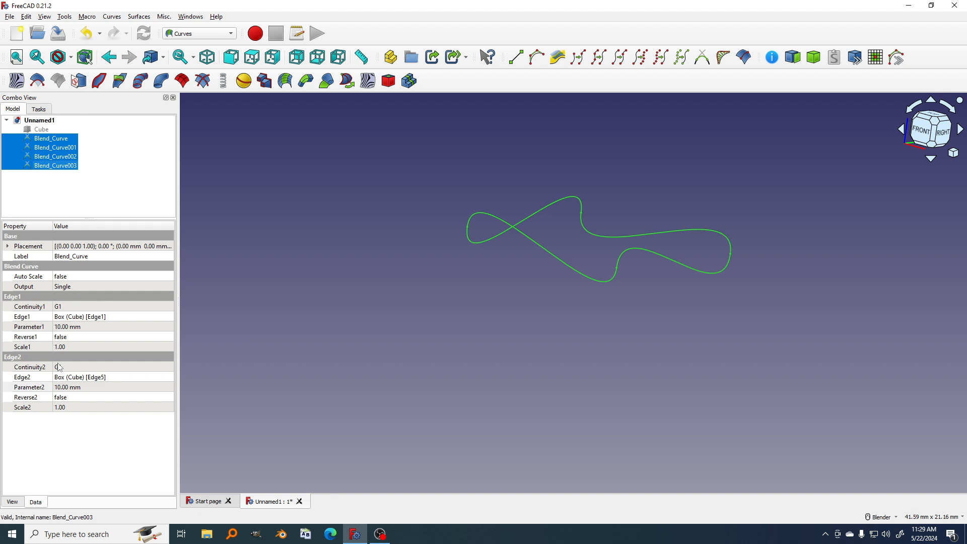
left_click(70, 347)
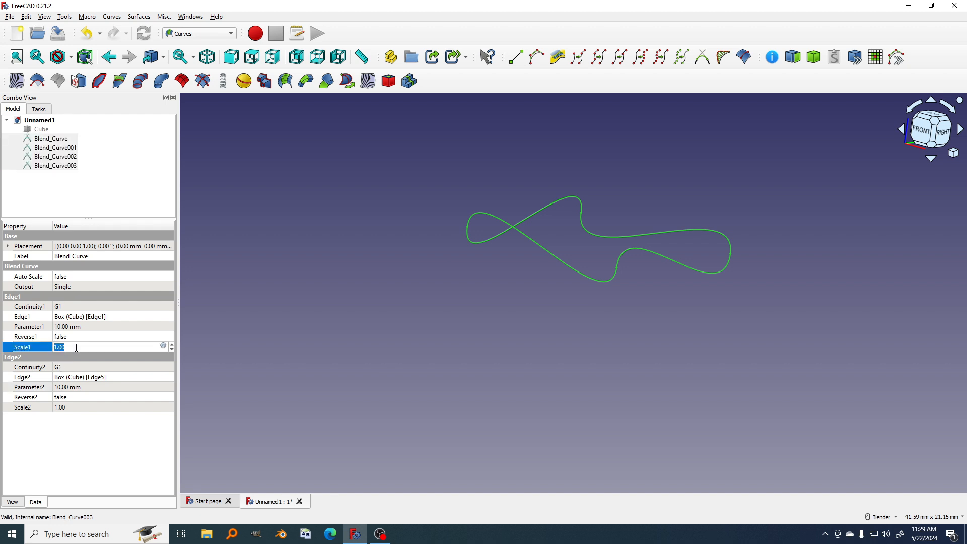
type("1.5")
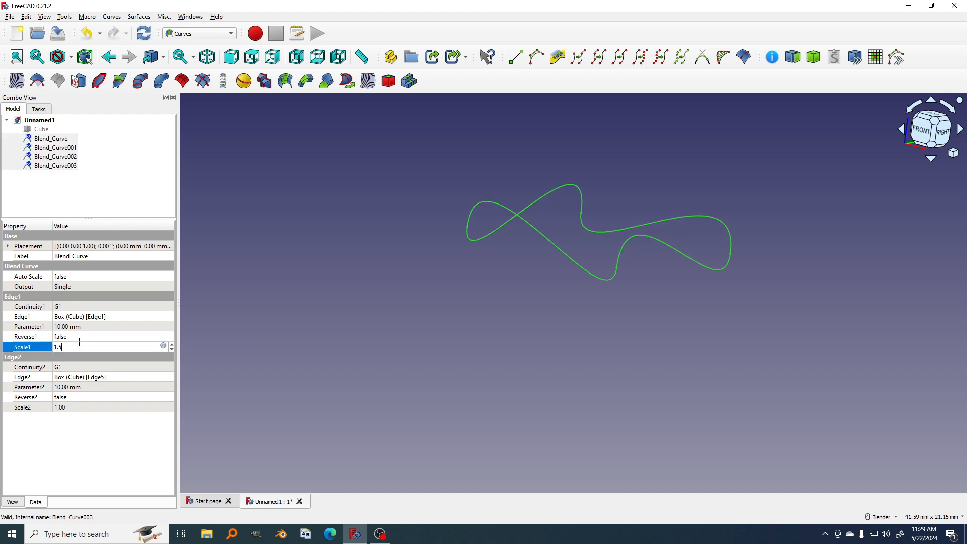
left_click(71, 408)
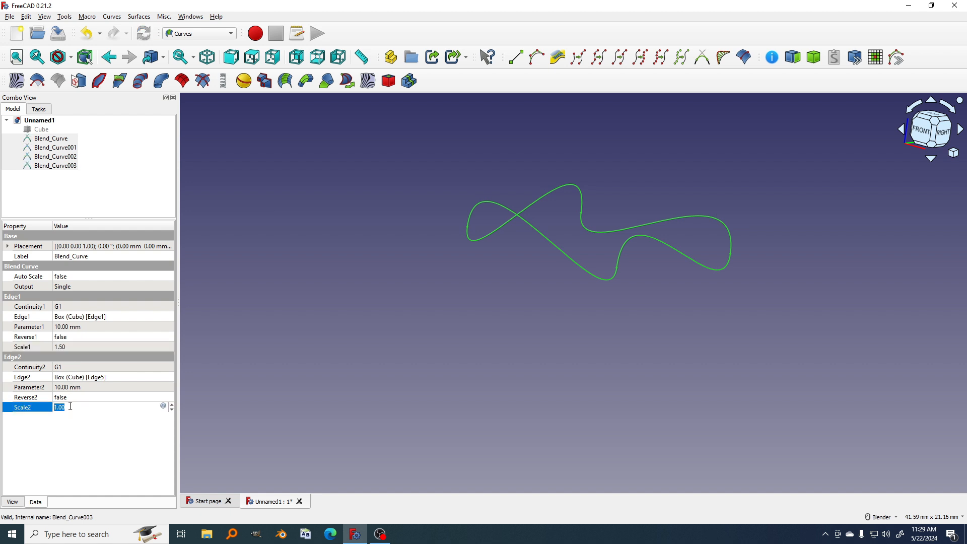
type("1.5")
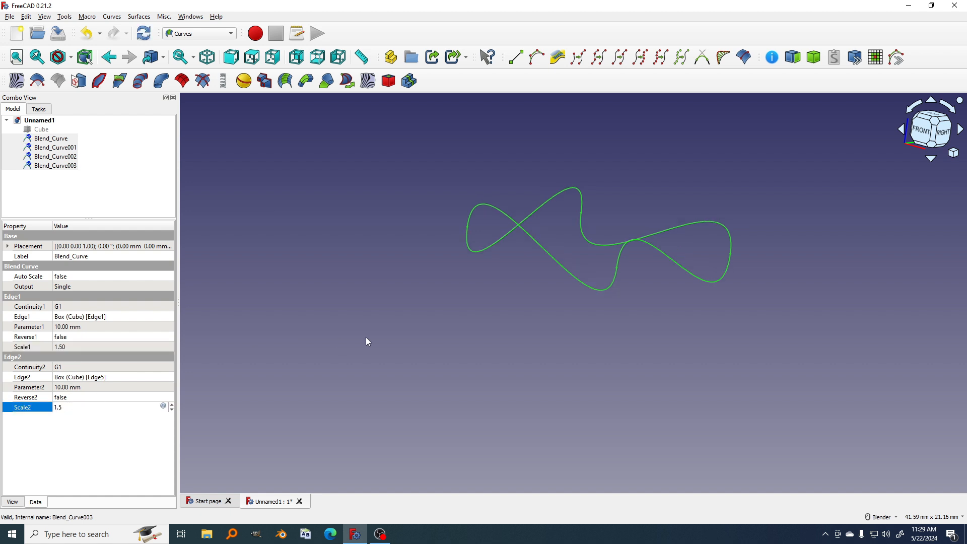
left_click(534, 330)
- Create a Gordon surface from the four blend curves, picking the front, right, left and rear ones
middle_click_drag(534, 330, 471, 274)
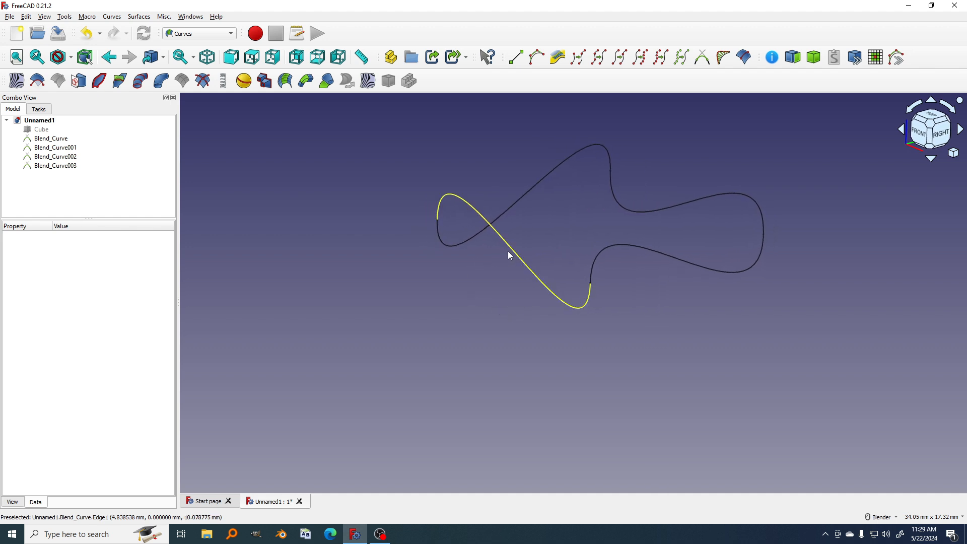
middle_click_drag(596, 285, 568, 298)
left_click(476, 274)
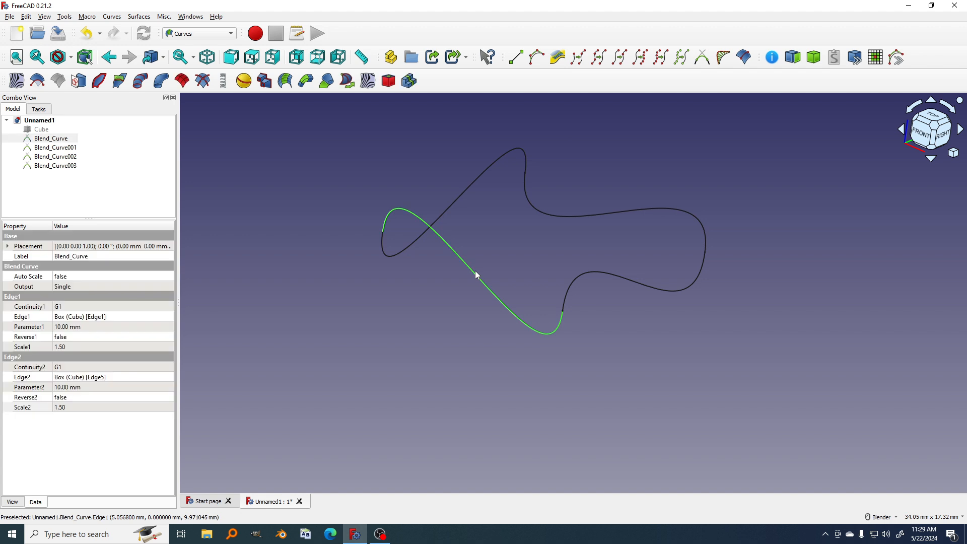
left_click(575, 222, "ctrl")
left_click(458, 209, "ctrl")
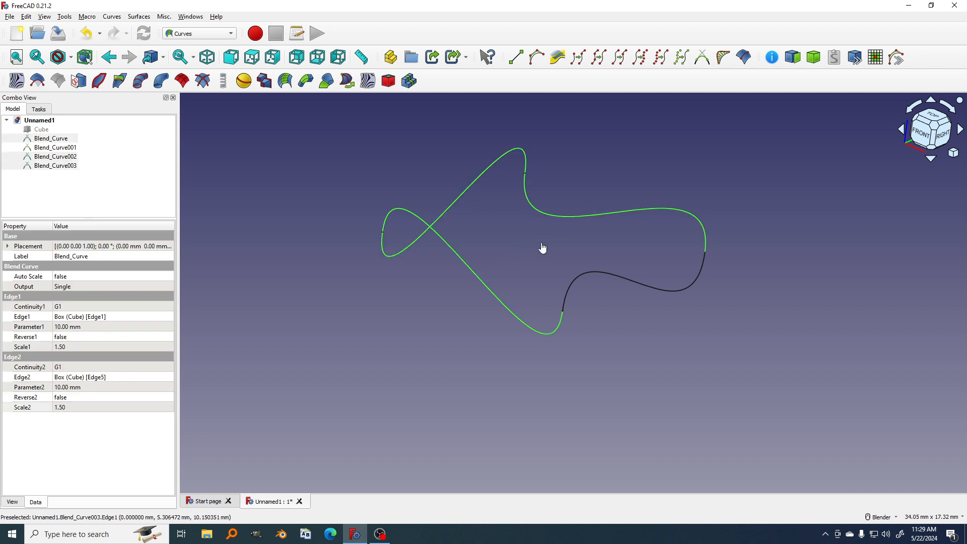
left_click(604, 277, "ctrl")
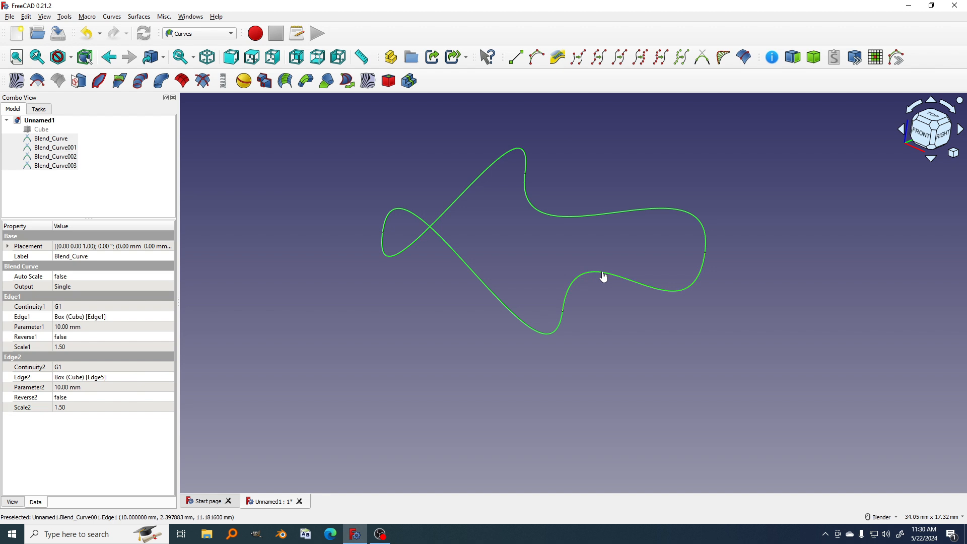
left_click(184, 84)
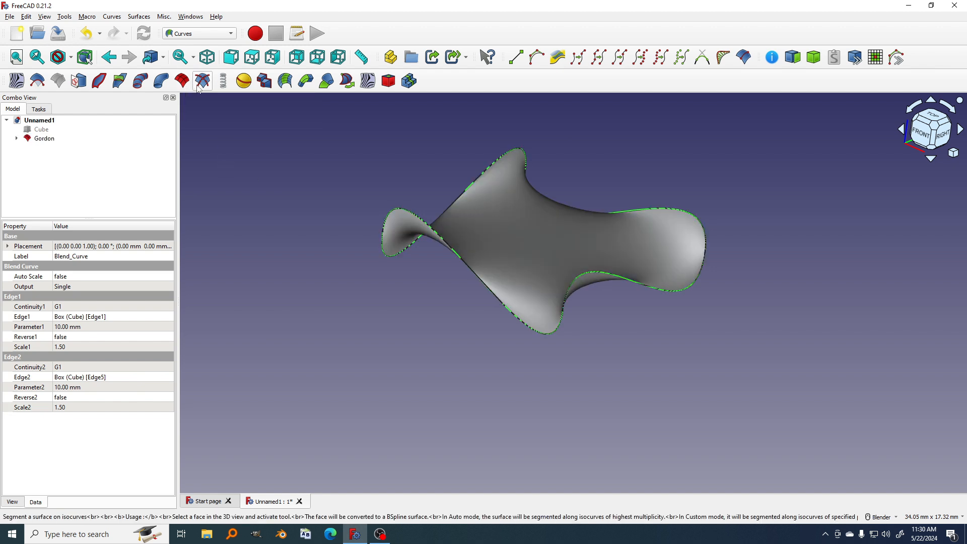
- Show the cube again beneath the Gordon surface
middle_click_drag(536, 208, 429, 319)
scroll(427, 319, "up", 1)
left_click(488, 319)
middle_click_drag(494, 320, 497, 269, "shift")
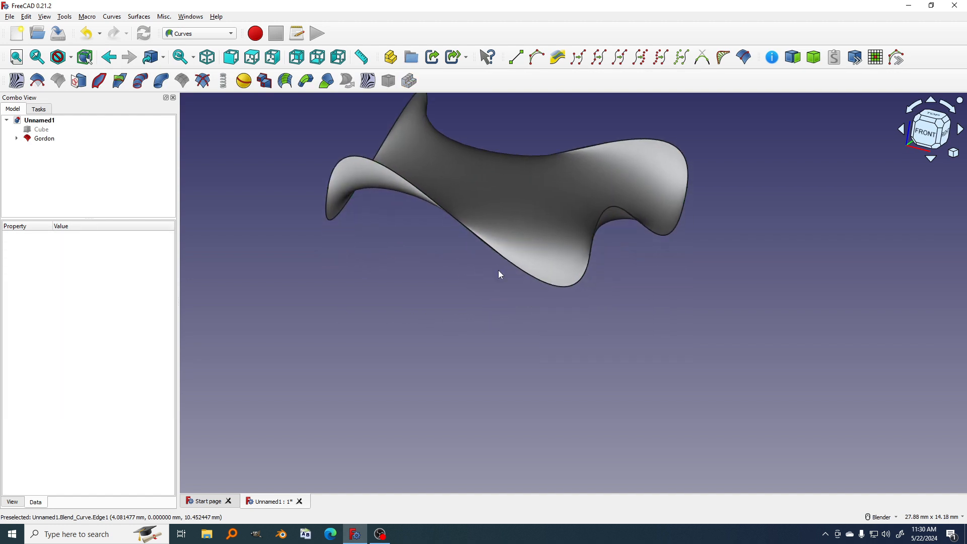
left_click(31, 130)
key("space")
scroll(464, 302, "down", 3)
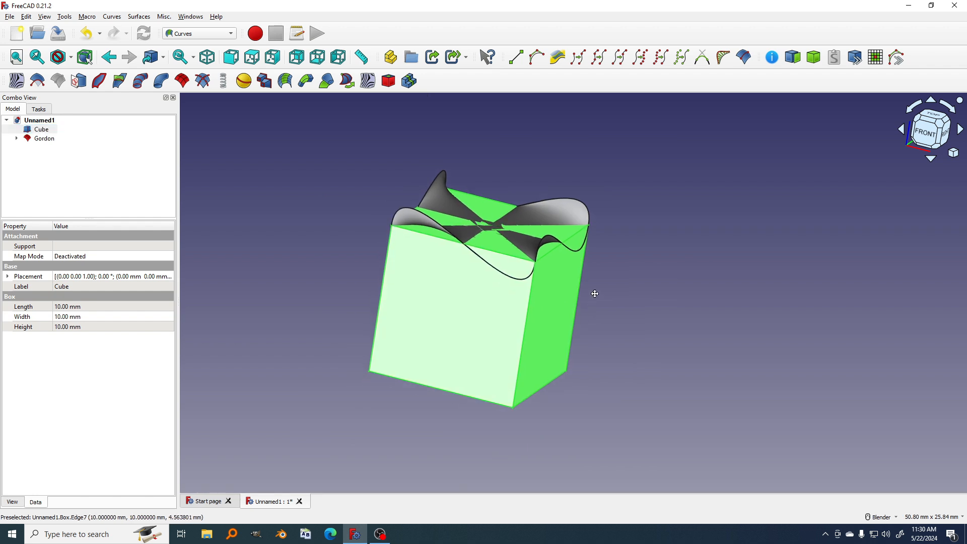
- Set the cube's height to 5 mm
middle_click_drag(594, 294, 579, 264)
left_click(658, 264)
middle_click_drag(564, 318, 511, 354)
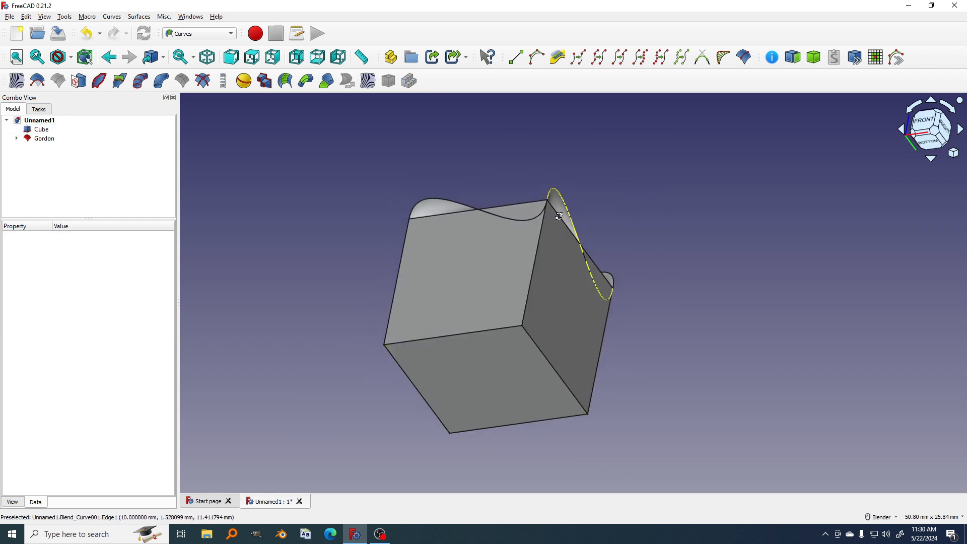
mouse_move(587, 285)
middle_mouse_down()
mouse_move(530, 287)
mouse_move(565, 245)
mouse_move(537, 283)
mouse_move(662, 276)
mouse_move(489, 264)
mouse_move(470, 282)
mouse_move(597, 284)
middle_mouse_up()
left_click(42, 129)
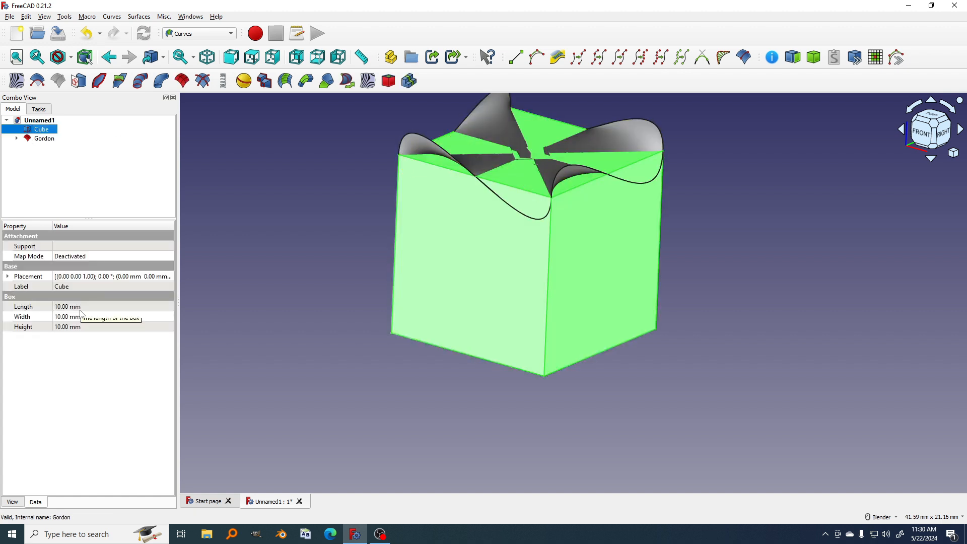
left_click(65, 331)
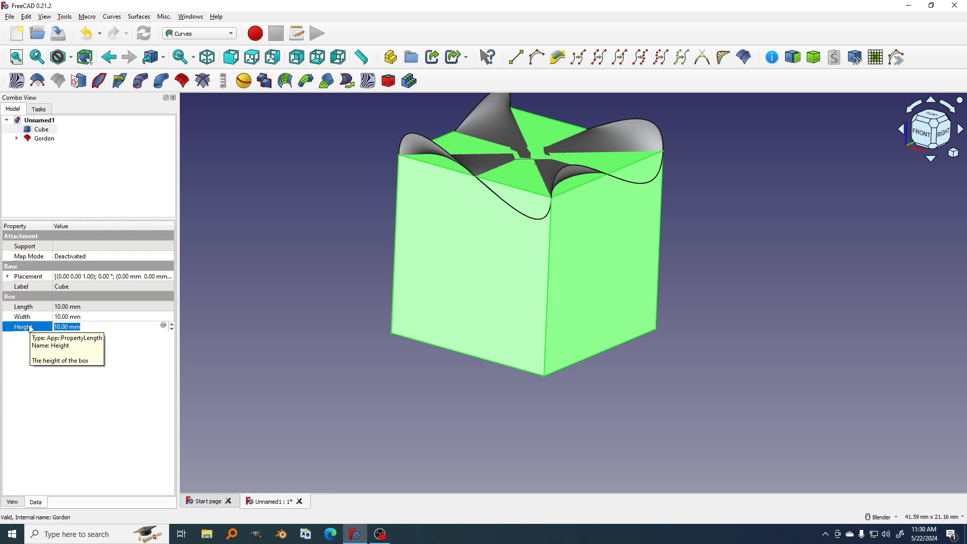
type("5")
key("Return")
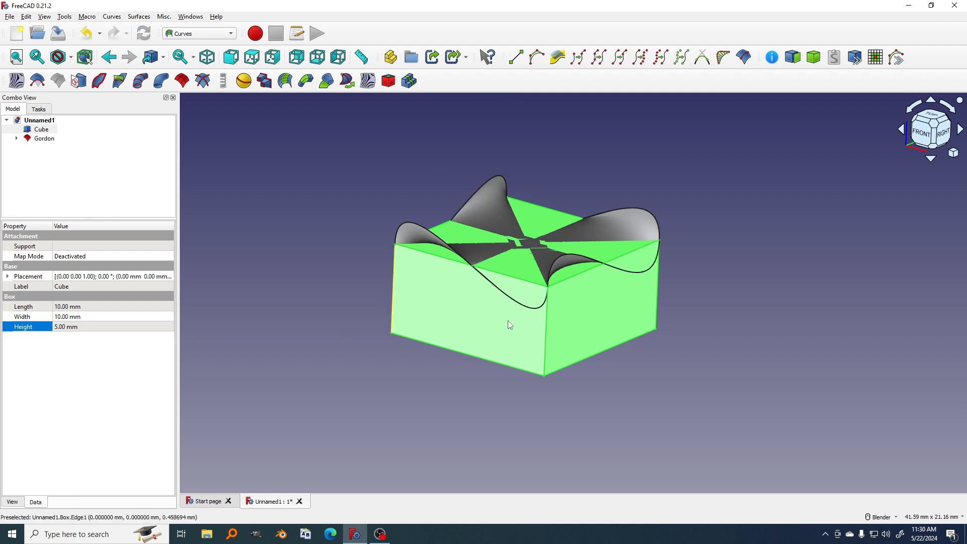
- Set the cube's height to 3 mm
middle_click_drag(545, 336, 574, 313)
scroll(605, 318, "up", 2)
left_click(80, 327)
type("3")
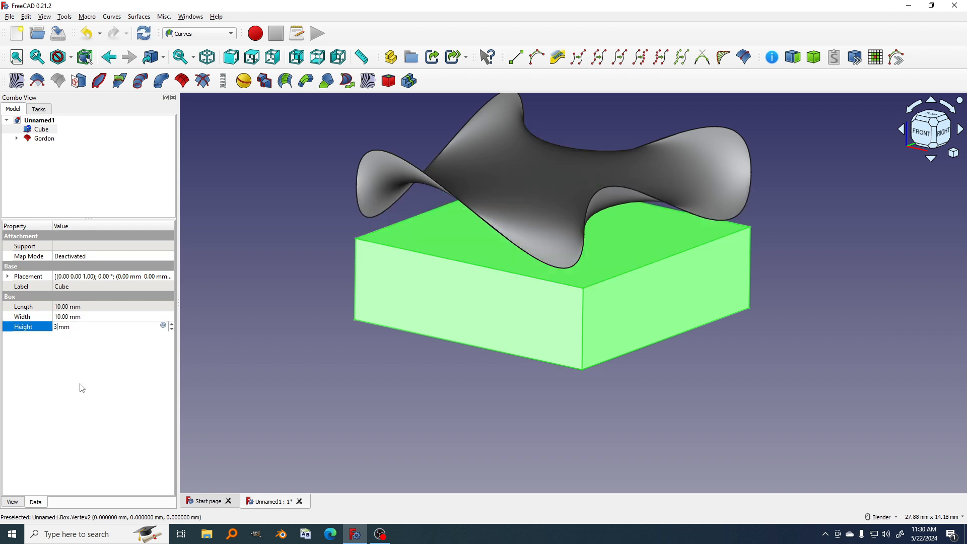
key("Return")
- Extract the cube's bottom face as a separate face object below the Gordon surface
middle_click_drag(557, 383, 523, 277)
left_click(515, 332)
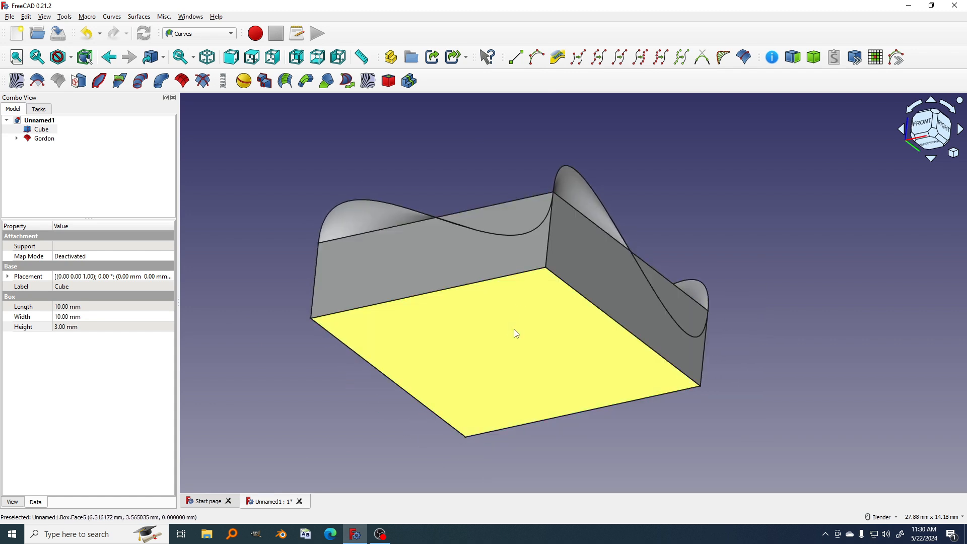
left_click(542, 334)
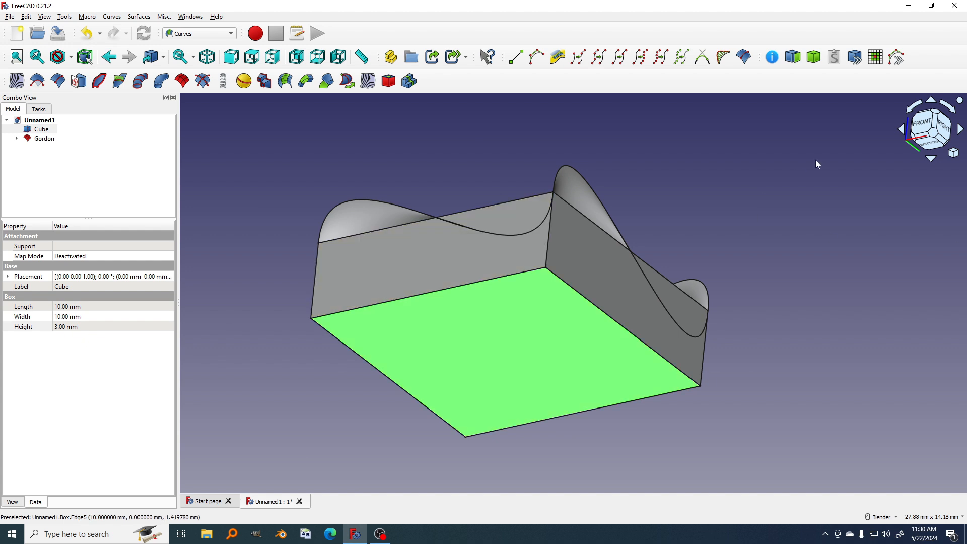
left_click(793, 57)
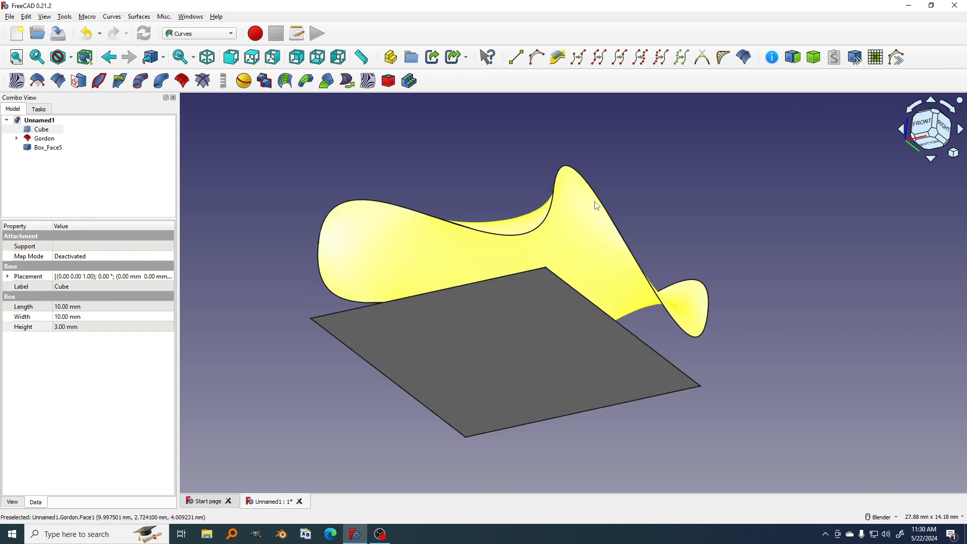
left_click(47, 148)
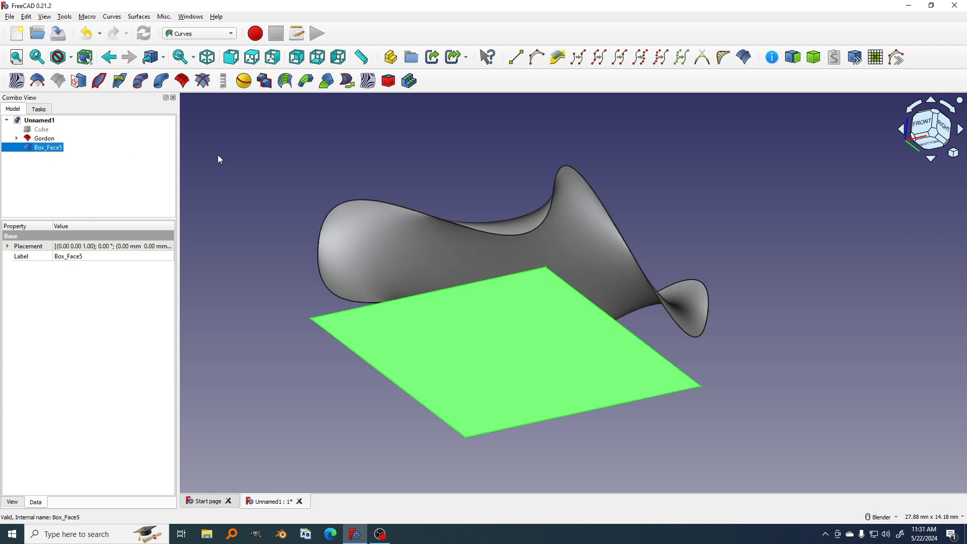
middle_click_drag(608, 199, 440, 268)
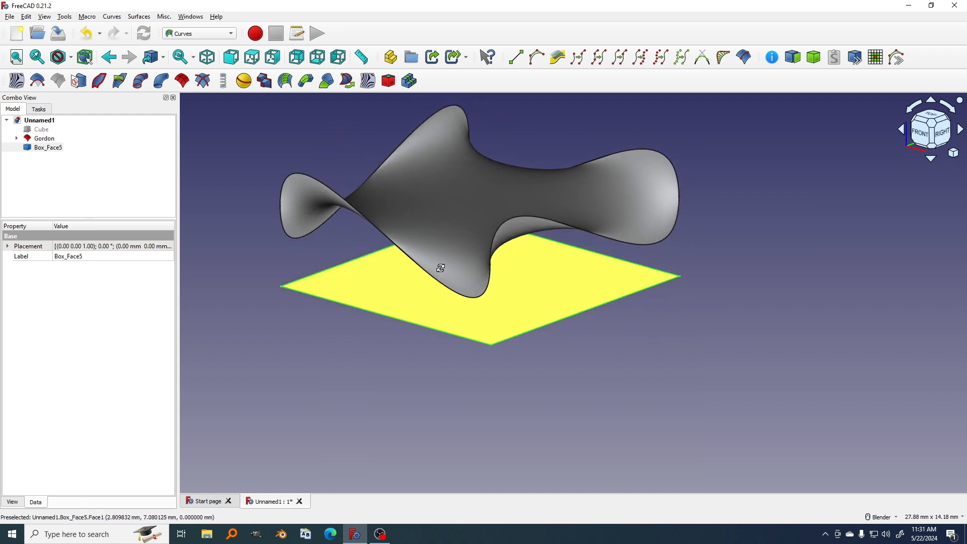
left_click(43, 138)
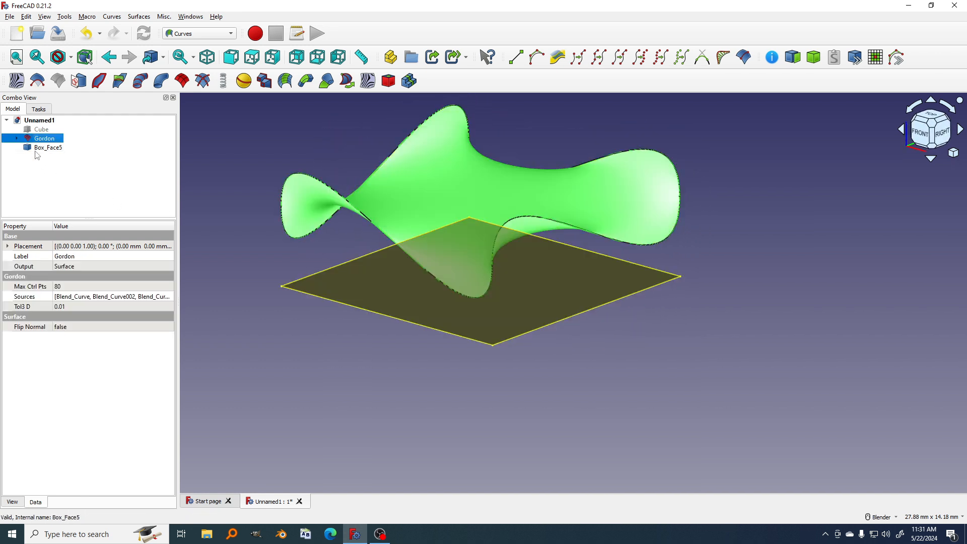
left_click(50, 148)
middle_click_drag(397, 165, 436, 164)
- In the Part workbench, create a loft between the Gordon surface and the extracted bottom face Box_Face5
left_click(201, 34)
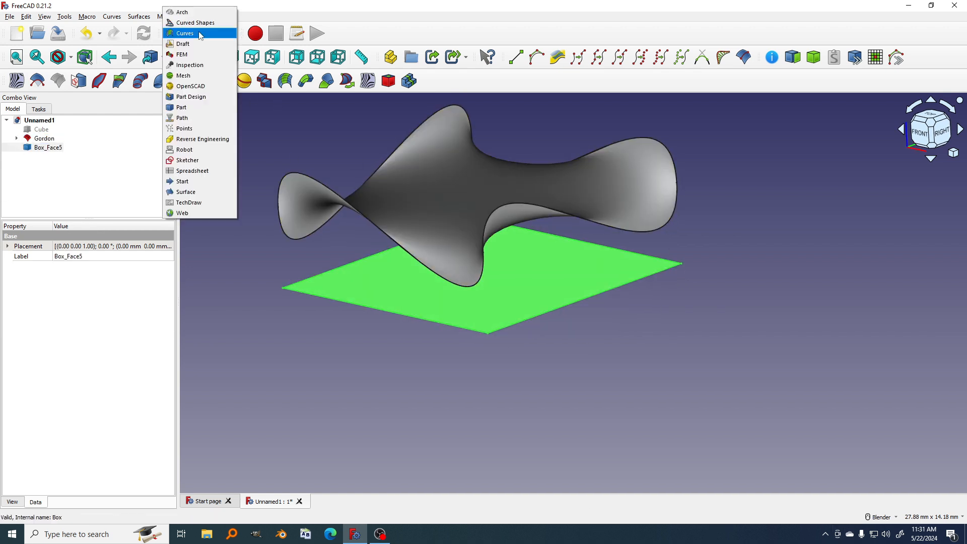
left_click(191, 108)
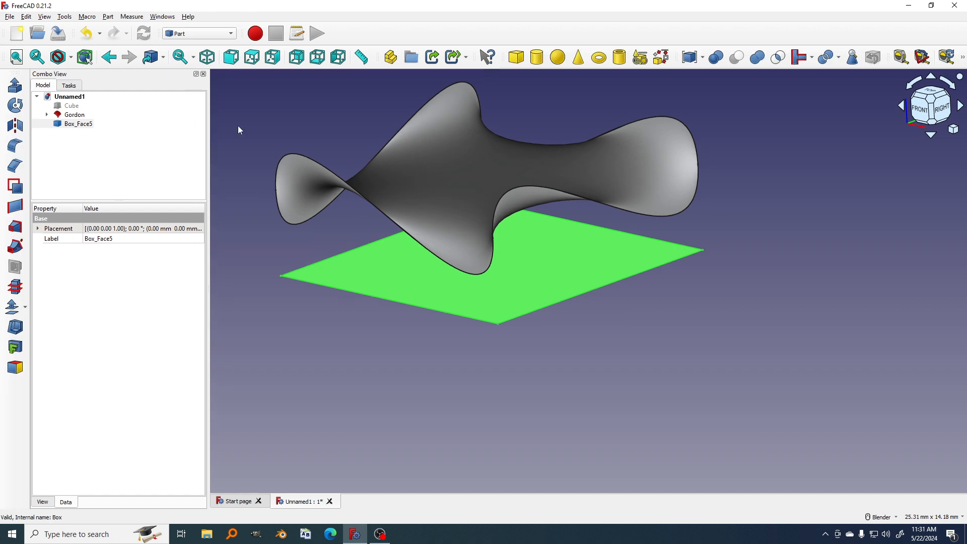
middle_click_drag(431, 206, 408, 209)
left_click(301, 137)
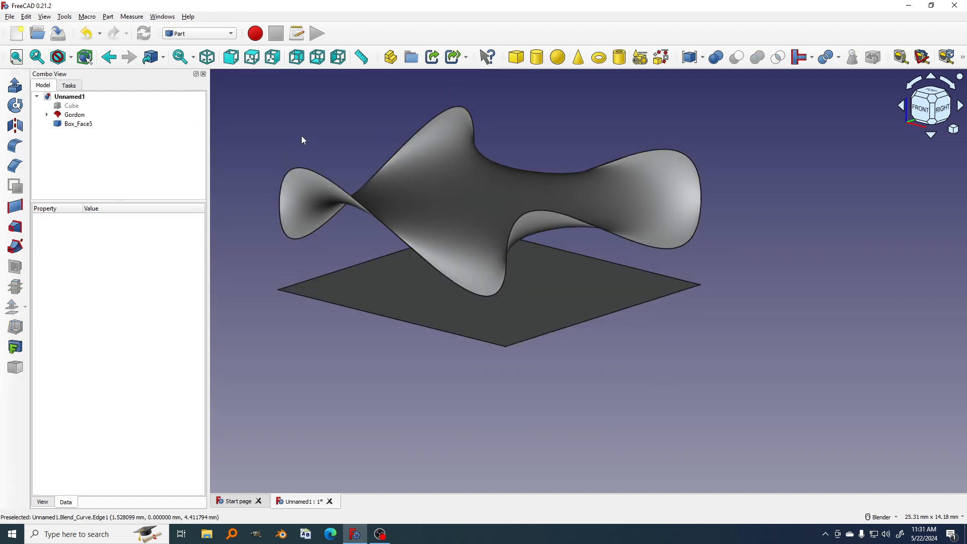
left_click(20, 234)
left_click(80, 196)
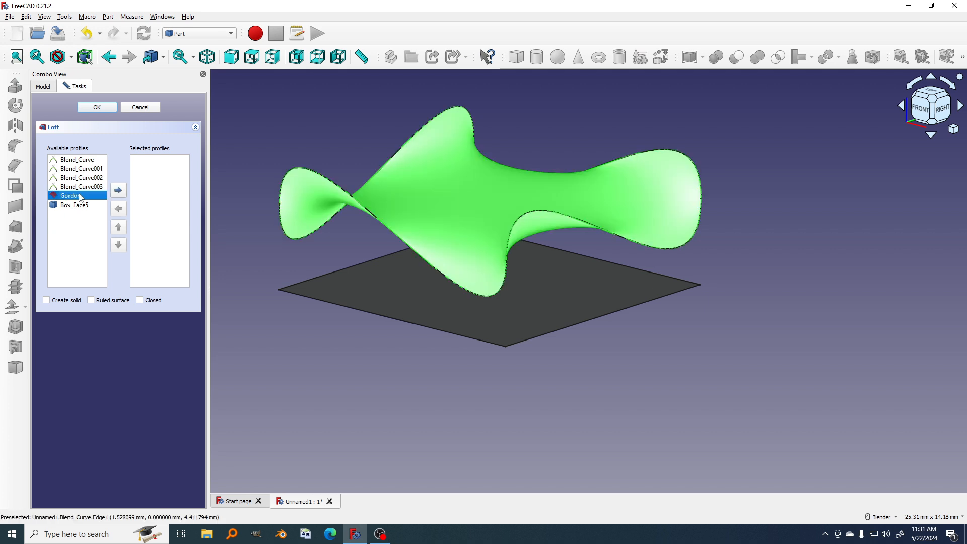
left_click(119, 192)
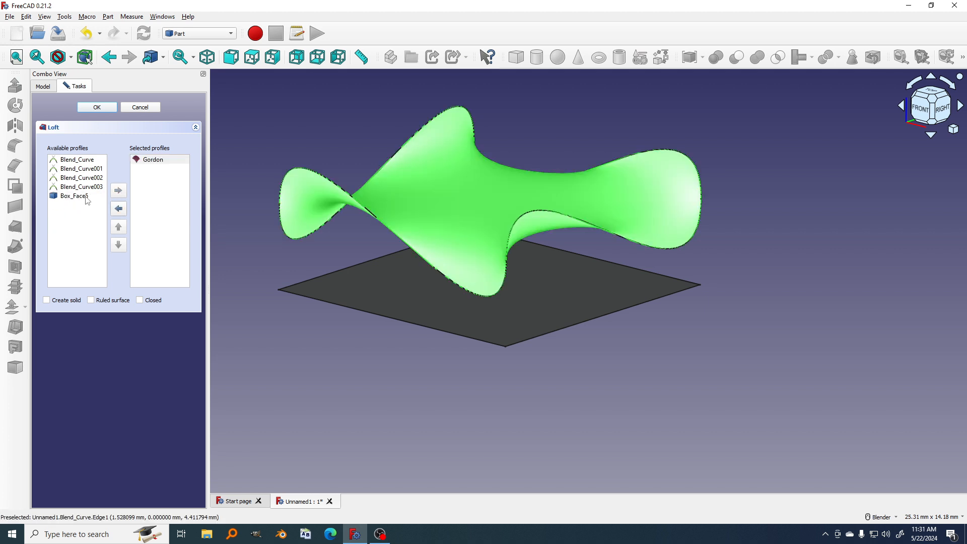
left_click(73, 197)
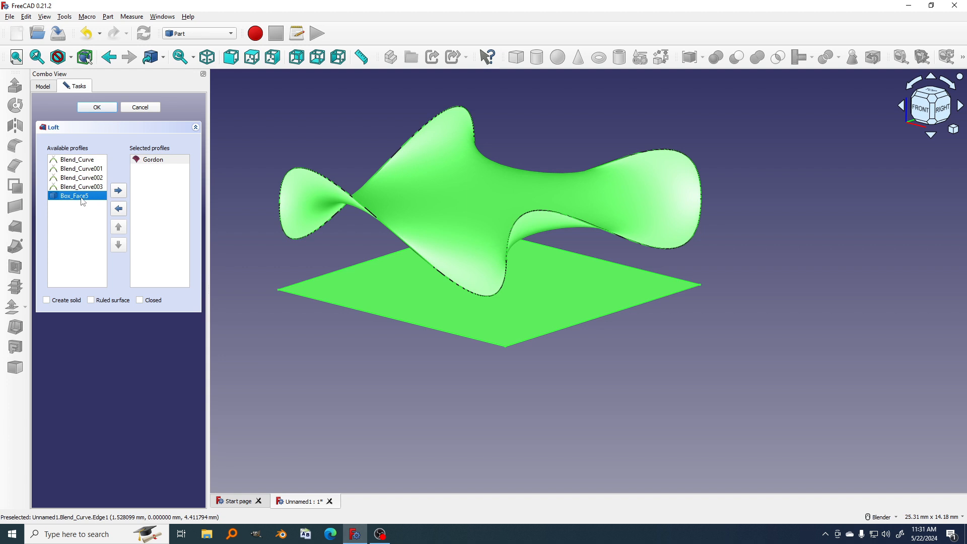
left_click(118, 190)
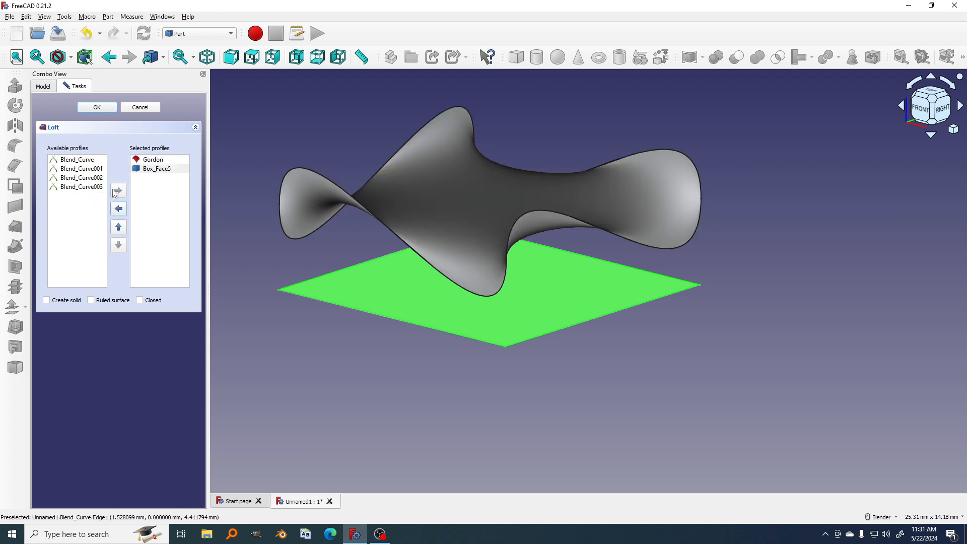
left_click(101, 108)
- In the Curves workbench, make a parametric solid from the loft's side faces, the Gordon surface and the bottom face
scroll(521, 240, "down", 3)
middle_click_drag(537, 293, 525, 319)
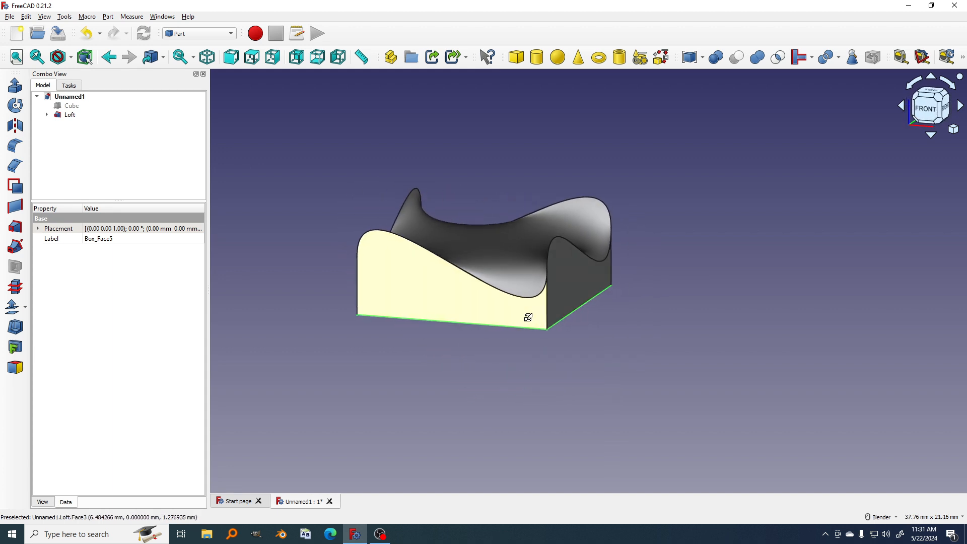
left_click(412, 318)
middle_click_drag(579, 388, 528, 243)
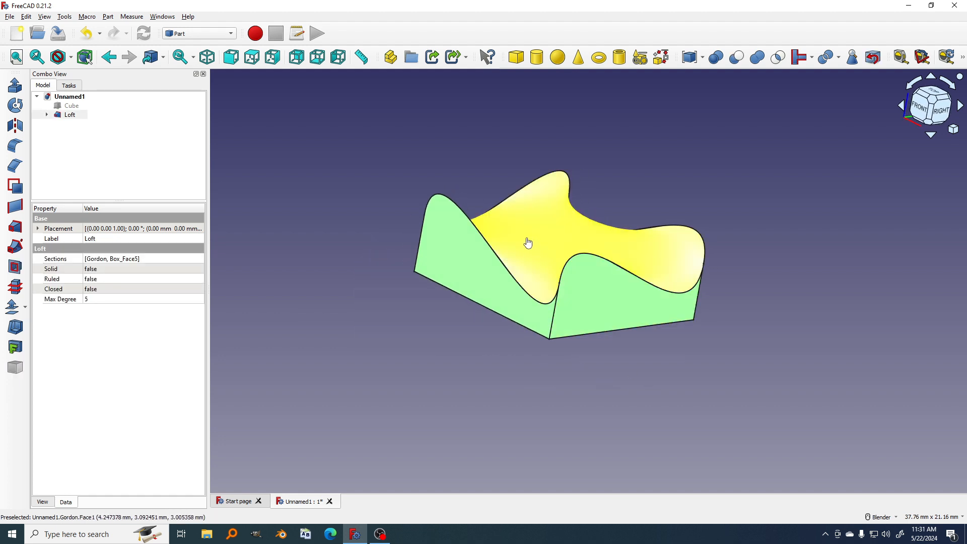
left_click(528, 242, "ctrl")
middle_click_drag(584, 362, 574, 267)
left_click(559, 410, "ctrl")
middle_click_drag(634, 385, 524, 363)
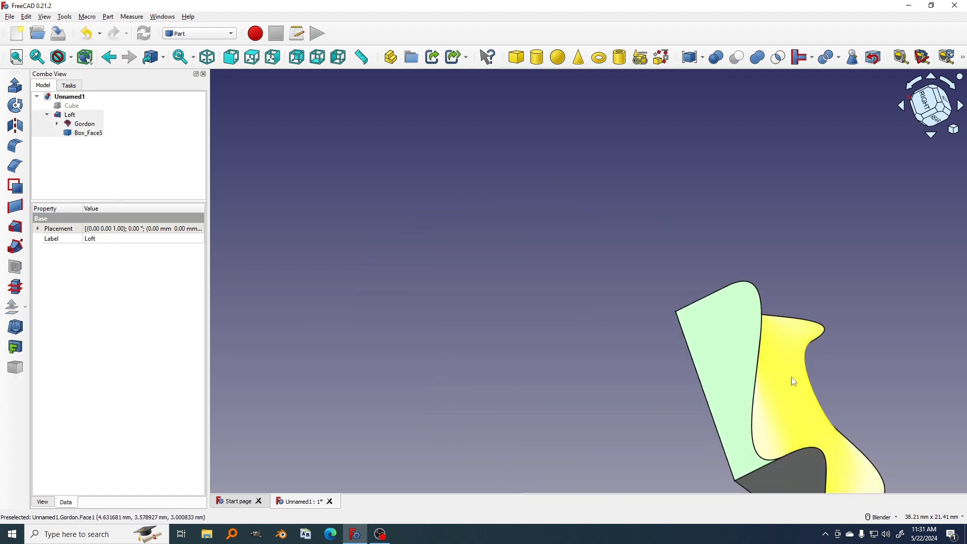
middle_click_drag(793, 381, 561, 274)
middle_click_drag(732, 317, 544, 268)
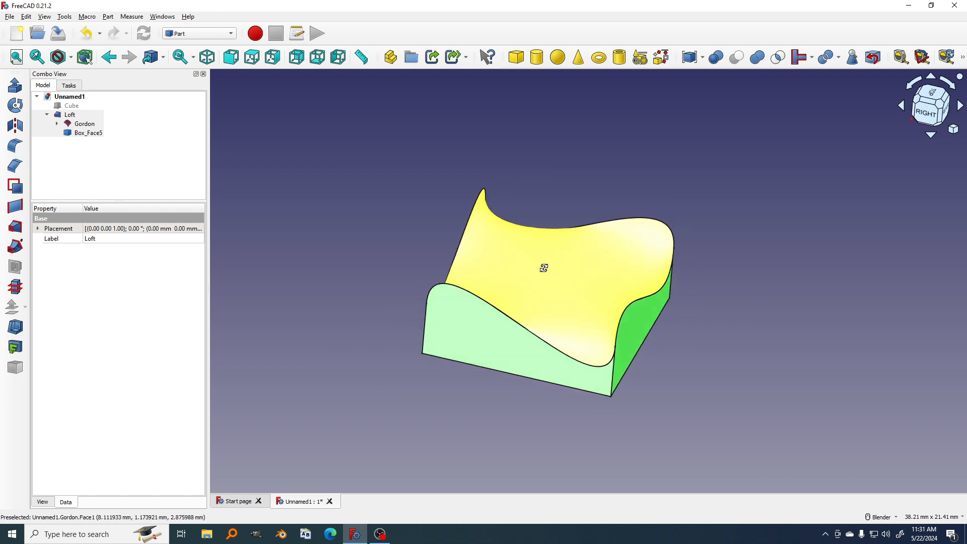
left_click(204, 34)
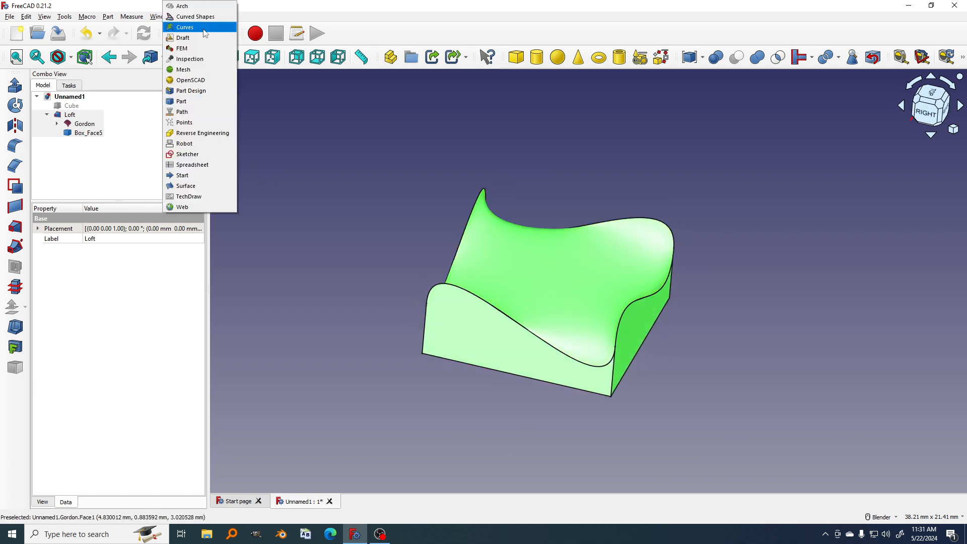
left_click(204, 27)
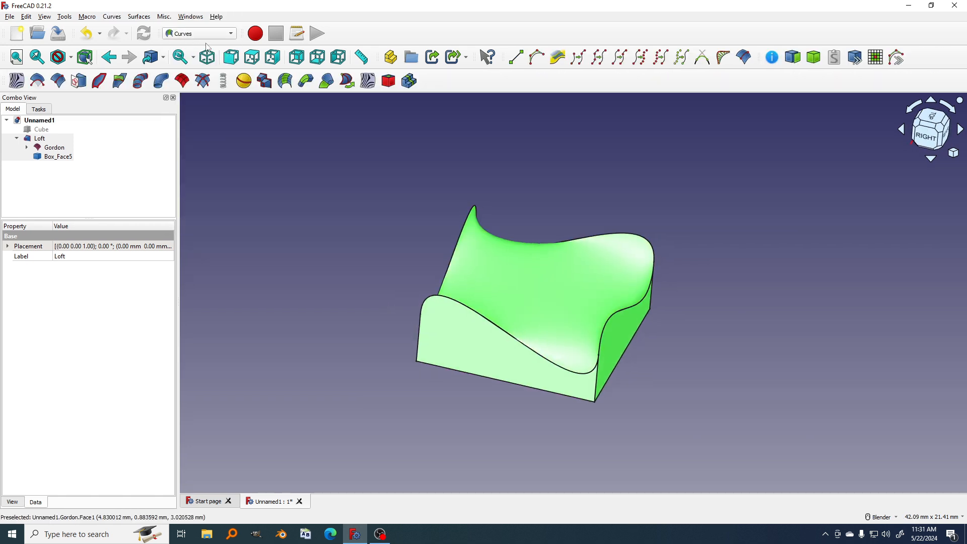
left_click(814, 57)
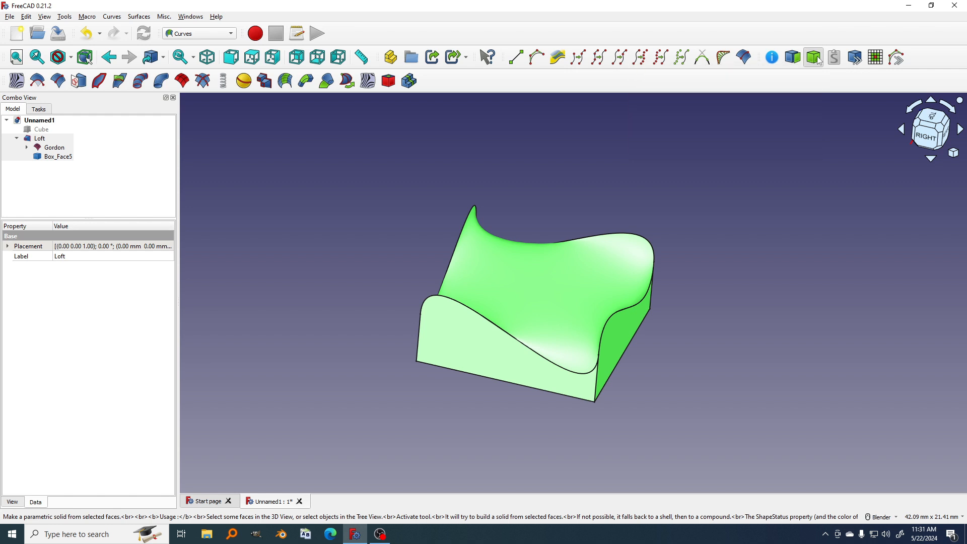
middle_click_drag(587, 228, 588, 204, "shift")
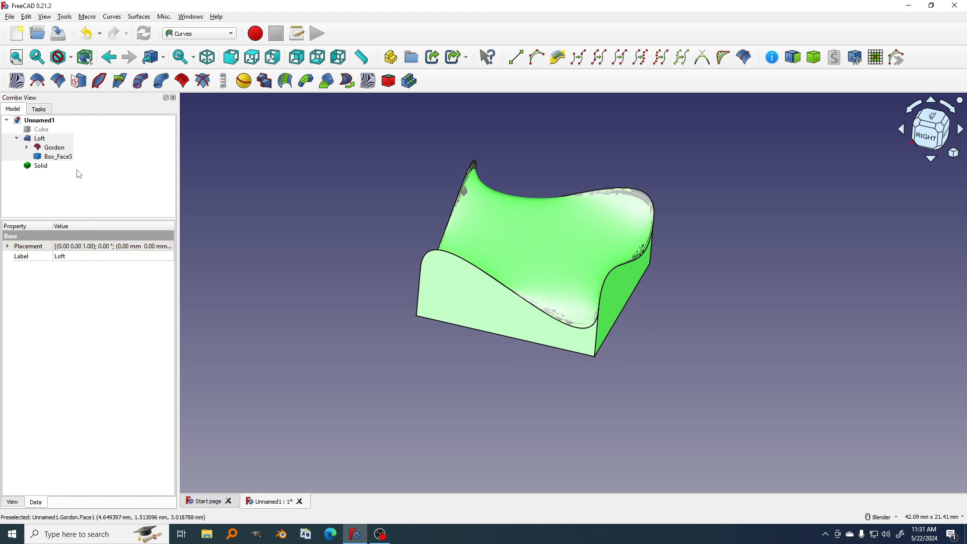
- Hide the loft, the Gordon surface and Box_Face5 so that only the solid is displayed
left_click(39, 139)
left_click(47, 156, "shift")
key("space")
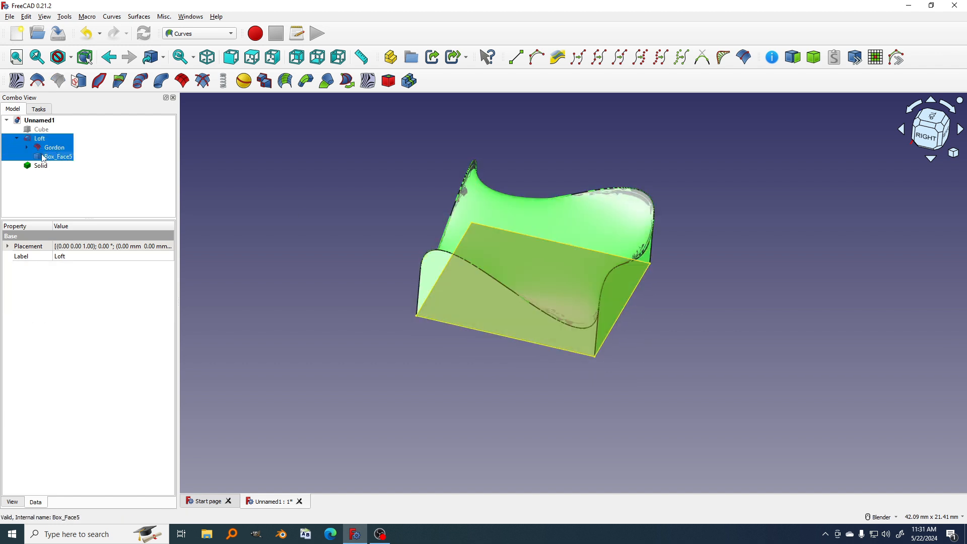
left_click(19, 167)
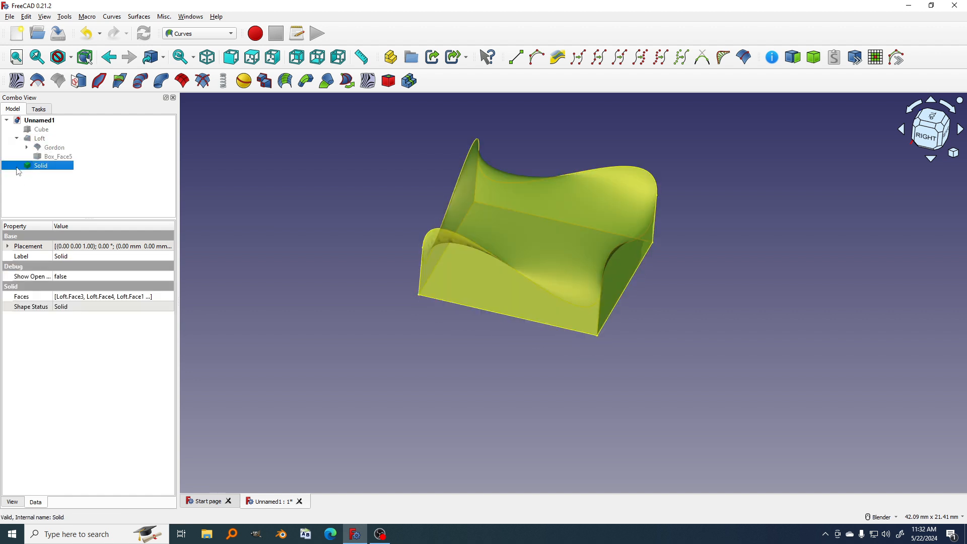
middle_click_drag(725, 403, 515, 421)
left_click(736, 356)
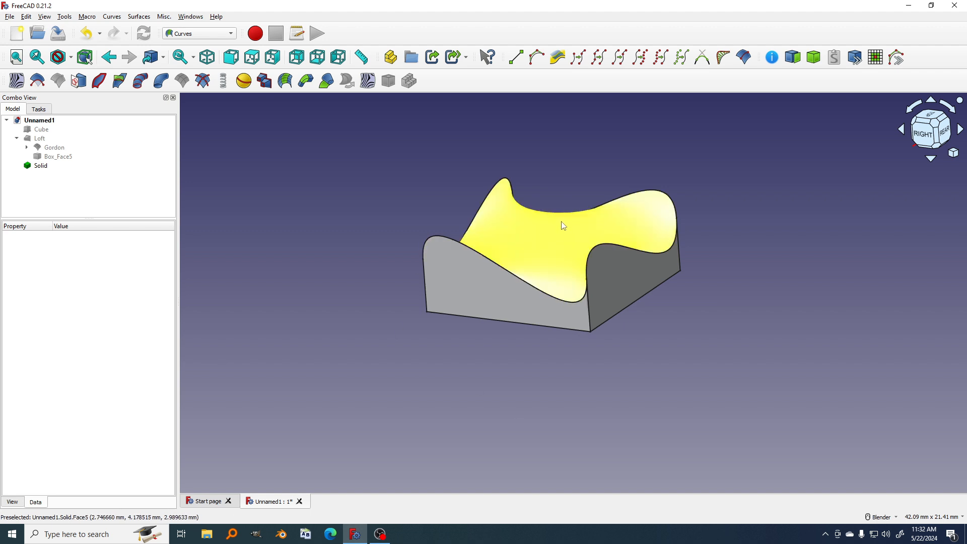
middle_click_drag(561, 220, 501, 302)
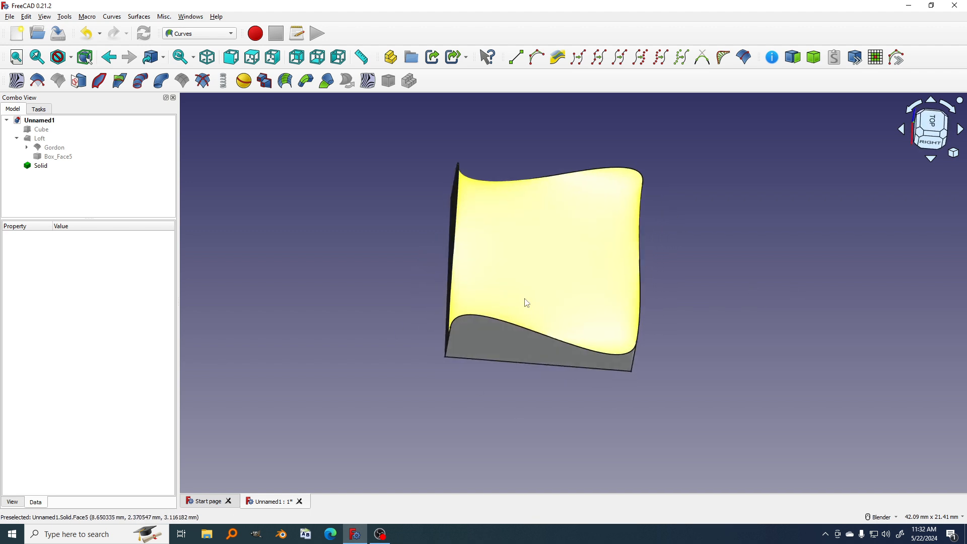
- In the Sketcher workbench, start a new sketch on the XY-Plane with a 0 mm offset
left_click(182, 35)
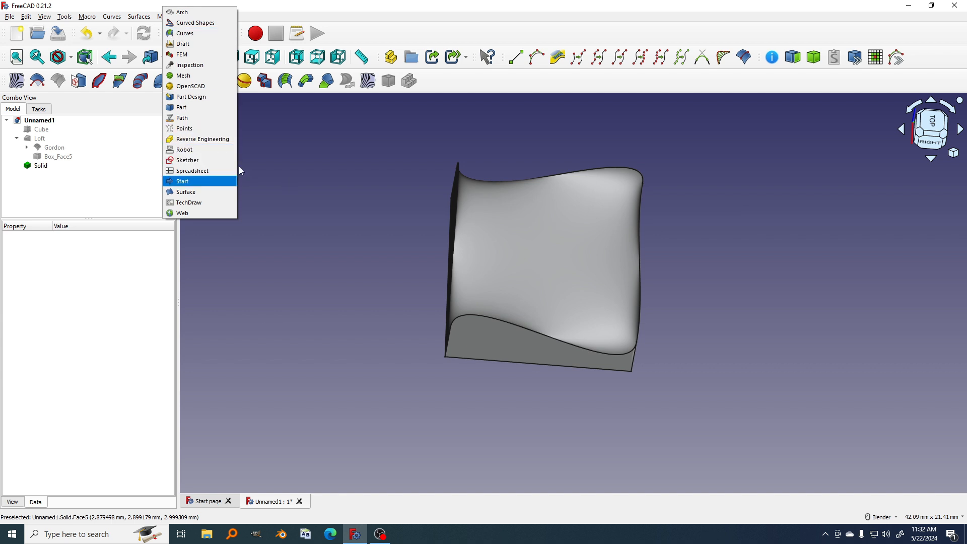
left_click(205, 159)
mouse_move(656, 199)
middle_mouse_down("shift")
mouse_move(599, 208)
mouse_move(568, 233)
middle_mouse_up("shift")
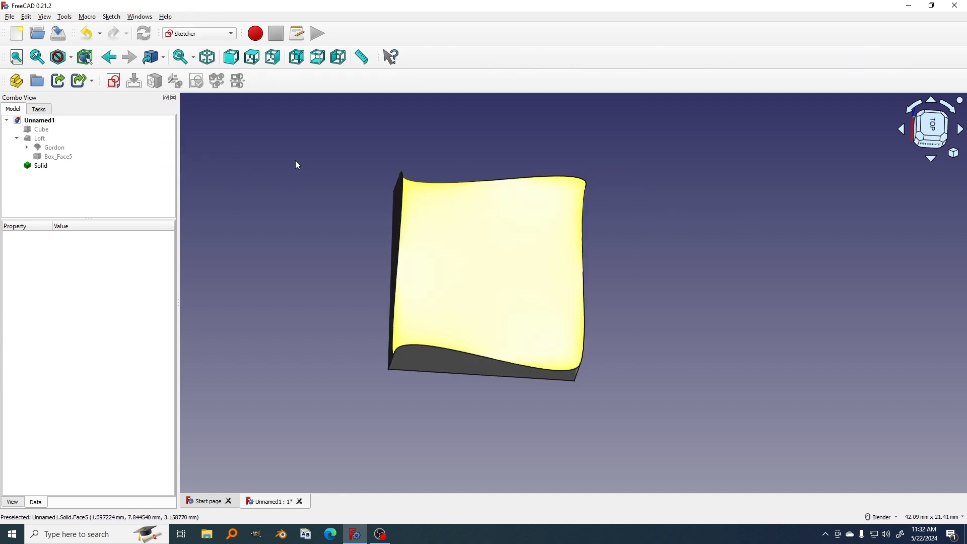
left_click(113, 81)
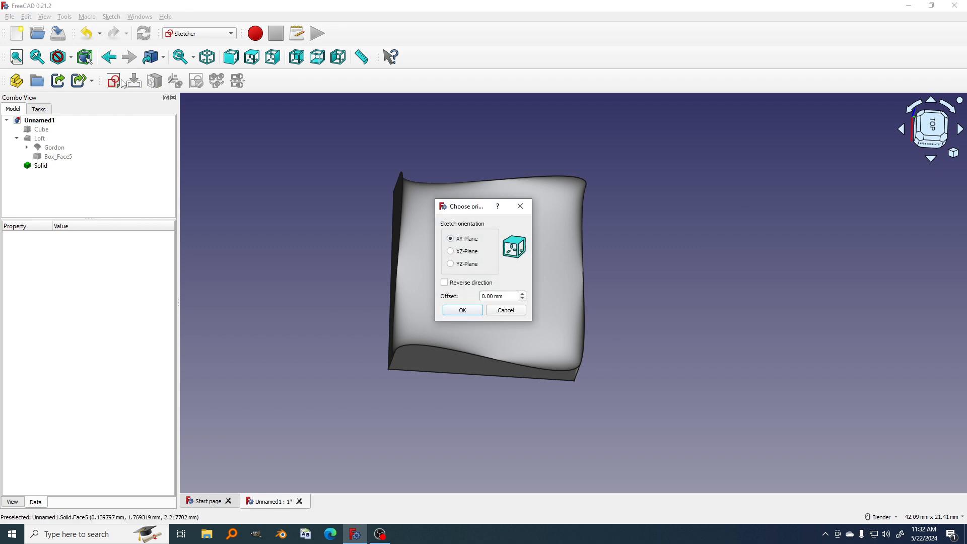
left_click(462, 310)
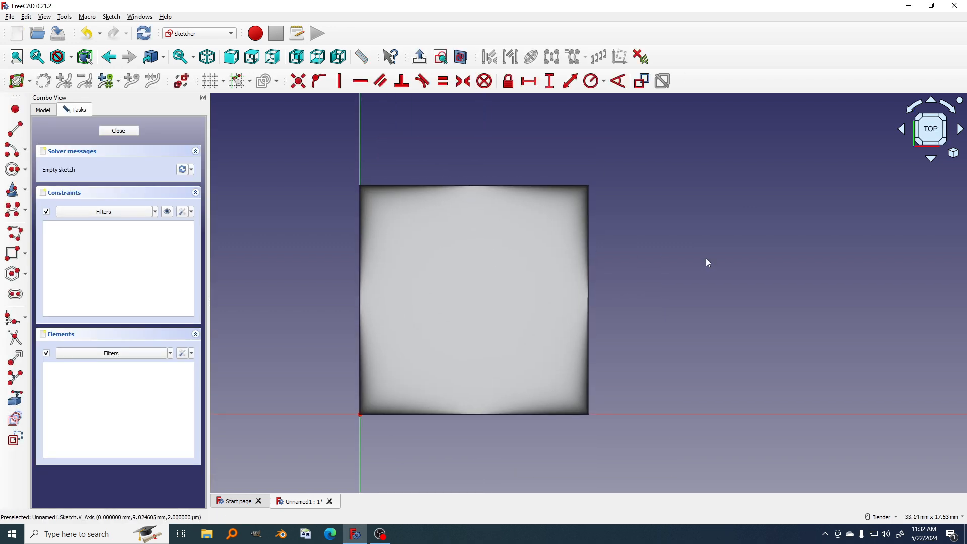
scroll(563, 273, "up", 1)
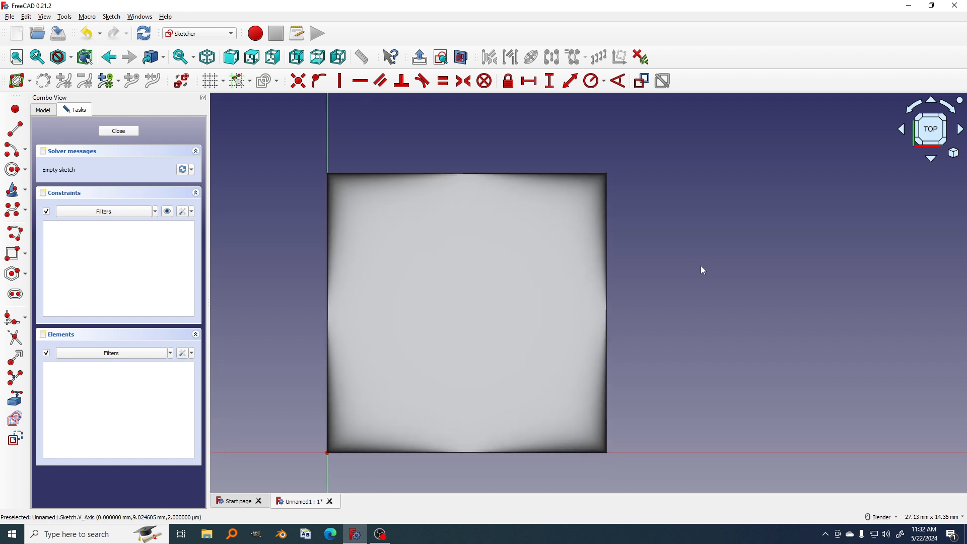
- Section the view at the sketch plane and link the solid's upper and lower base edges as external geometry
left_click(461, 59)
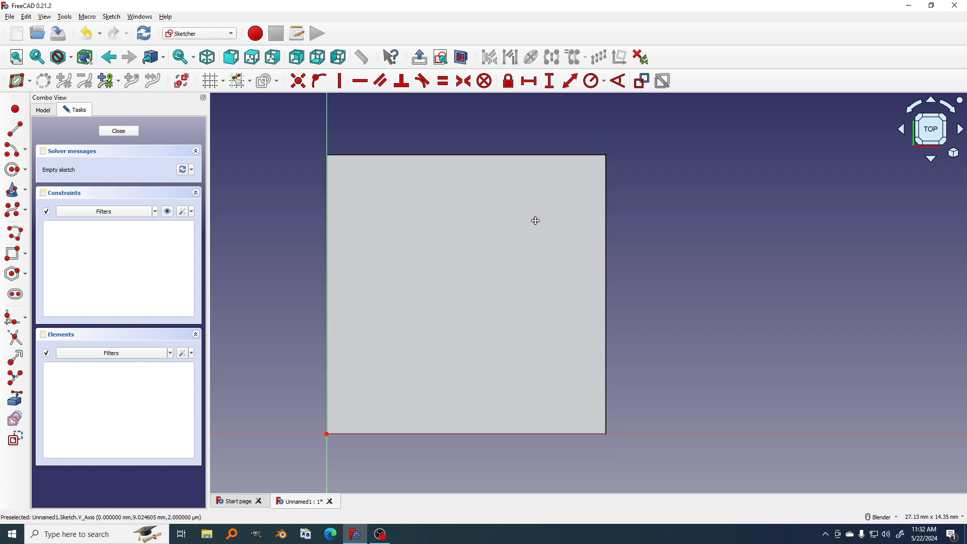
left_click(21, 403)
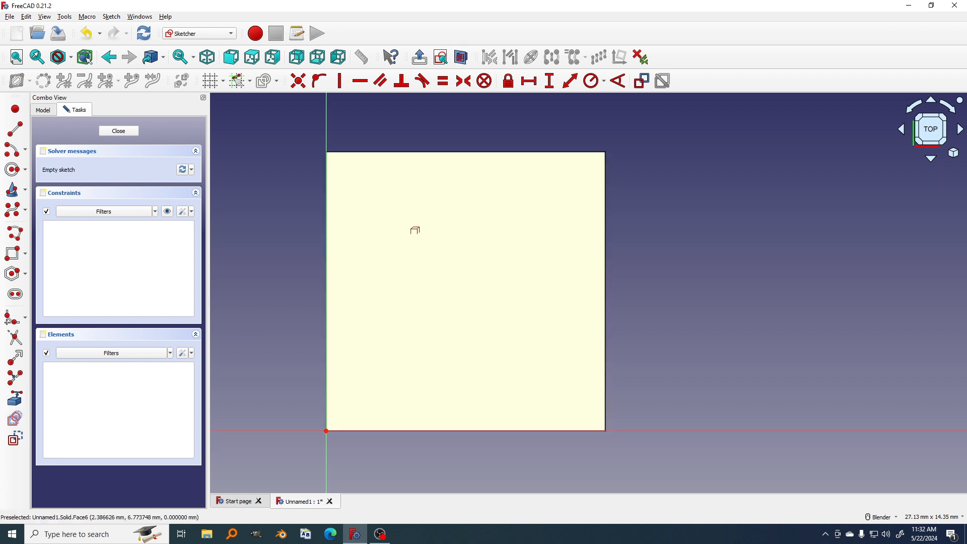
left_click(434, 147)
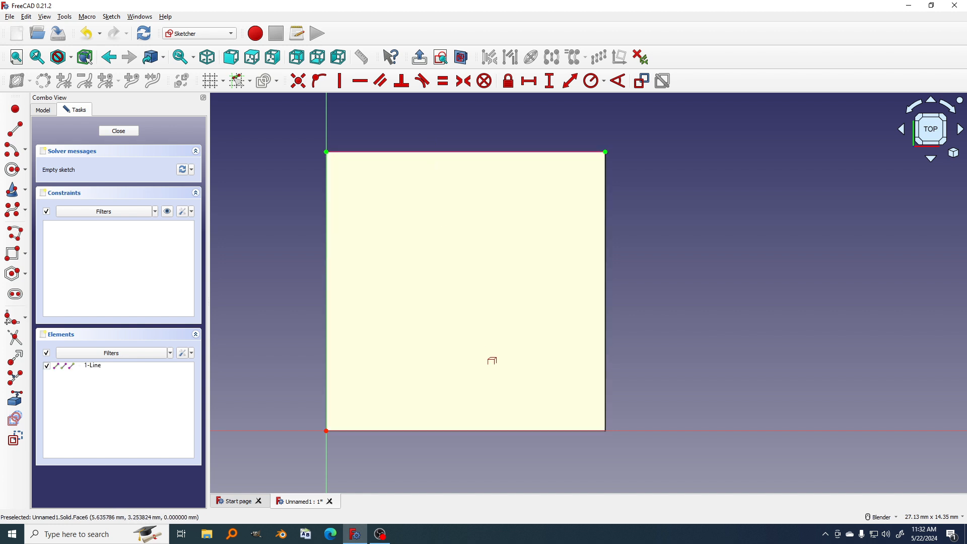
left_click(497, 431)
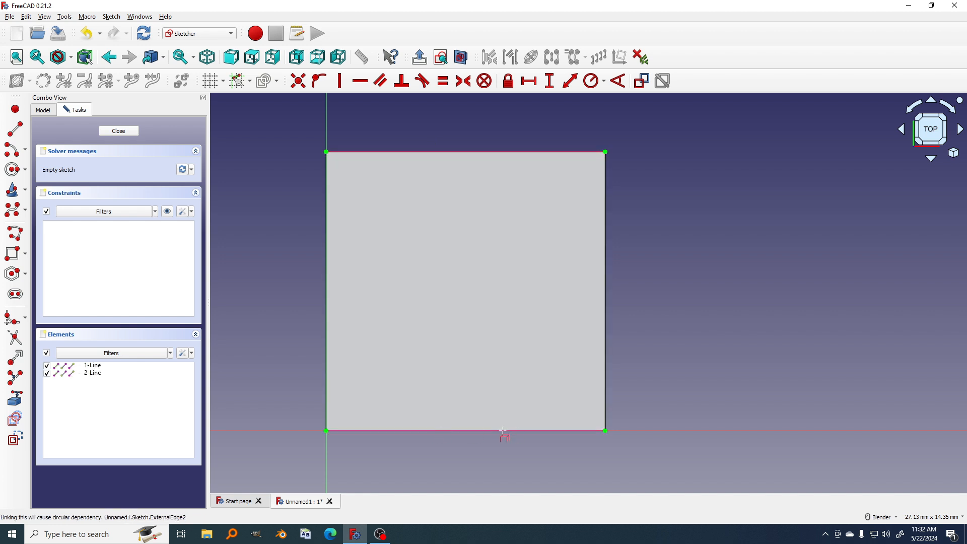
- Draw a rectangle of about 8.9 by 9 mm inside the solid's square base outline
left_click(15, 253)
left_click(343, 158)
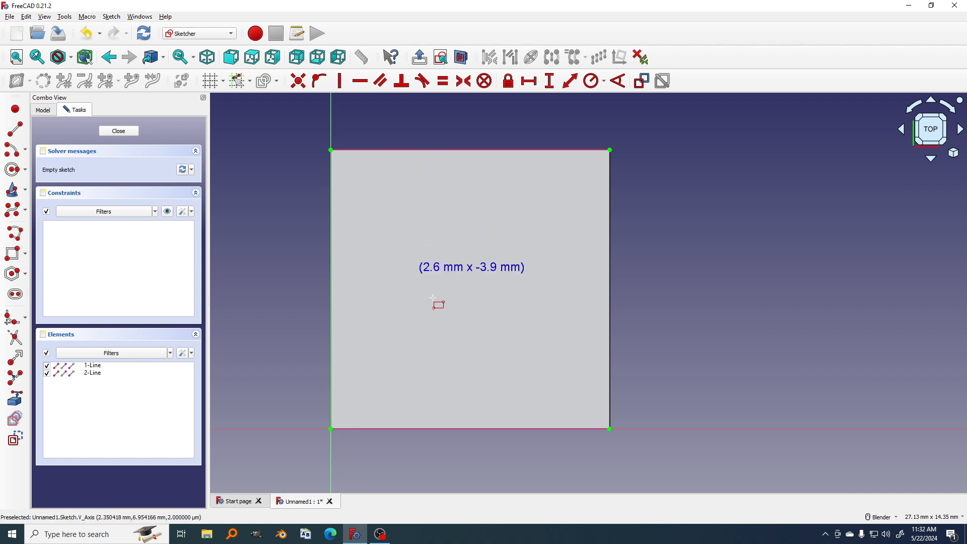
left_click(589, 412)
right_click(469, 319)
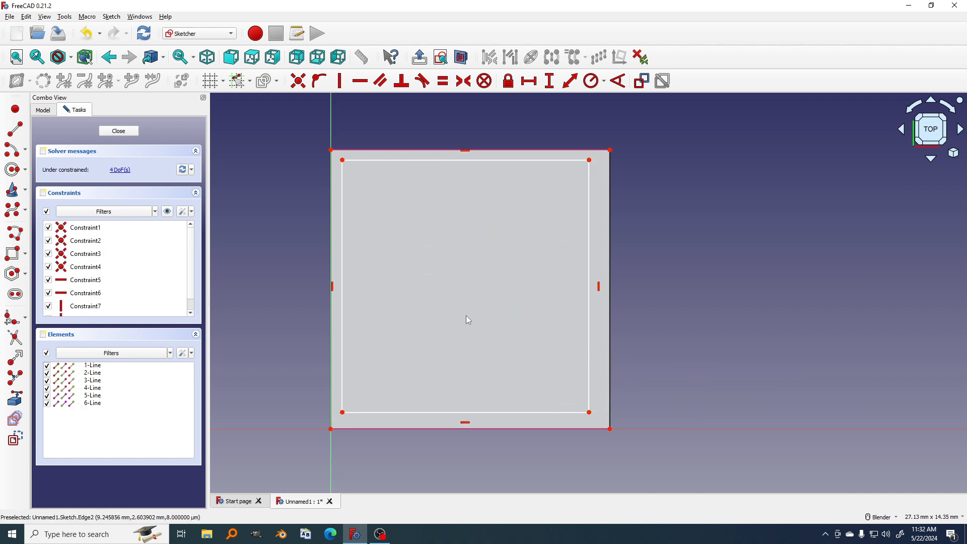
- Constrain the rectangle's lower-left corner to a vertical distance of 0.5 mm from the origin corner and place the dimension below the outline
middle_click_drag(432, 321, 430, 323, "shift")
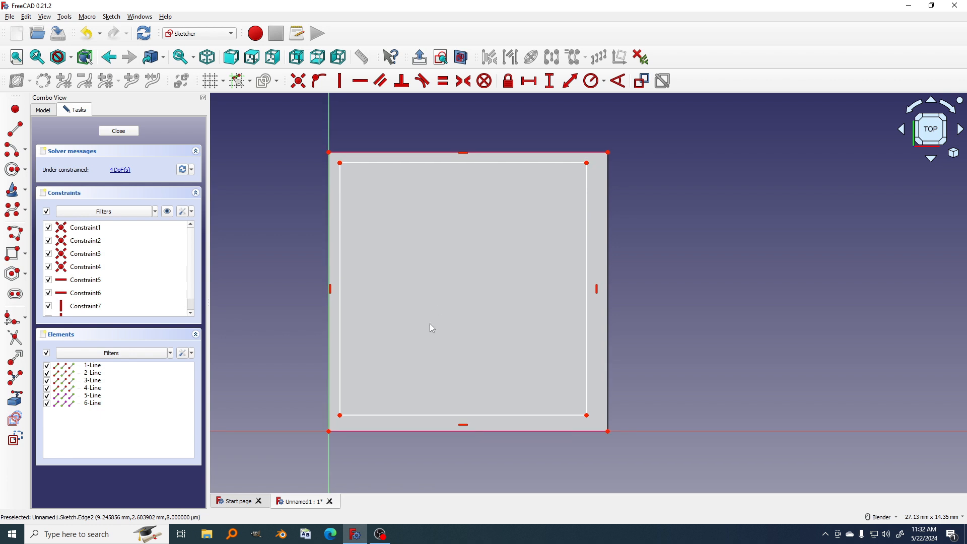
left_click(341, 415)
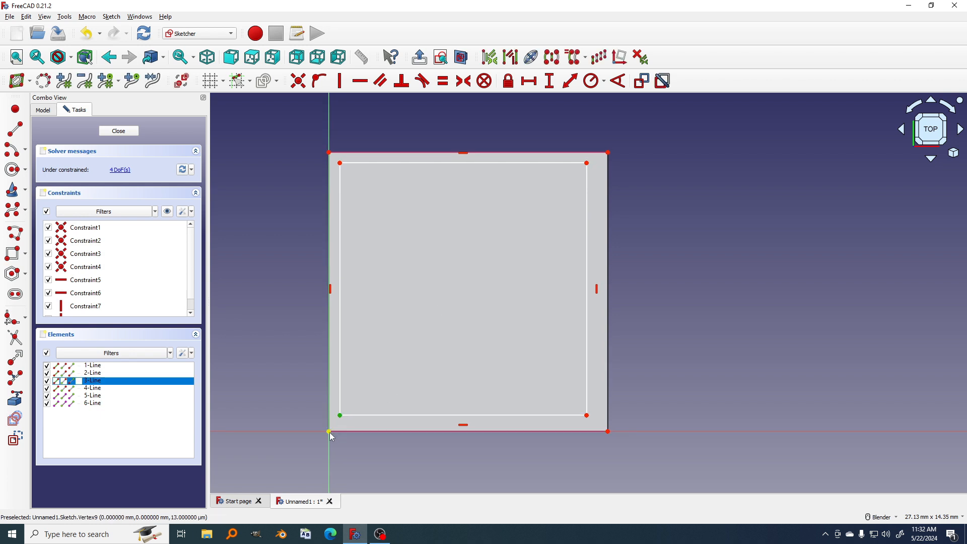
left_click(329, 431)
middle_click_drag(381, 365, 383, 312, "shift")
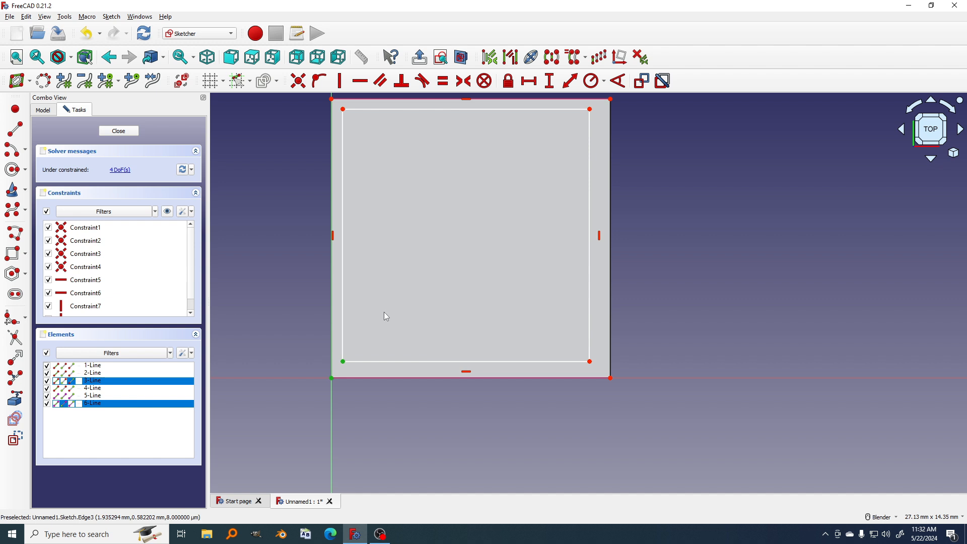
key("i")
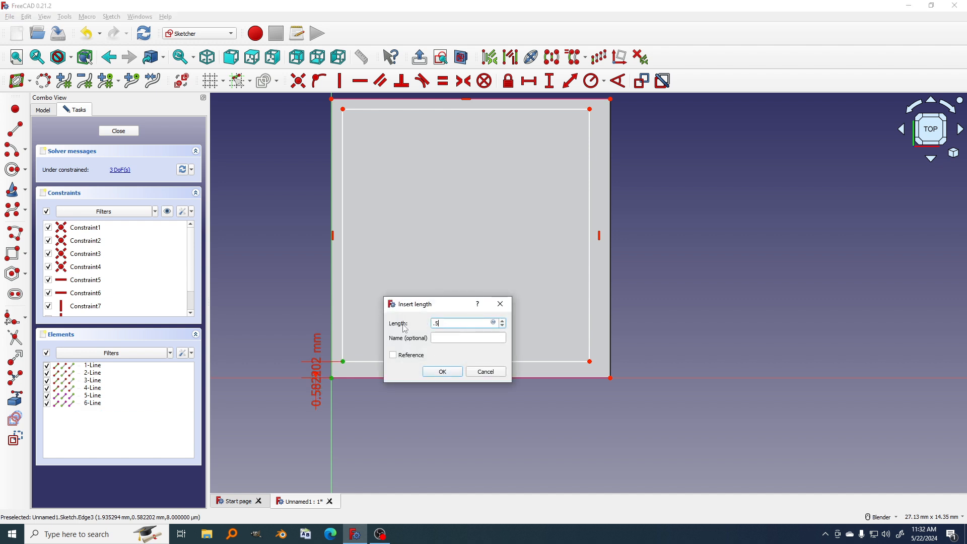
left_click(443, 371)
left_click_drag(316, 373, 281, 446)
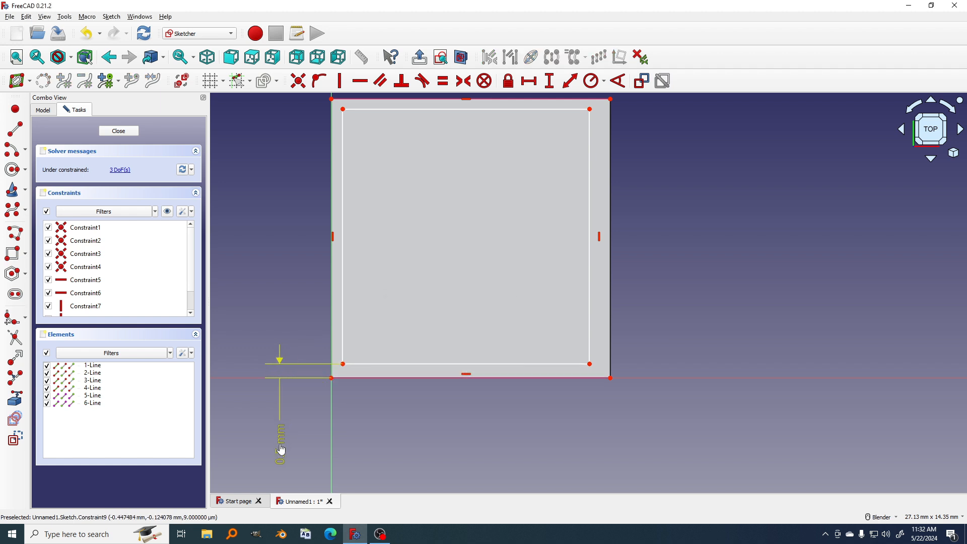
- Constrain the rectangle's lower-left corner to a horizontal distance of 0.5 mm from the origin corner and place the dimension outside the outline
left_click(344, 365)
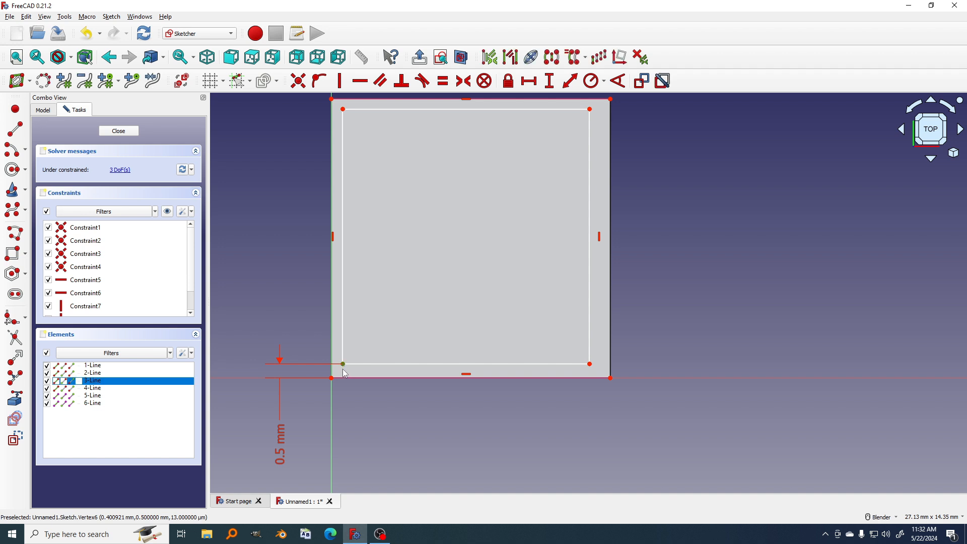
left_click(332, 378)
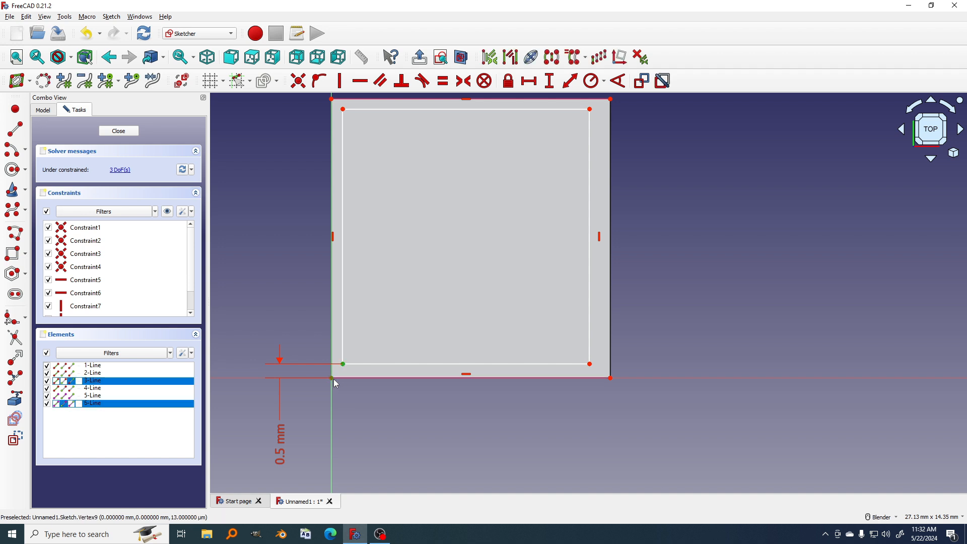
key("l")
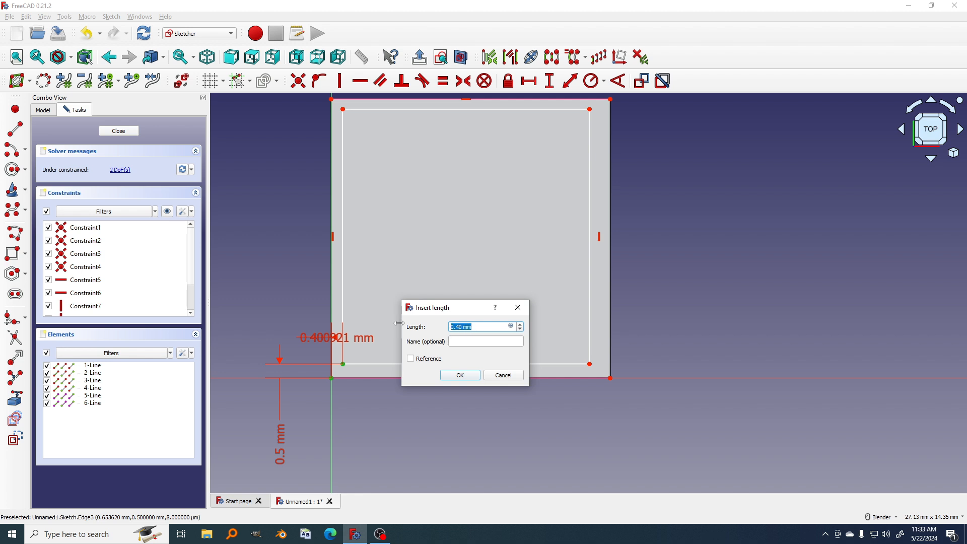
key("Return")
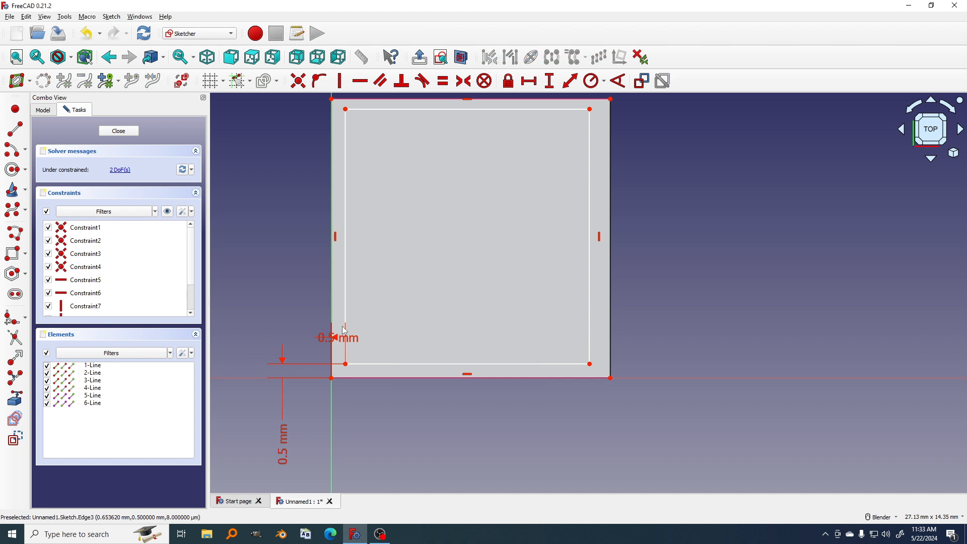
left_click_drag(346, 342, 207, 325)
- Constrain the rectangle's upper-left corner to a vertical distance of 0.5 mm from the outline's upper-left corner and place the dimension beside it
mouse_move(420, 297)
middle_mouse_down("shift")
mouse_move(412, 296)
mouse_move(450, 315)
middle_mouse_up("shift")
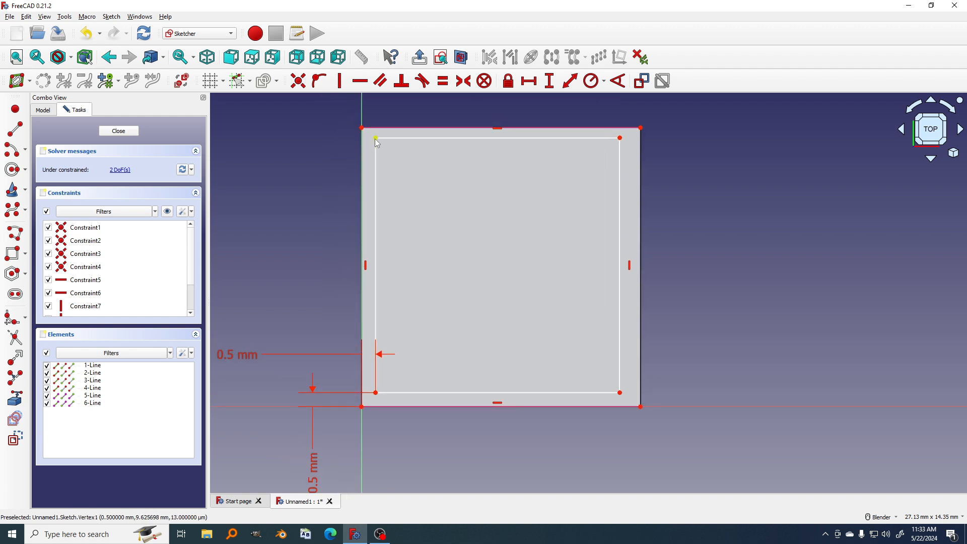
mouse_move(377, 143)
left_mouse_down()
mouse_move(405, 157)
mouse_move(409, 142)
left_mouse_up()
scroll(410, 142, "up", 2)
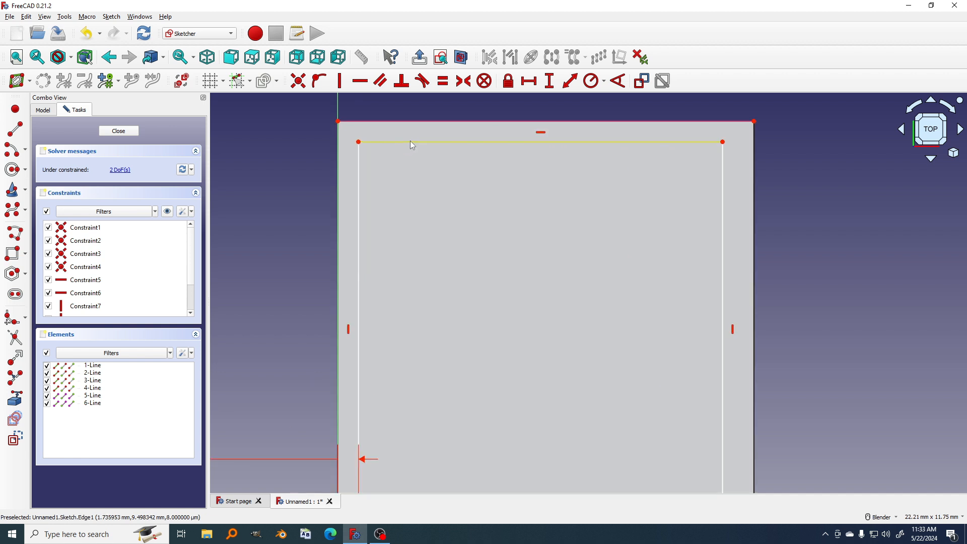
middle_click_drag(377, 145, 424, 226, "shift")
scroll(421, 219, "up", 1)
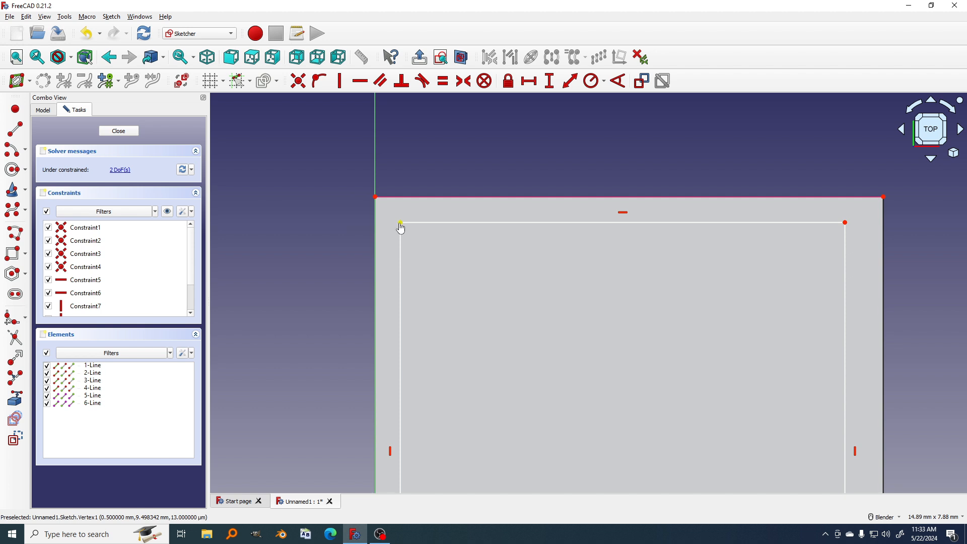
left_click(400, 223)
left_click(376, 197)
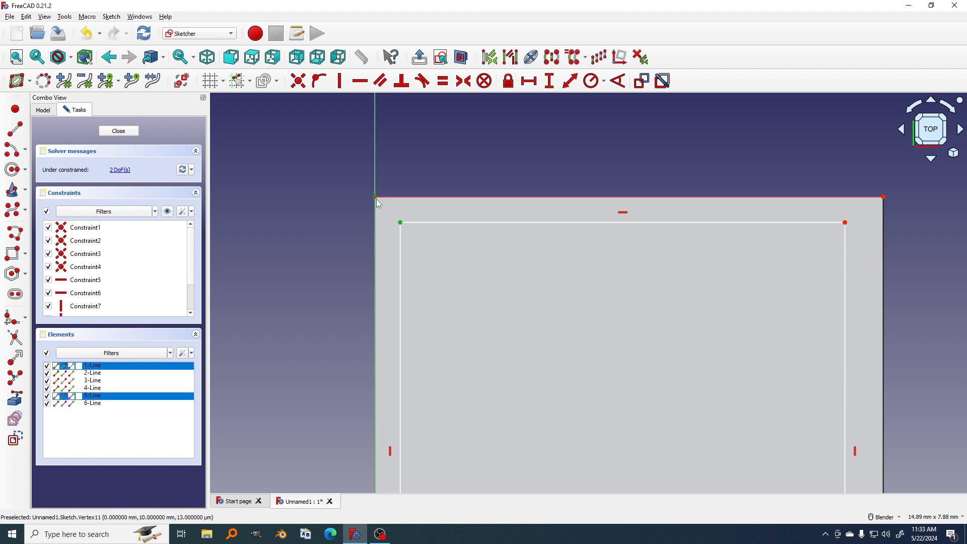
key("i")
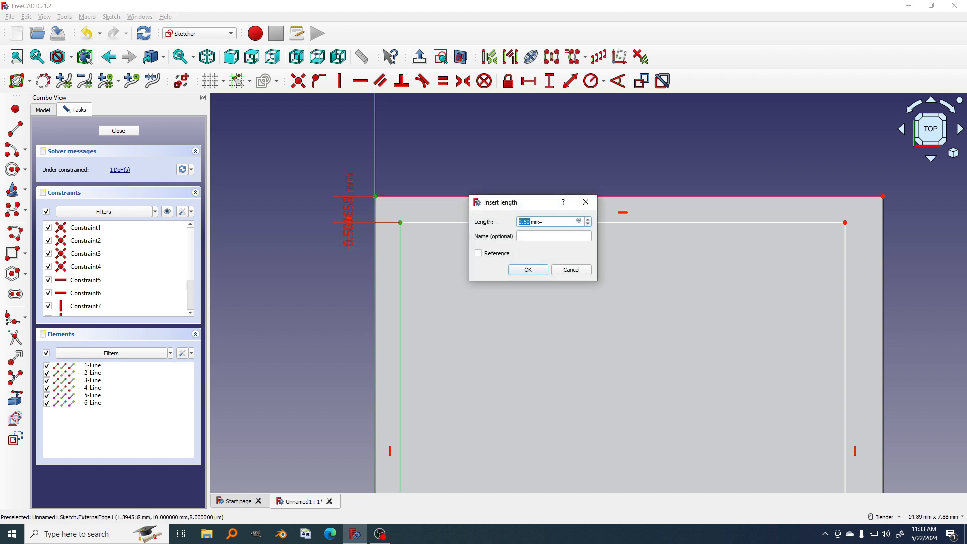
left_click(528, 270)
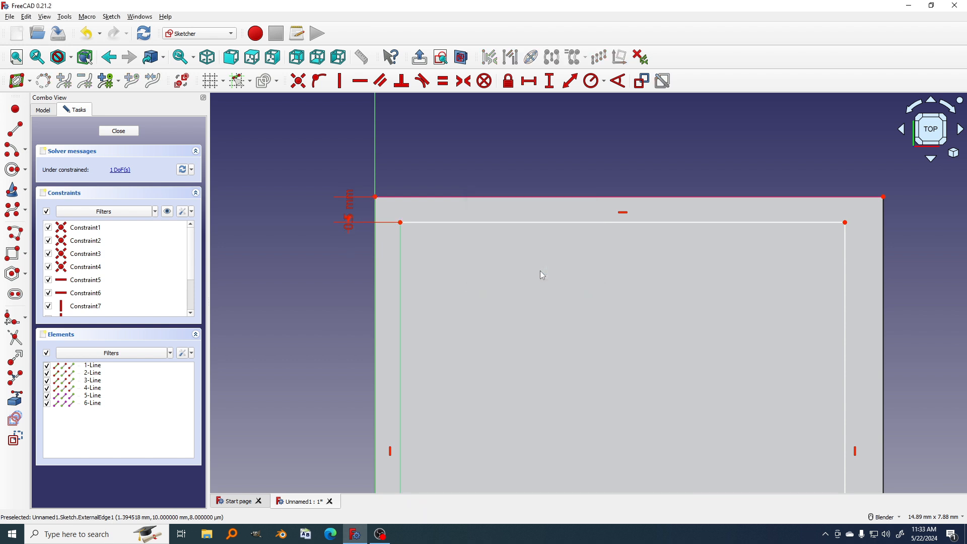
left_click_drag(349, 226, 336, 301)
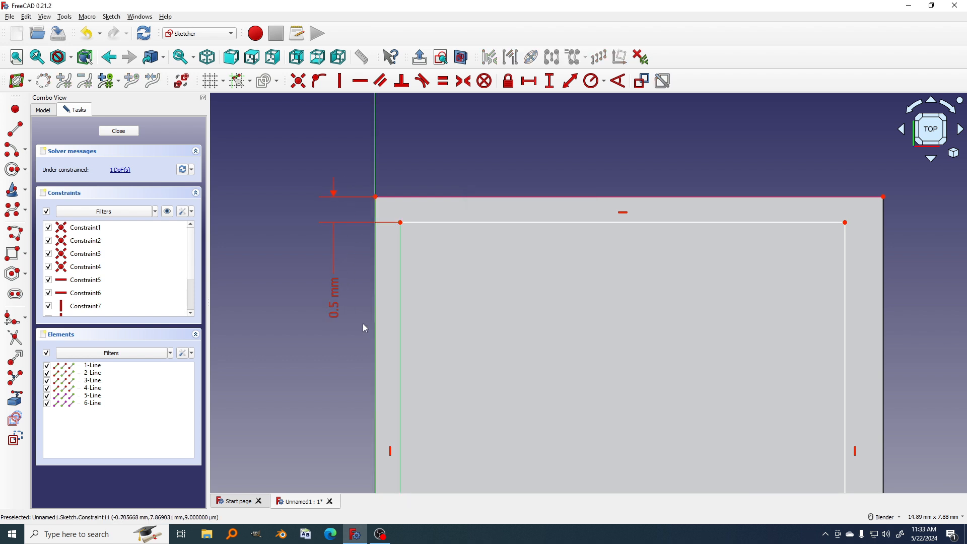
double_click(336, 301)
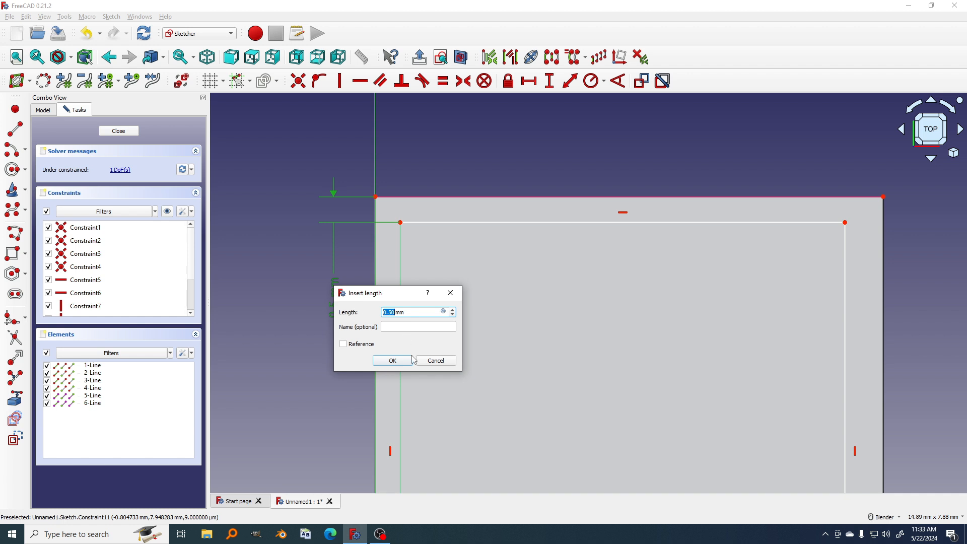
left_click(393, 360)
- Constrain the rectangle's upper-right corner to a horizontal distance of 0.5 mm from the outline's upper-right corner, and finish the sketch
scroll(520, 346, "down", 4)
middle_click_drag(521, 346, 414, 231, "shift")
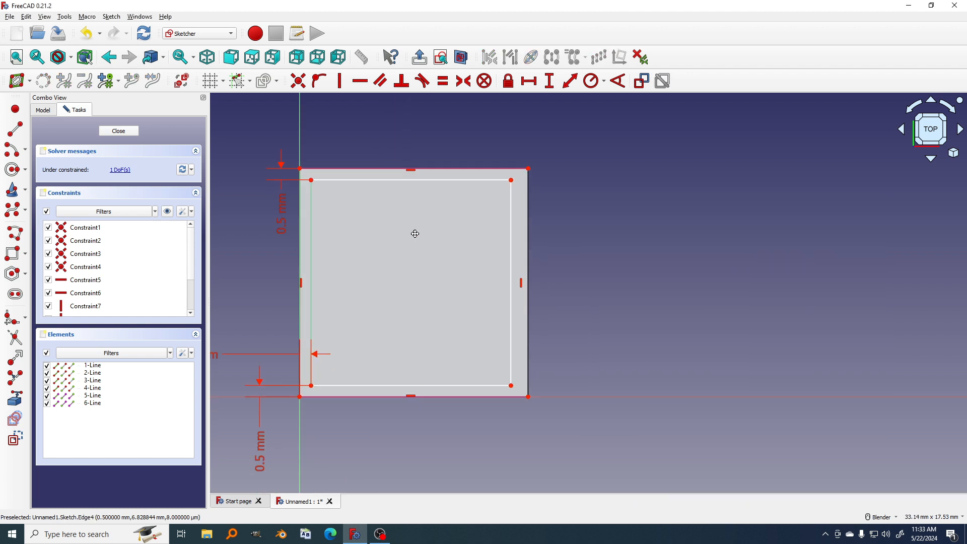
left_click(513, 182)
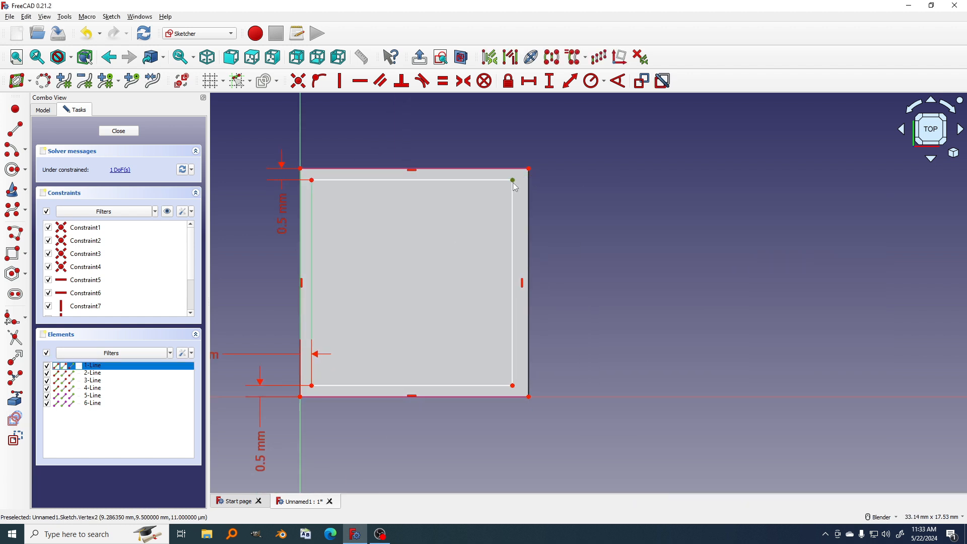
left_click(529, 169)
key("k")
key("d")
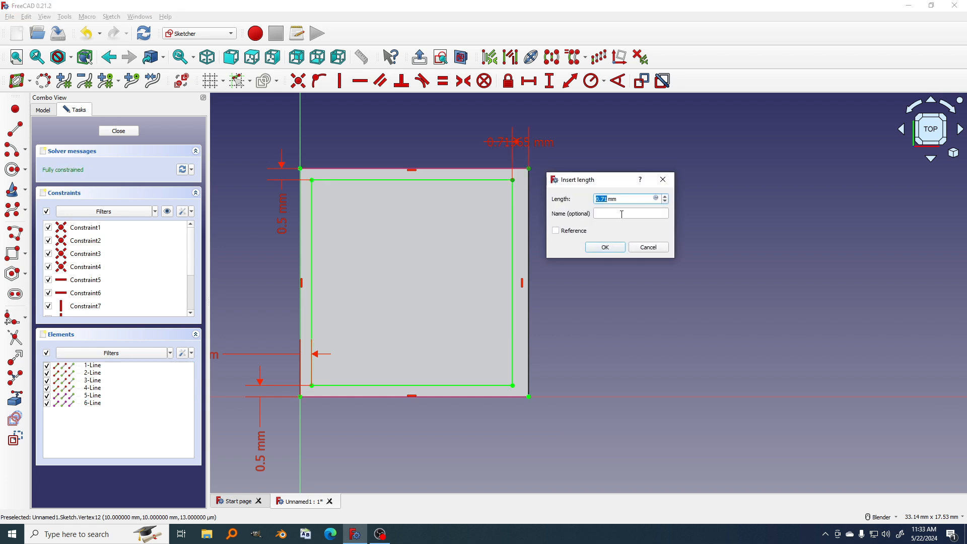
left_click(616, 245)
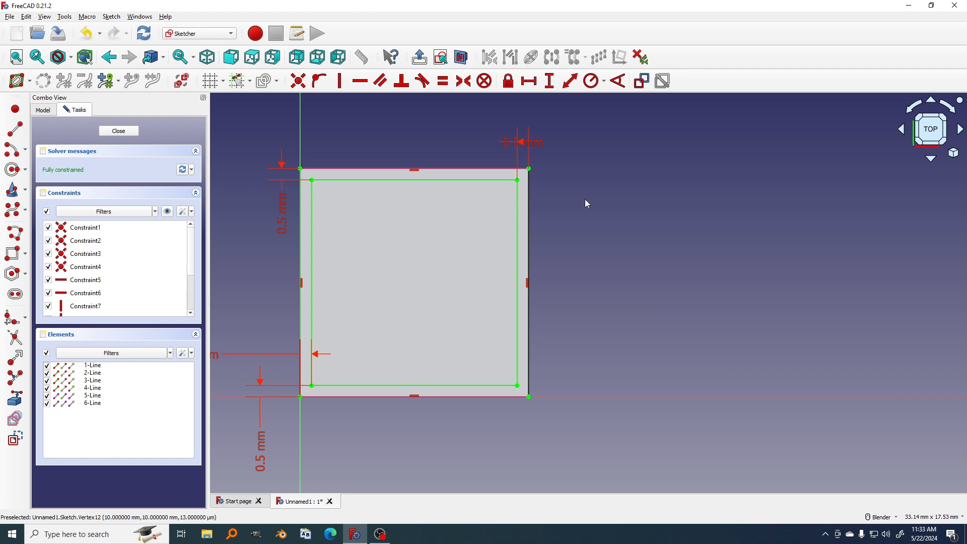
left_click_drag(566, 146, 664, 141)
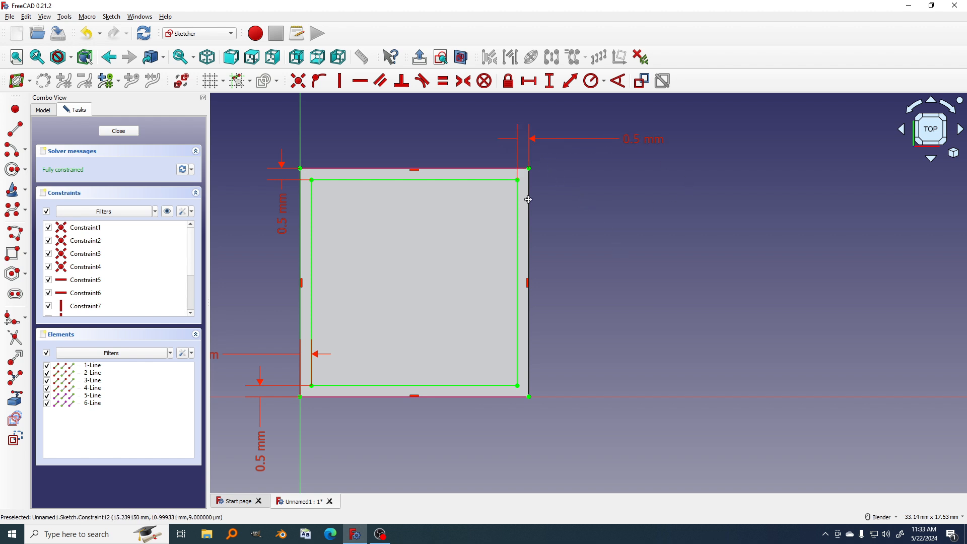
middle_click_drag(528, 199, 601, 201, "shift")
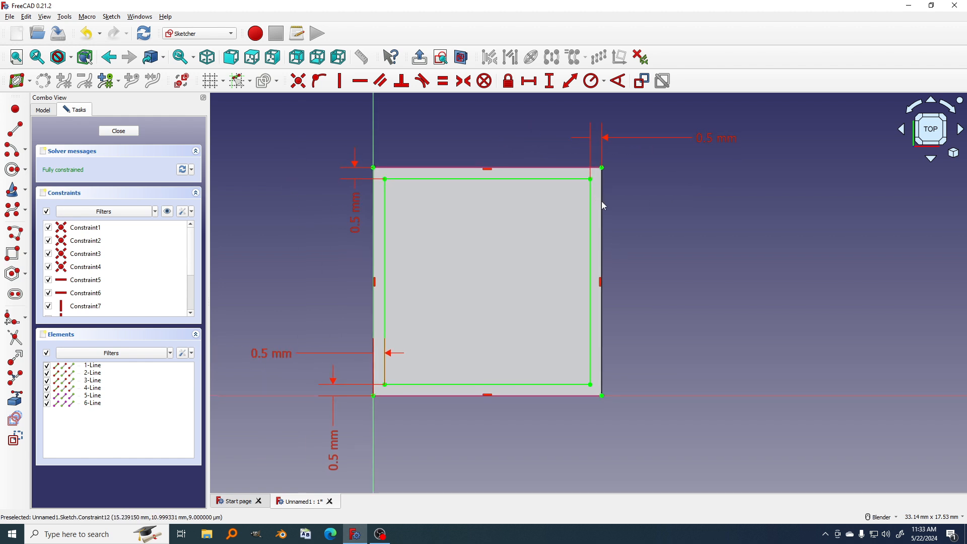
left_click(119, 131)
- In the Part workbench, extrude the rectangle sketch 20 mm symmetrically along its normal with solid creation turned off
mouse_move(501, 334)
middle_mouse_down()
mouse_move(497, 265)
mouse_move(520, 319)
mouse_move(506, 327)
middle_mouse_up()
left_click(48, 176)
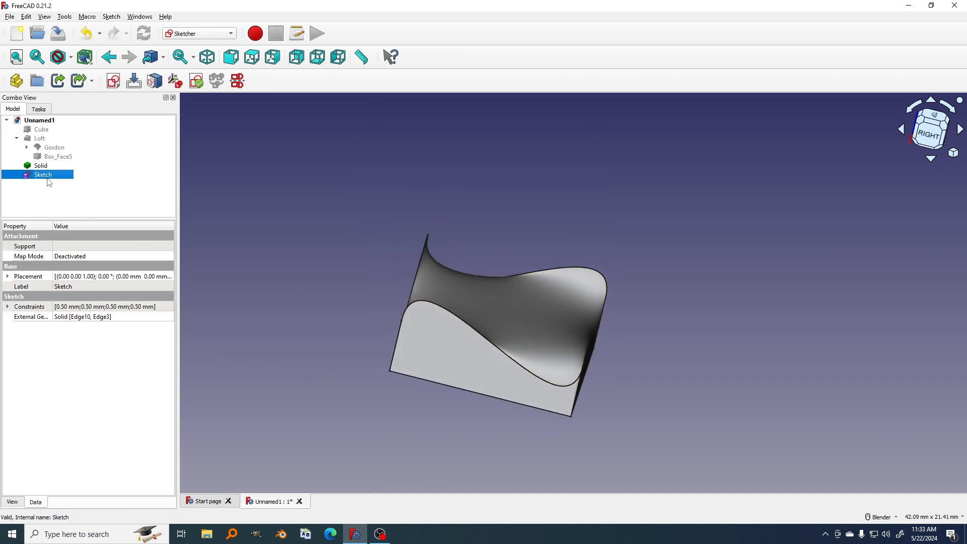
left_click(205, 34)
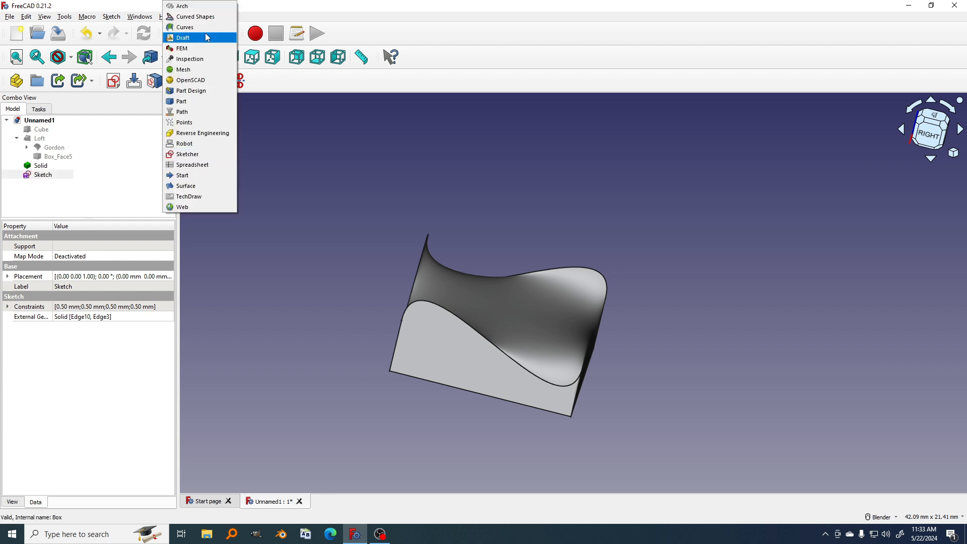
left_click(196, 102)
left_click(22, 87)
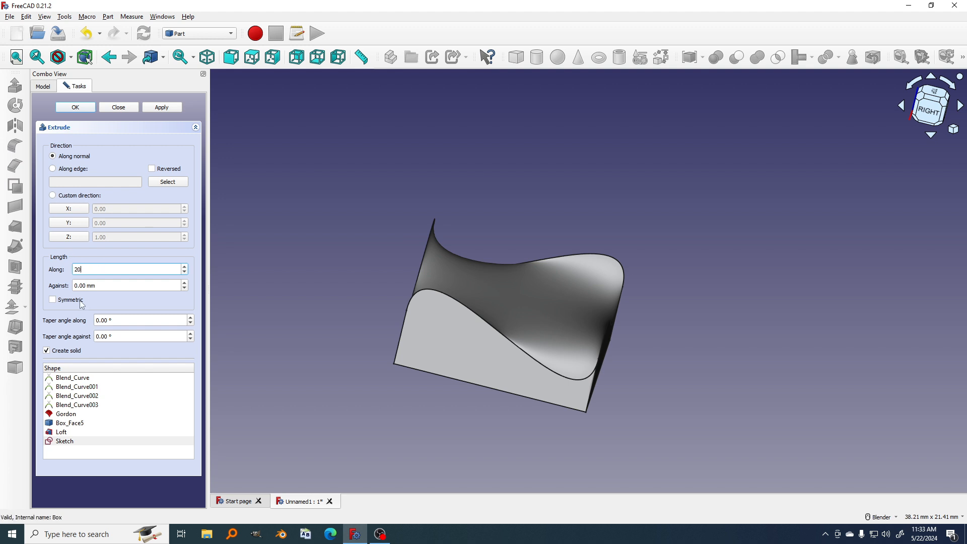
left_click(69, 301)
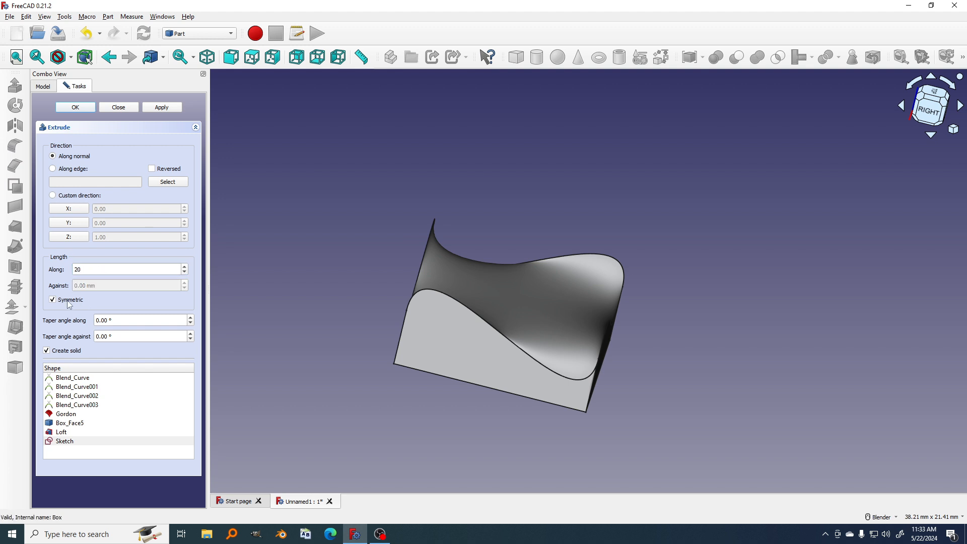
left_click(53, 352)
left_click(76, 107)
middle_click_drag(503, 352, 655, 336)
scroll(648, 377, "up", 2)
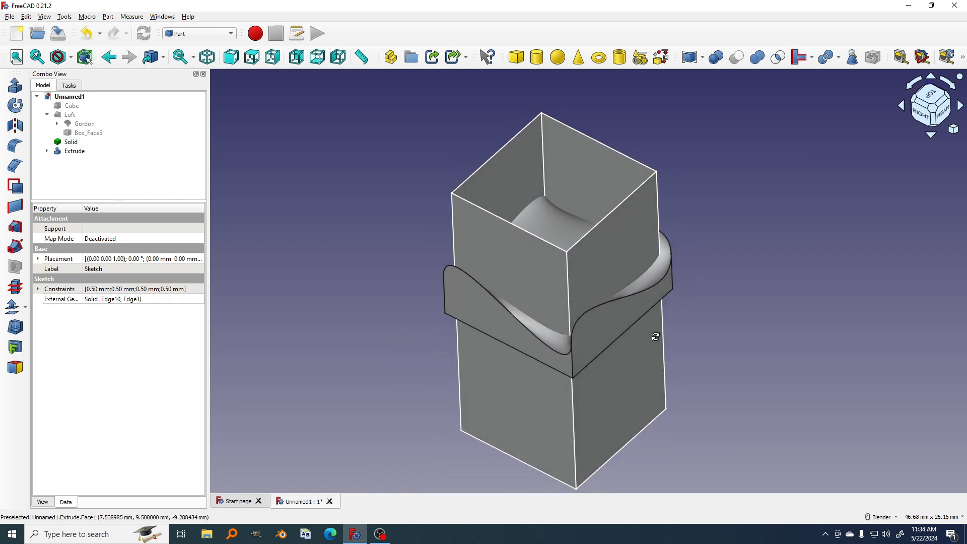
scroll(653, 336, "up", 1)
middle_click_drag(518, 352, 550, 329)
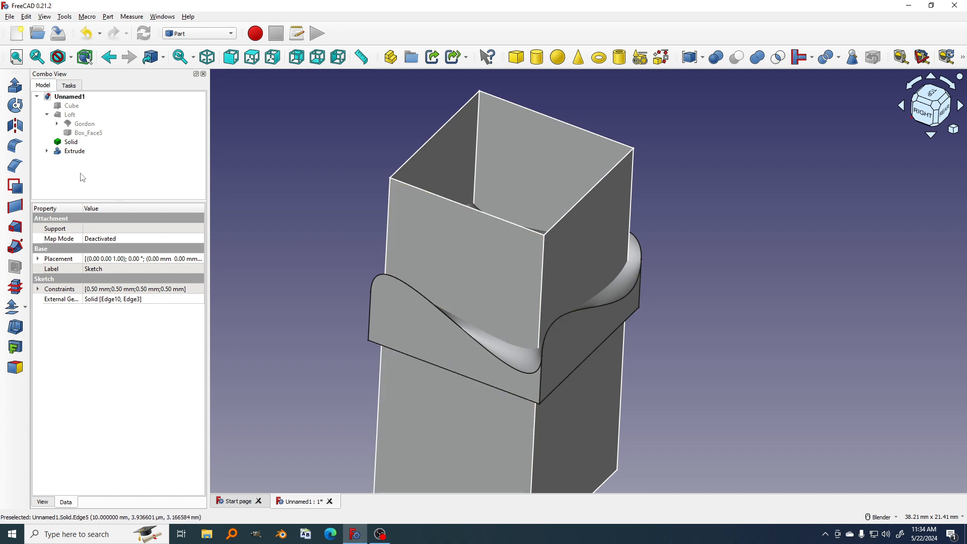
- Slice the solid apart using the extruded rectangle as the cutting tool
left_click(73, 153)
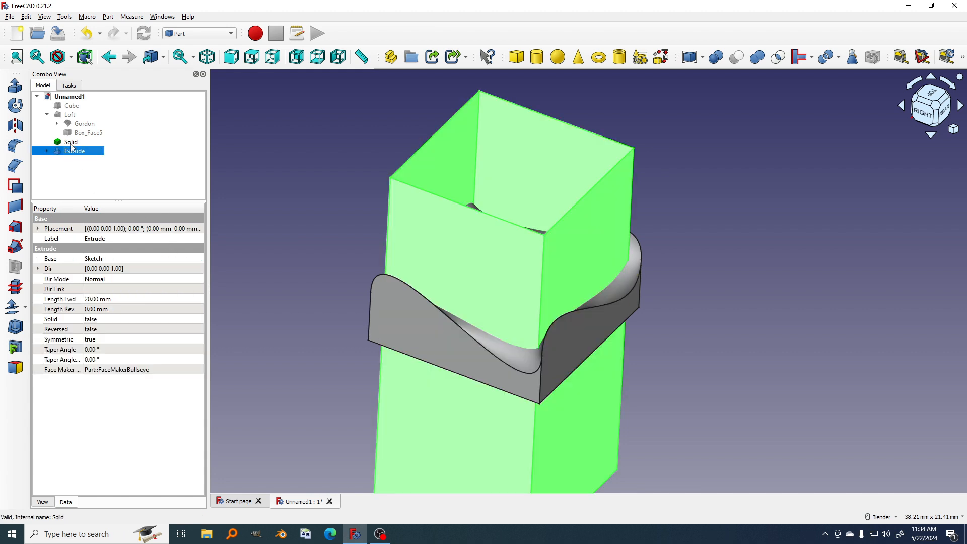
left_click(71, 143)
left_click(71, 153)
left_click(71, 143)
left_click(75, 151)
scroll(582, 293, "down", 3)
scroll(582, 293, "up", 2)
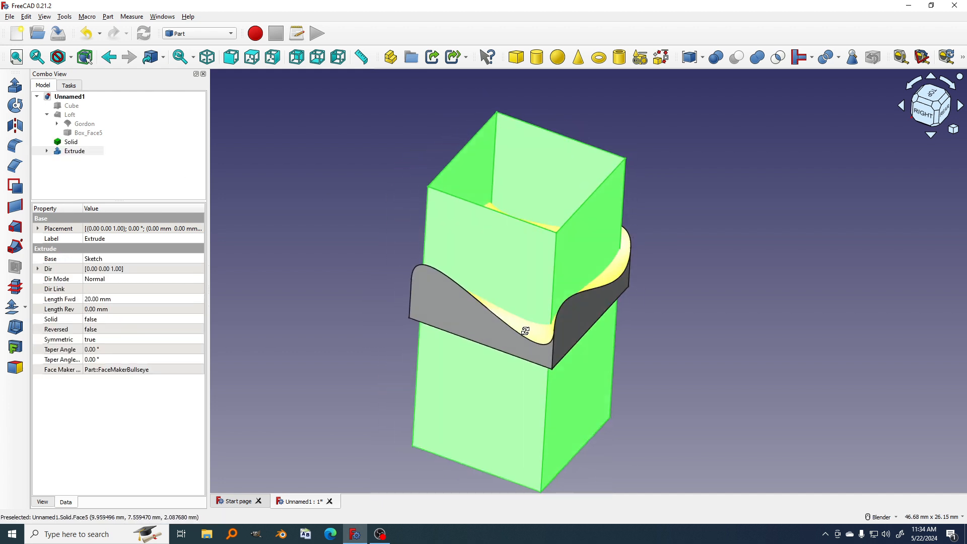
left_click(71, 142)
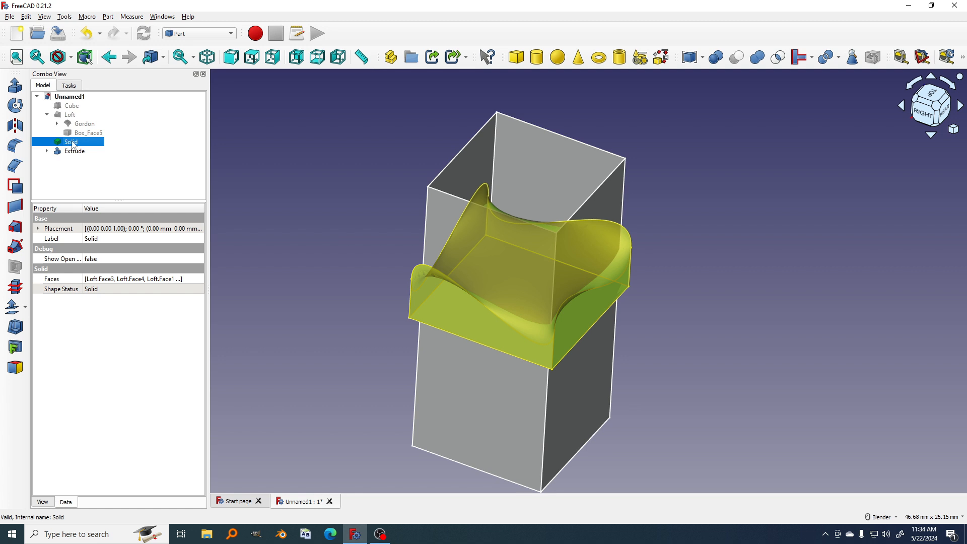
left_click(80, 152, "ctrl")
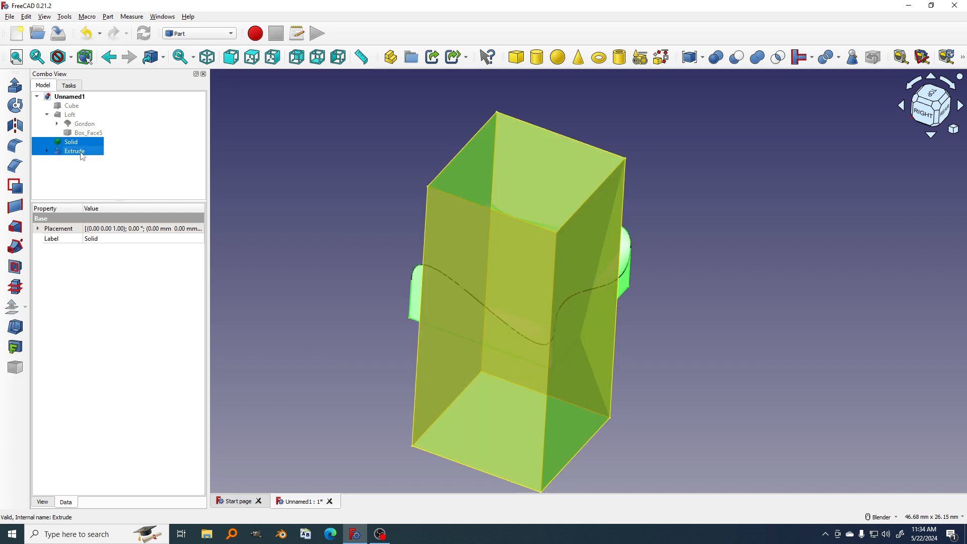
left_click(109, 19)
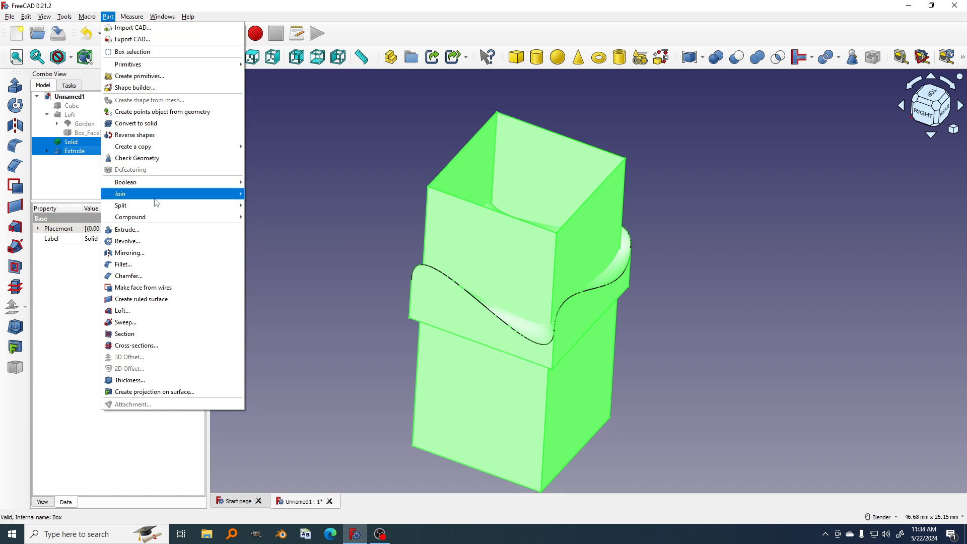
mouse_move(155, 207)
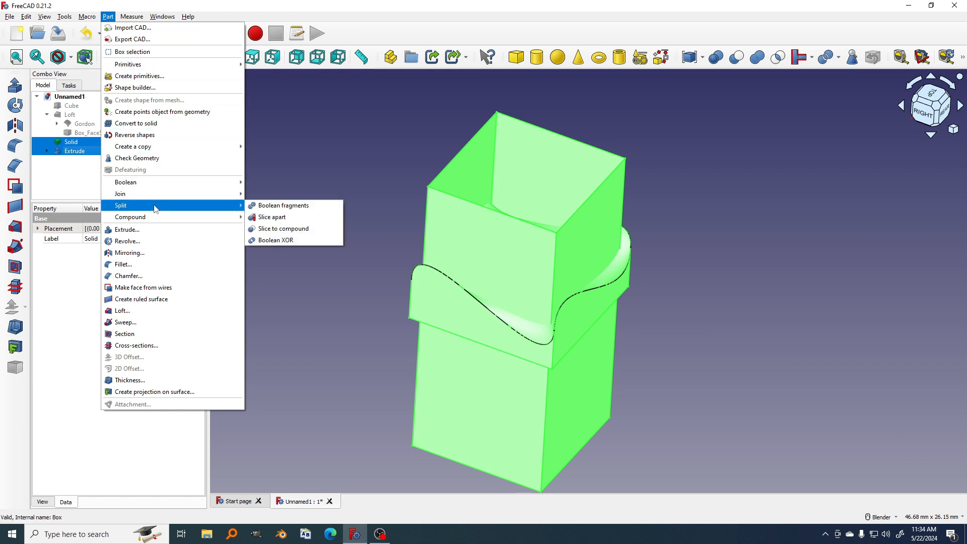
left_click(313, 220)
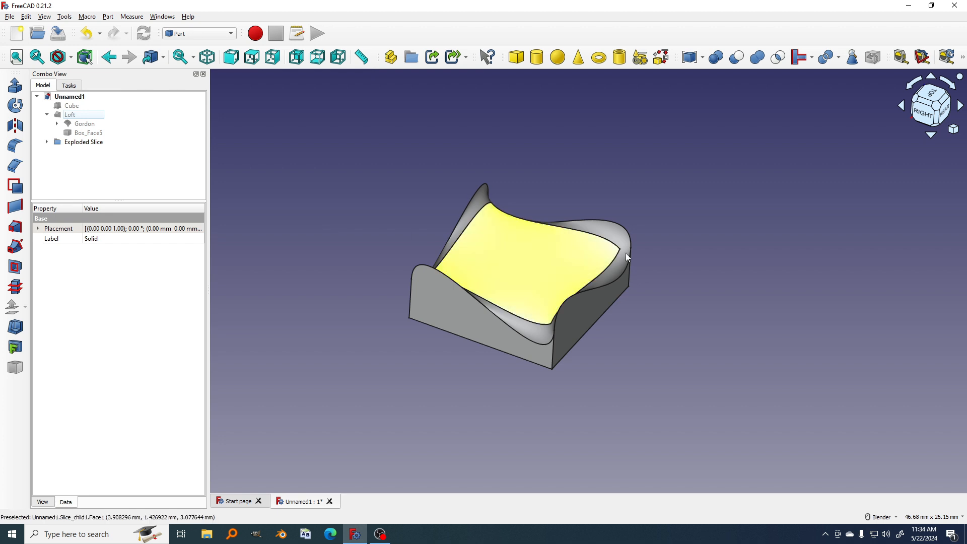
- Expand the exploded slice group and inspect its two pieces by selecting them and toggling the visibility of Slice.0
left_click(47, 142)
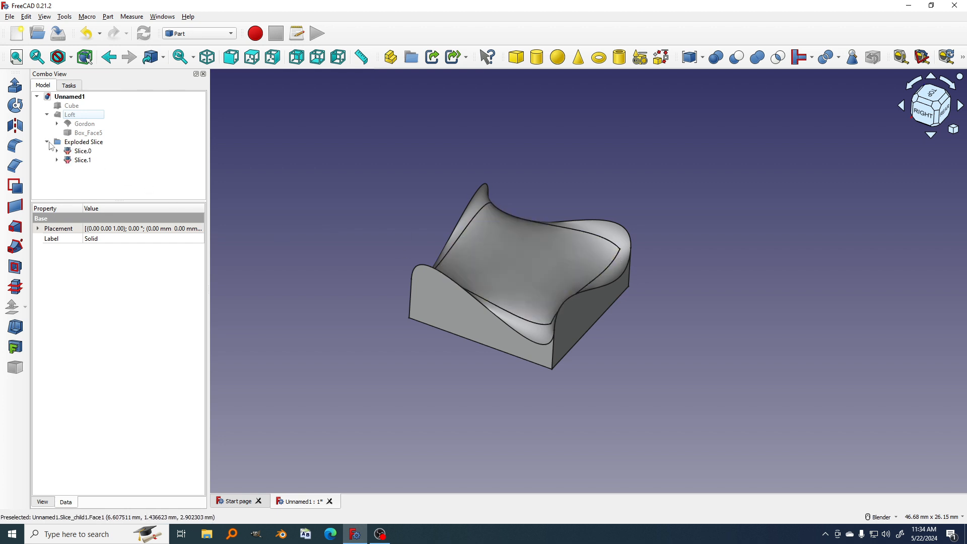
left_click(84, 151)
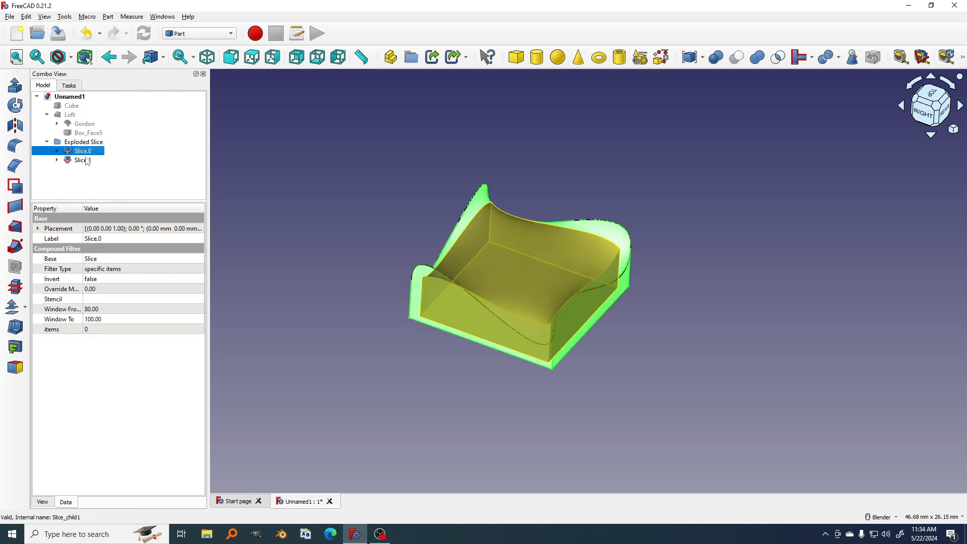
left_click(89, 159)
left_click(87, 153)
left_click(88, 166)
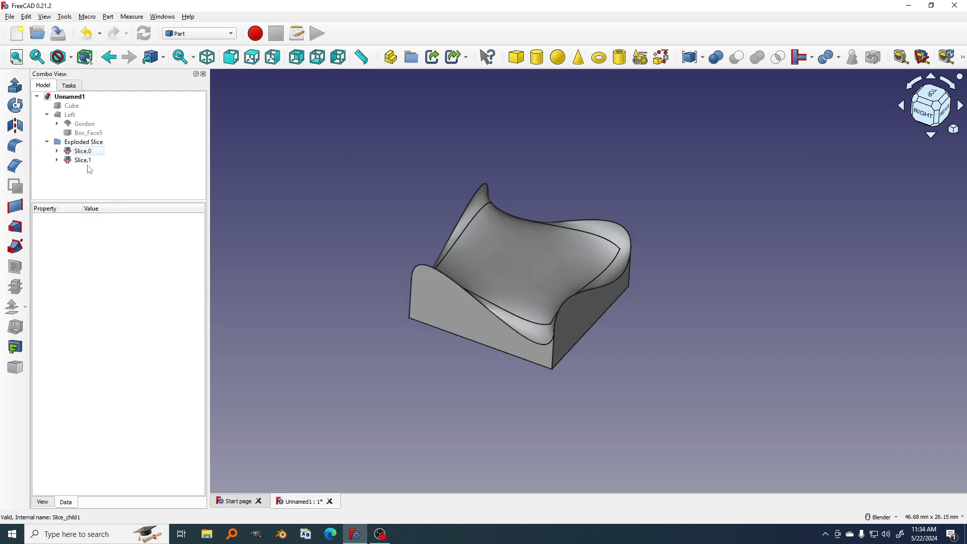
left_click(84, 154)
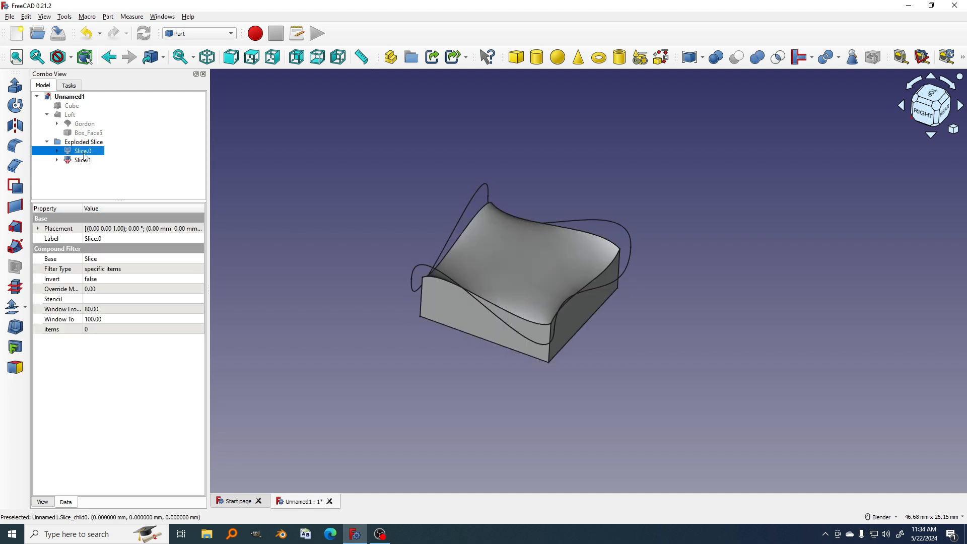
scroll(503, 231, "up", 4)
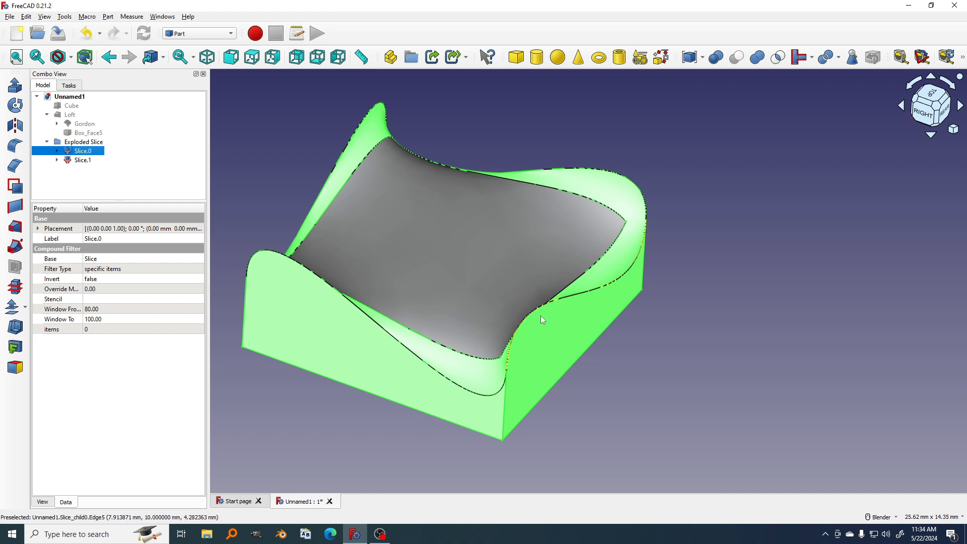
- Hide the four blend curves under the Gordon surface
left_click(257, 255)
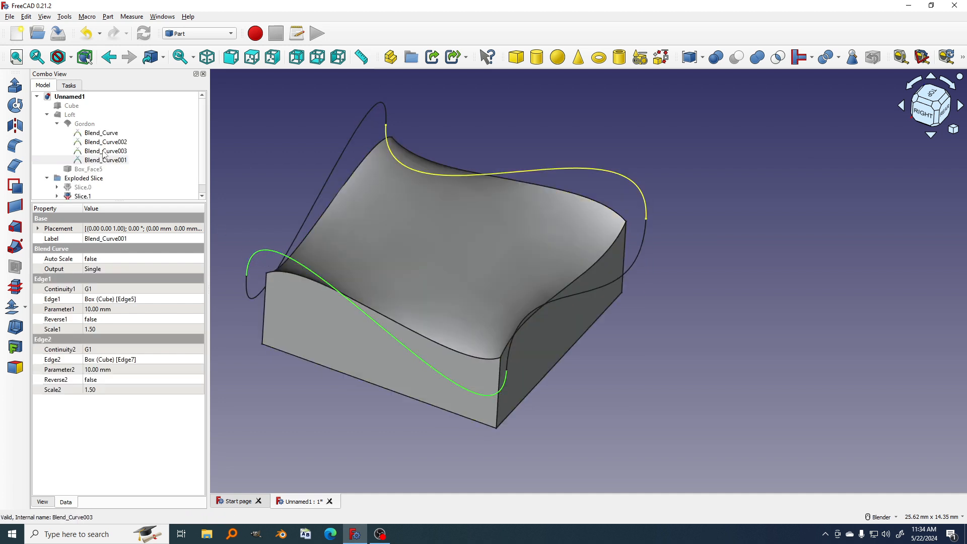
left_click(111, 133)
left_click(117, 160, "shift")
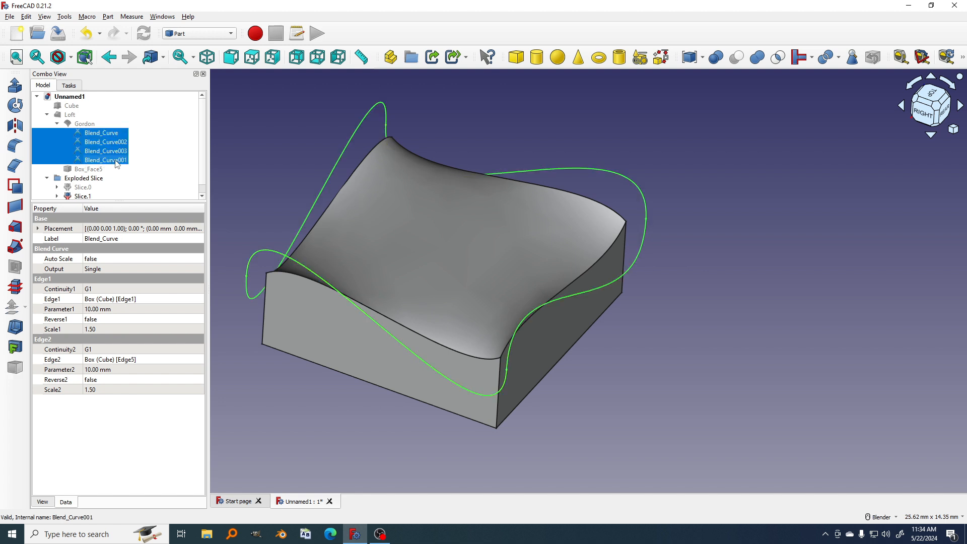
key("space")
scroll(466, 317, "down", 2)
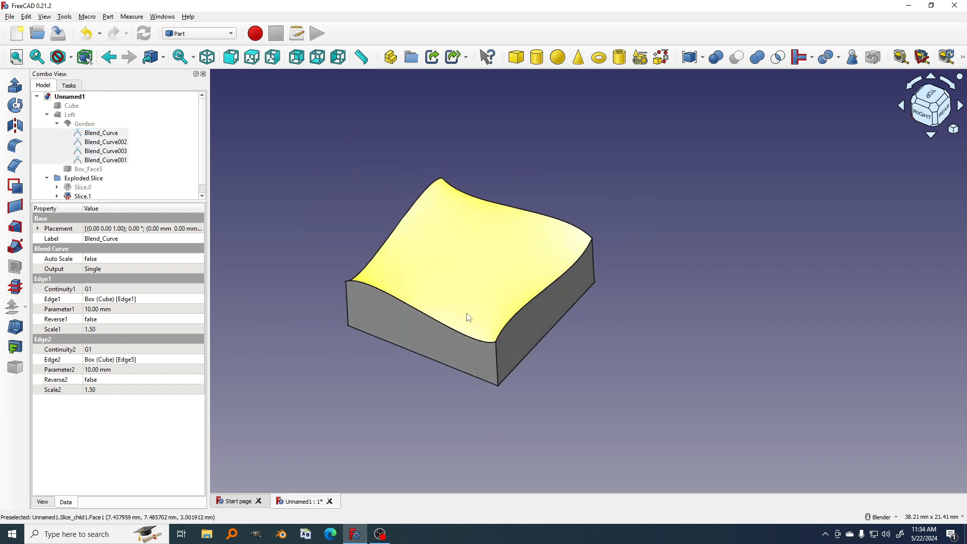
scroll(88, 181, "down", 1)
- Show the outer frame piece Slice.0 again and rename it outerPart
left_click(87, 179)
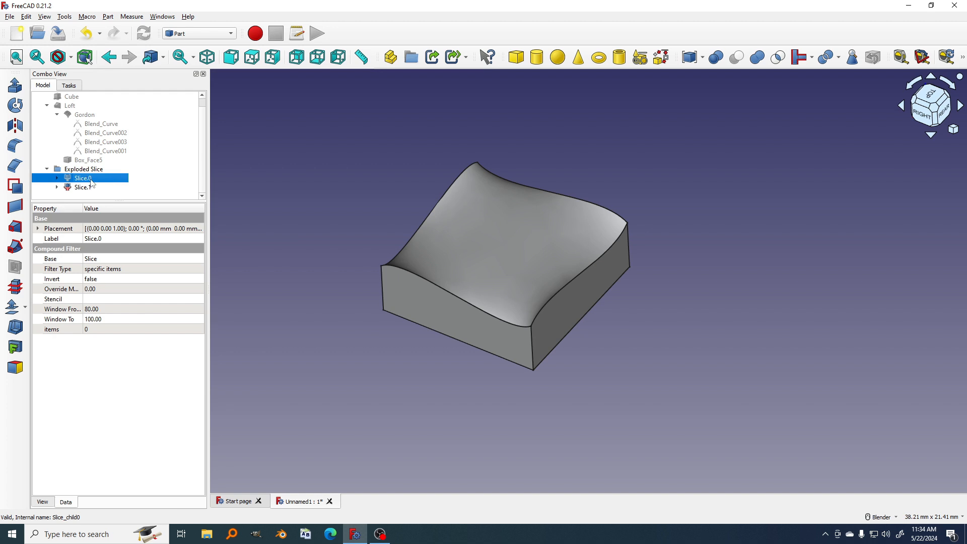
key("space")
middle_click_drag(497, 264, 489, 260)
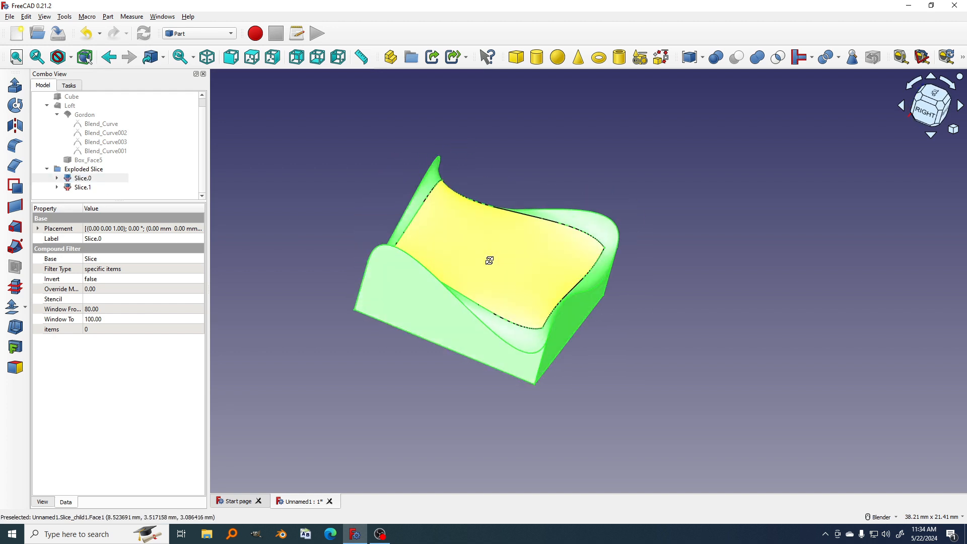
left_click(755, 290)
middle_click_drag(383, 328, 538, 373)
scroll(416, 328, "up", 1)
left_click(466, 339)
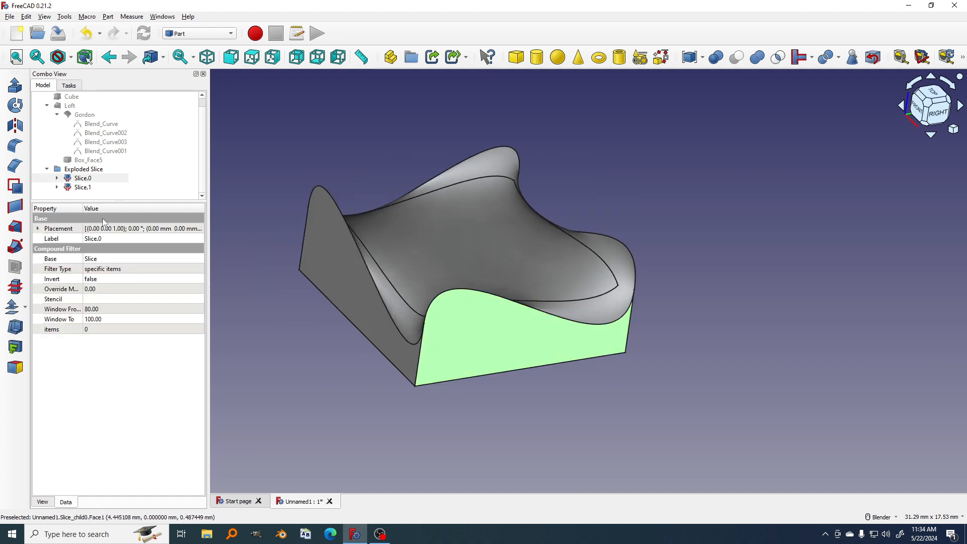
right_click(89, 179)
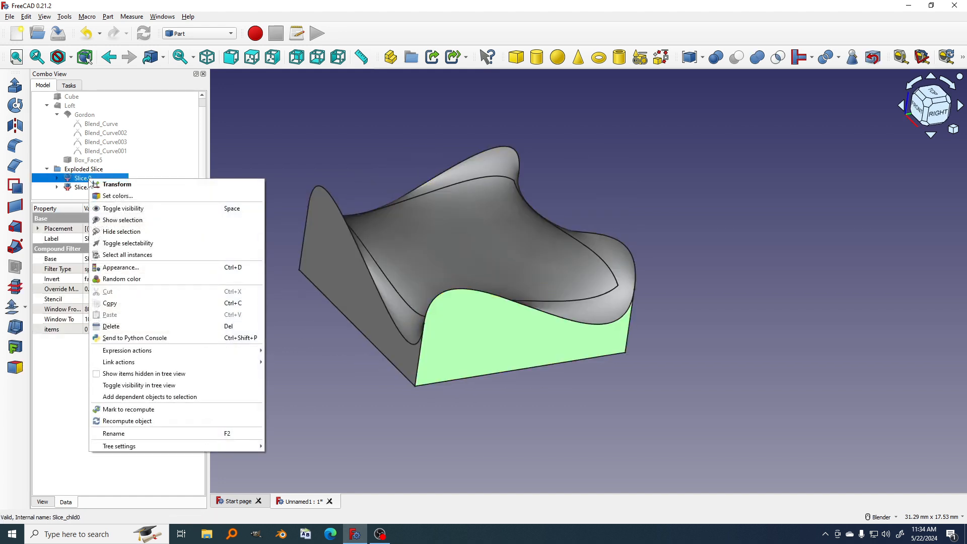
left_click(161, 433)
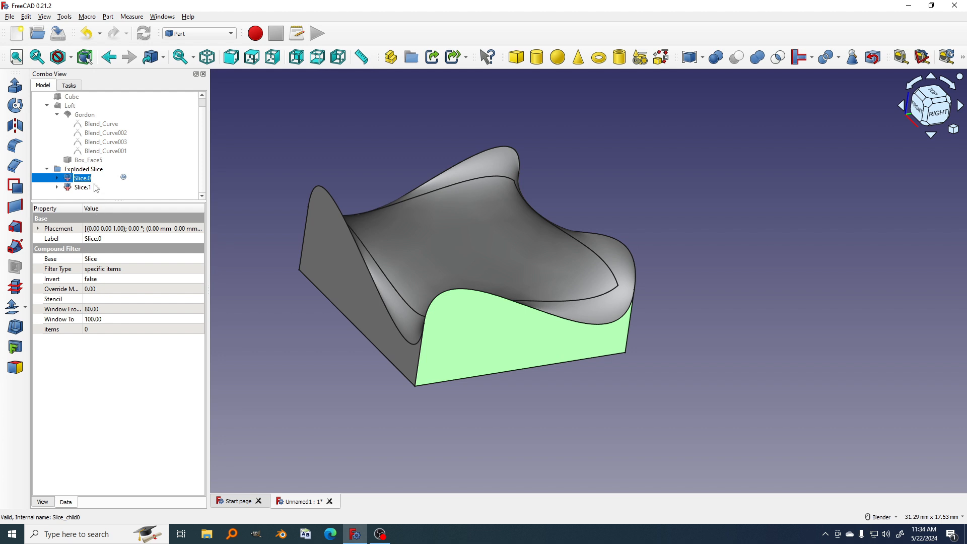
type("outerPart")
key("Return")
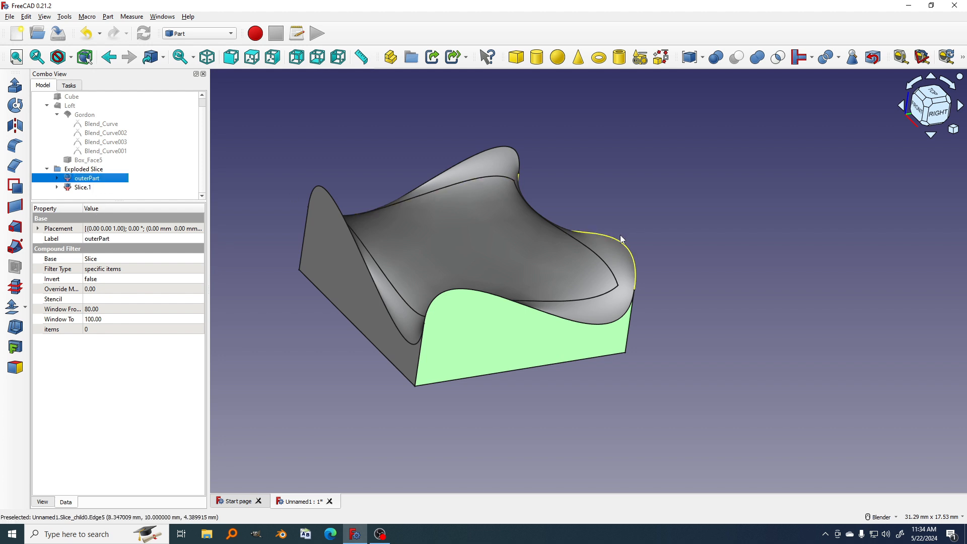
- Hide outerPart so that only the inner block Slice.1 is shown
middle_click_drag(619, 360, 498, 252)
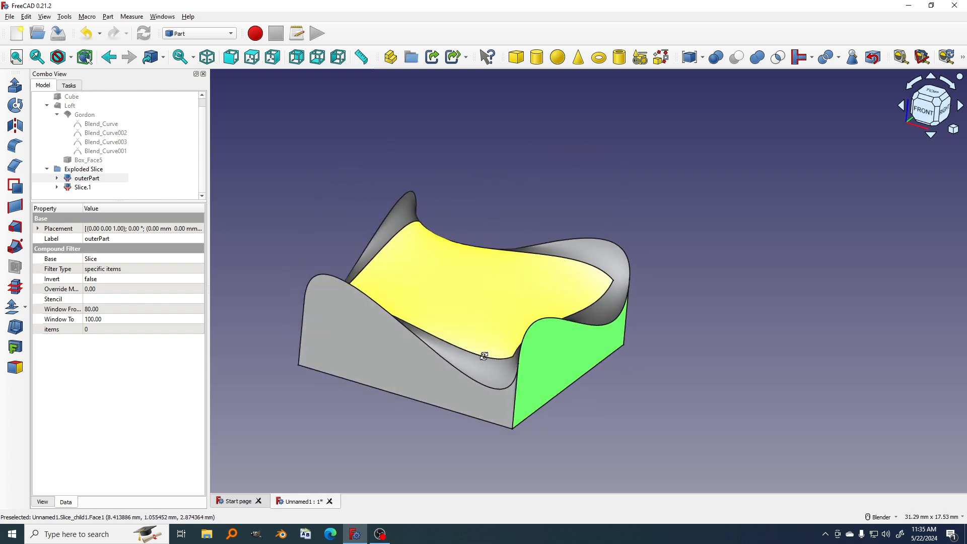
left_click(97, 179)
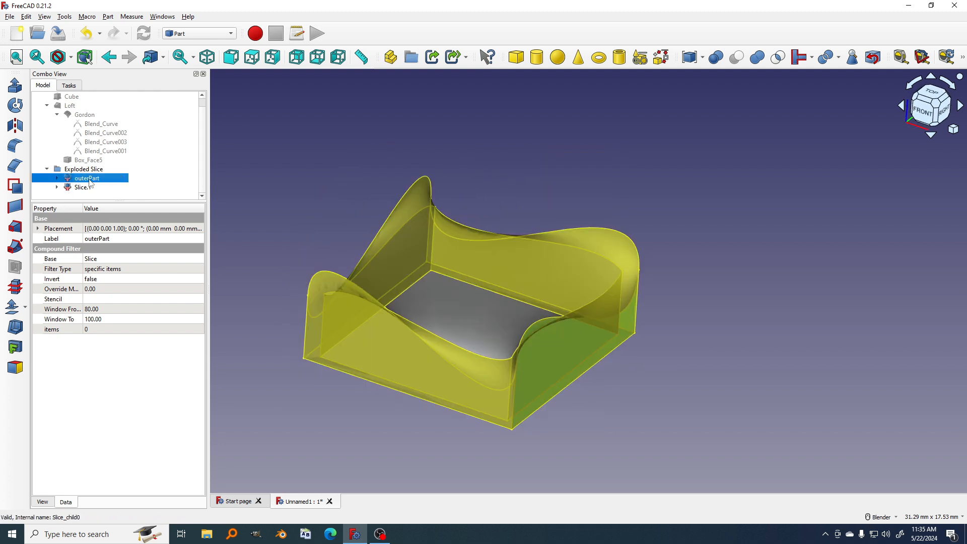
middle_click_drag(380, 371, 355, 370)
middle_click_drag(567, 382, 550, 381)
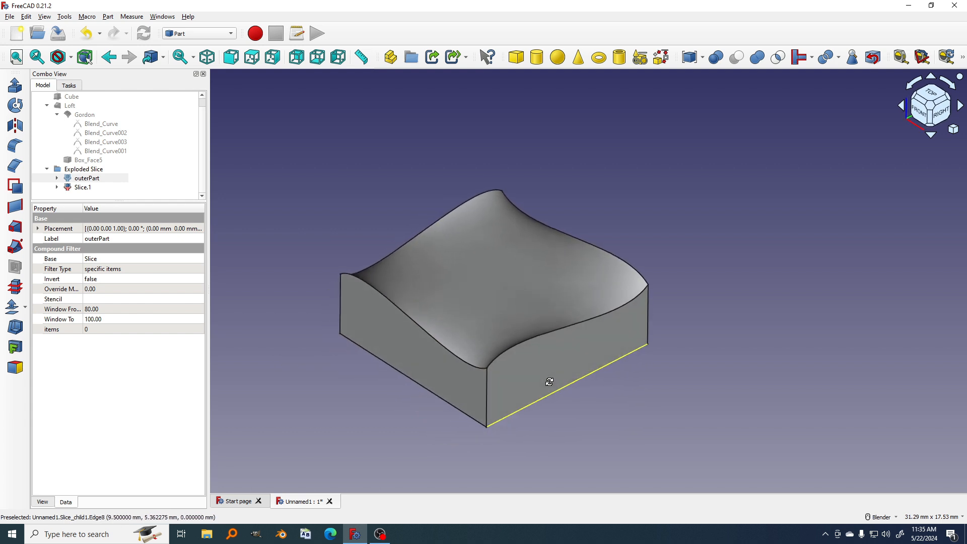
left_click(492, 299)
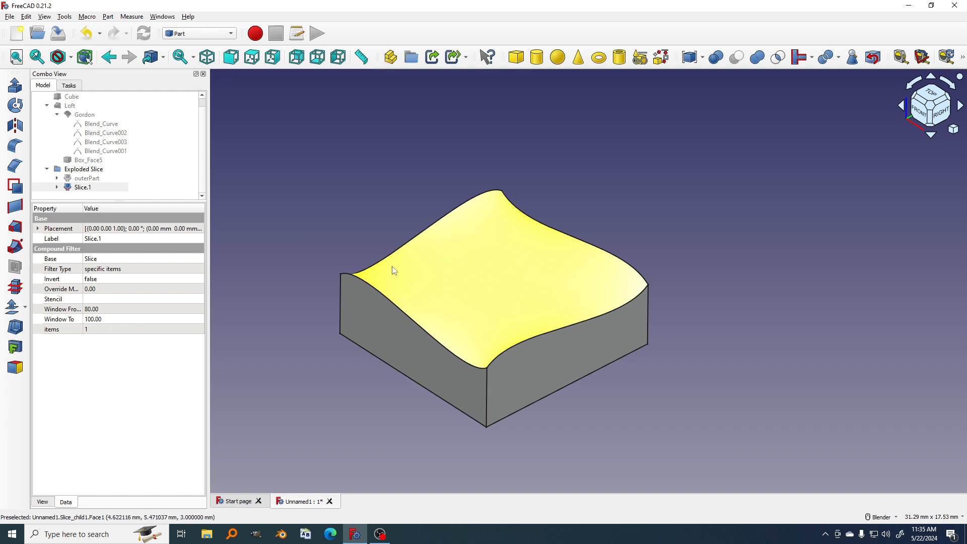
left_click(93, 178)
key("space")
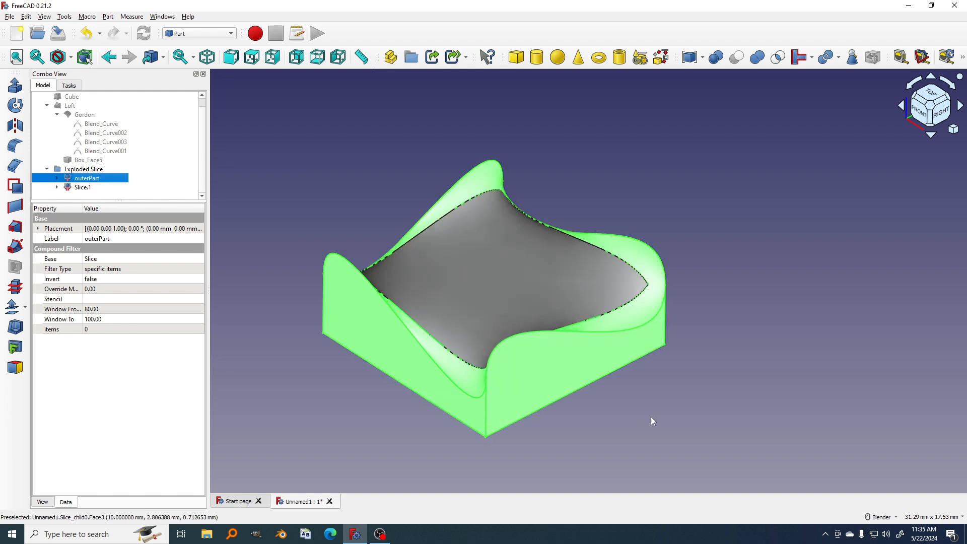
key("space")
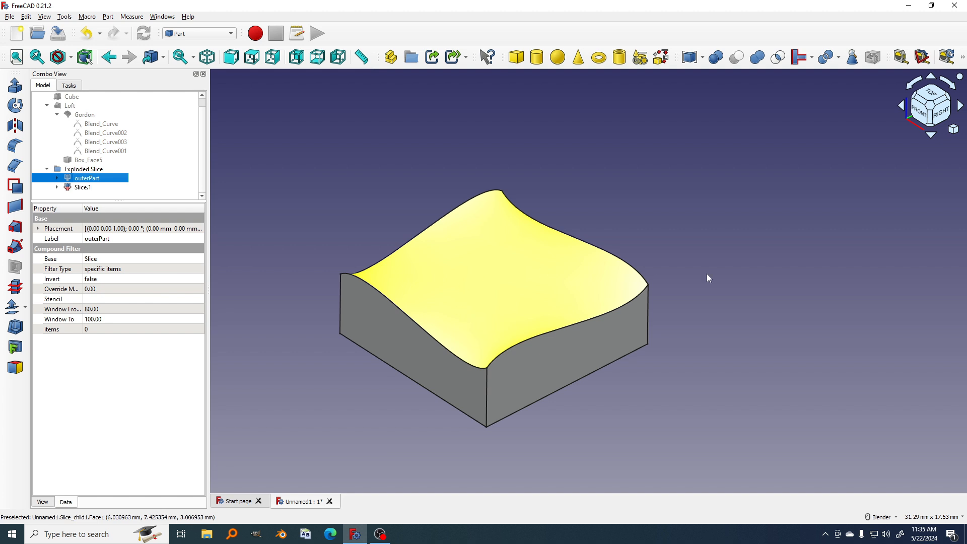
- In the Curves workbench, create isocurves on the curved top face of the inner block
left_click(478, 270)
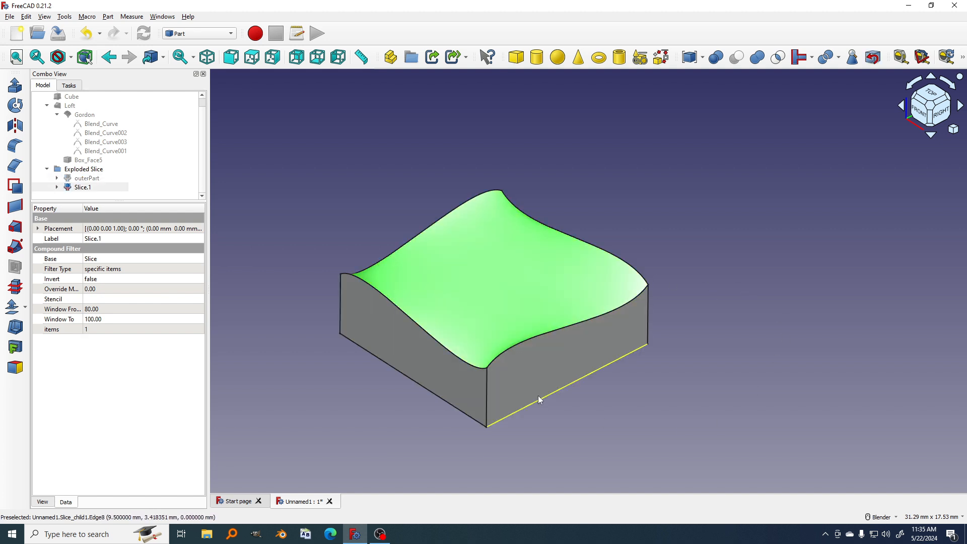
middle_click_drag(536, 351, 543, 312)
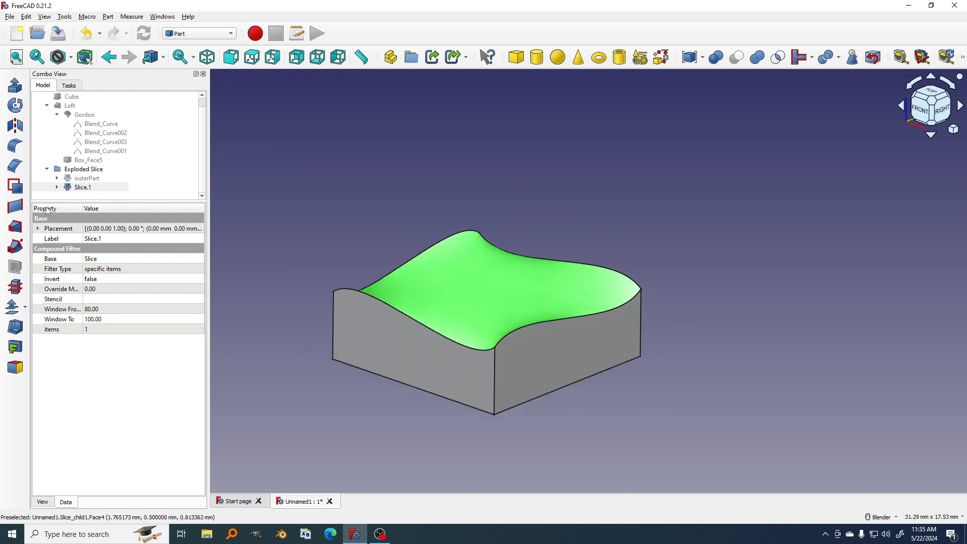
left_click(205, 33)
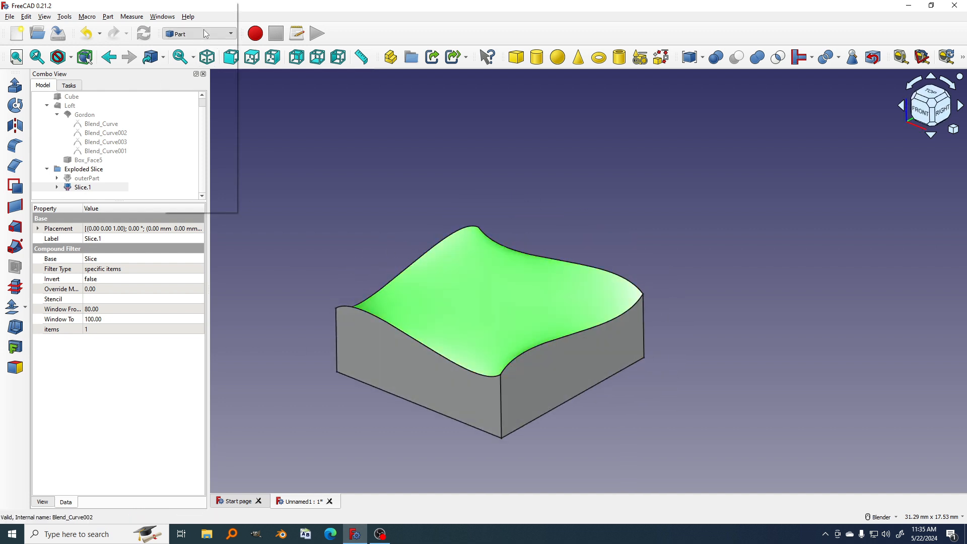
left_click(204, 29)
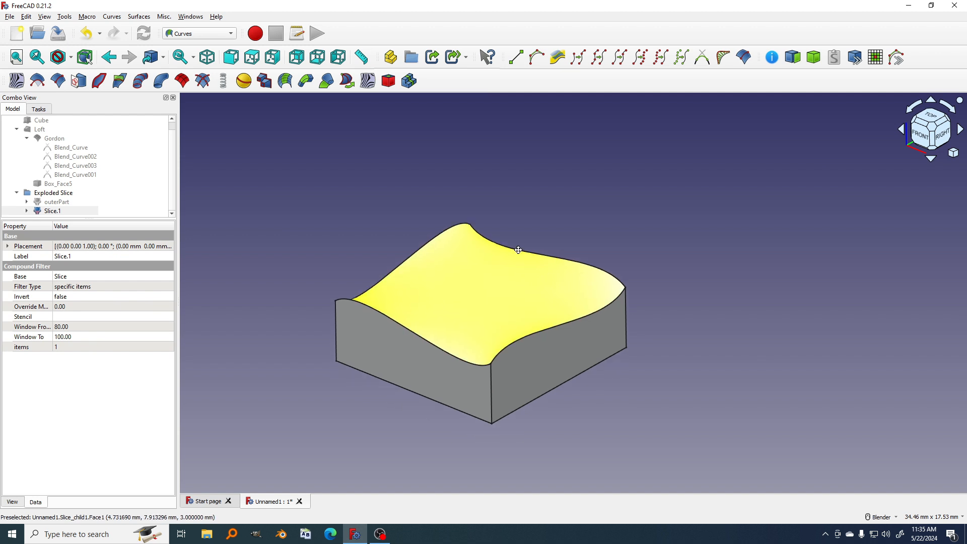
left_click(63, 86)
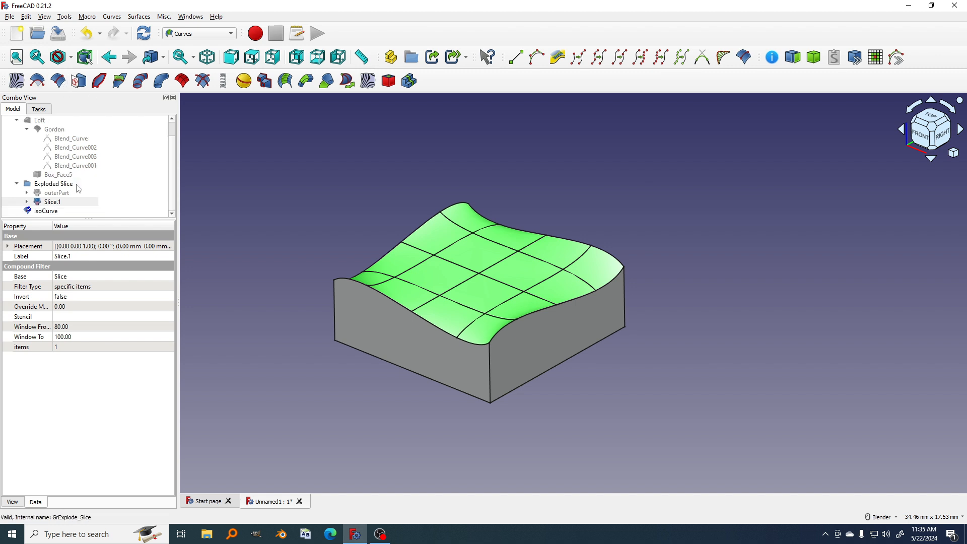
- Enlarge the model tree and set the IsoCurve's Number U to 0
left_click_drag(143, 217, 126, 261)
left_click(47, 229)
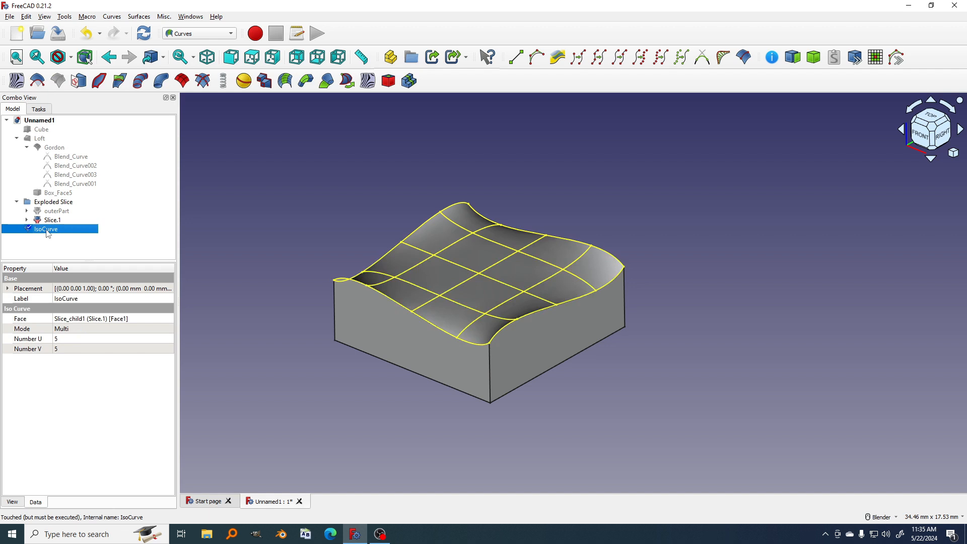
left_click(78, 338)
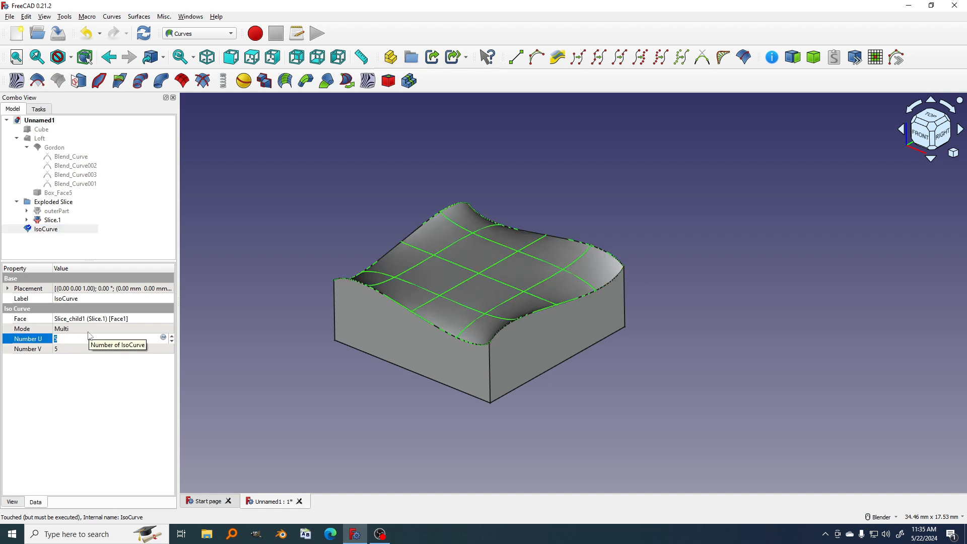
type("0")
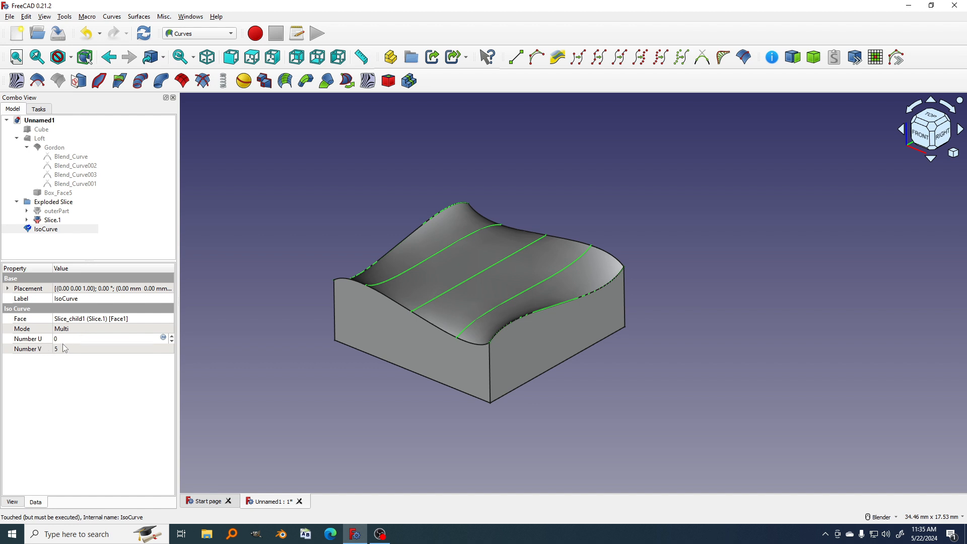
- Set the IsoCurve's Number V to 1 so a single curve runs across the inner block's top face
left_click(66, 348)
type("1")
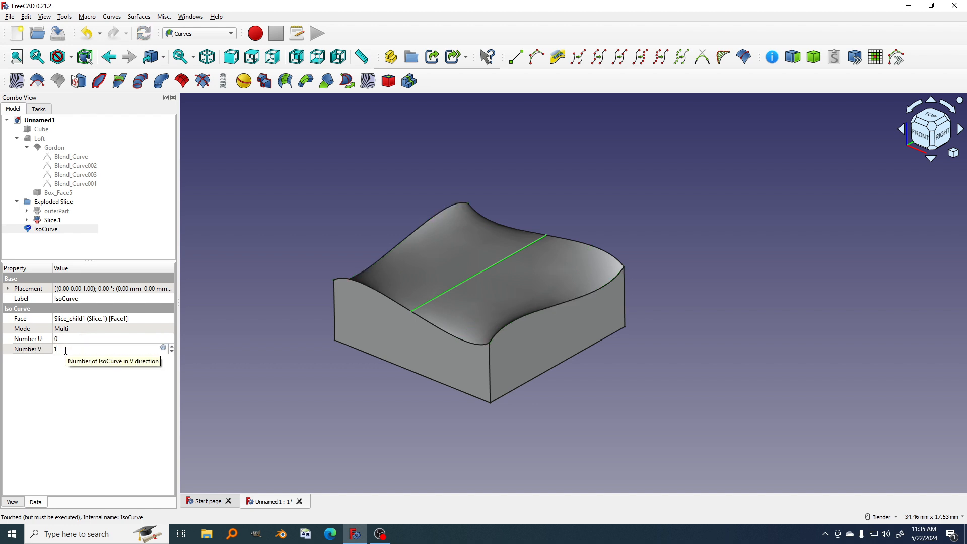
left_click(61, 377)
middle_click_drag(433, 302, 406, 318)
middle_click_drag(458, 388, 463, 344)
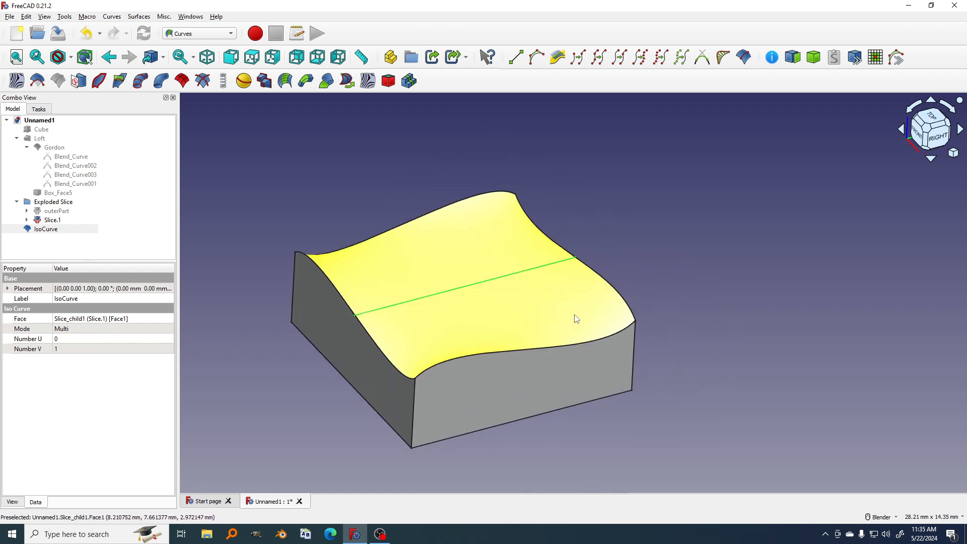
- Hide the inner block Slice.1 so that only the isocurve is shown
left_click(53, 220)
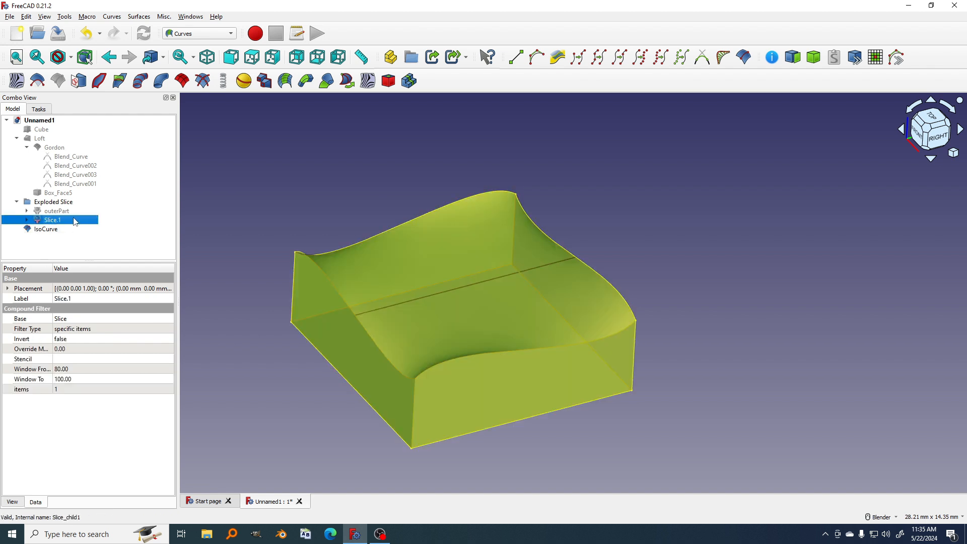
key("space")
middle_click_drag(382, 375, 424, 361)
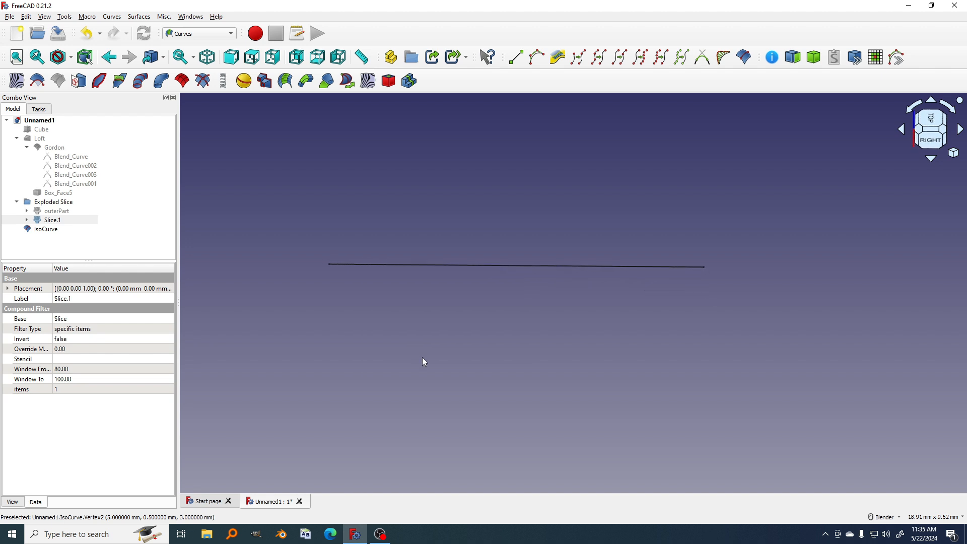
- Discretize the isocurve and set the discretized edge's Number of points to 10
left_click(46, 230)
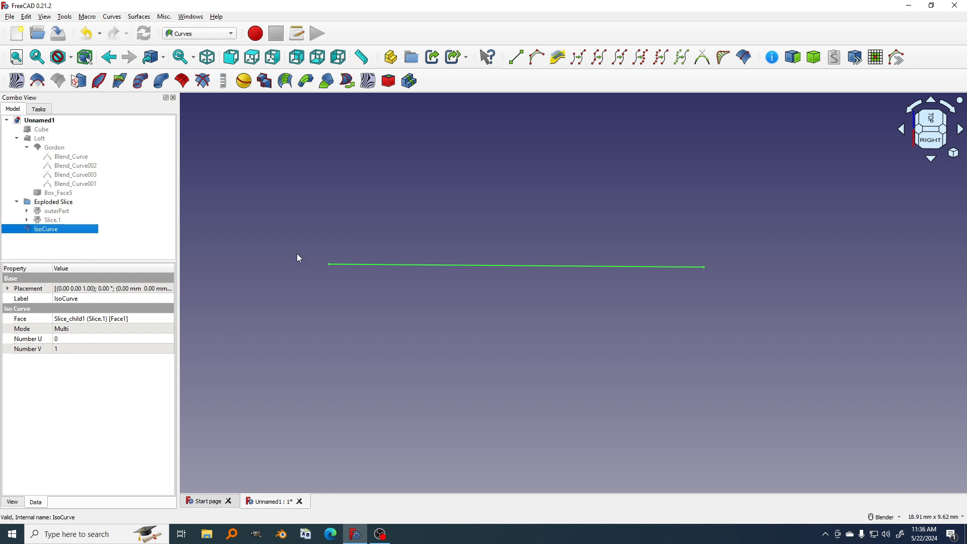
left_click(641, 61)
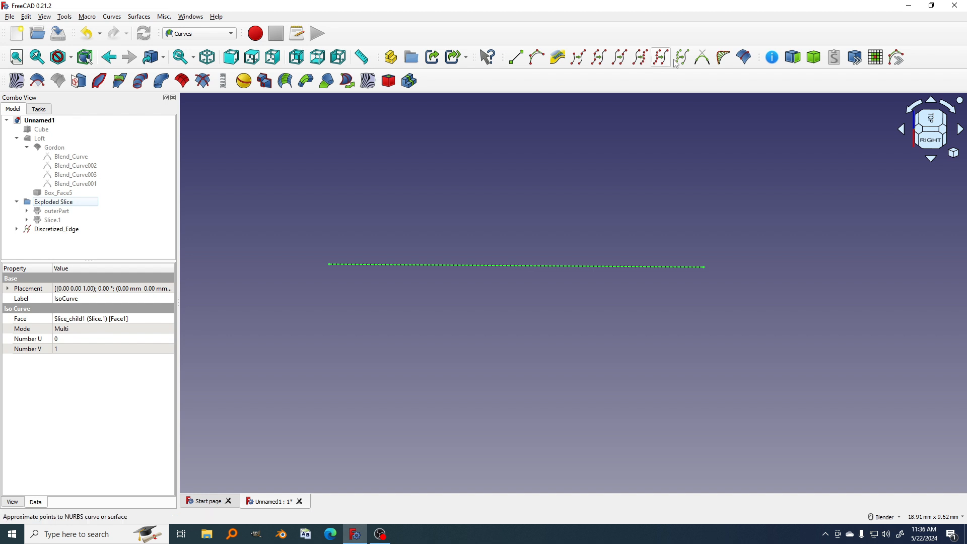
left_click(57, 229)
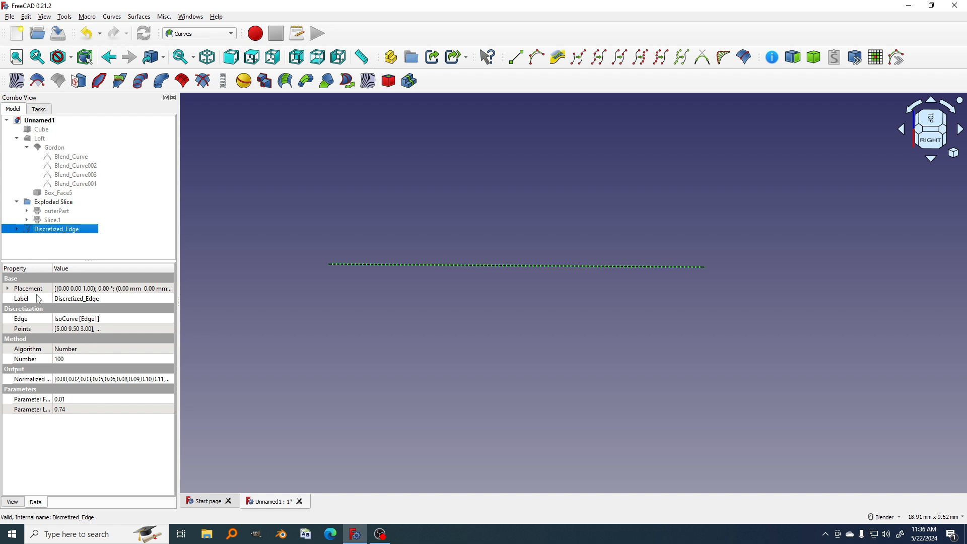
left_click(25, 359)
left_click(69, 360)
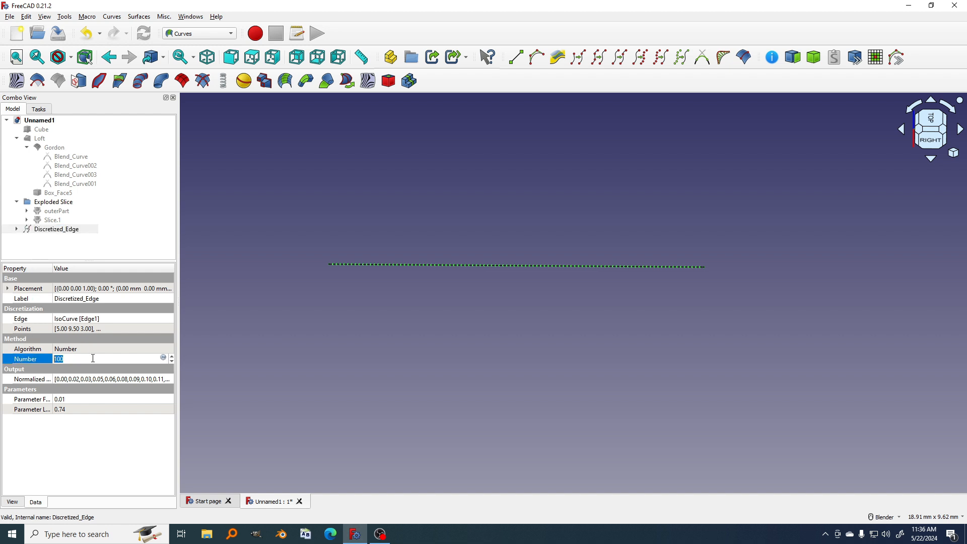
type("1")
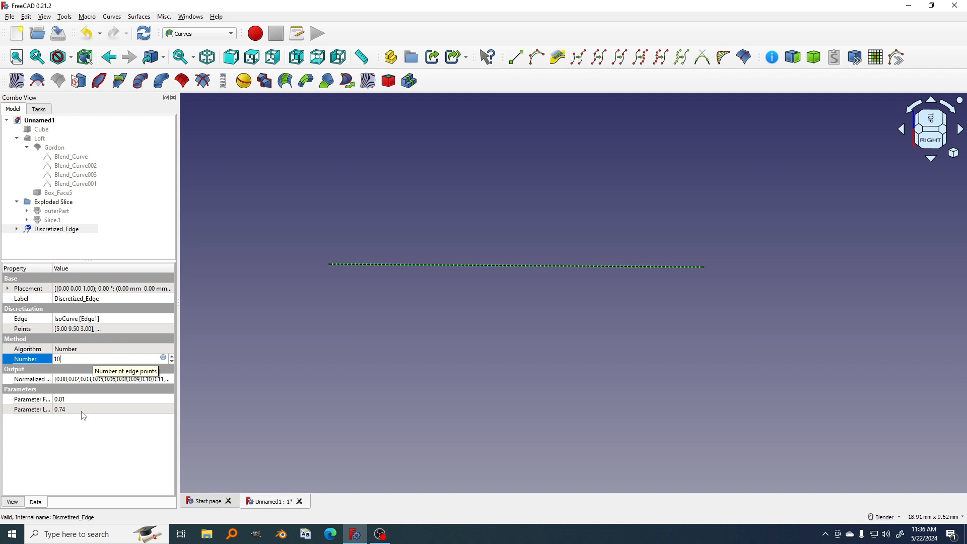
key("Return")
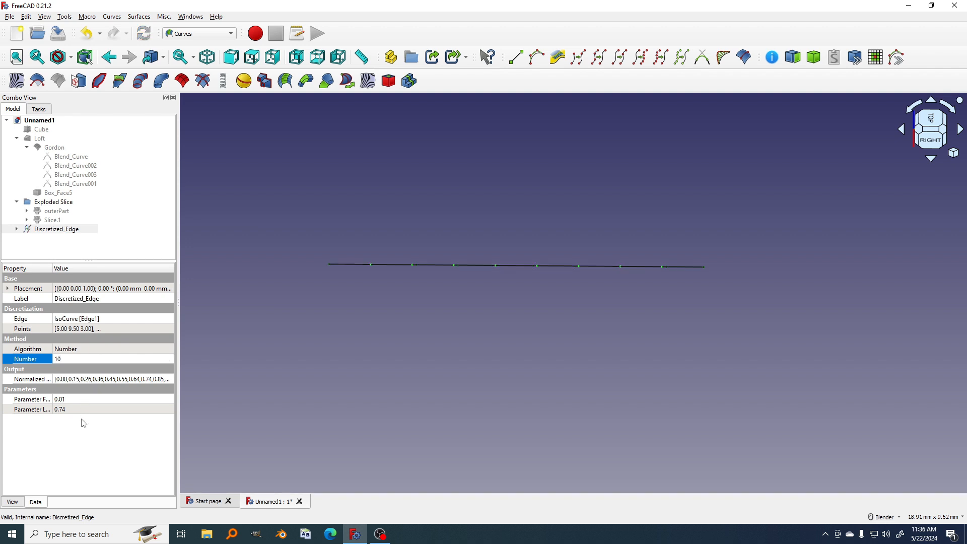
- Set the point size of Discretized_Edge to 10 in its display properties
left_click(39, 231)
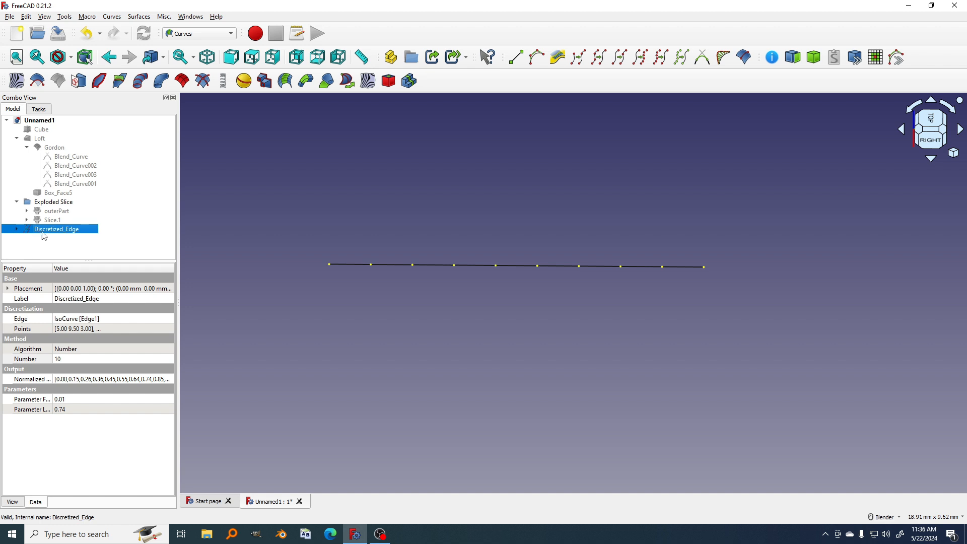
left_click(15, 502)
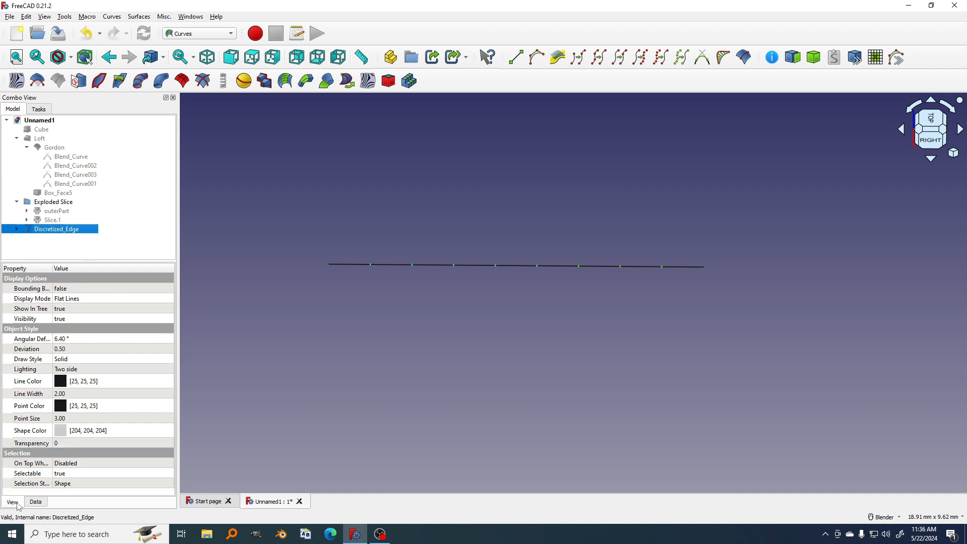
left_click(81, 417)
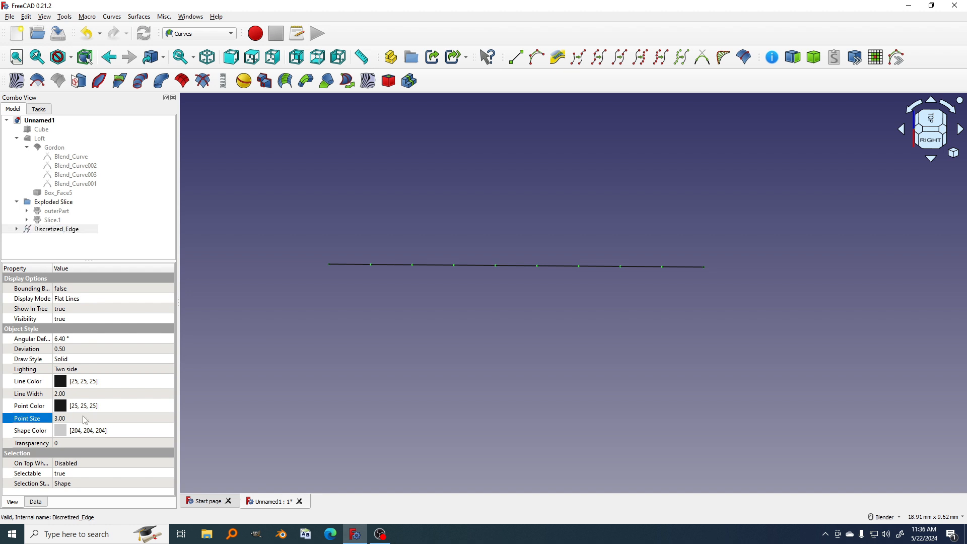
left_click(81, 417)
type("10")
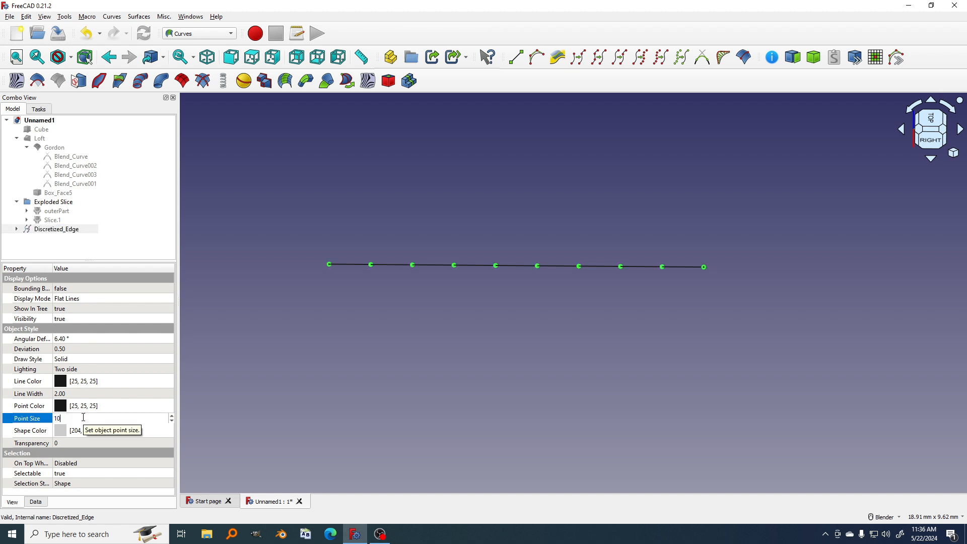
key("Return")
scroll(459, 299, "up", 2)
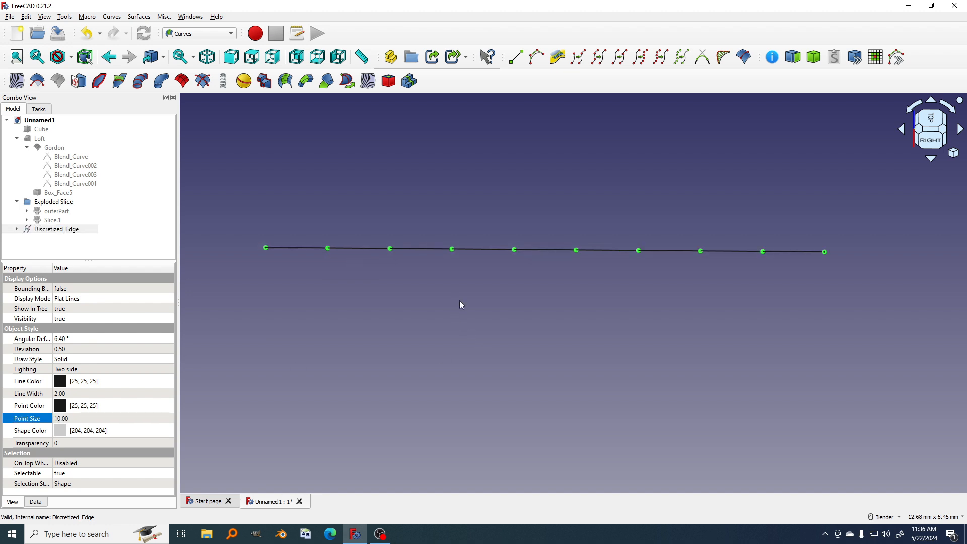
middle_click_drag(459, 300, 470, 333, "shift")
left_click(426, 387)
middle_click_drag(426, 386, 398, 346)
middle_click_drag(460, 239, 460, 223, "shift")
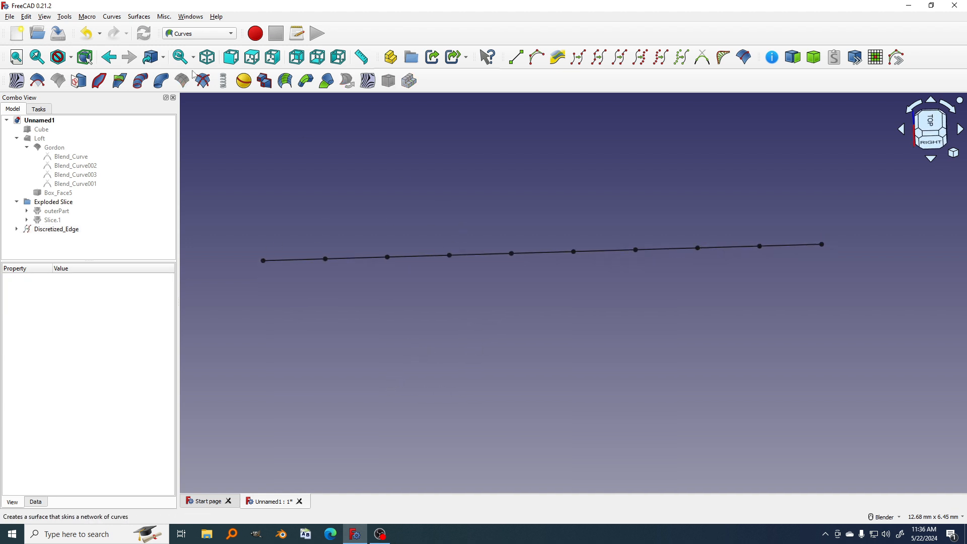
- Switch to the Sketcher workbench and hide Discretized_Edge, leaving only the isocurve shown
left_click(214, 34)
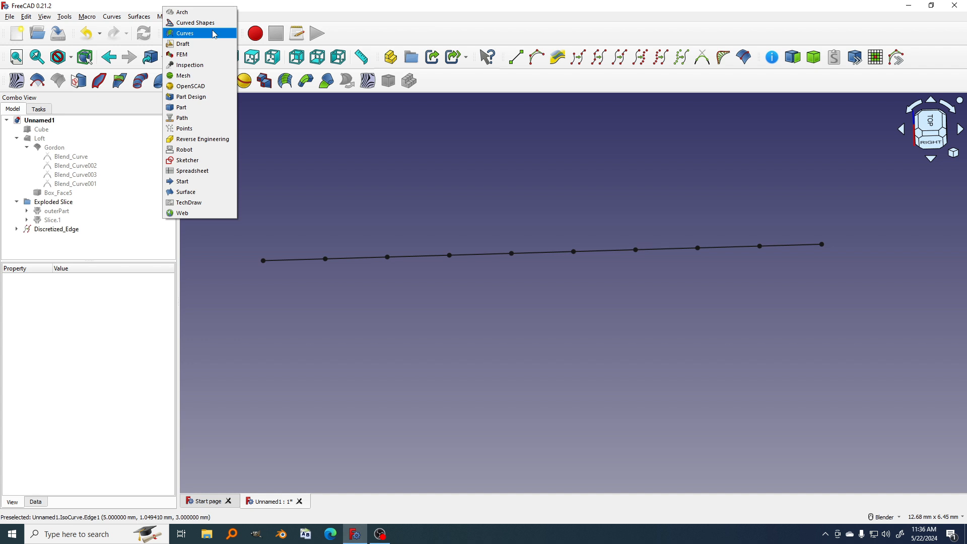
left_click(192, 160)
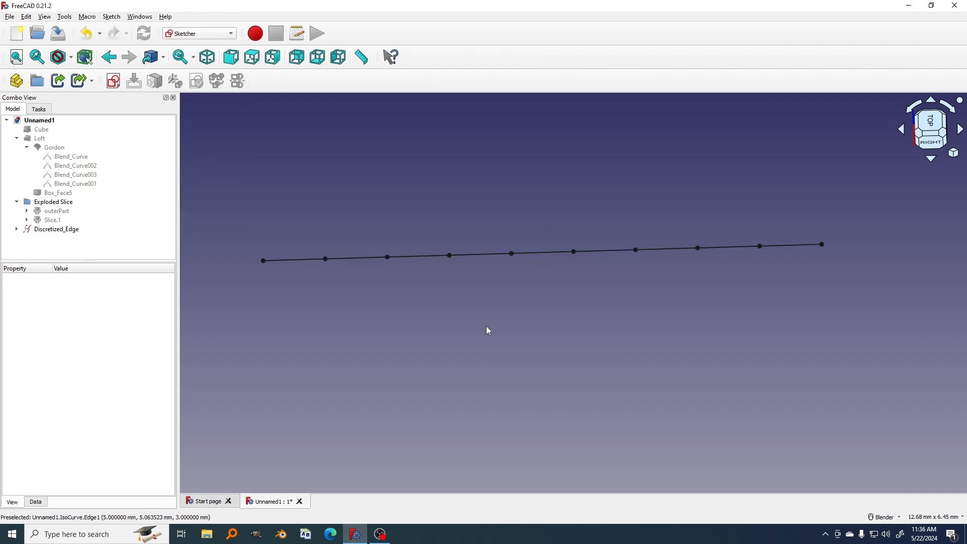
mouse_move(408, 358)
middle_mouse_down("shift")
mouse_move(425, 339)
mouse_move(404, 334)
mouse_move(398, 344)
middle_mouse_up("shift")
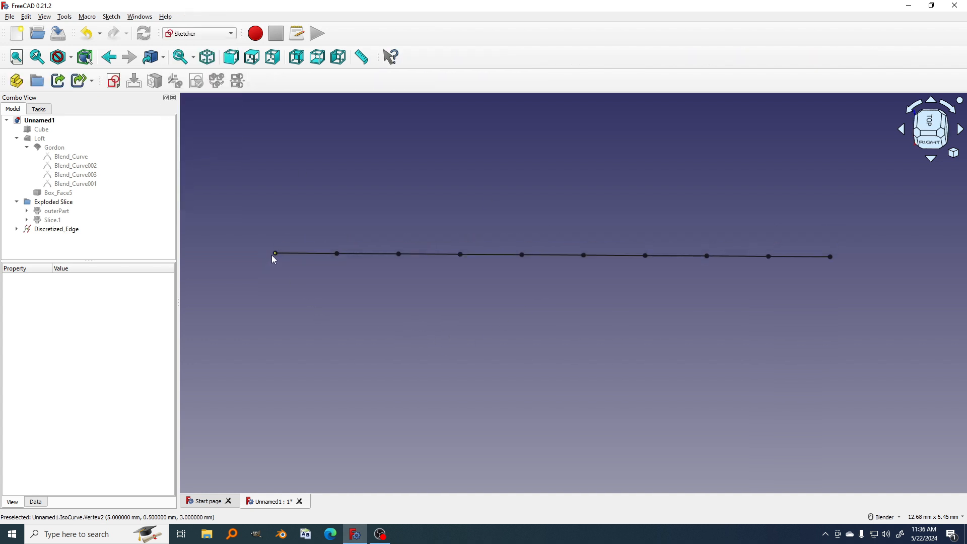
left_click(275, 259)
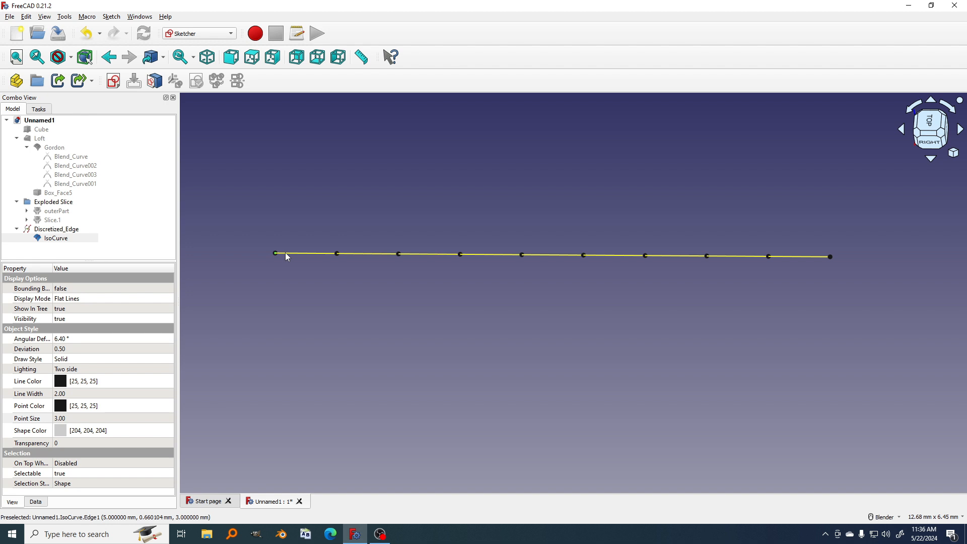
left_click(75, 231)
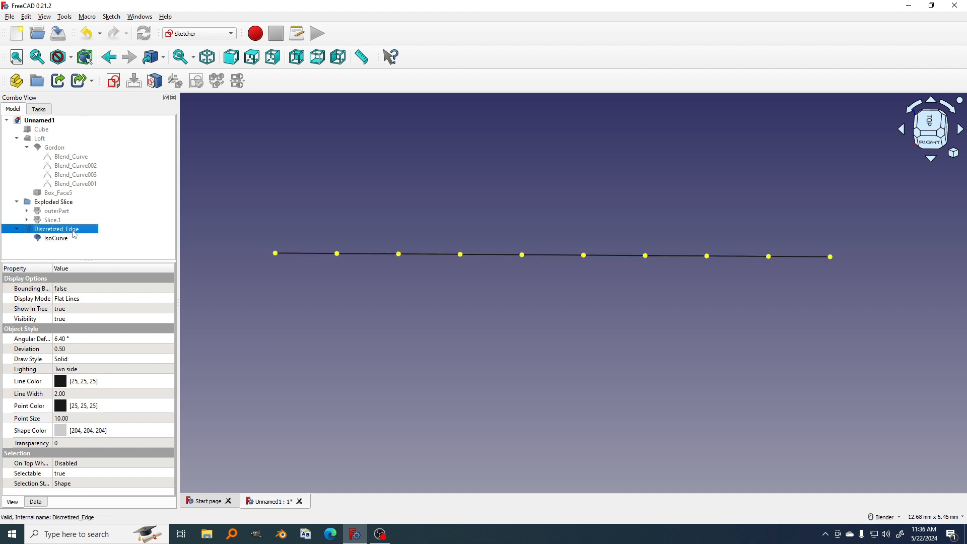
key("space")
left_click(67, 241)
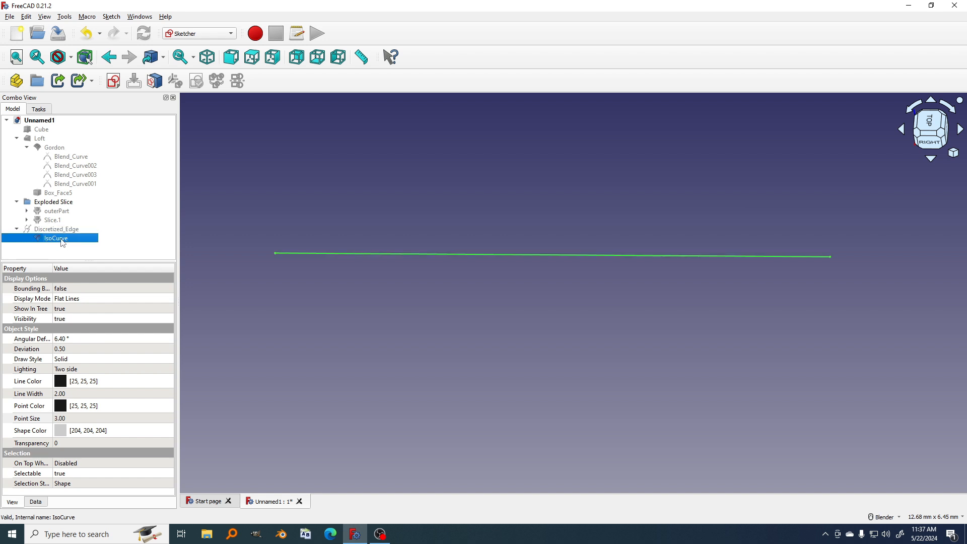
- Create a new sketch attached to the isocurve's two end vertices with the Align O-X-Y method
left_click(272, 260)
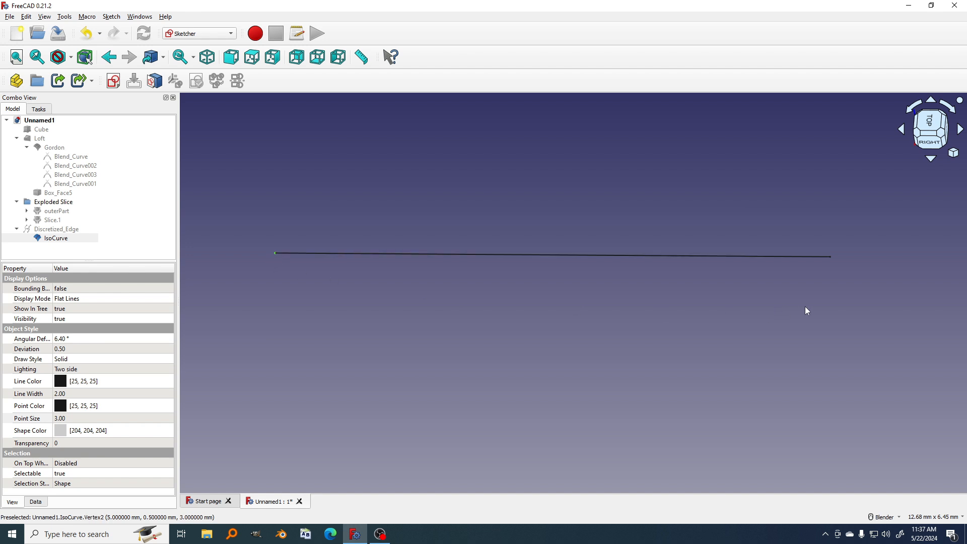
left_click(833, 261)
left_click(115, 82)
left_click(495, 265)
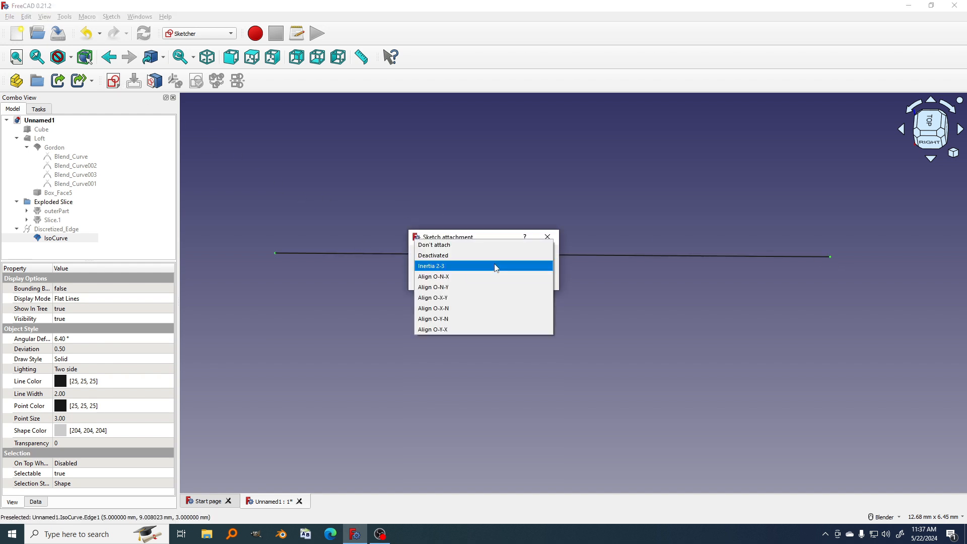
left_click(453, 298)
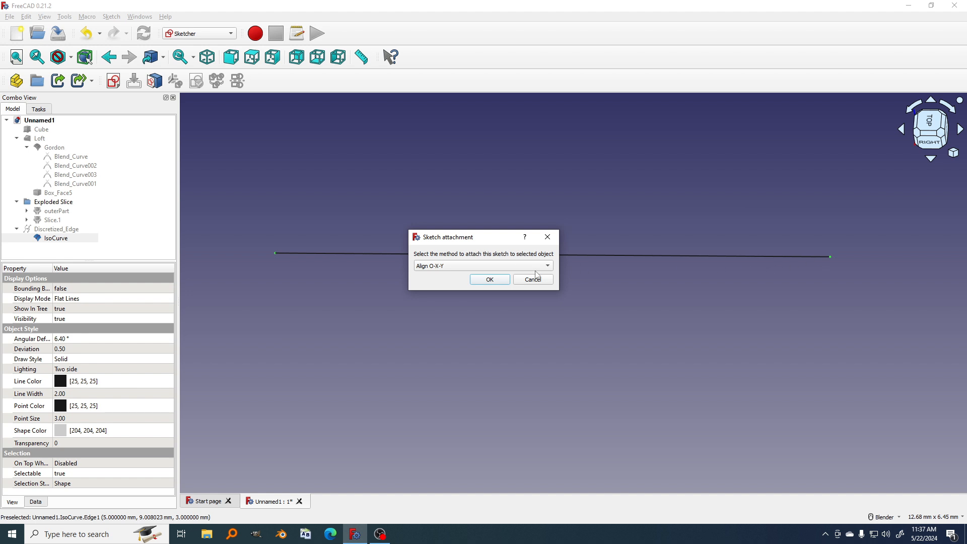
left_click(489, 280)
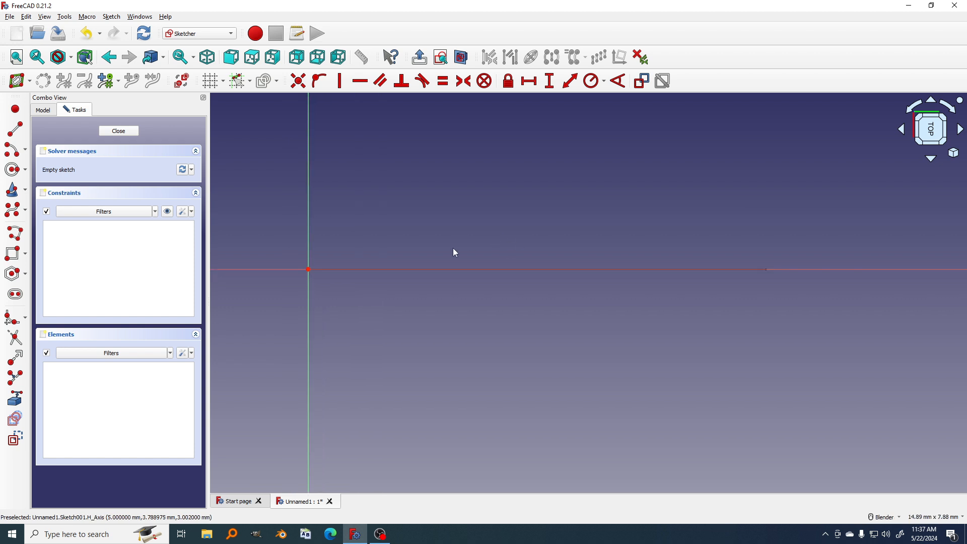
- With the sketch still open, hide the IsoCurve and show the Discretized_Edge points again
left_click(44, 112)
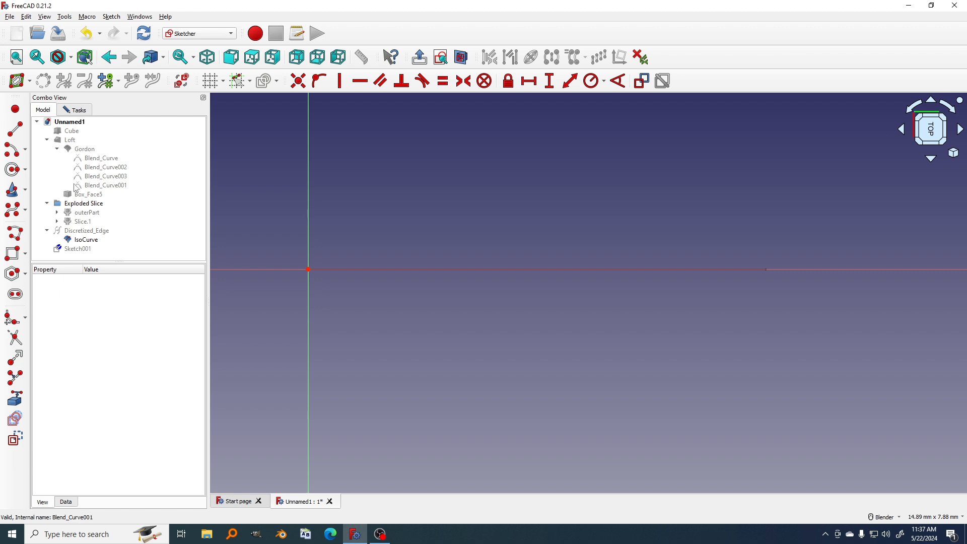
left_click(82, 242)
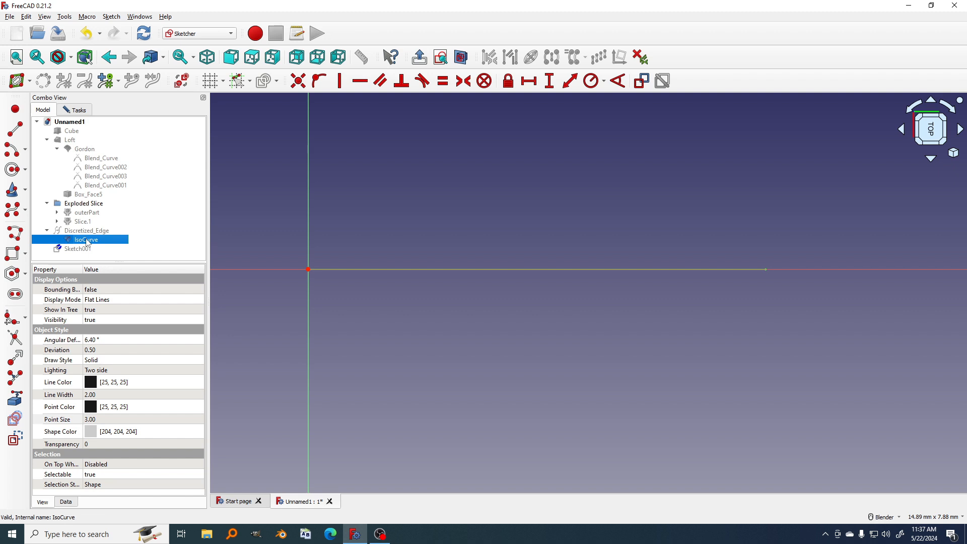
key("space")
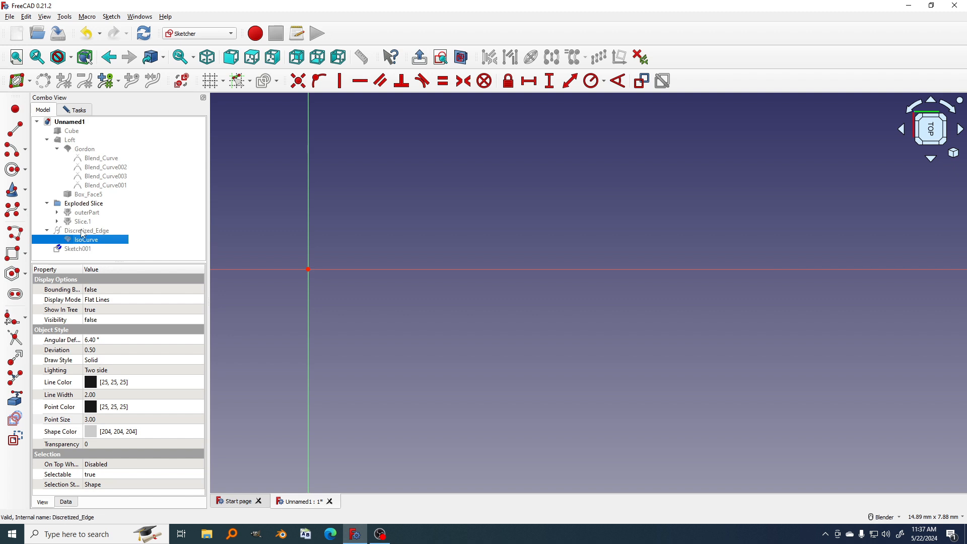
left_click(83, 231)
key("space")
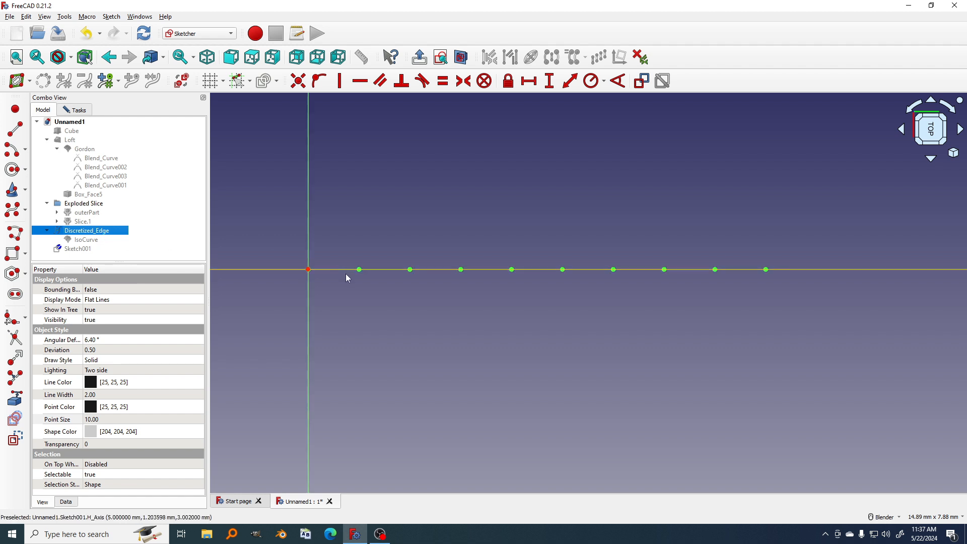
scroll(367, 280, "up", 2)
scroll(456, 301, "up", 1)
mouse_move(365, 280)
middle_mouse_down("shift")
mouse_move(456, 301)
mouse_move(432, 322)
mouse_move(373, 324)
mouse_move(408, 328)
middle_mouse_up("shift")
scroll(403, 324, "down", 2)
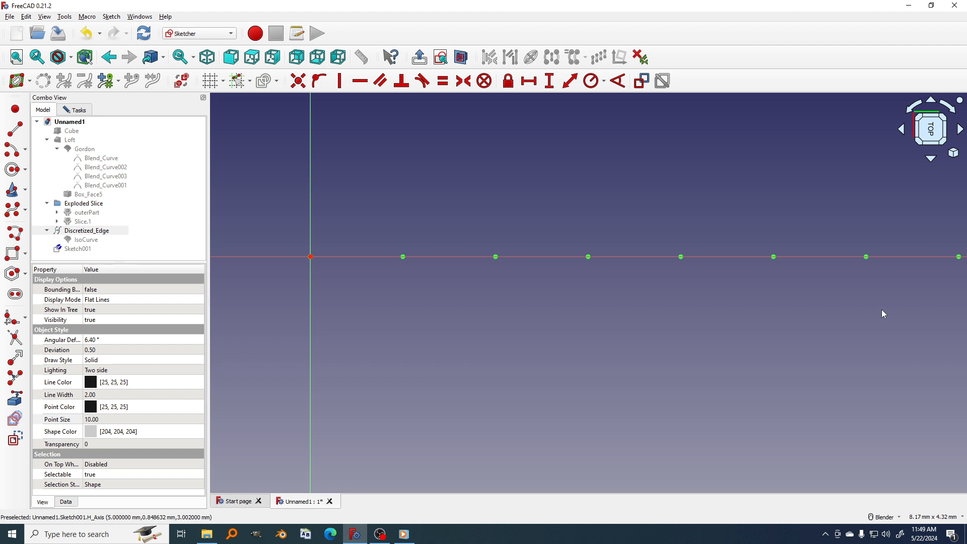
- Link the first two discretized points after the sketch origin as external geometry
left_click(20, 398)
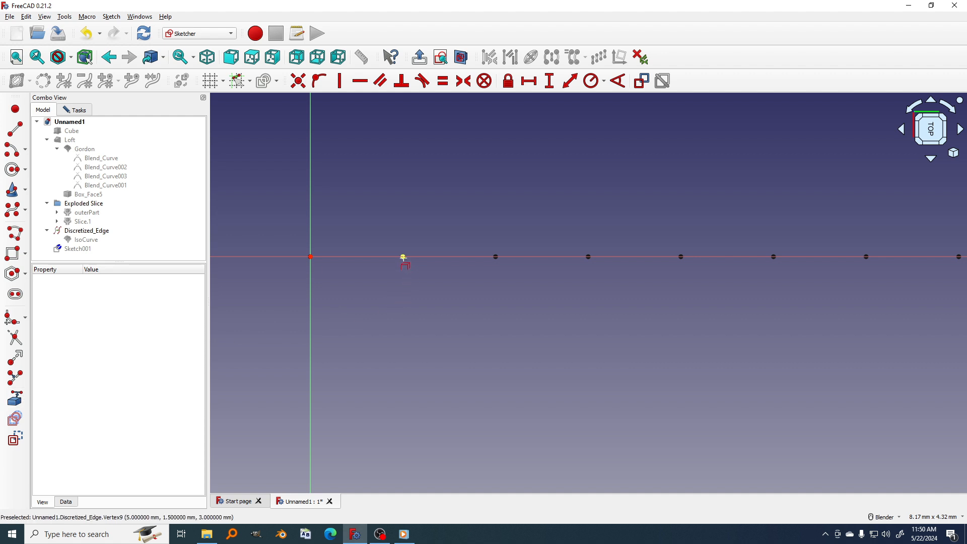
left_click(403, 257)
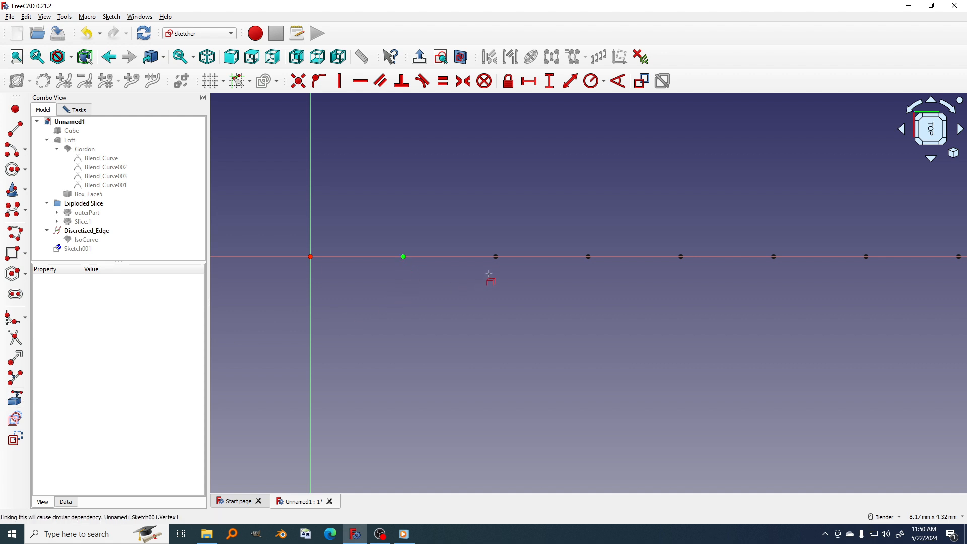
left_click(496, 257)
scroll(486, 316, "down", 1)
middle_click_drag(487, 317, 477, 328, "shift")
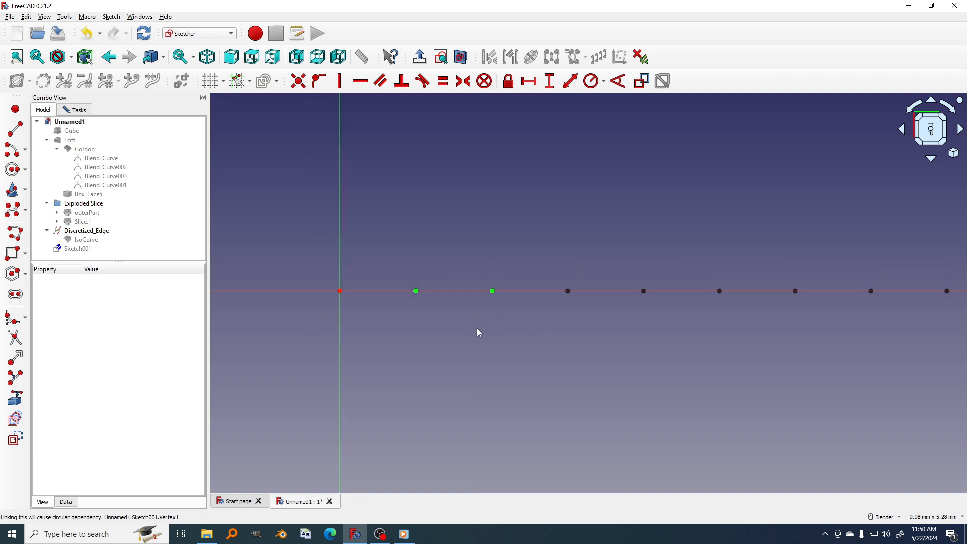
- Sketch a small circle centred on the horizontal axis between the sketch origin and the first linked point
left_click(8, 174)
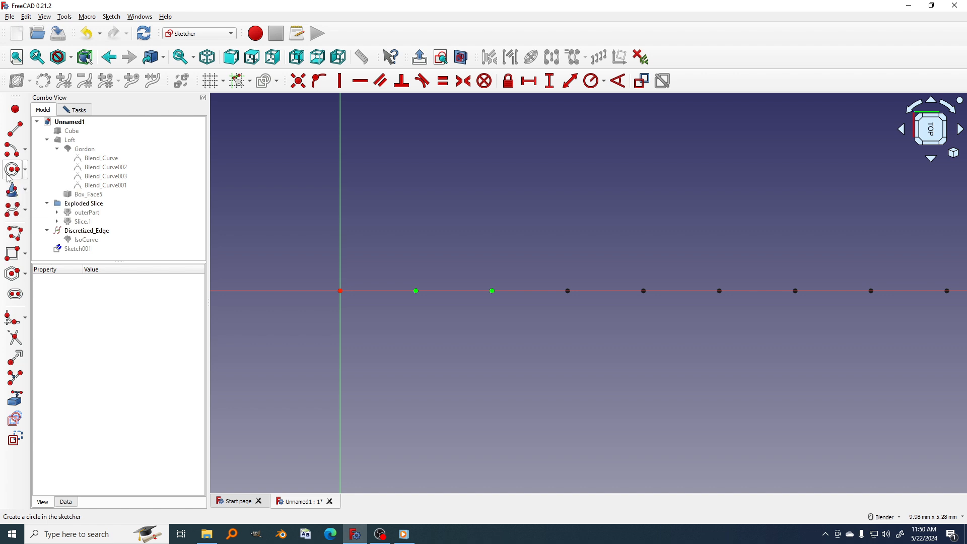
left_click(375, 291)
left_click(394, 277)
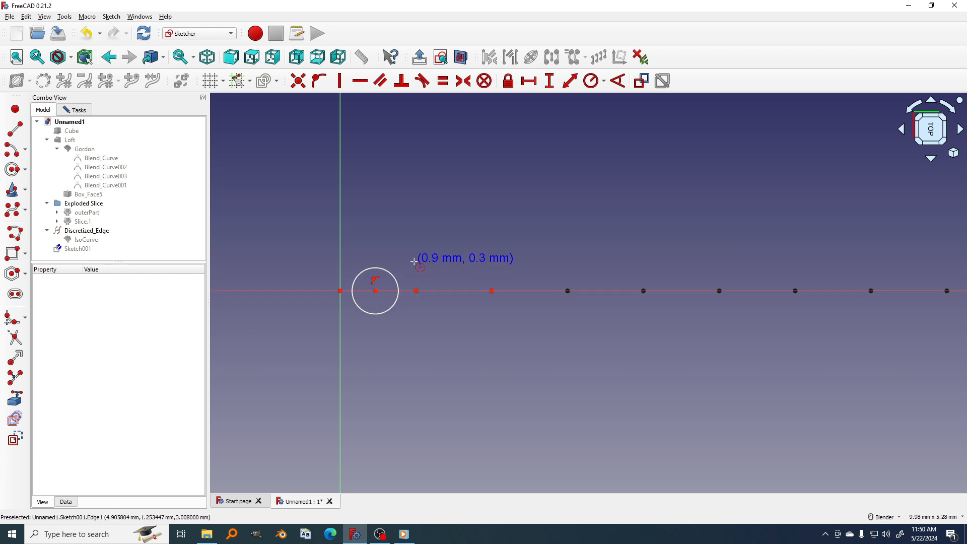
- Constrain the circle's edge to pass through both the first linked point and the sketch origin with point-on-object constraints
scroll(410, 279, "up", 4)
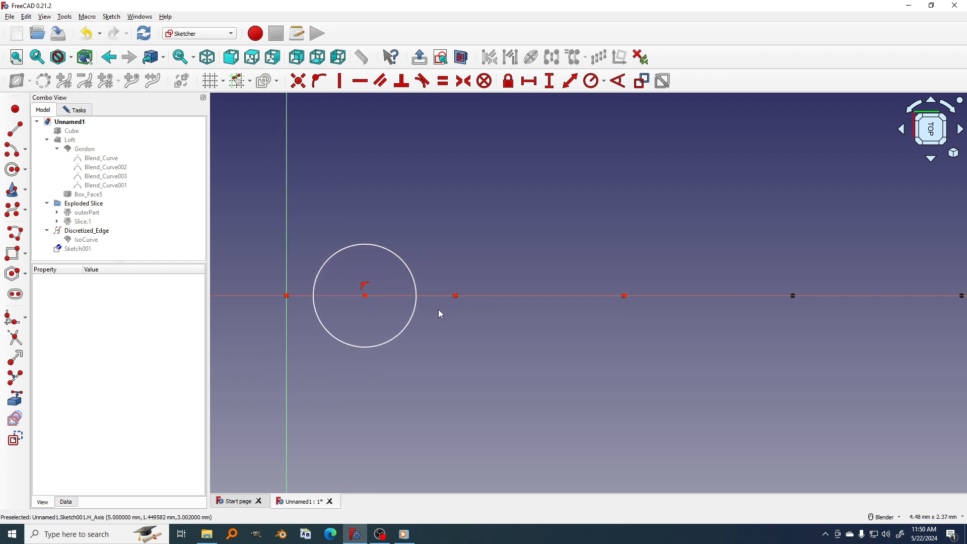
left_click(416, 317)
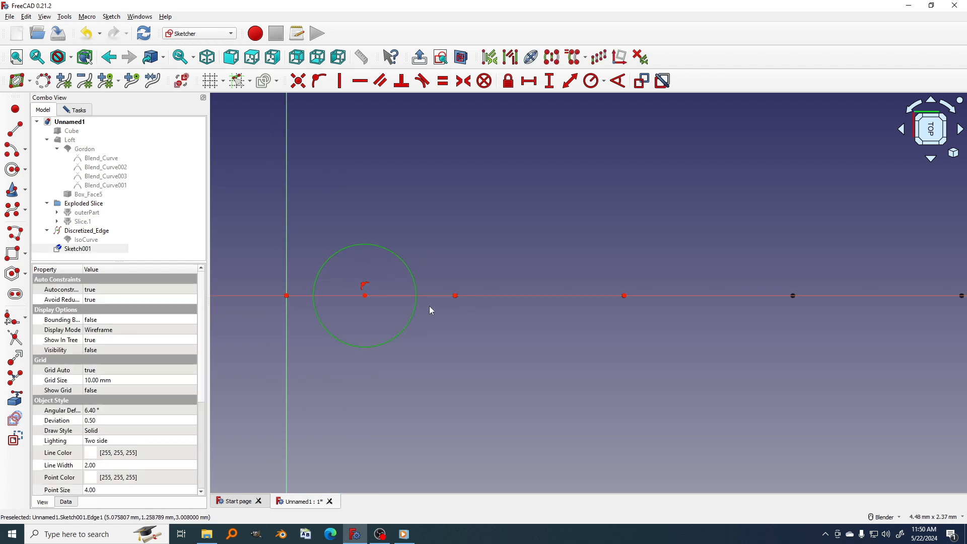
left_click(456, 296)
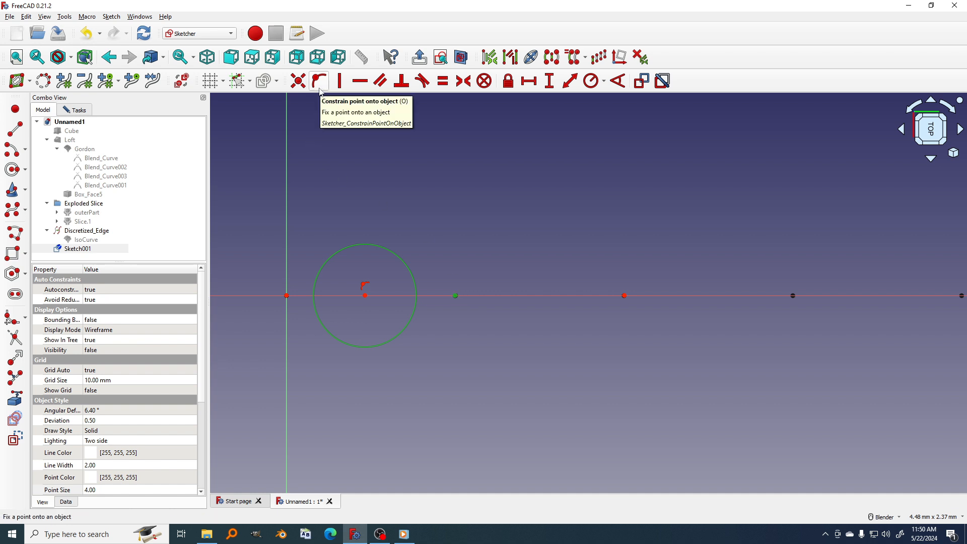
left_click(320, 86)
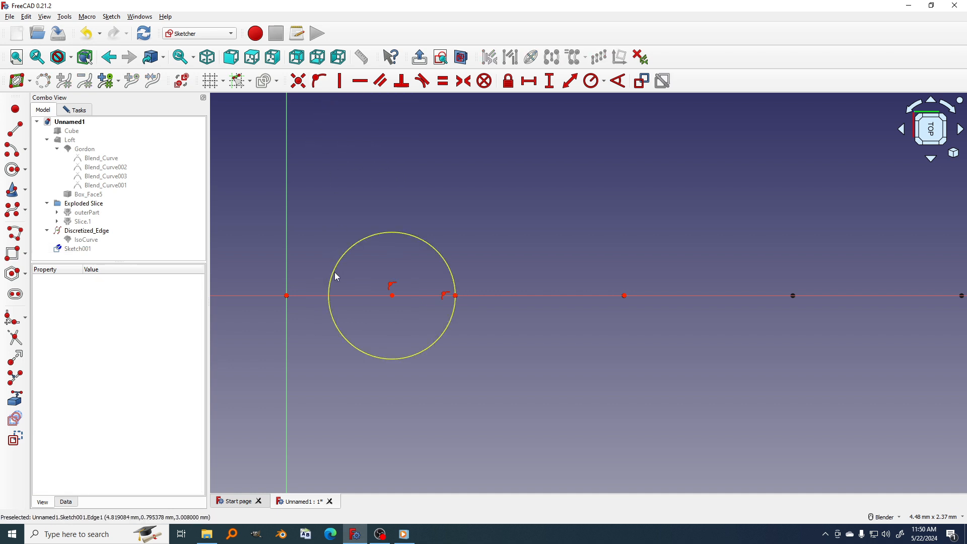
left_click(332, 318)
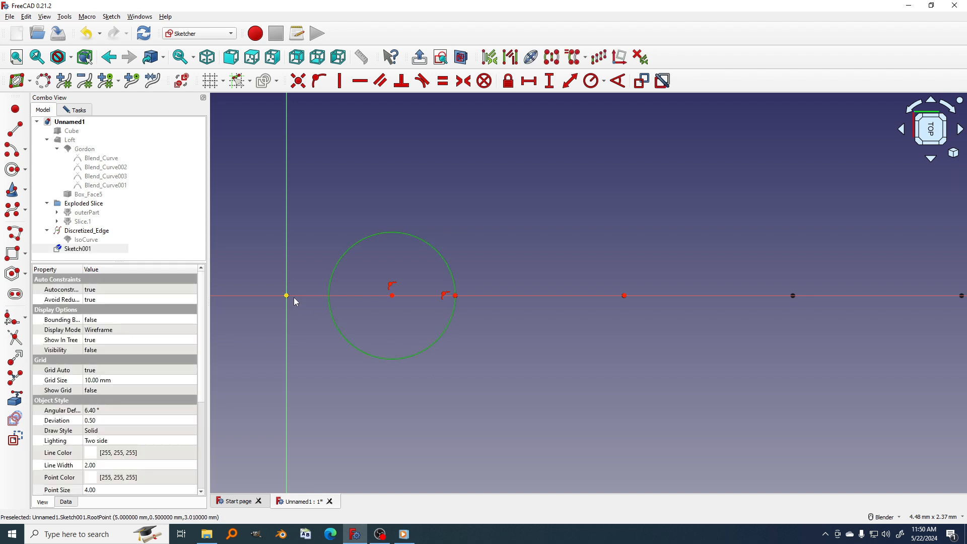
left_click(319, 81)
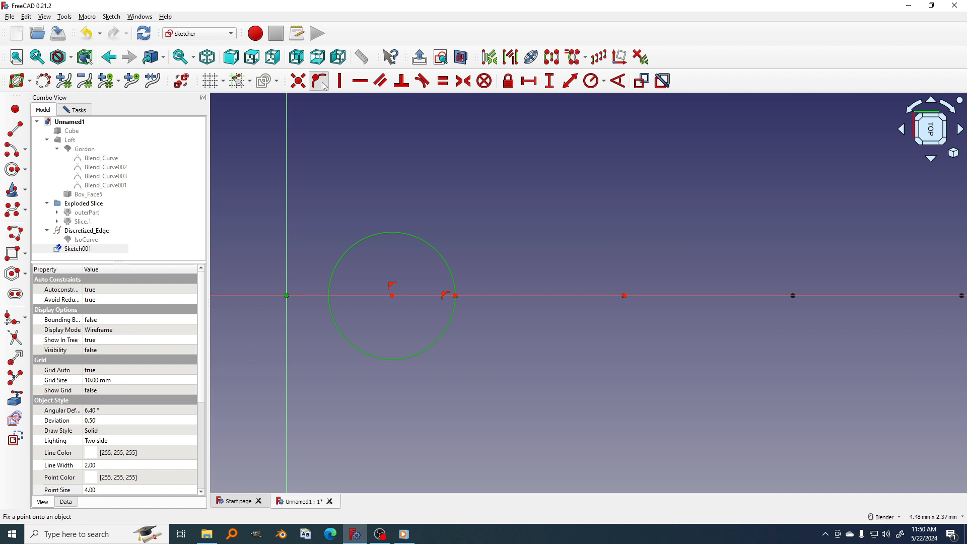
- Place a point on the horizontal axis between the two linked points and constrain it symmetrically midway between them
scroll(468, 214, "down", 3)
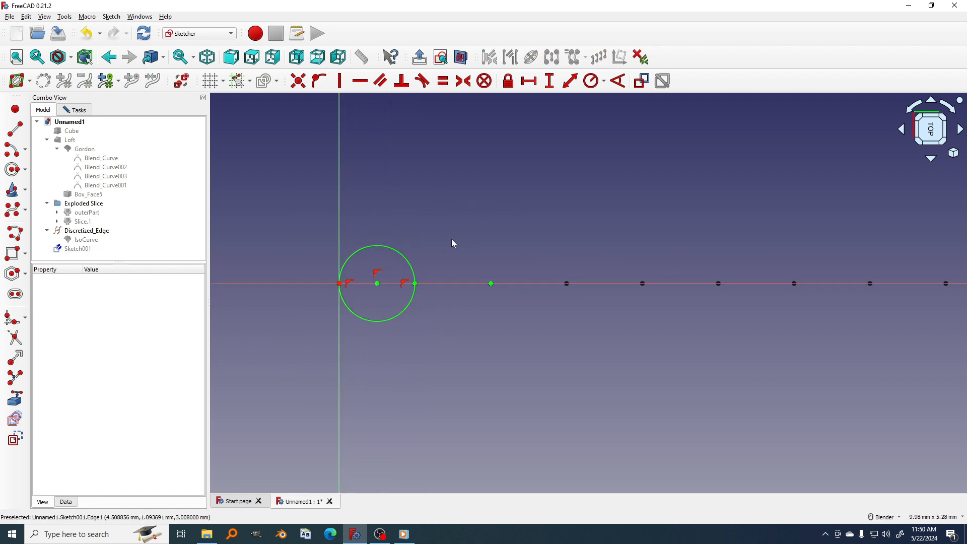
scroll(423, 272, "up", 1)
scroll(419, 282, "up", 2)
mouse_move(424, 280)
middle_mouse_down("shift")
mouse_move(416, 282)
mouse_move(427, 283)
middle_mouse_up("shift")
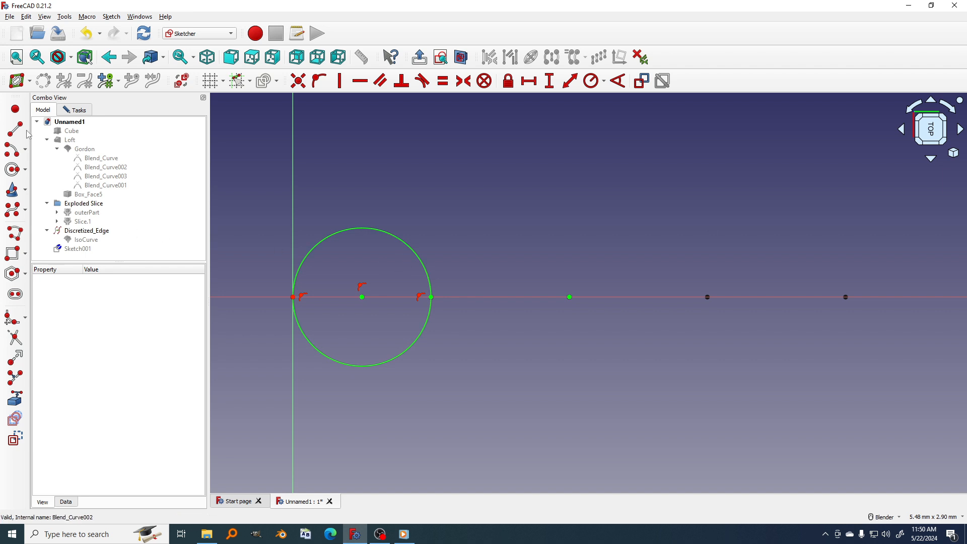
left_click(20, 113)
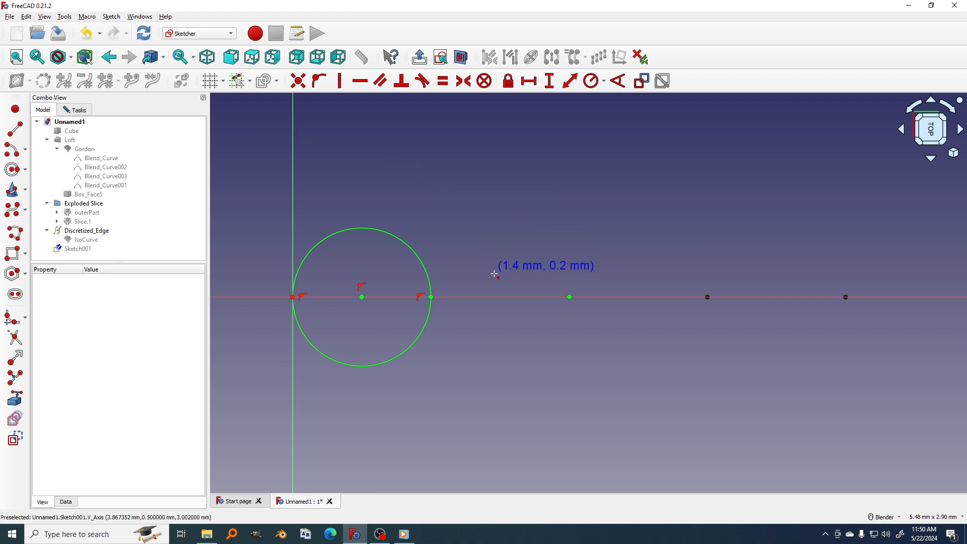
left_click(489, 297)
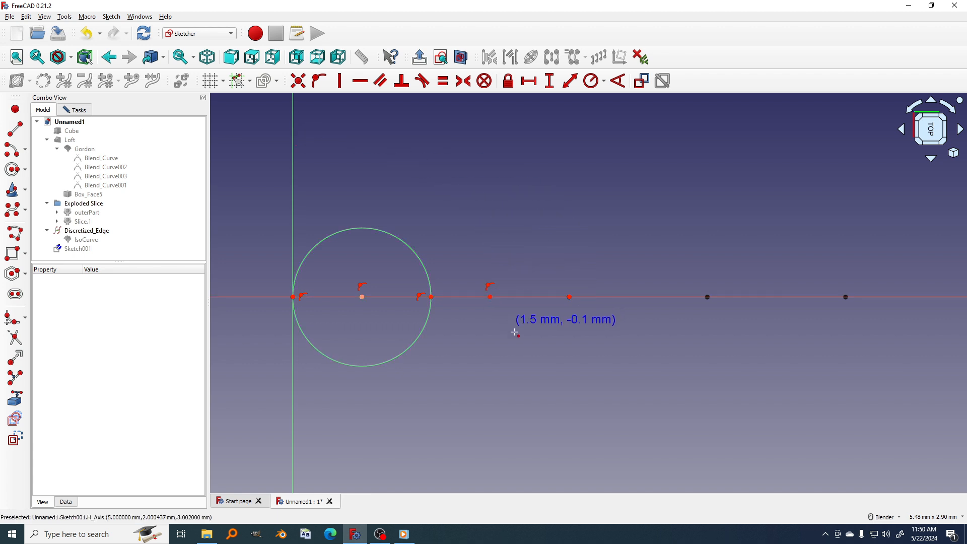
right_click(462, 345)
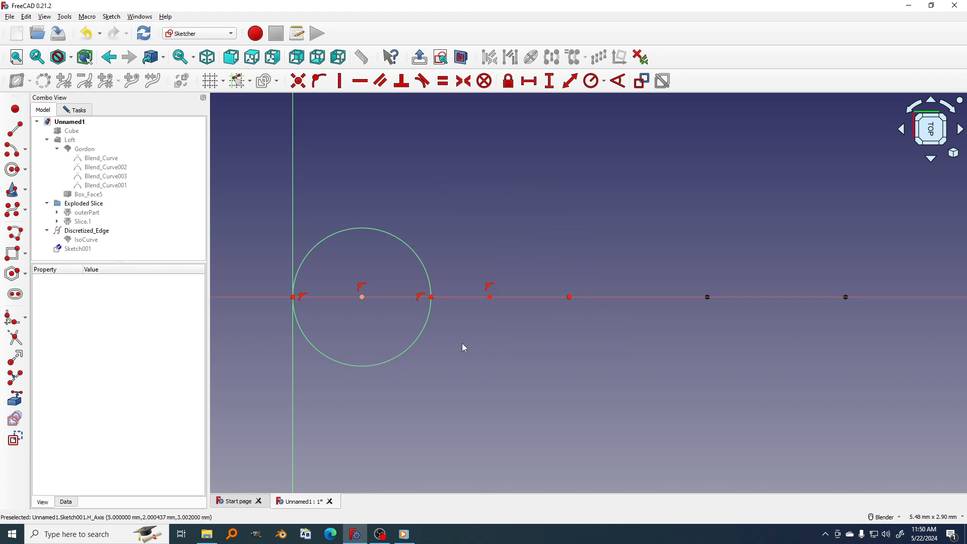
left_click(431, 298)
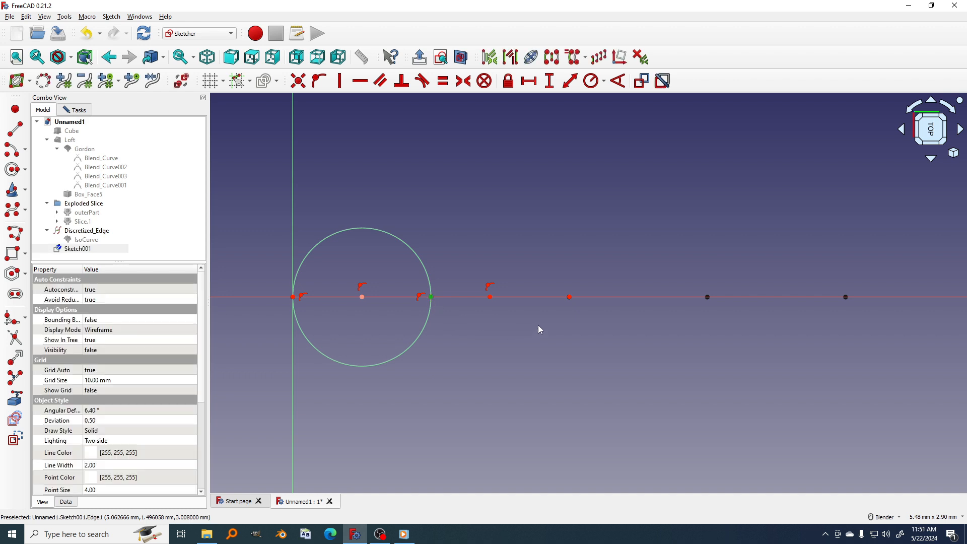
left_click(569, 299)
key("s")
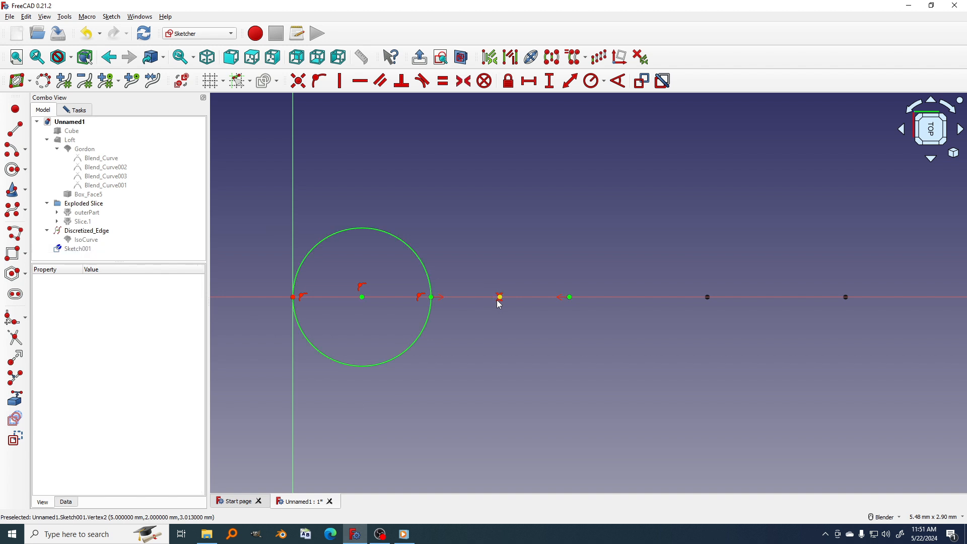
- Start a rectangular array of the circle, opening its column and row settings
scroll(495, 306, "down", 3)
scroll(495, 308, "up", 2)
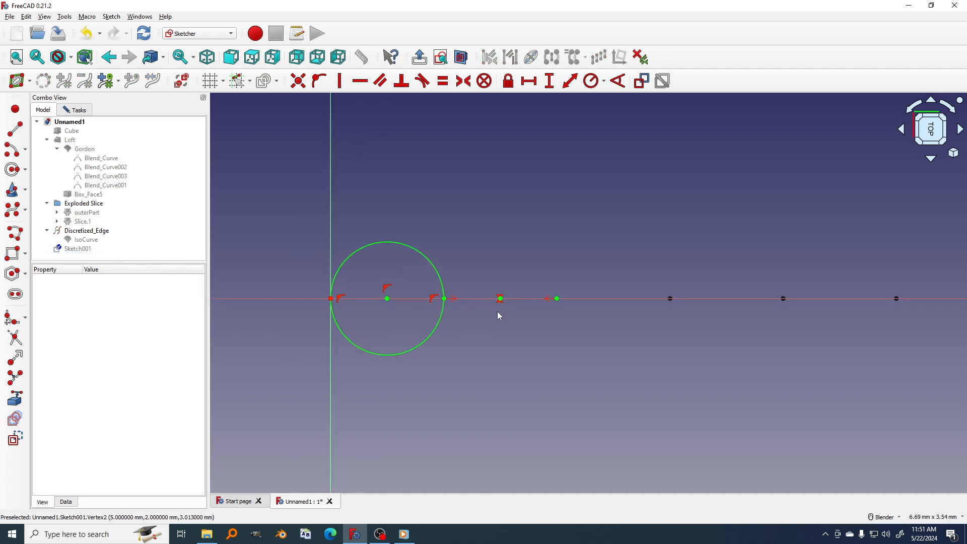
middle_click_drag(497, 311, 465, 320, "shift")
scroll(464, 319, "up", 1)
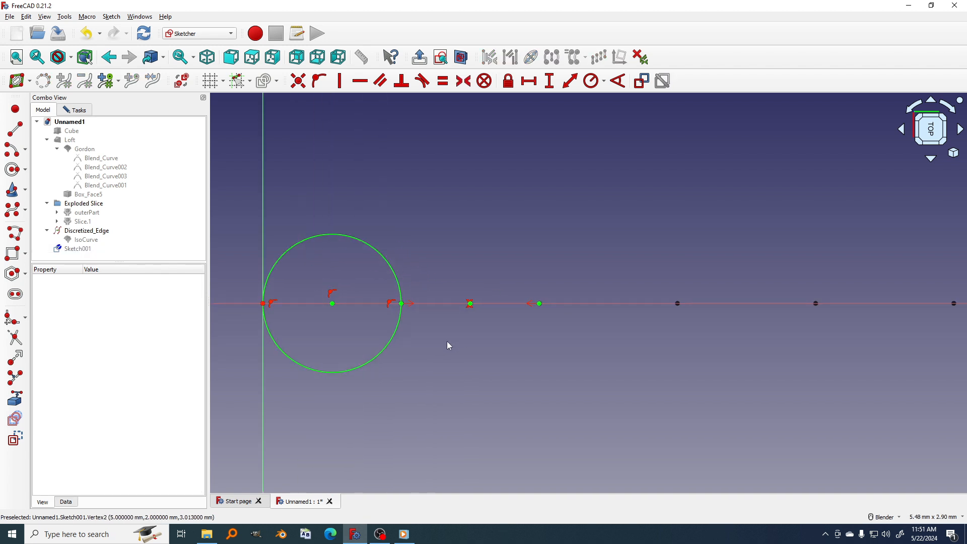
left_click(394, 342)
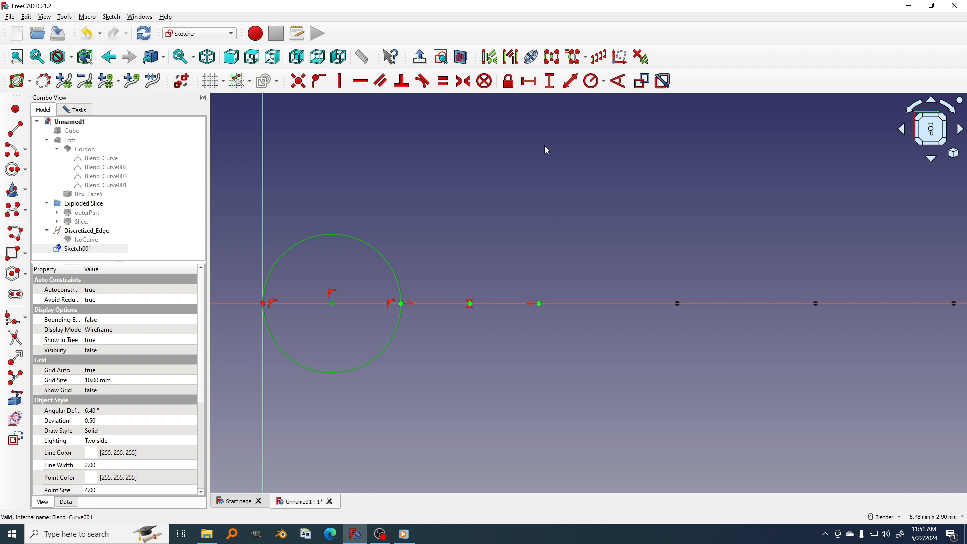
left_click(599, 58)
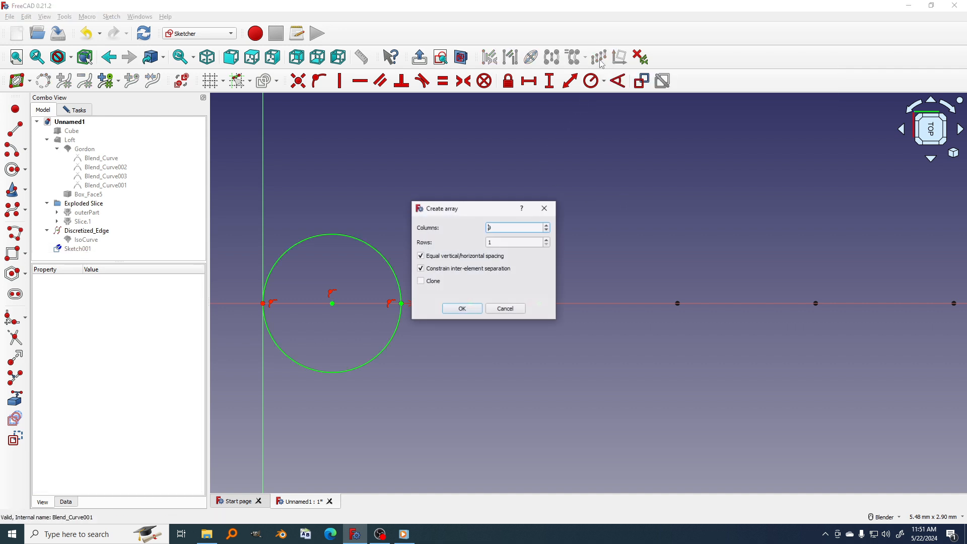
- Array the circle into one row of ten circles spaced 1 mm apart, with equal spacing and constrained inter-element separation
left_click(425, 258)
left_click(426, 257)
left_click(425, 269)
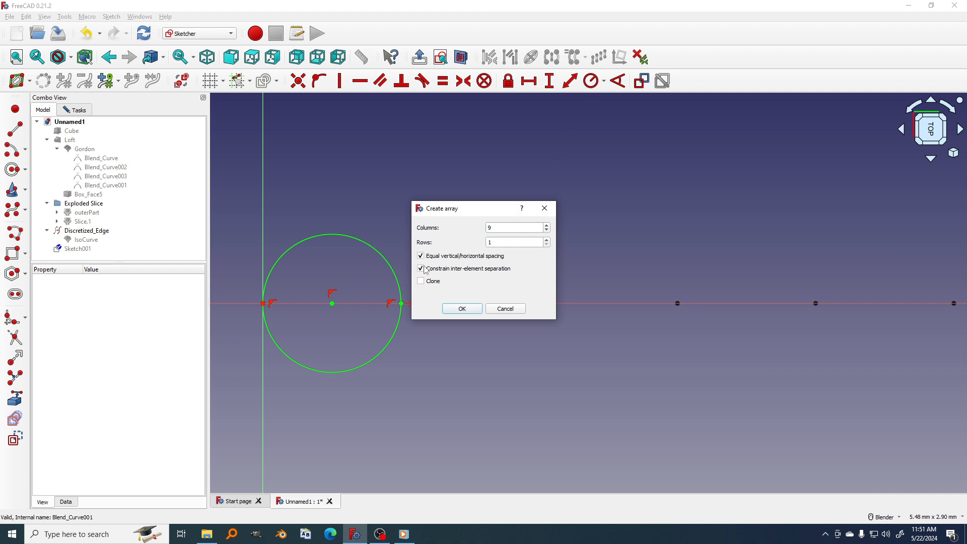
left_click(431, 271)
left_click_drag(479, 209, 360, 127)
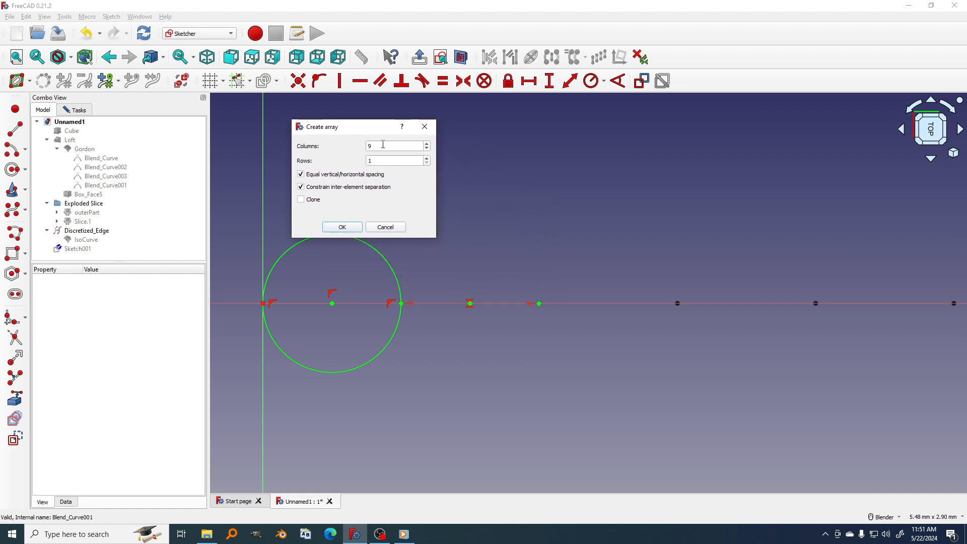
double_click(369, 145)
type("3")
left_click(352, 226)
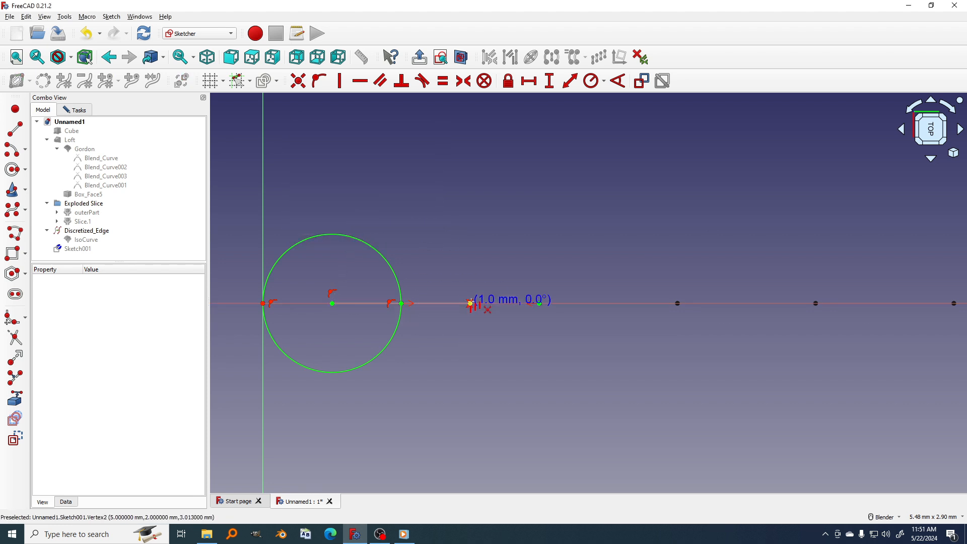
left_click(470, 303)
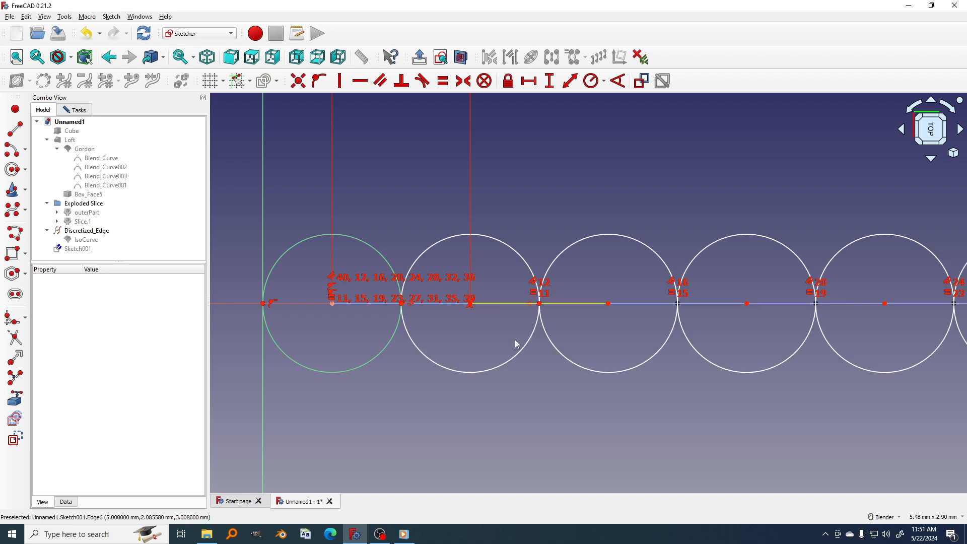
- Try to trim the upper half of the first circle in the row, and undo the attempt
scroll(503, 342, "down", 6)
mouse_move(573, 330)
middle_mouse_down("shift")
mouse_move(413, 331)
mouse_move(600, 329)
middle_mouse_up("shift")
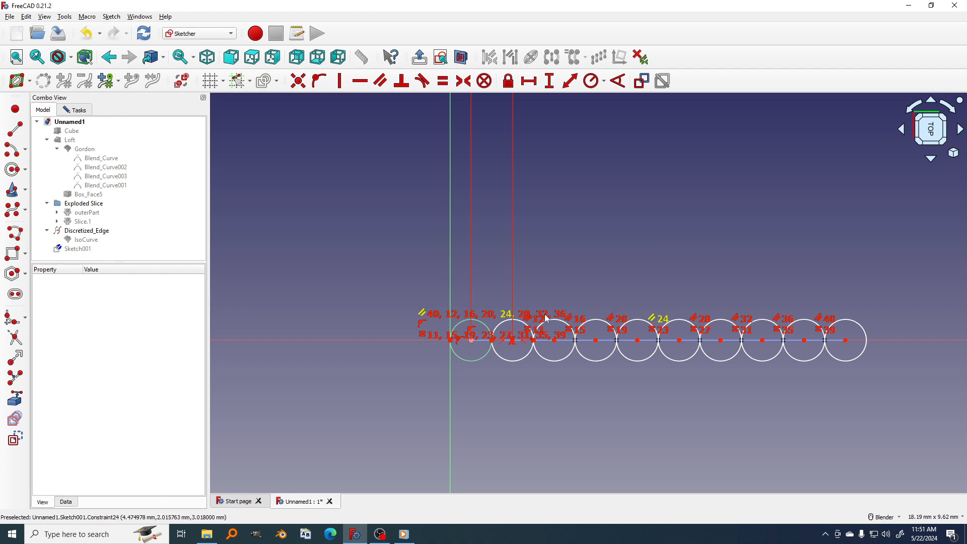
scroll(579, 331, "up", 2)
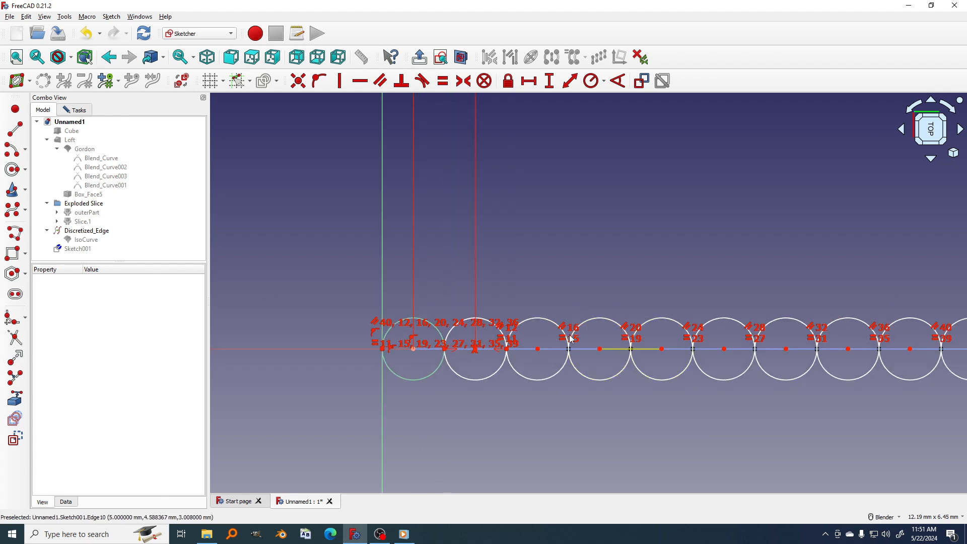
scroll(451, 340, "up", 5)
middle_click_drag(425, 332, 448, 321, "shift")
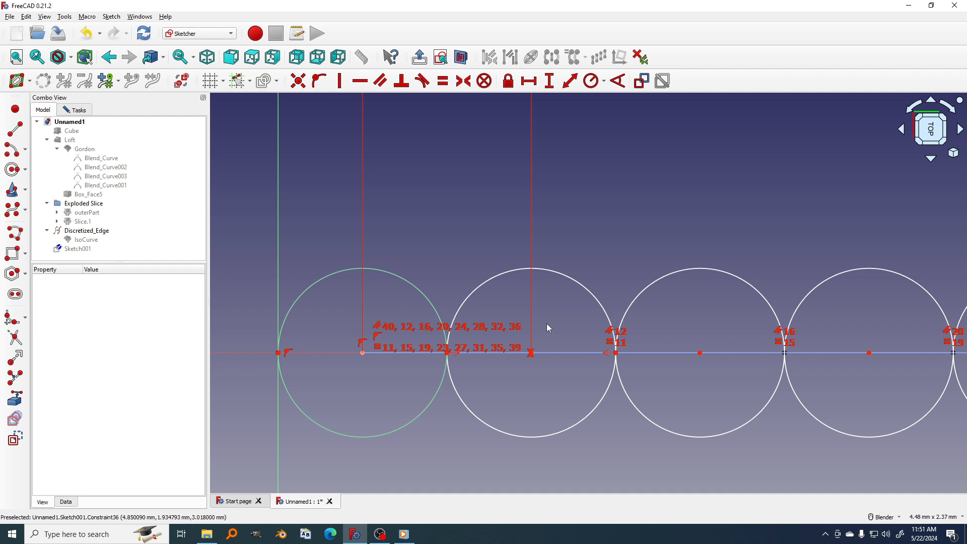
left_click(14, 338)
scroll(410, 244, "down", 2)
scroll(405, 248, "up", 1)
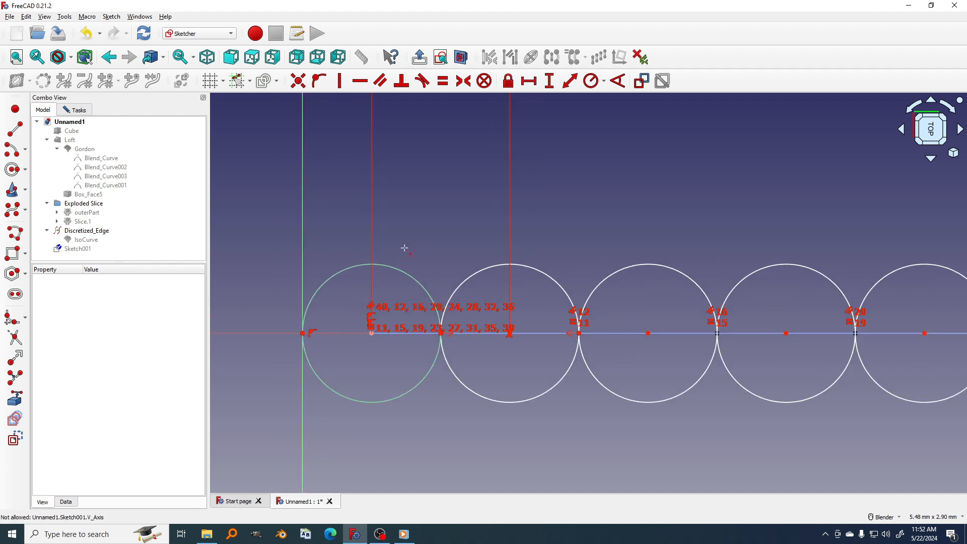
scroll(403, 251, "down", 3)
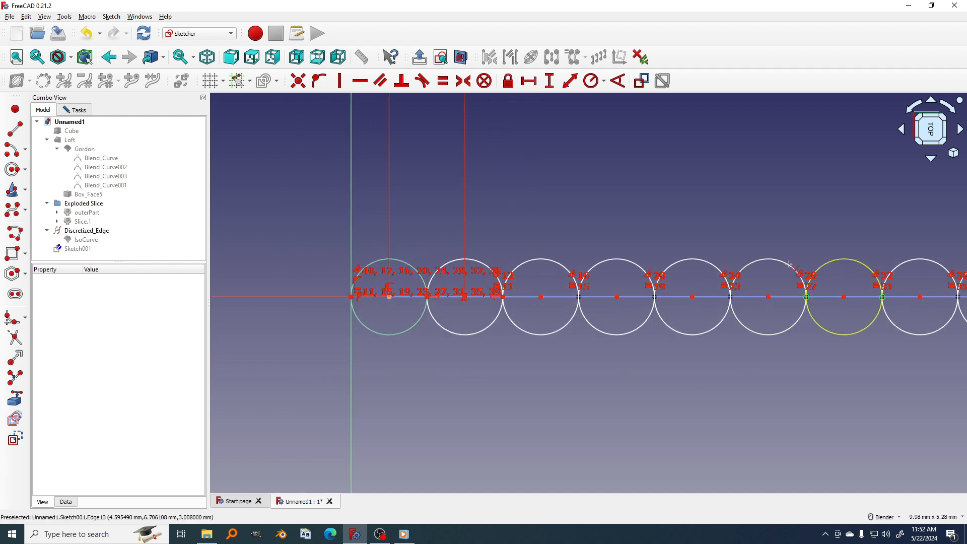
scroll(418, 250, "up", 3)
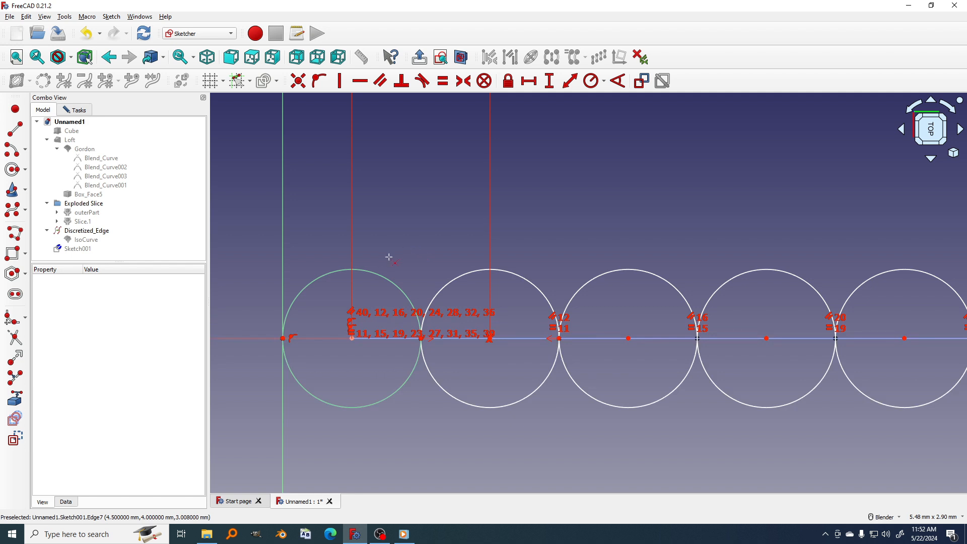
left_click(371, 273)
key("Delete")
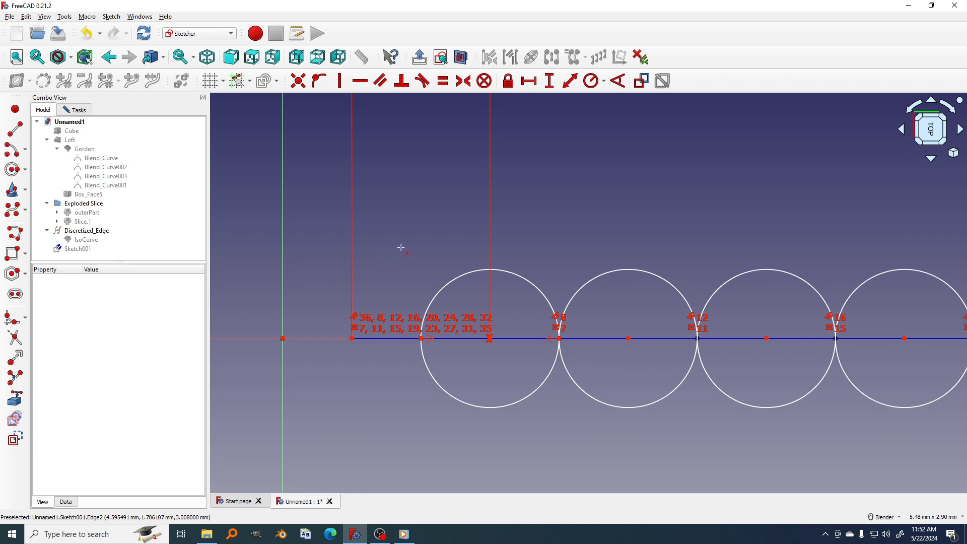
key("ctrl+z")
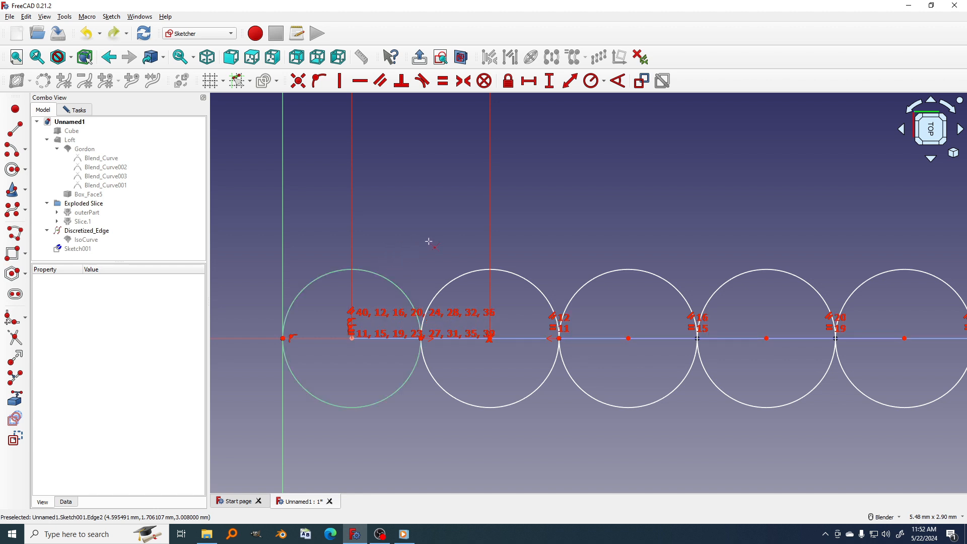
- Trim away the upper halves of the second through ninth circles in the row
middle_click_drag(425, 242, 356, 241, "shift")
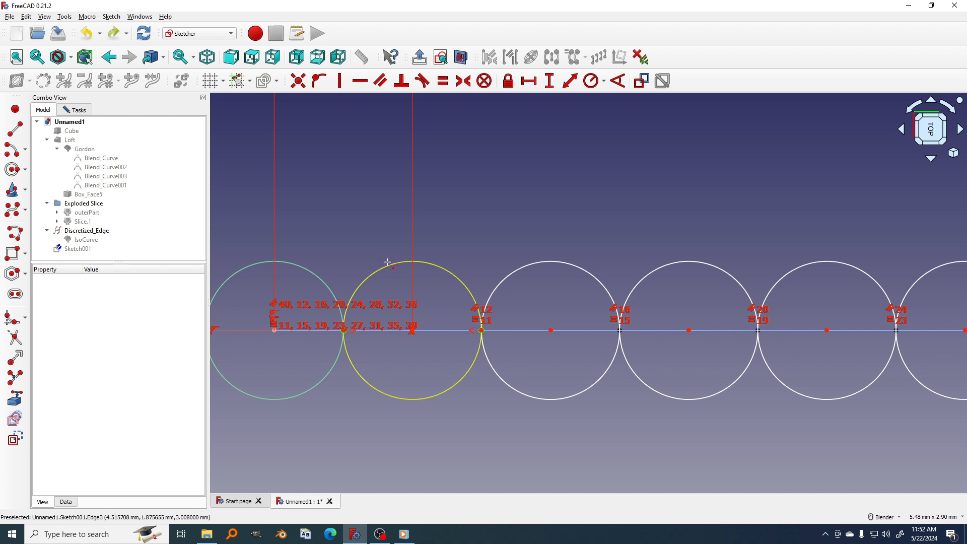
left_click(391, 262)
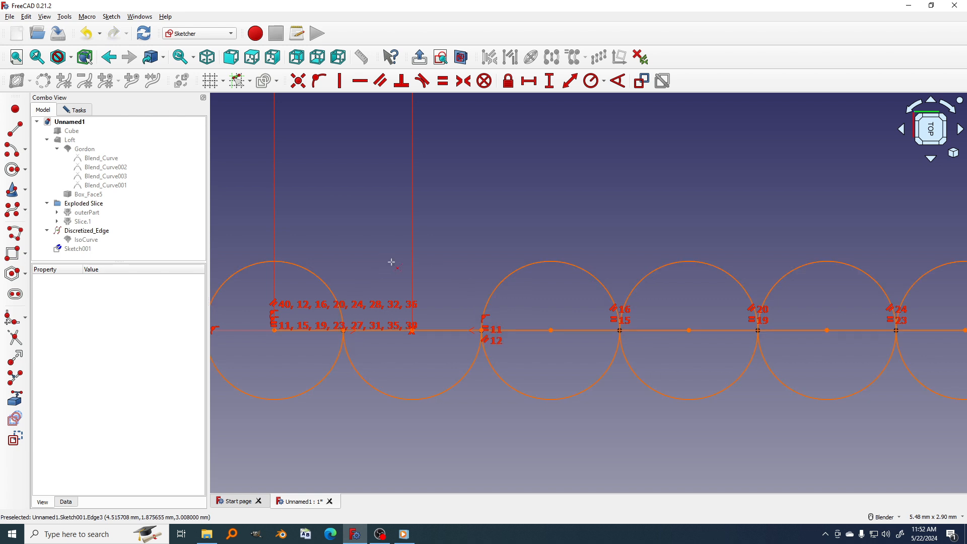
left_click(541, 260)
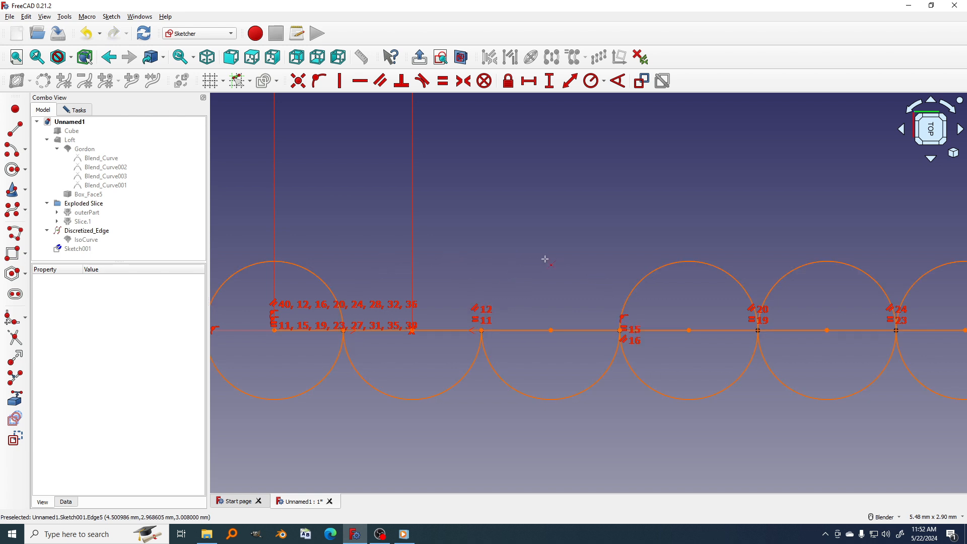
middle_click_drag(611, 234, 421, 233, "shift")
left_click(439, 259)
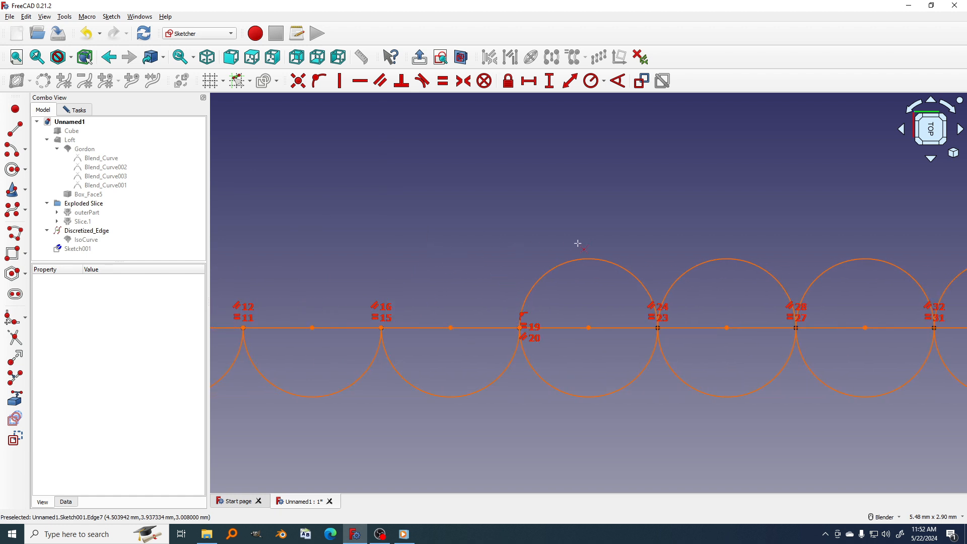
middle_click_drag(581, 234, 512, 237, "shift")
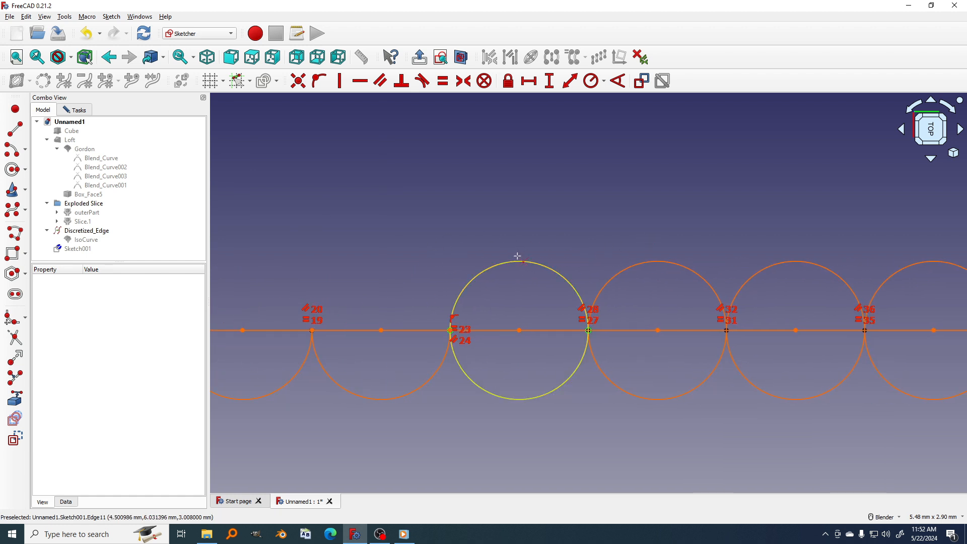
left_click(518, 259)
left_click(637, 262)
middle_click_drag(693, 244, 484, 250, "shift")
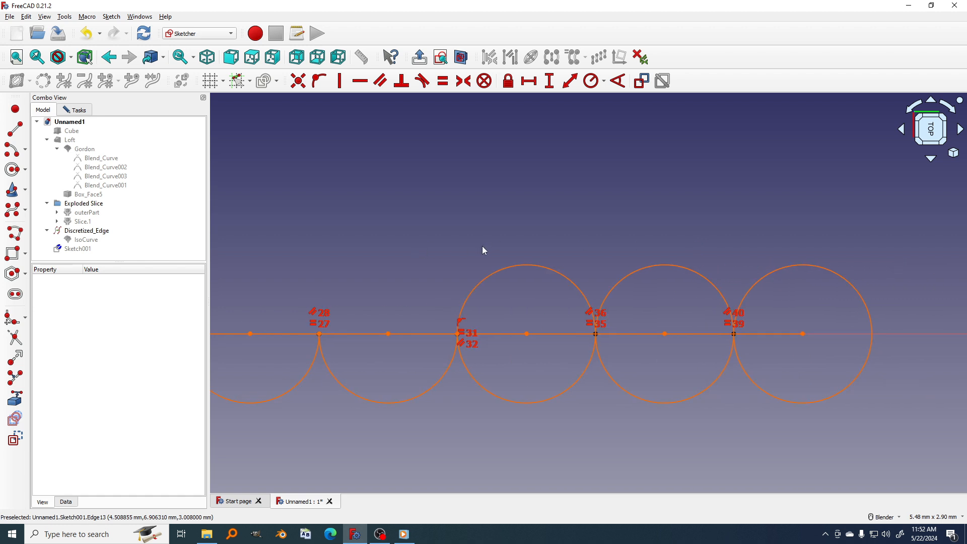
left_click(510, 263)
left_click(648, 268)
mouse_move(619, 250)
middle_mouse_down("shift")
mouse_move(507, 249)
mouse_move(472, 261)
middle_mouse_up("shift")
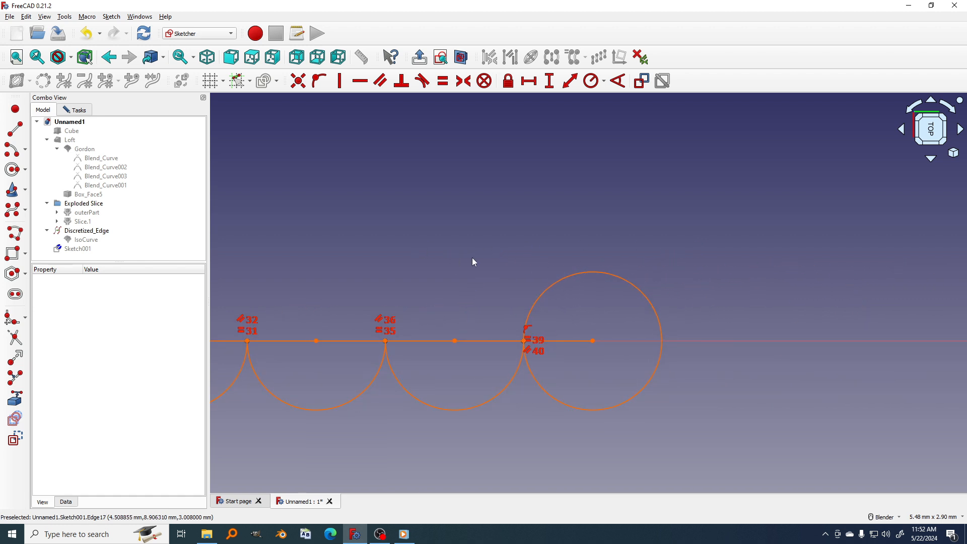
- Try to trim the upper half of the last circle in the row, and undo the attempt
left_click(584, 269)
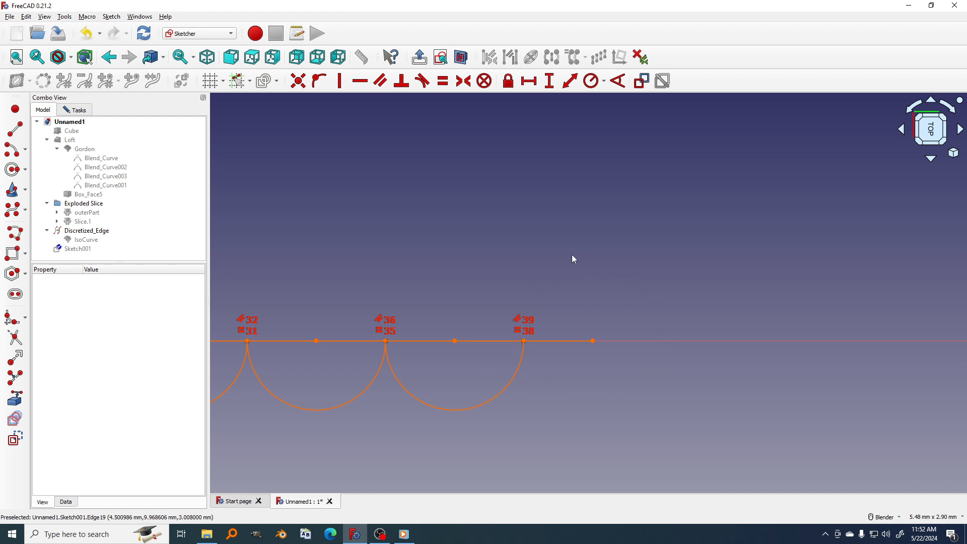
key("ctrl+z")
scroll(542, 261, "down", 5)
scroll(515, 258, "up", 3)
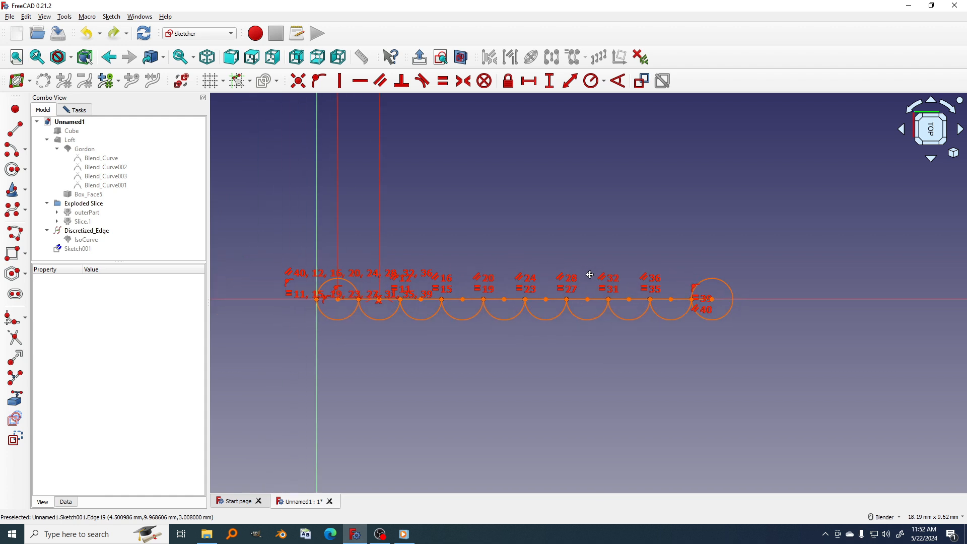
middle_click_drag(461, 299, 484, 300, "shift")
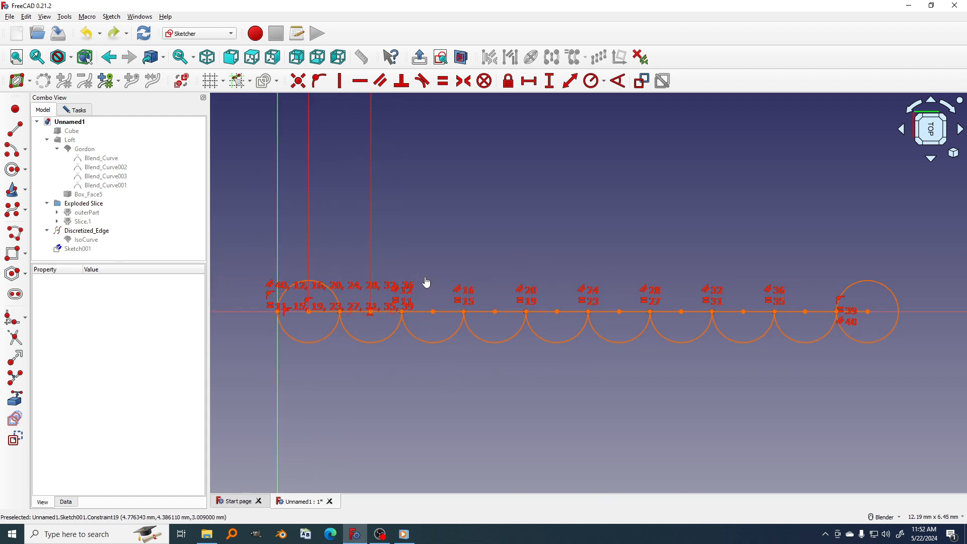
- Select the malformed constraint listed in the solver messages and re-solve the sketch
left_click(77, 111)
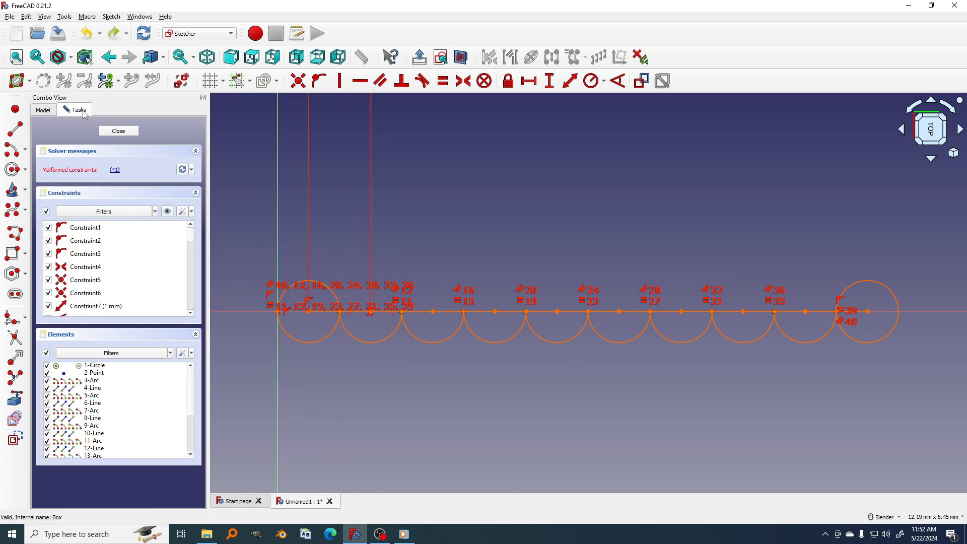
left_click(115, 170)
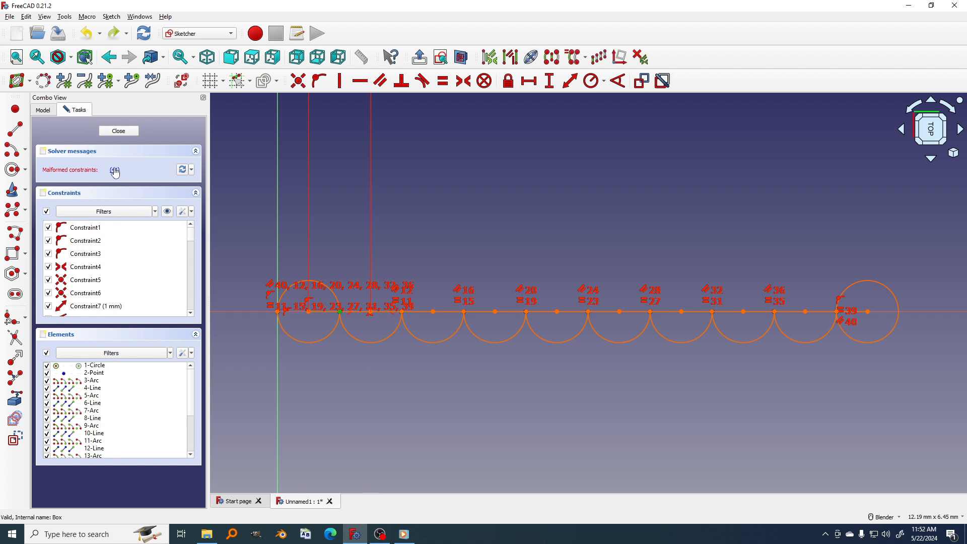
key("ctrl+y")
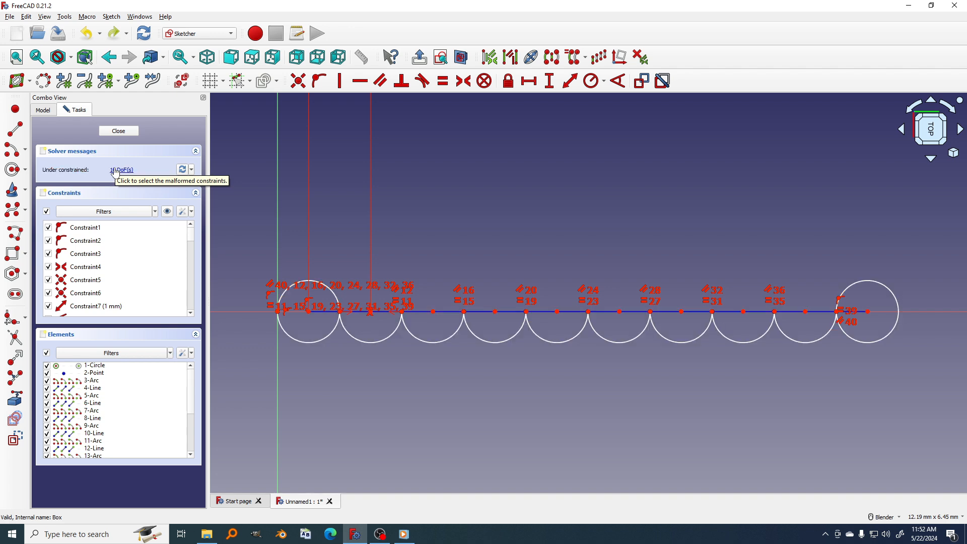
- Draw a line about 1 mm long on the horizontal axis from the first circle's centre outward past the origin
scroll(396, 280, "up", 3)
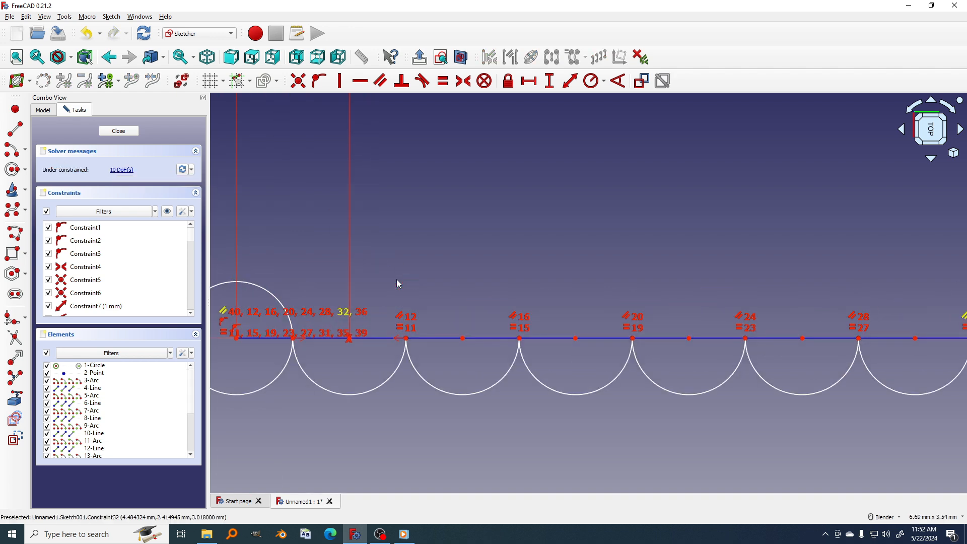
mouse_move(396, 280)
middle_mouse_down("shift")
mouse_move(445, 261)
mouse_move(265, 202)
mouse_move(126, 250)
mouse_move(242, 263)
middle_mouse_up("shift")
scroll(394, 260, "down", 2)
middle_click_drag(322, 283, 489, 306, "shift")
scroll(431, 298, "up", 3)
left_click(22, 144)
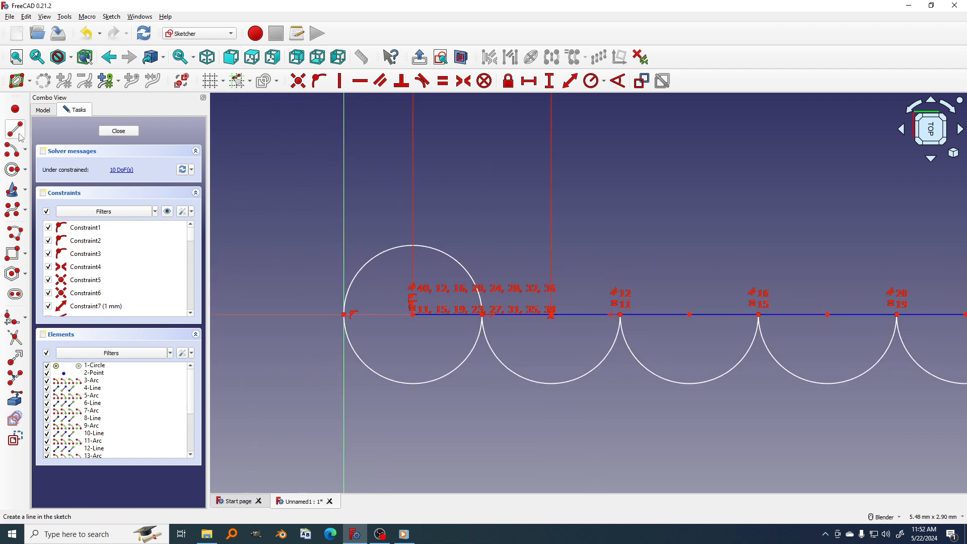
left_click(413, 315)
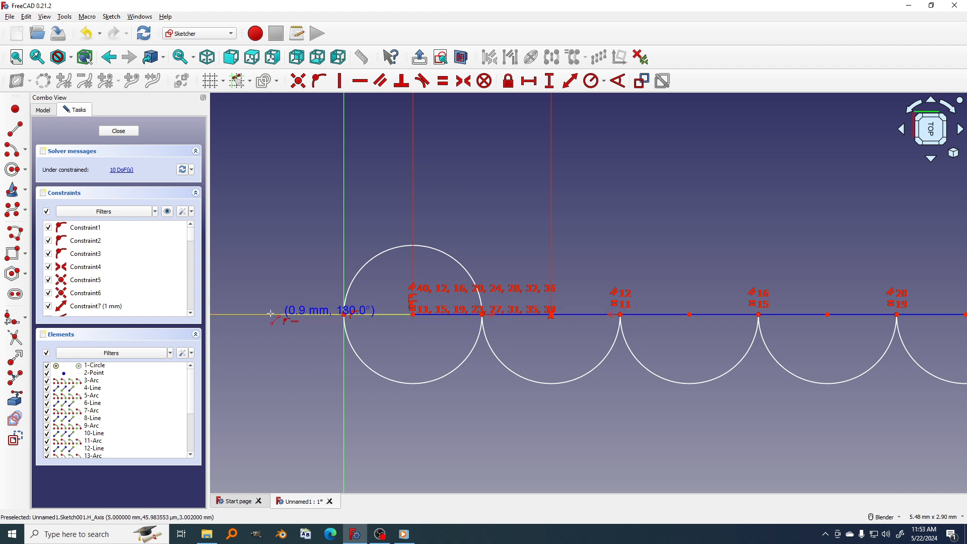
left_click(266, 315)
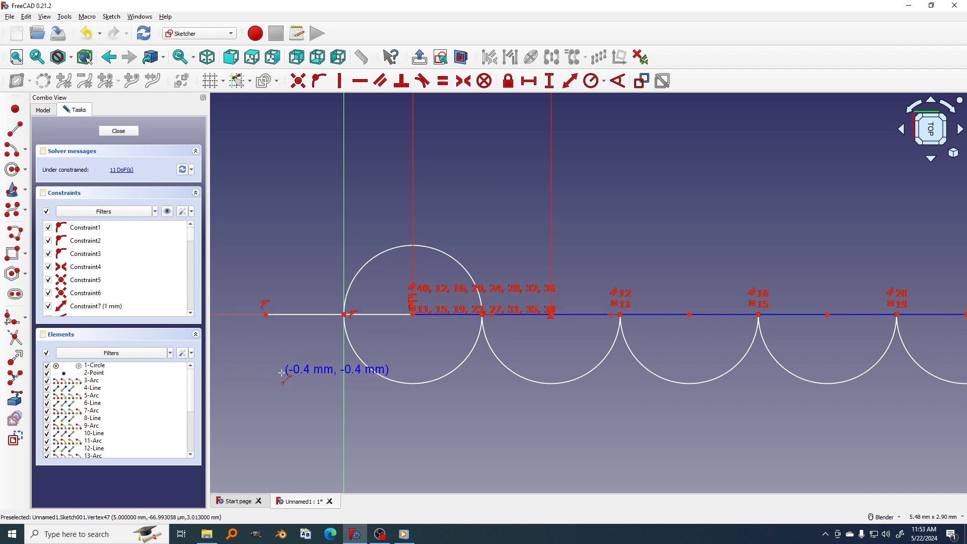
- Draw a line on the horizontal axis from the last circle's centre outward past its edge, and end the Line tool
scroll(389, 366, "down", 7)
middle_click_drag(725, 335, 381, 309, "shift")
scroll(381, 308, "up", 1)
scroll(381, 308, "up", 5)
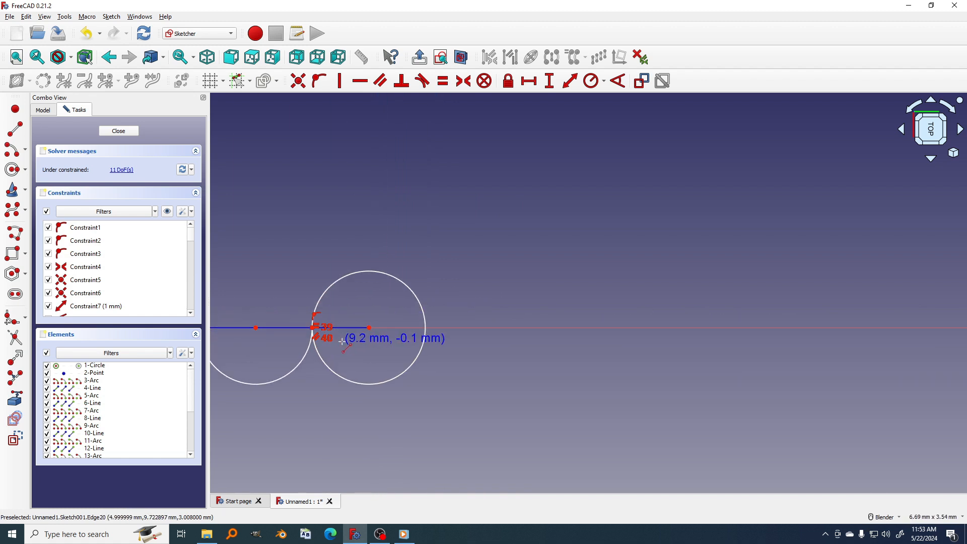
left_click(377, 321)
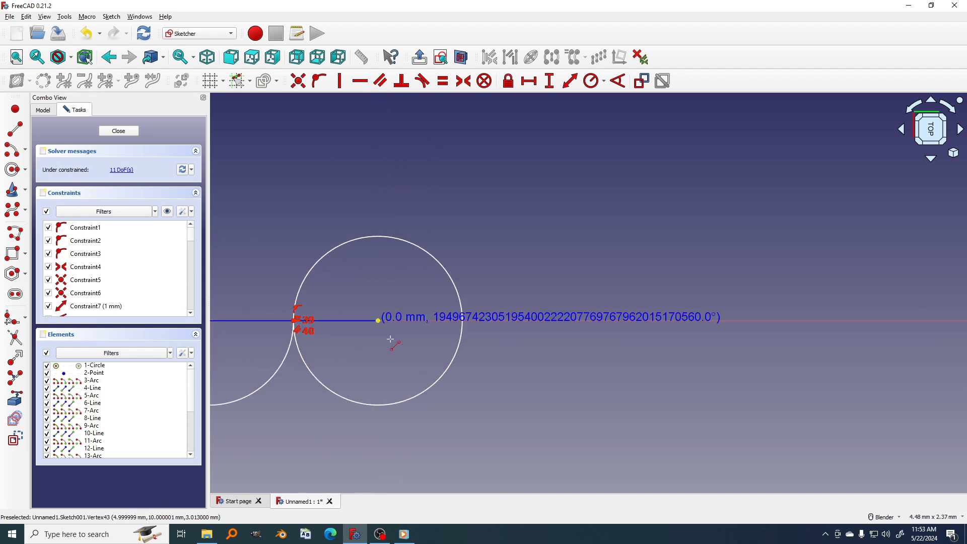
left_click(522, 320)
right_click(517, 367)
scroll(512, 364, "down", 3)
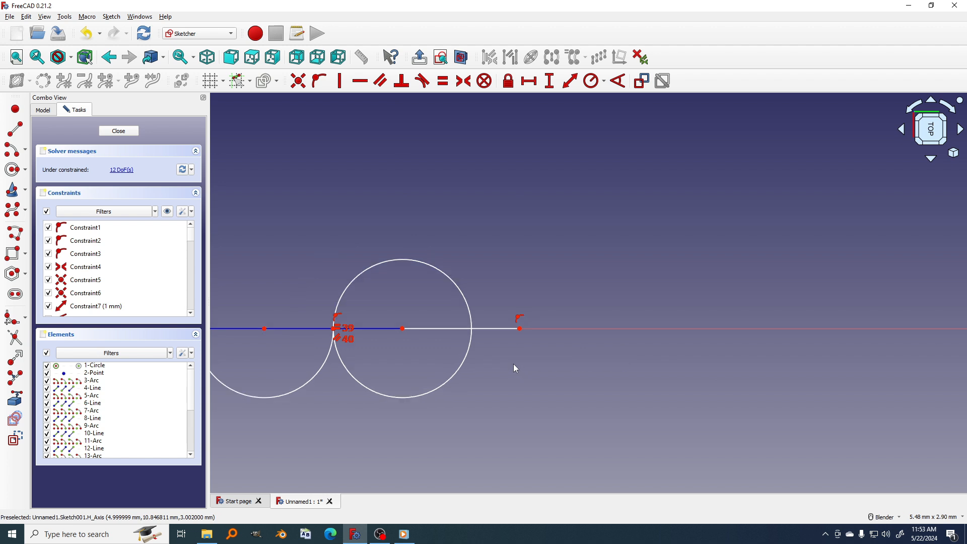
- Convert the horizontal lines at the first and last circles into construction geometry
left_click(463, 343)
scroll(519, 349, "down", 4)
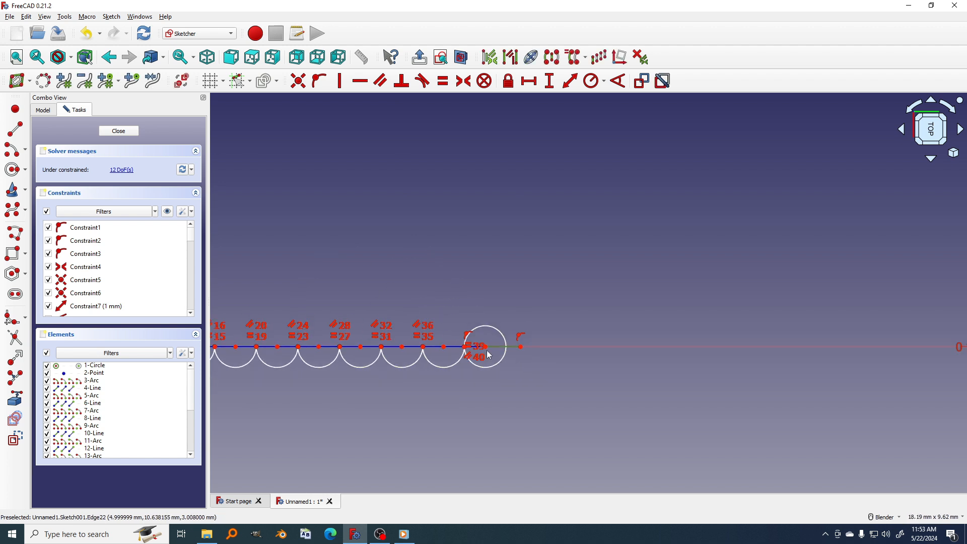
middle_click_drag(487, 352, 838, 350, "shift")
scroll(447, 347, "up", 3)
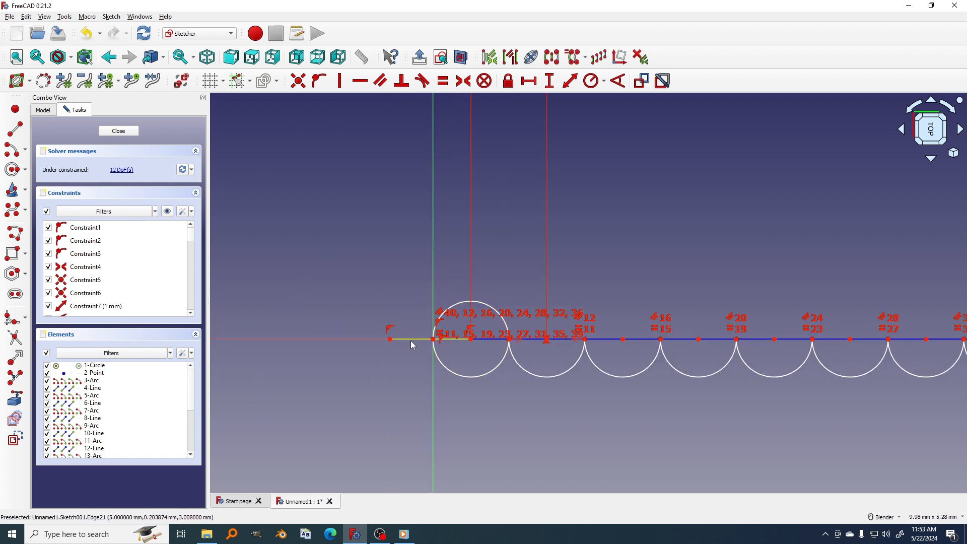
left_click(410, 340)
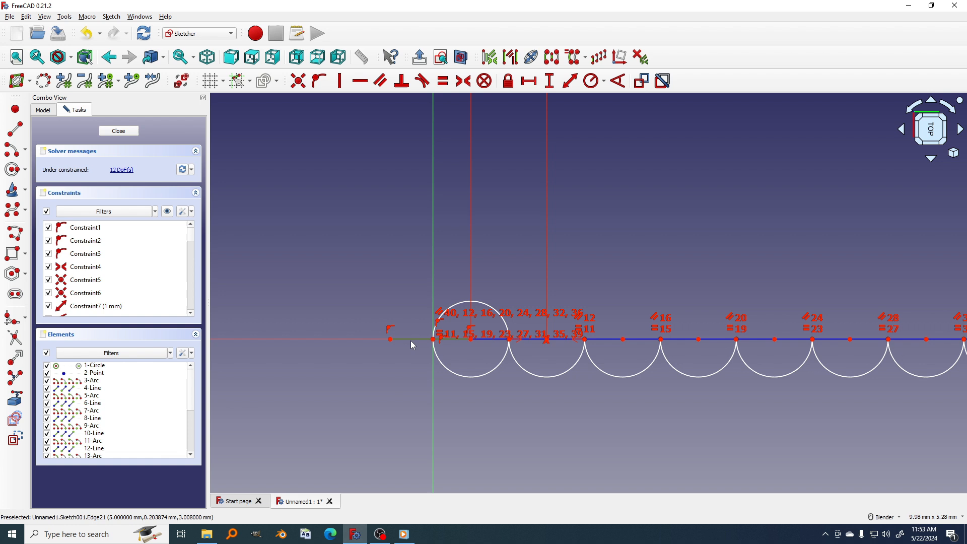
left_click(16, 447)
middle_click_drag(378, 352, 307, 346, "shift")
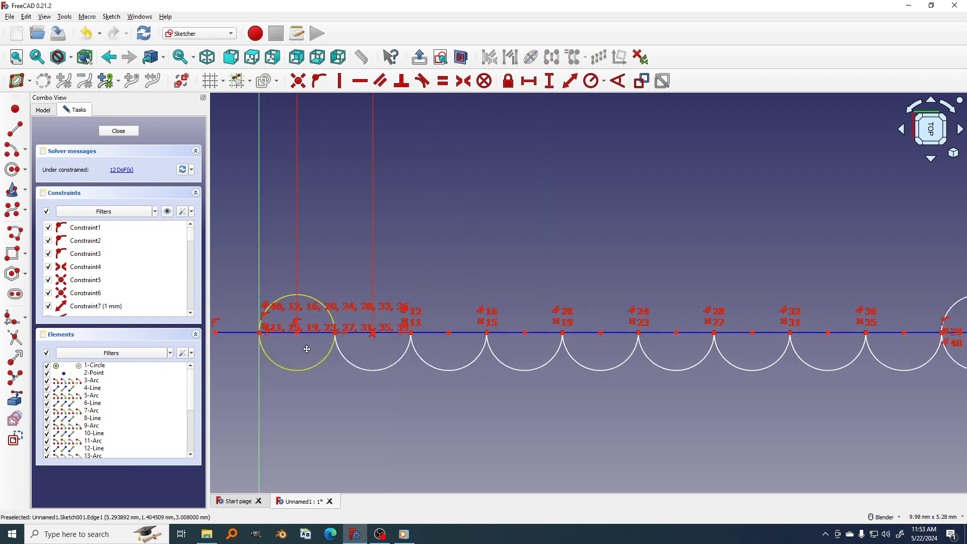
- Trim away the upper halves of the first and last circles in the row
scroll(371, 356, "down", 2)
scroll(370, 353, "down", 2)
middle_click_drag(402, 347, 489, 364, "shift")
scroll(479, 364, "up", 4)
middle_click_drag(368, 357, 448, 358, "shift")
scroll(446, 358, "up", 2)
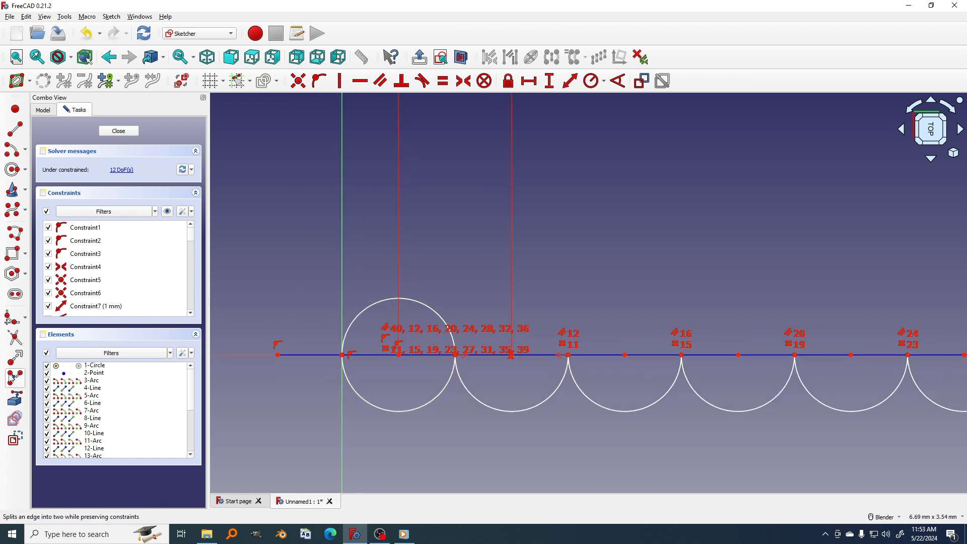
left_click(14, 340)
left_click(374, 304)
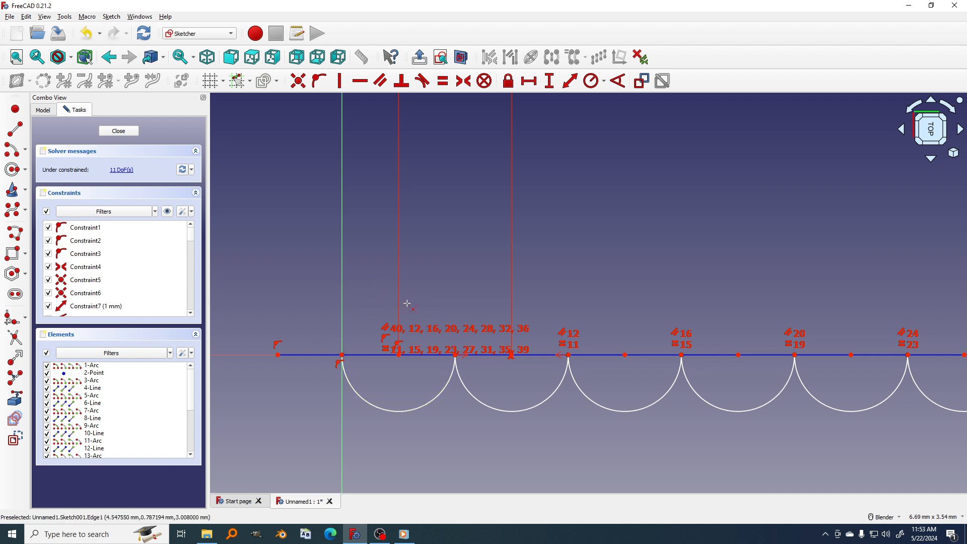
scroll(406, 304, "down", 3)
middle_click_drag(670, 280, 307, 294, "shift")
left_click(543, 321)
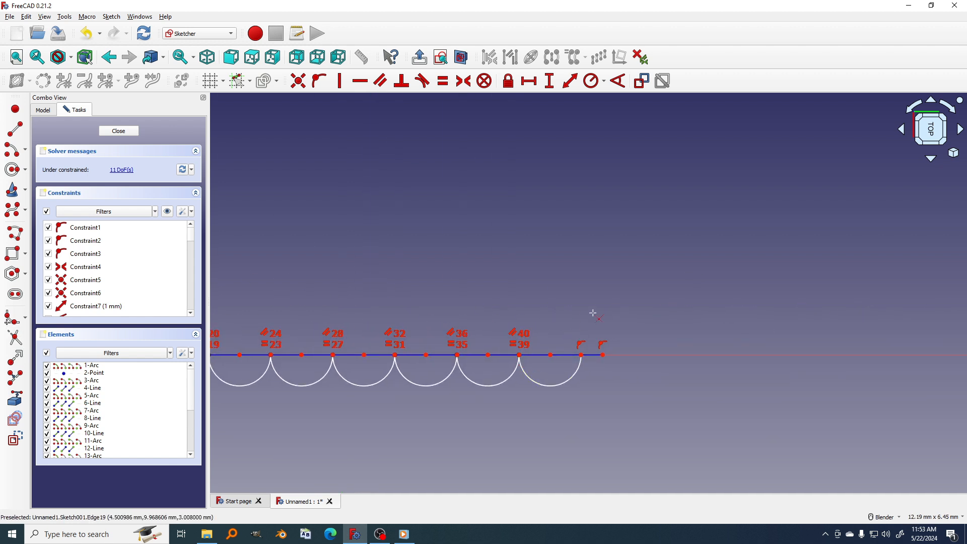
- Fillet the cusp between the first and second arcs, picking both arcs just below their shared point
mouse_move(479, 302)
middle_mouse_down("shift")
mouse_move(599, 306)
mouse_move(528, 305)
mouse_move(550, 279)
middle_mouse_up("shift")
scroll(547, 308, "up", 1)
scroll(509, 301, "up", 1)
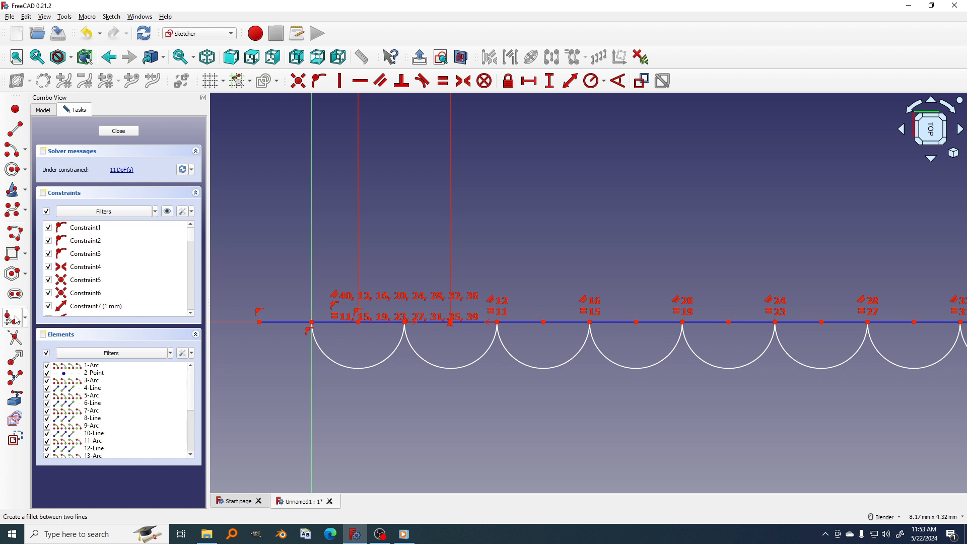
scroll(422, 306, "down", 5)
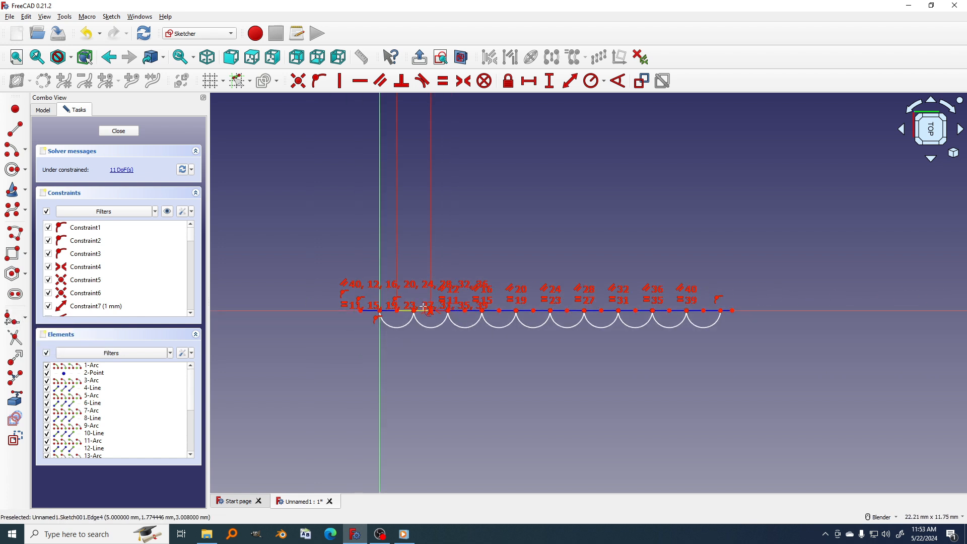
scroll(423, 307, "up", 1)
scroll(423, 307, "up", 5)
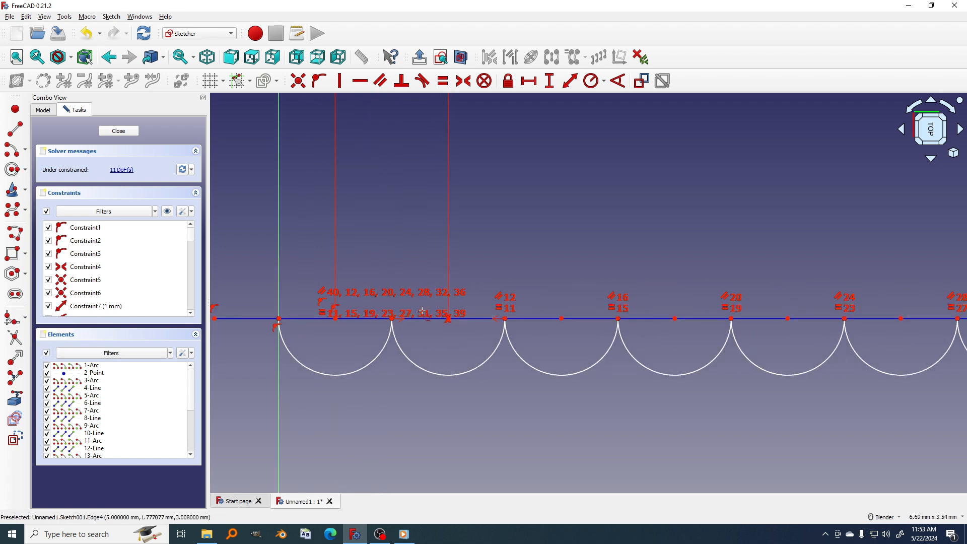
scroll(423, 314, "down", 5)
scroll(425, 315, "up", 11)
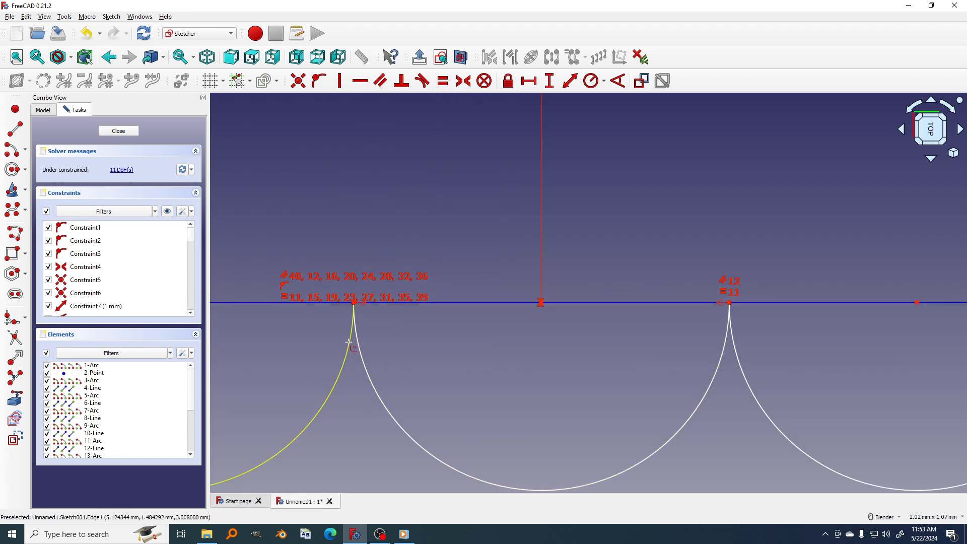
left_click(351, 349)
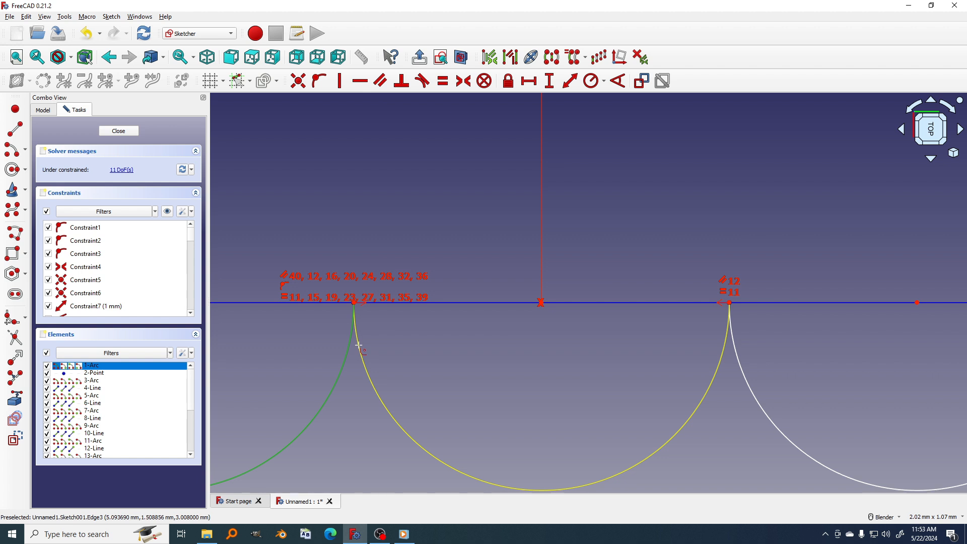
left_click(358, 347)
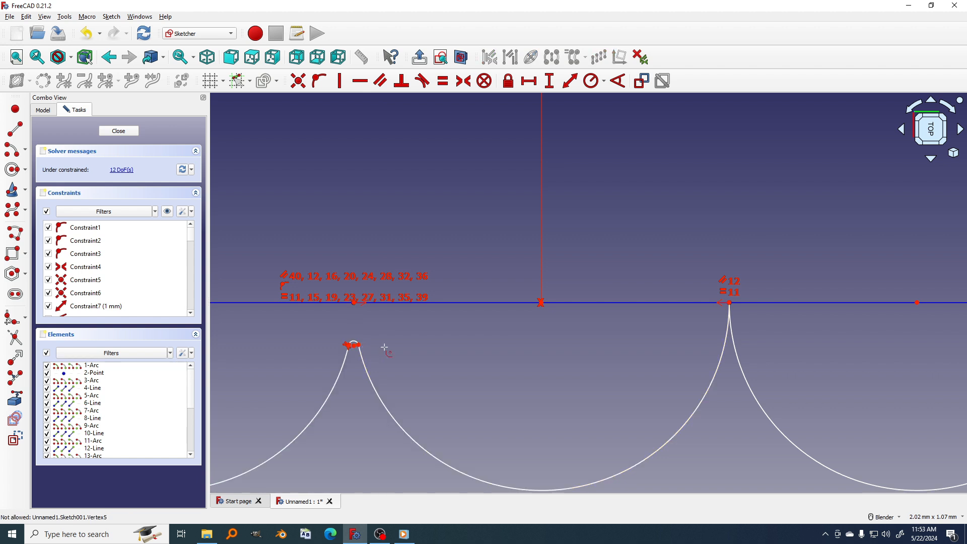
- Fillet the cusps between the second and third arcs and between the third and fourth arcs
scroll(402, 351, "down", 5)
middle_click_drag(481, 336, 377, 338, "shift")
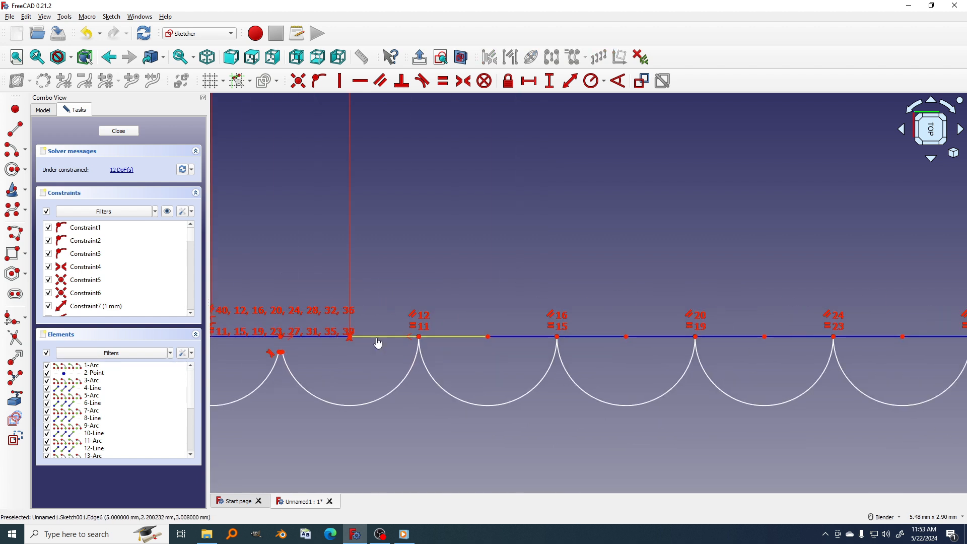
scroll(377, 338, "up", 1)
left_click(422, 365)
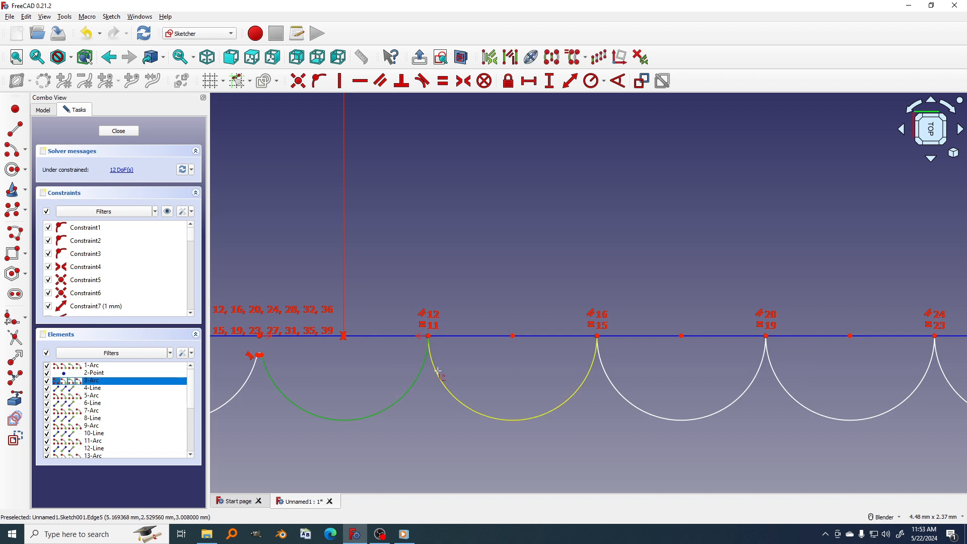
left_click(441, 373)
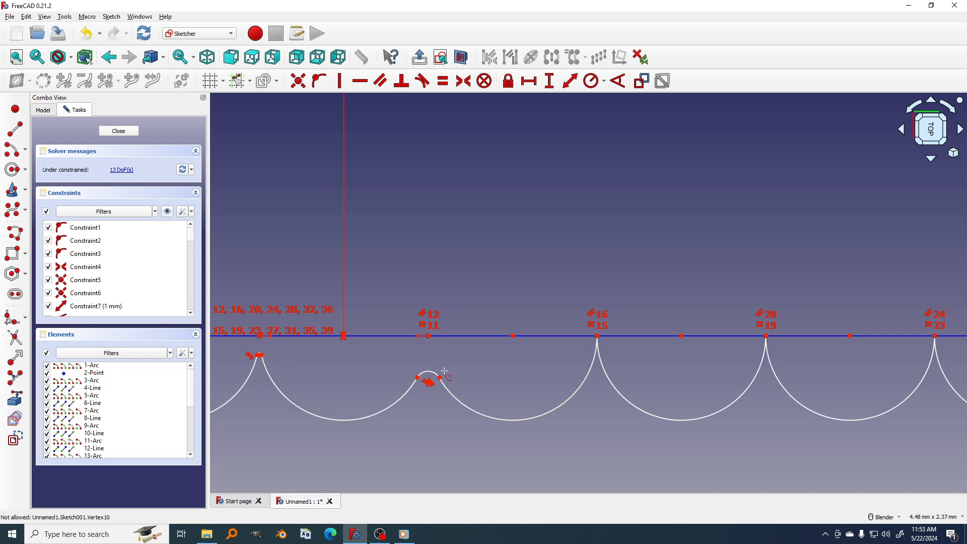
left_click(590, 370)
left_click(604, 368)
- Fillet the cusps between the fourth and fifth arcs and between the fifth and sixth arcs
middle_click_drag(654, 367, 305, 361, "shift")
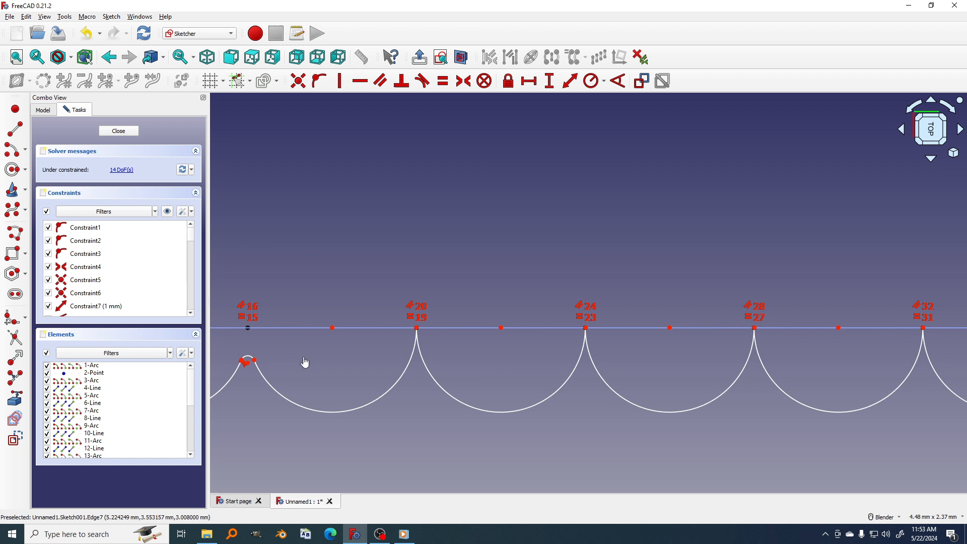
left_click(410, 352)
left_click(431, 373)
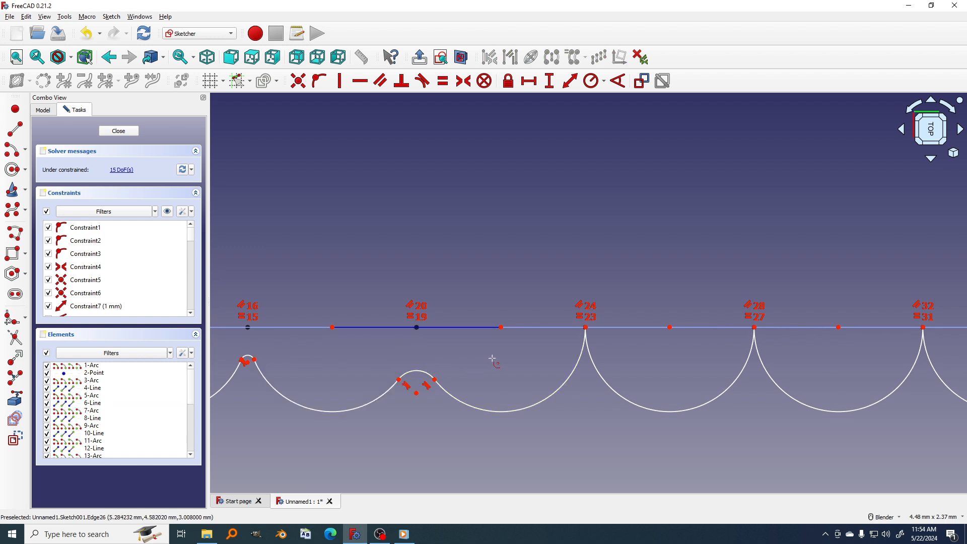
middle_click_drag(578, 355, 458, 352, "shift")
left_click(458, 350)
left_click(471, 356)
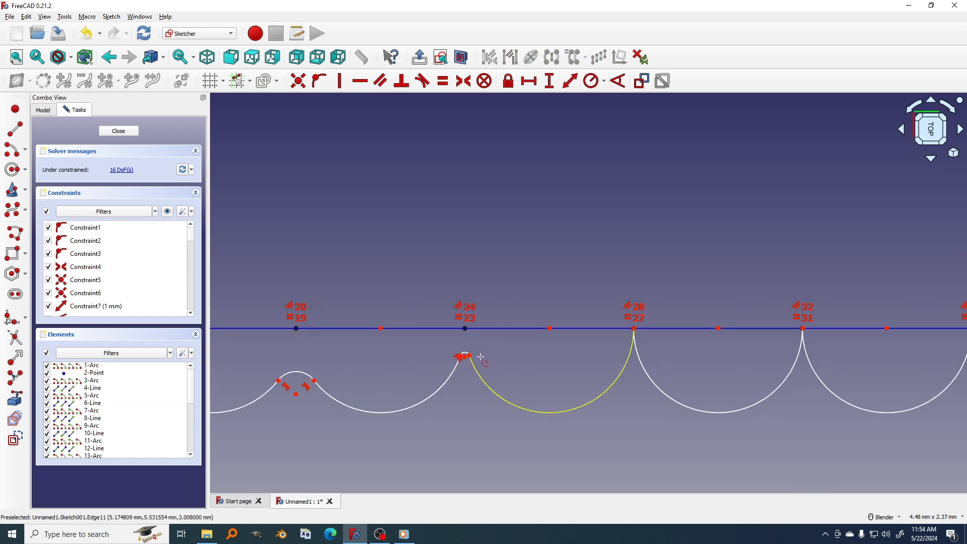
- Fillet the cusps between the sixth and seventh arcs and between the seventh and eighth arcs
middle_click_drag(524, 354, 330, 361, "shift")
left_click(432, 359)
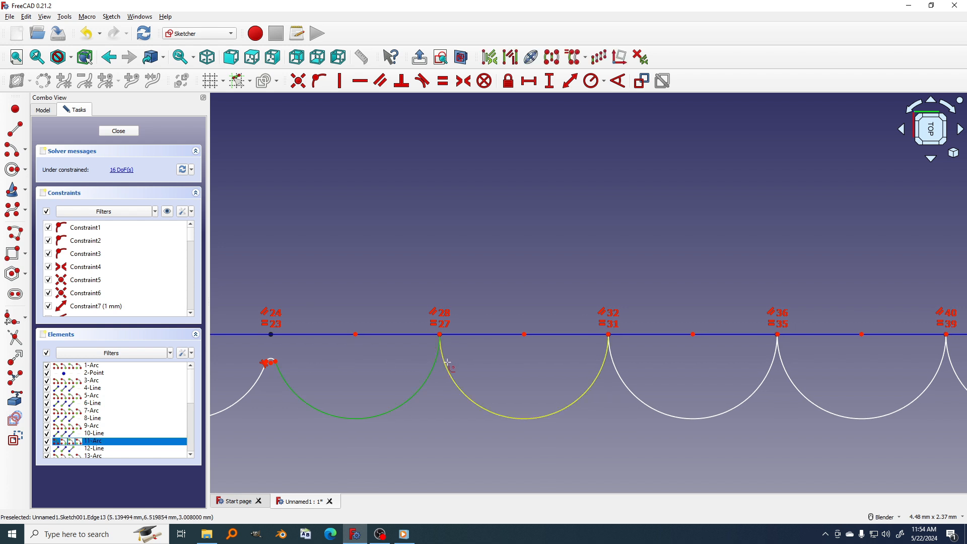
left_click(445, 360)
middle_click_drag(557, 358, 401, 366, "shift")
left_click(444, 371)
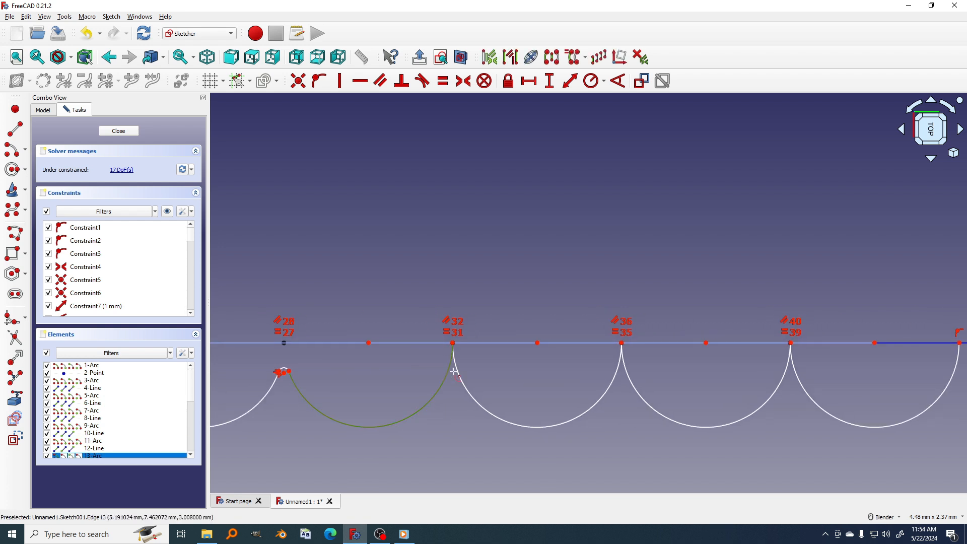
left_click(457, 375)
- Fillet the last two cusps, between the eighth and ninth arcs and between the ninth and tenth arcs
middle_click_drag(586, 367, 393, 372, "shift")
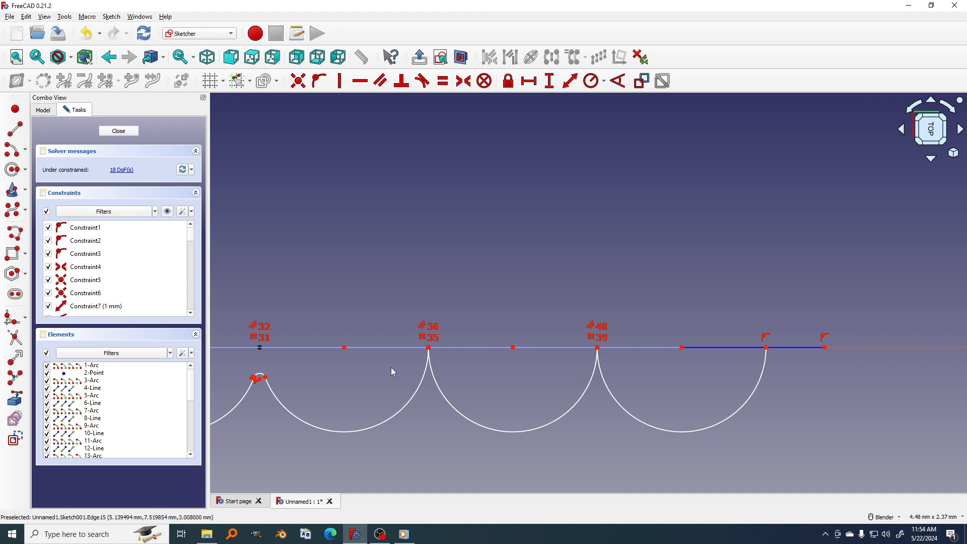
left_click(422, 374)
left_click(441, 386)
middle_click_drag(498, 369, 348, 371, "shift")
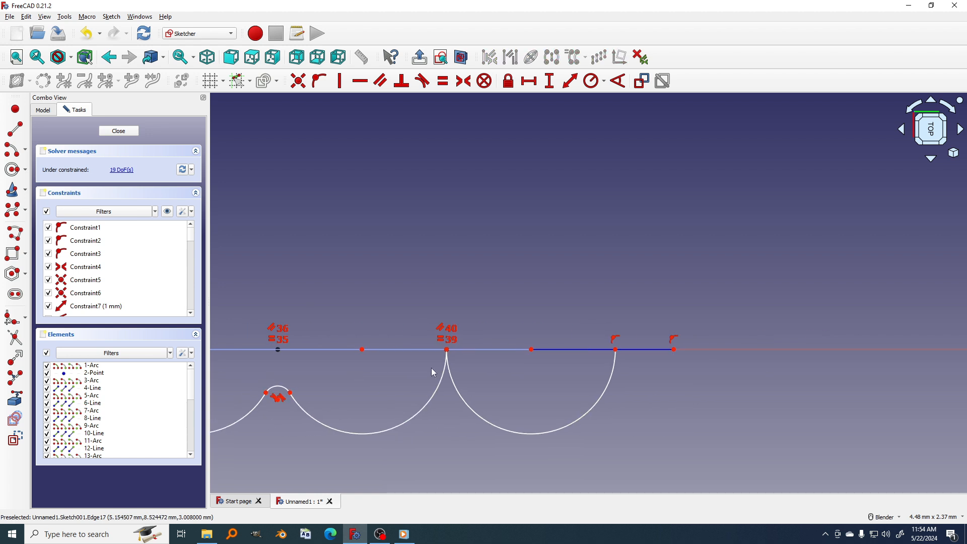
left_click(444, 368)
left_click(453, 379)
- Close the scalloped sketch and make the IsoCurve visible in the model
scroll(455, 371, "down", 4)
middle_click_drag(455, 372, 531, 372, "shift")
middle_click_drag(563, 298, 841, 285, "shift")
scroll(725, 288, "down", 1)
mouse_move(663, 282)
middle_mouse_down("shift")
mouse_move(731, 287)
mouse_move(715, 297)
middle_mouse_up("shift")
scroll(733, 292, "down", 1)
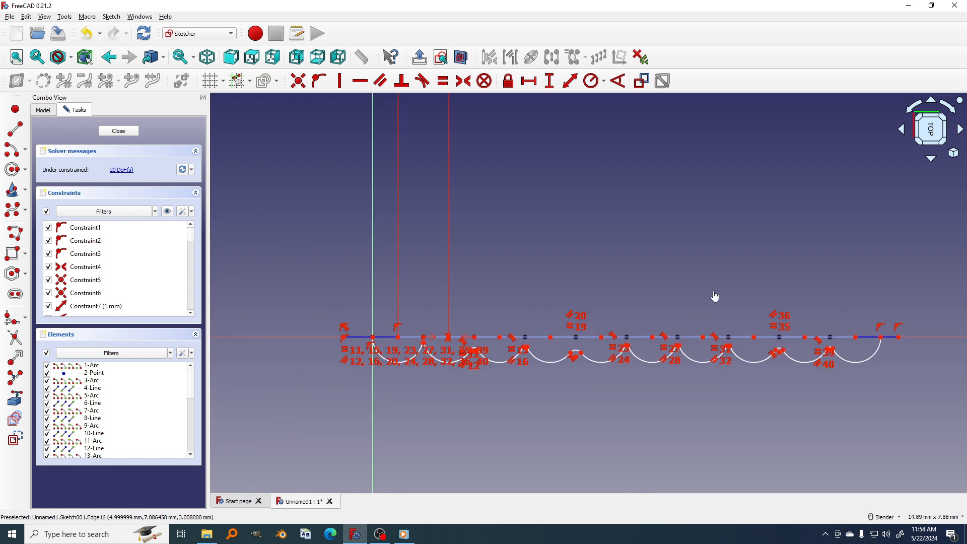
left_click(119, 131)
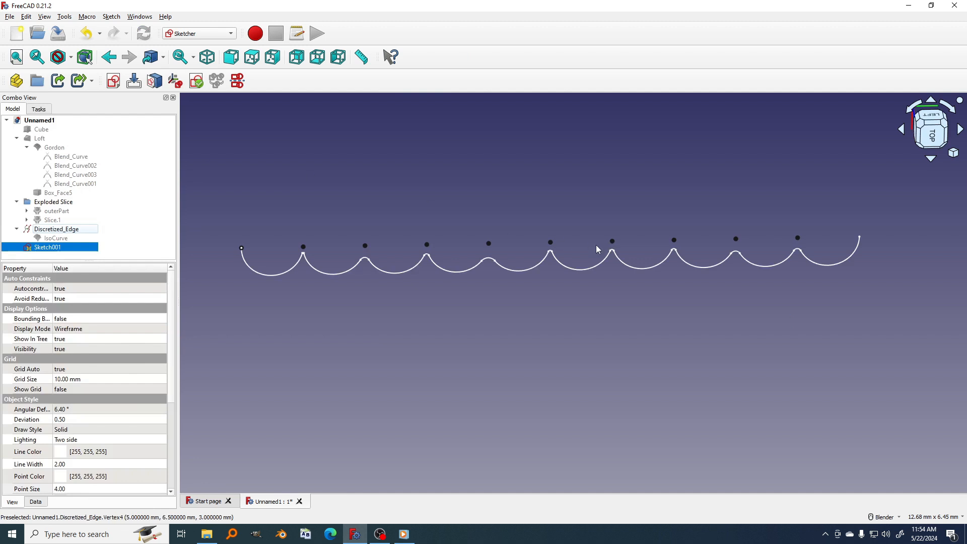
left_click(55, 237)
key("space")
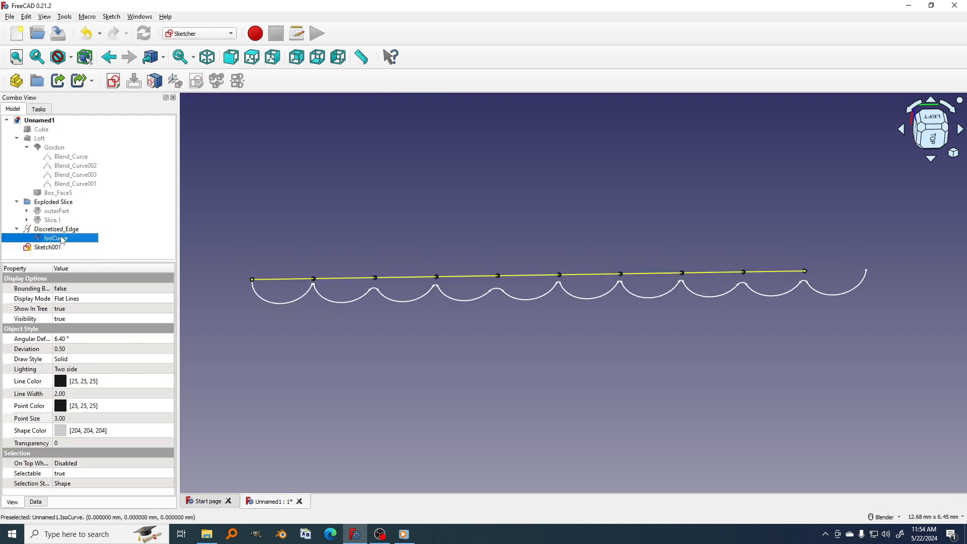
- Examine how the end of the scalloped profile lines up with the end of the IsoCurve
middle_click_drag(654, 284, 577, 258)
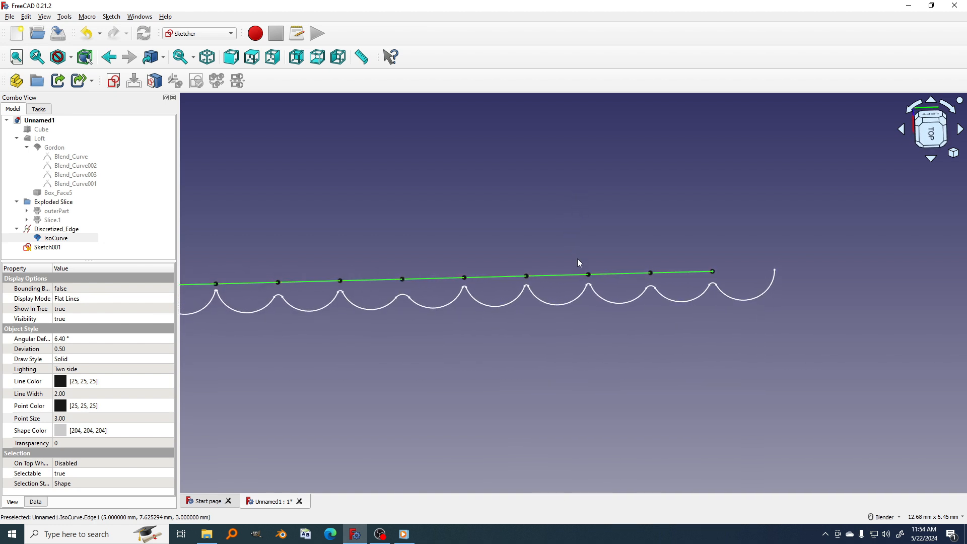
scroll(579, 262, "down", 3)
scroll(584, 267, "up", 2)
scroll(684, 271, "up", 1)
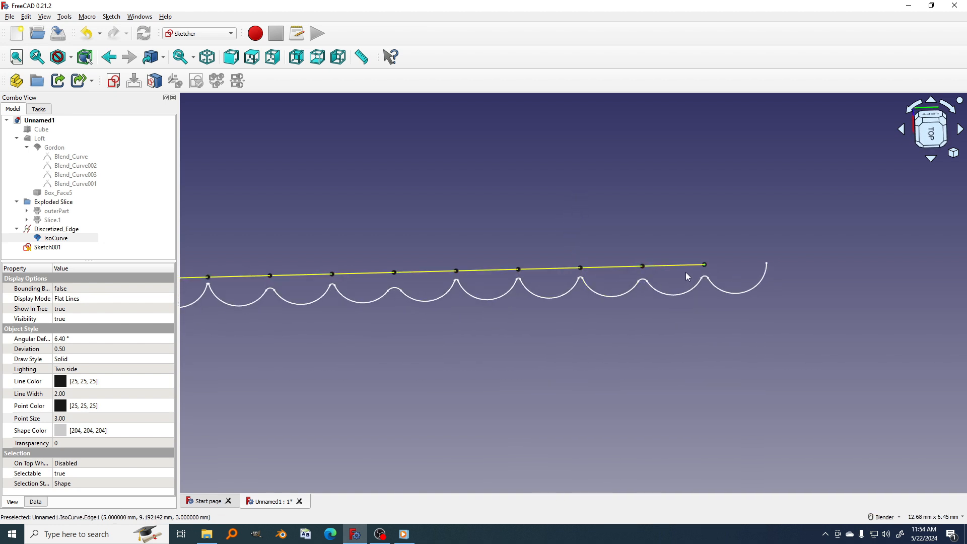
scroll(705, 269, "up", 3)
scroll(705, 269, "up", 1)
left_click(708, 264)
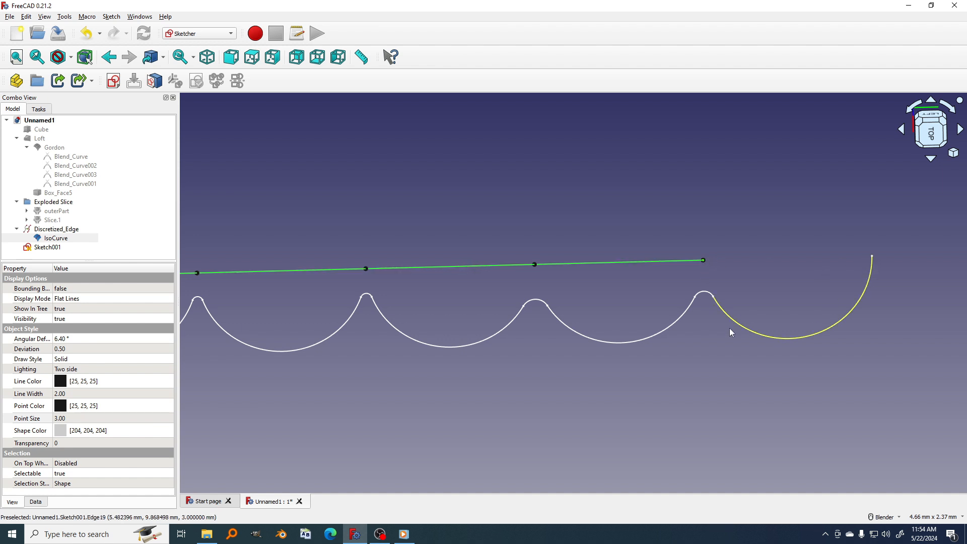
scroll(870, 320, "down", 3)
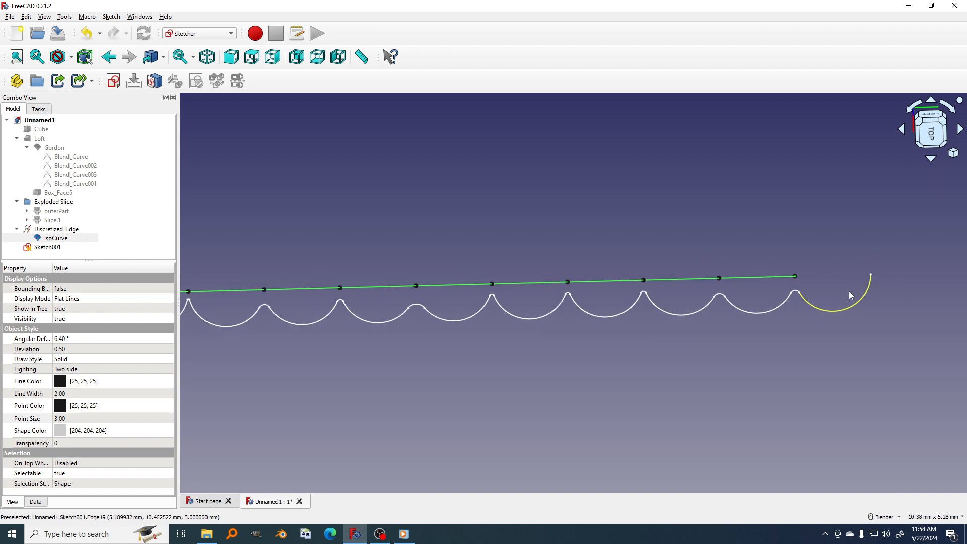
- Reopen Sketch001 for editing and delete the last large arc of the scalloped profile
left_click(44, 249)
double_click(44, 247)
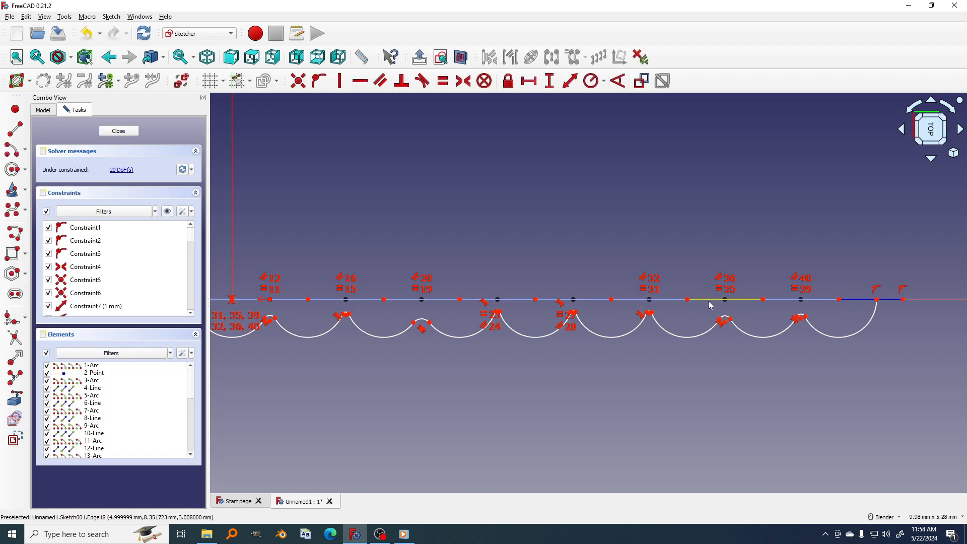
scroll(508, 292, "up", 3)
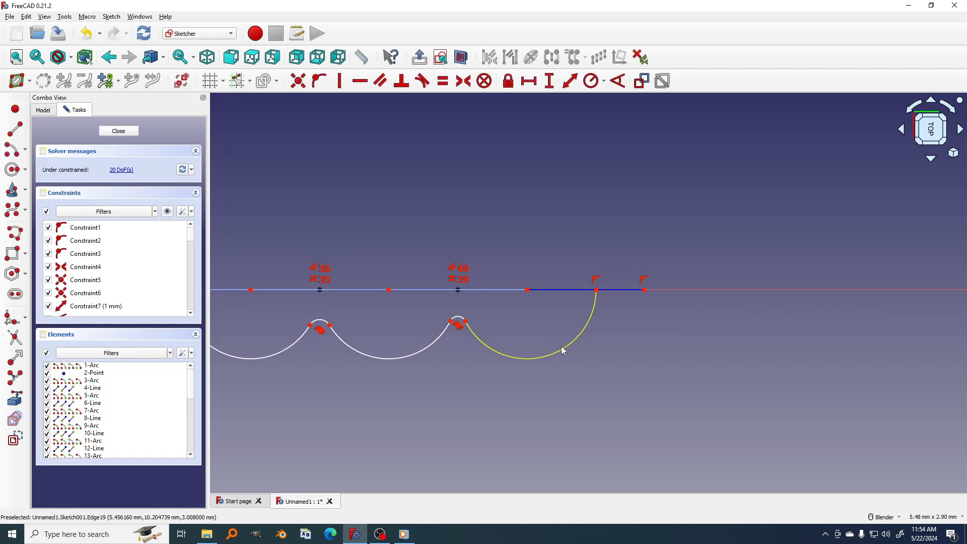
left_click(565, 351)
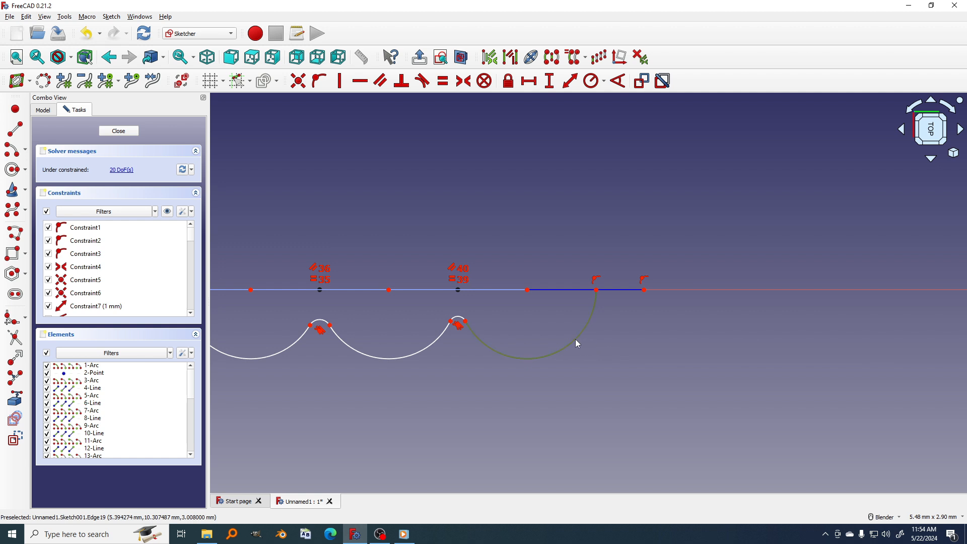
key("Delete")
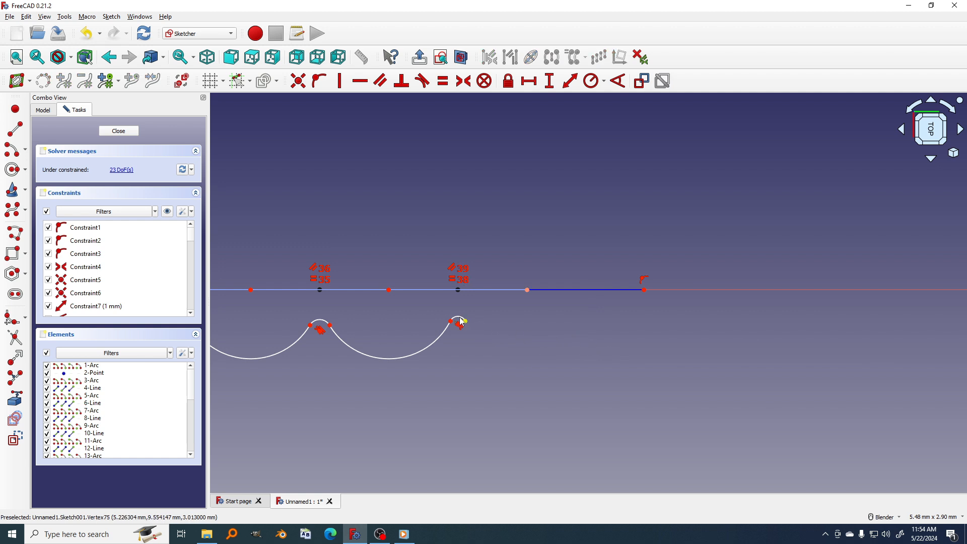
- Delete the leftover small fillet arc at the open end of the scalloped profile
scroll(456, 310, "up", 3)
left_click(465, 329)
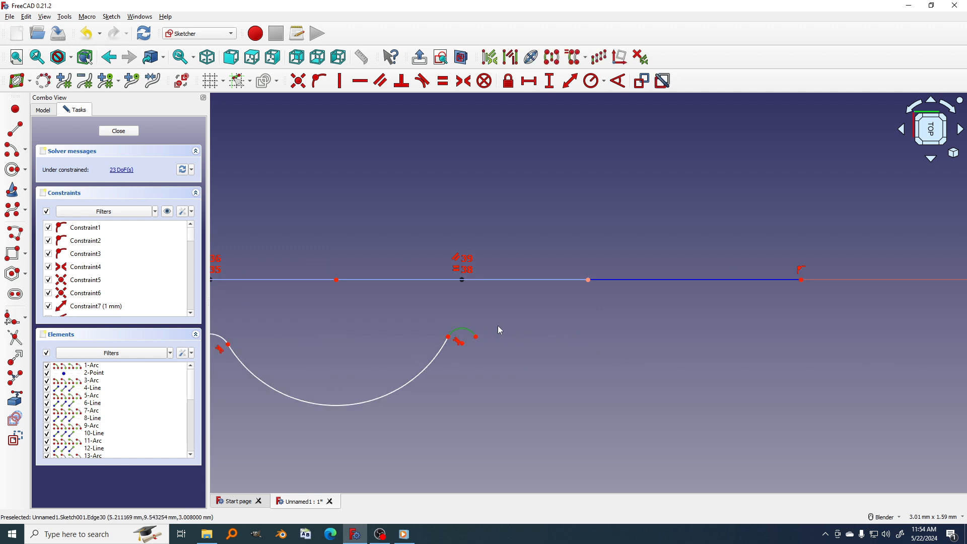
key("Delete")
scroll(496, 325, "down", 2)
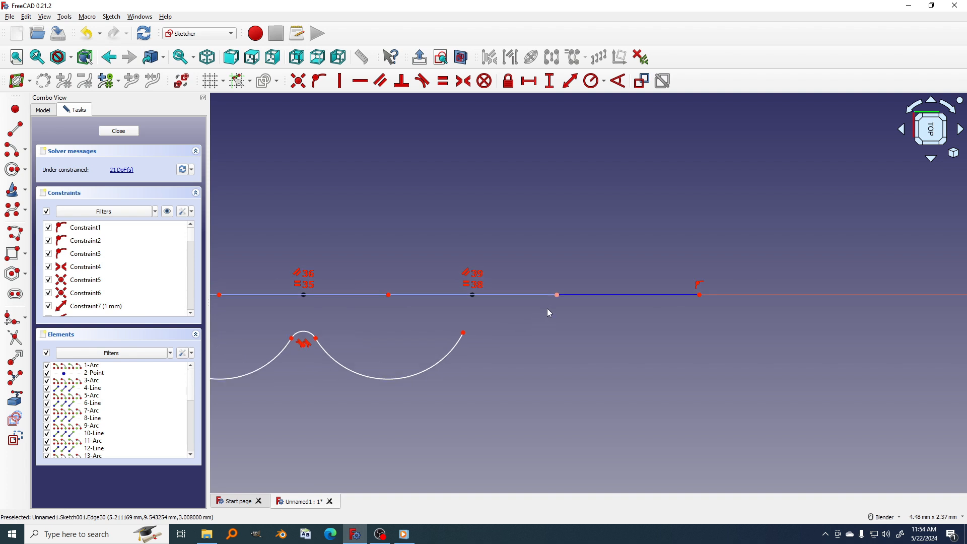
- Toggle the visibility of Discretized_Edge to check it against the end of the scalloped profile
mouse_move(549, 313)
middle_mouse_down()
mouse_move(557, 317)
mouse_move(540, 330)
mouse_move(637, 332)
mouse_move(621, 339)
mouse_move(639, 357)
mouse_move(610, 336)
mouse_move(624, 330)
mouse_move(628, 345)
middle_mouse_up()
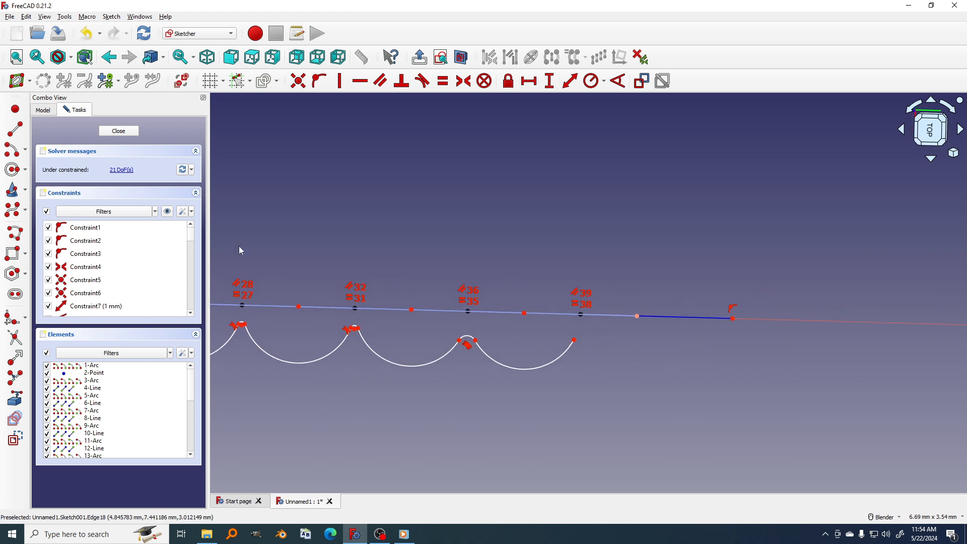
left_click(43, 110)
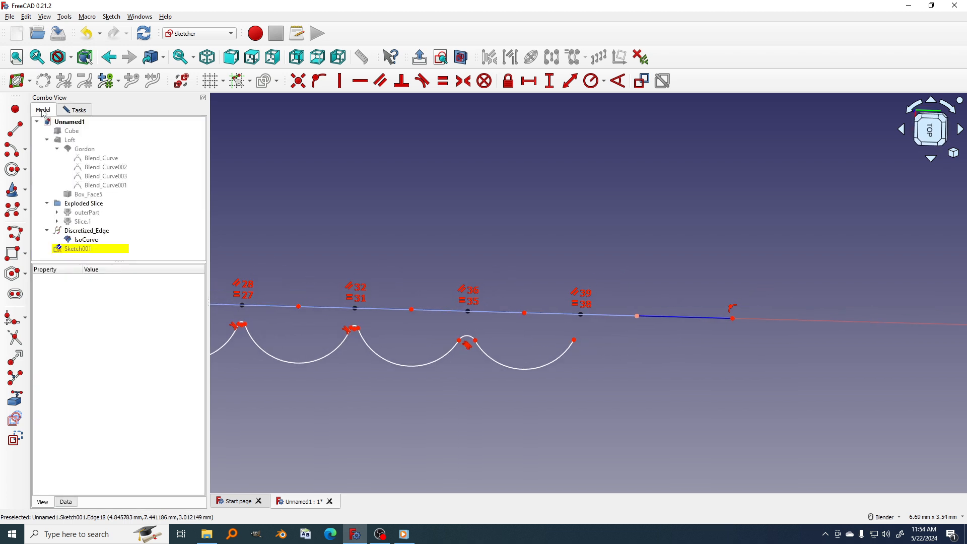
left_click(94, 235)
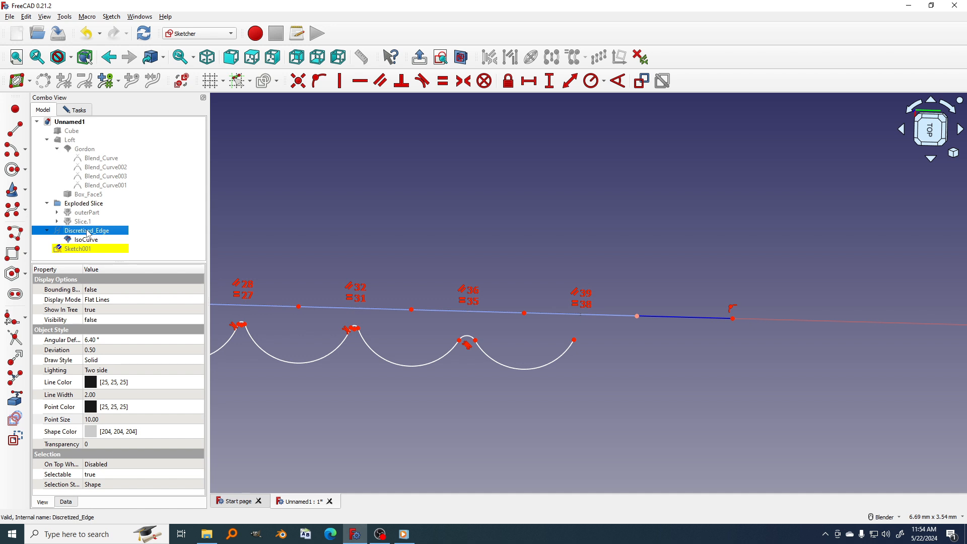
key("space")
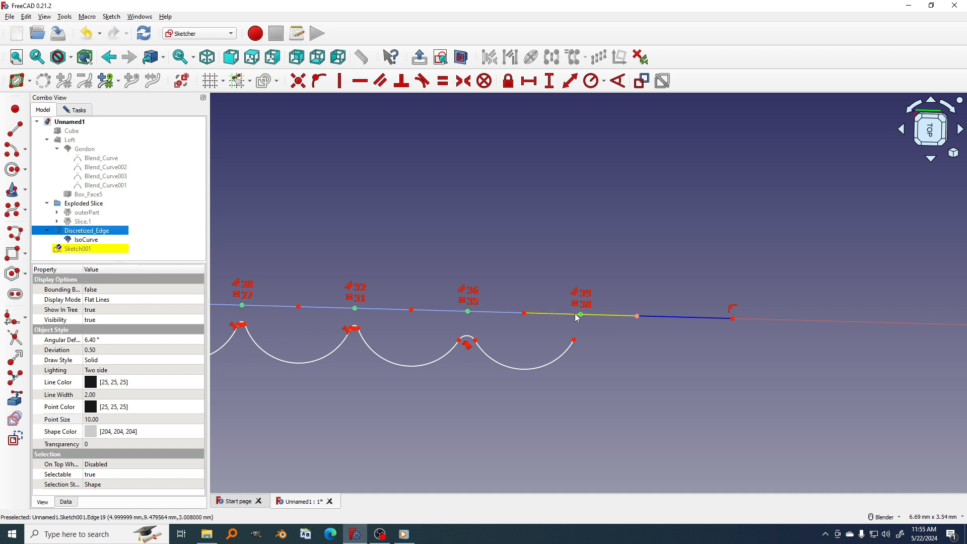
scroll(578, 330, "up", 5)
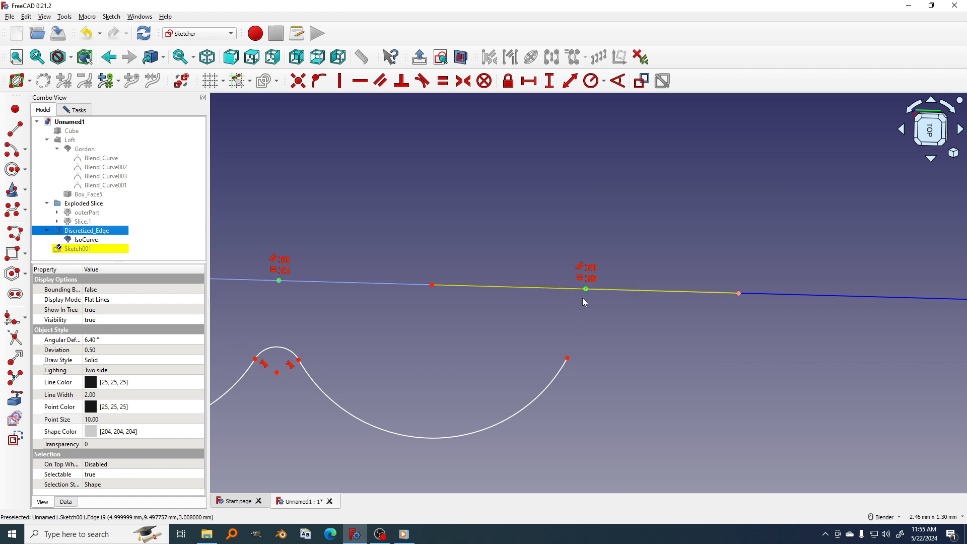
key("space")
key("space")
- Link the end point of the IsoCurve into the sketch as external geometry
left_click(15, 398)
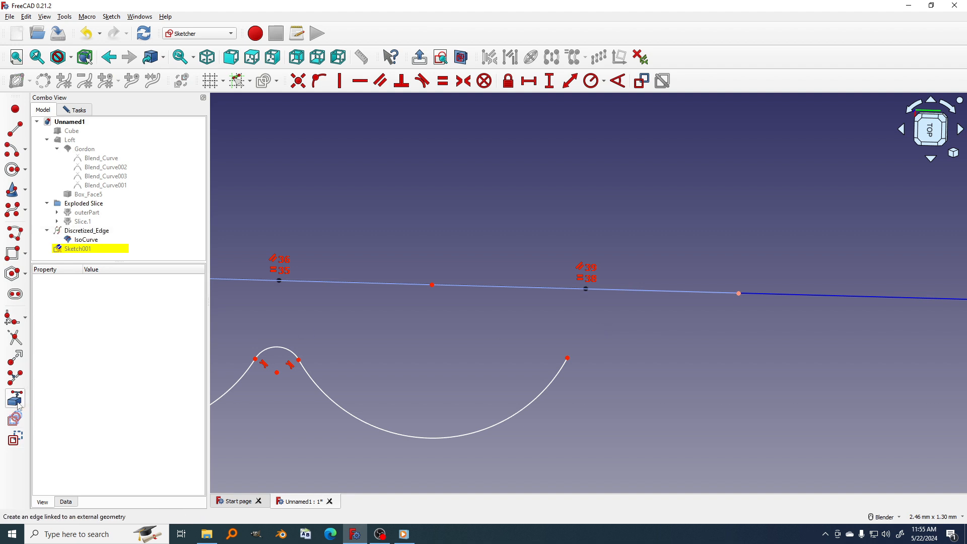
scroll(583, 336, "up", 1)
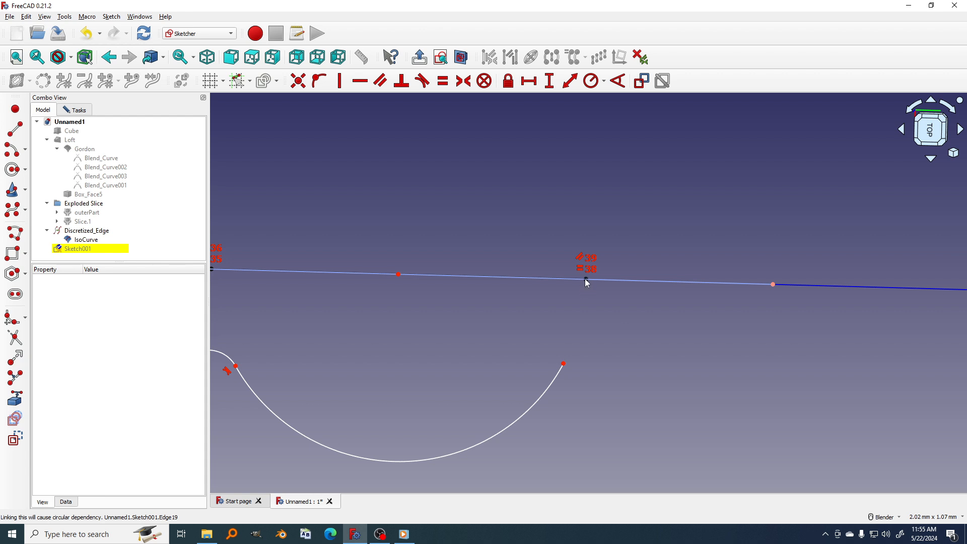
scroll(582, 291, "up", 1)
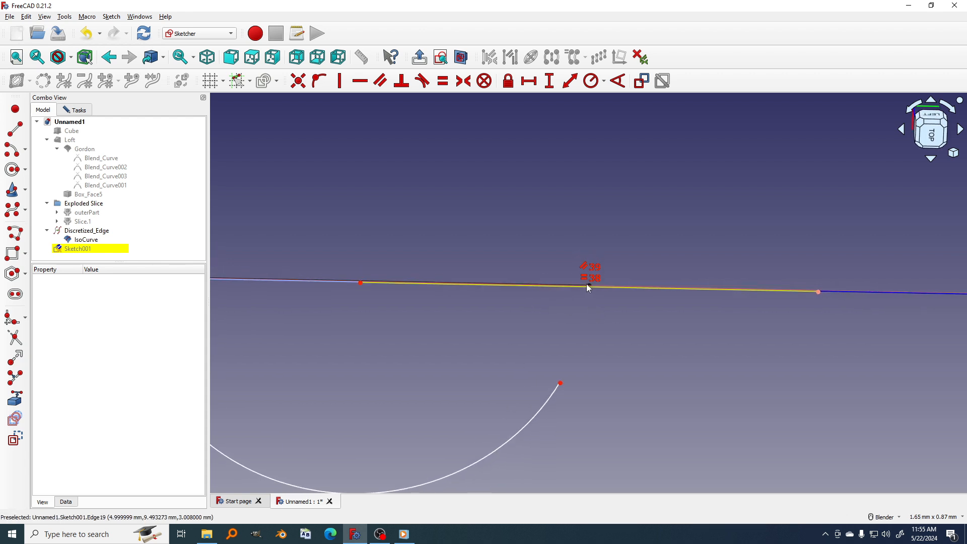
mouse_move(590, 296)
middle_mouse_down()
mouse_move(588, 339)
mouse_move(598, 267)
mouse_move(591, 262)
middle_mouse_up()
scroll(569, 262, "up", 5)
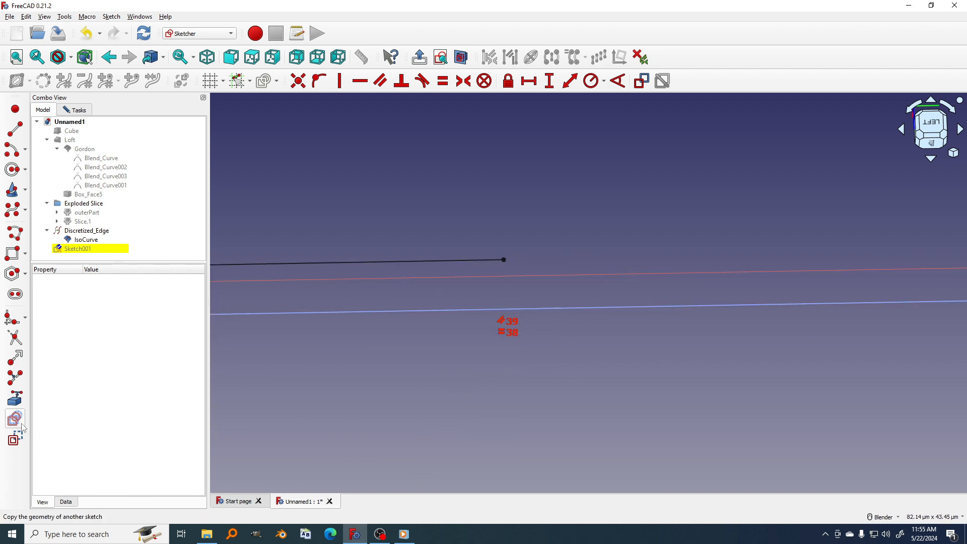
left_click(21, 396)
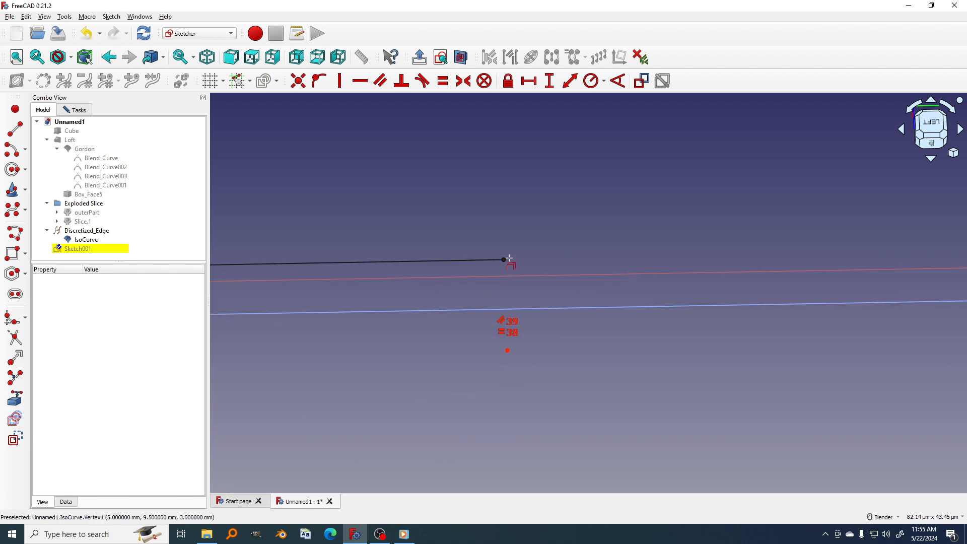
- Constrain the free end of the last scallop arc coincident with the linked IsoCurve end point
mouse_move(542, 339)
middle_mouse_down()
mouse_move(538, 360)
mouse_move(563, 358)
mouse_move(564, 337)
mouse_move(593, 340)
mouse_move(556, 318)
mouse_move(533, 322)
mouse_move(566, 335)
middle_mouse_up()
scroll(567, 335, "up", 1)
middle_click_drag(554, 375, 562, 333, "shift")
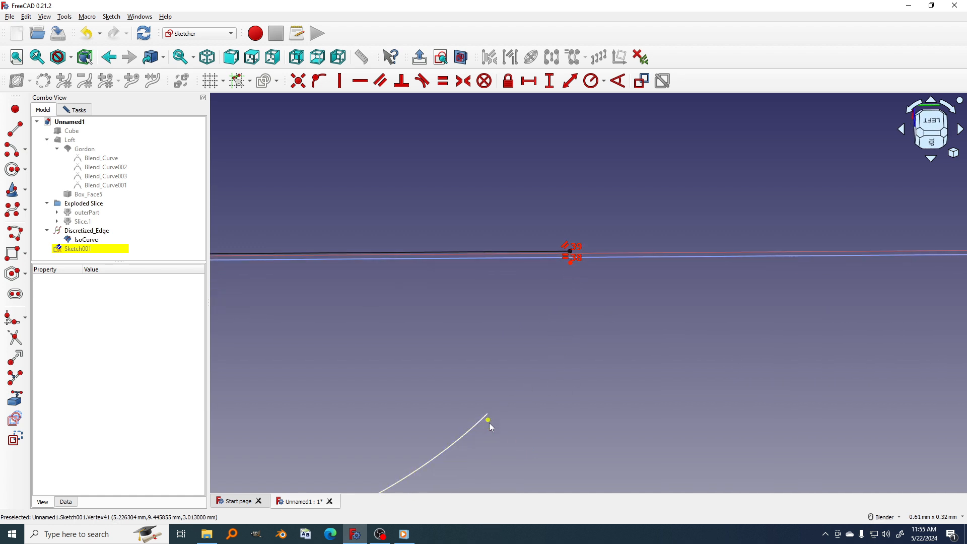
left_click(490, 421)
middle_click_drag(530, 421, 544, 381)
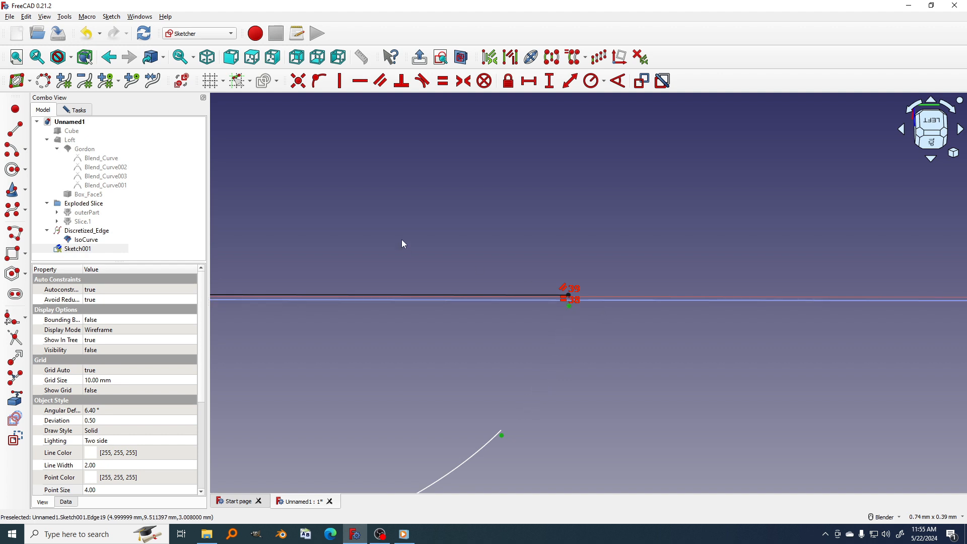
left_click(301, 88)
- Examine the scalloped profile and its cusp fillets from the top view
scroll(534, 298, "down", 4)
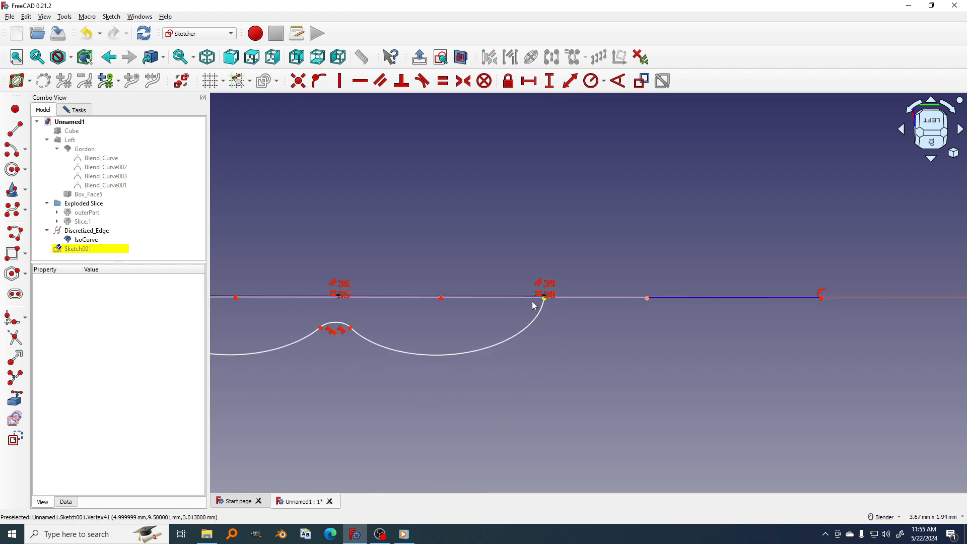
mouse_move(460, 307)
middle_mouse_down("shift")
mouse_move(580, 304)
mouse_move(552, 289)
mouse_move(534, 292)
mouse_move(629, 298)
mouse_move(623, 255)
mouse_move(610, 283)
middle_mouse_up("shift")
scroll(581, 304, "down", 4)
scroll(660, 297, "down", 2)
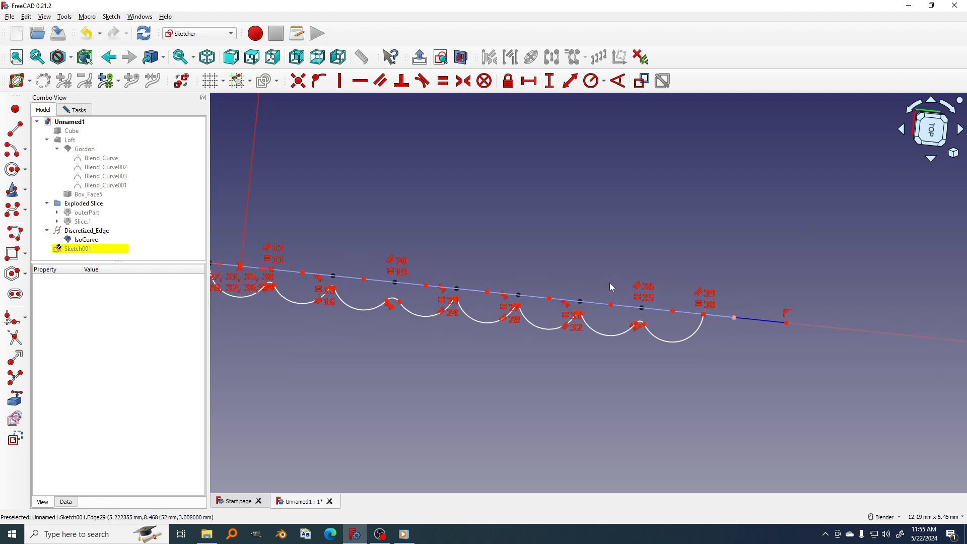
left_click(948, 140)
scroll(411, 302, "up", 3)
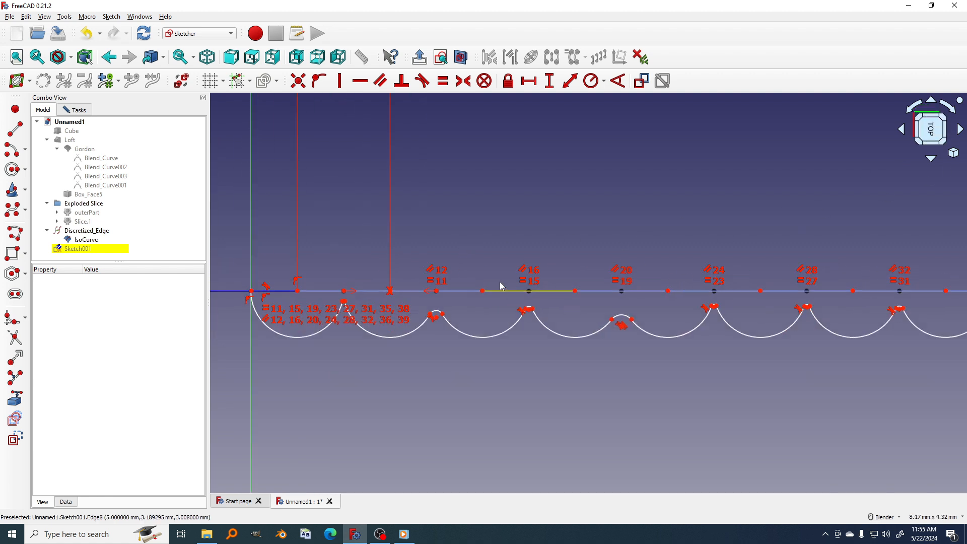
scroll(411, 302, "up", 8)
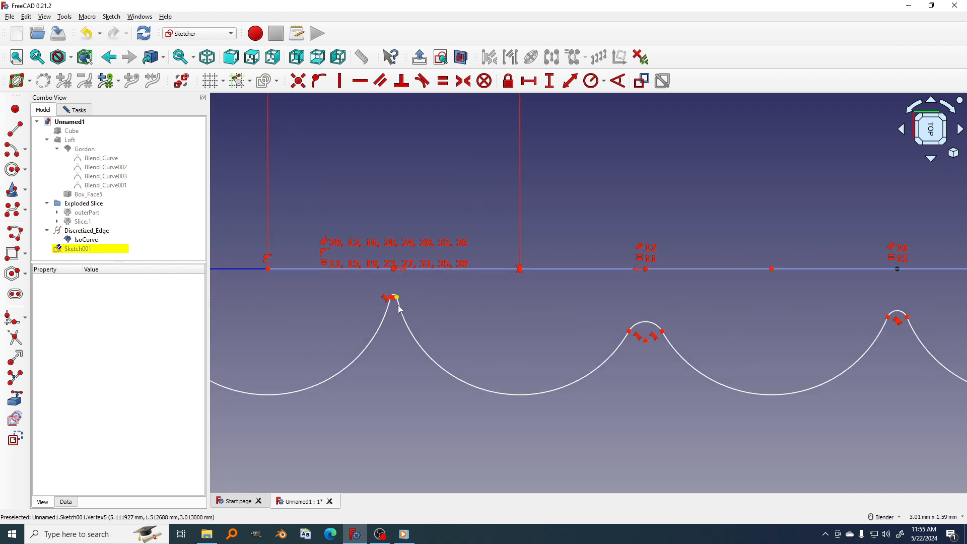
scroll(393, 315, "up", 2)
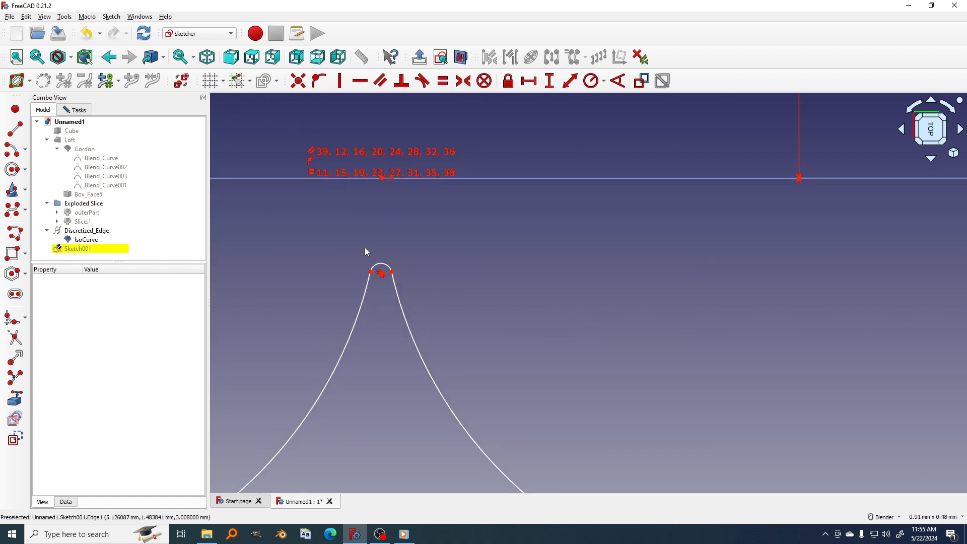
scroll(392, 261, "down", 3)
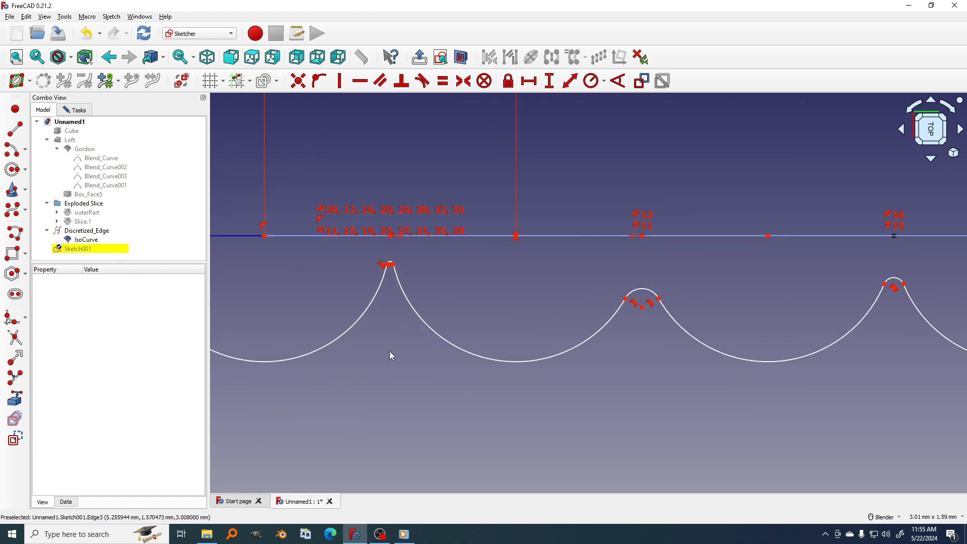
scroll(391, 355, "down", 4)
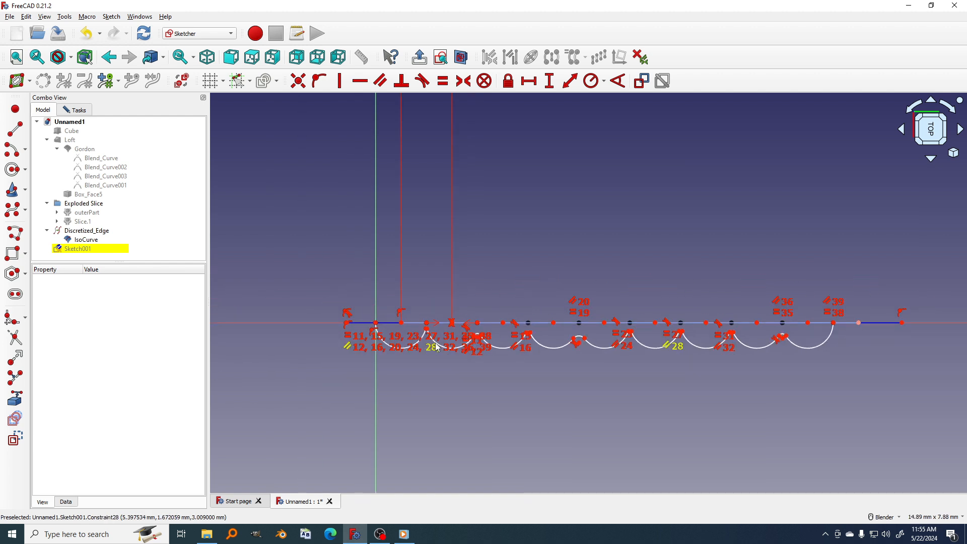
- Apply an equal constraint to the large arcs along the scalloped profile
scroll(437, 347, "up", 3)
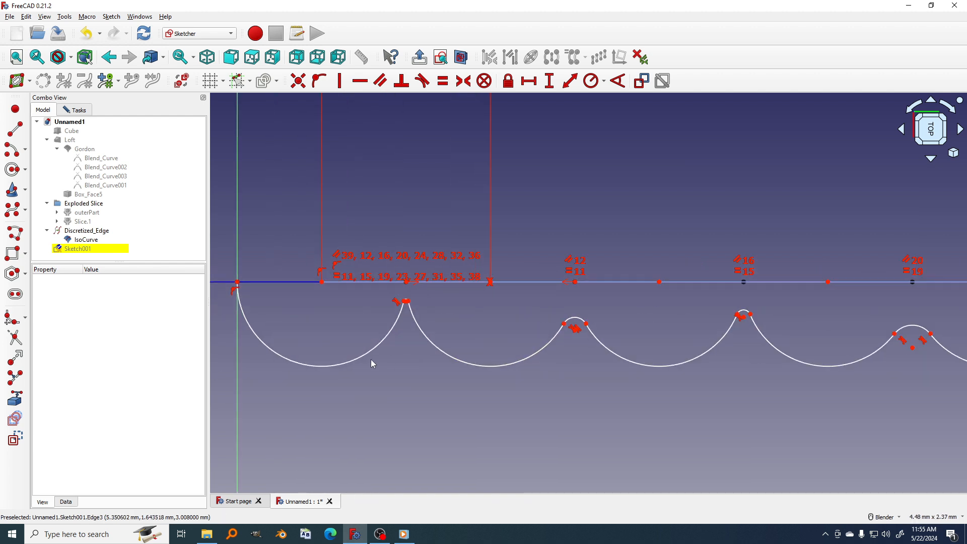
left_click(358, 357)
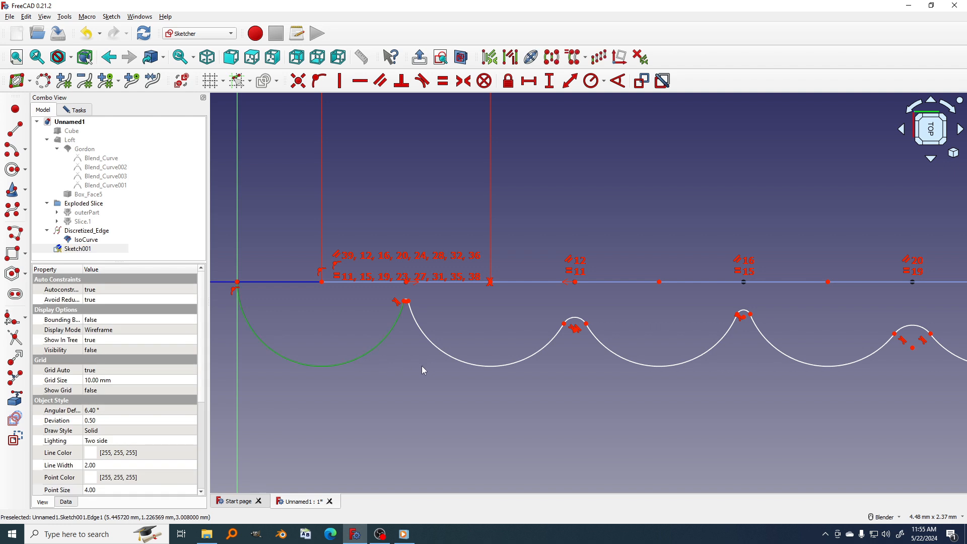
left_click(461, 361)
middle_click_drag(613, 363, 421, 369, "shift")
left_click(456, 362)
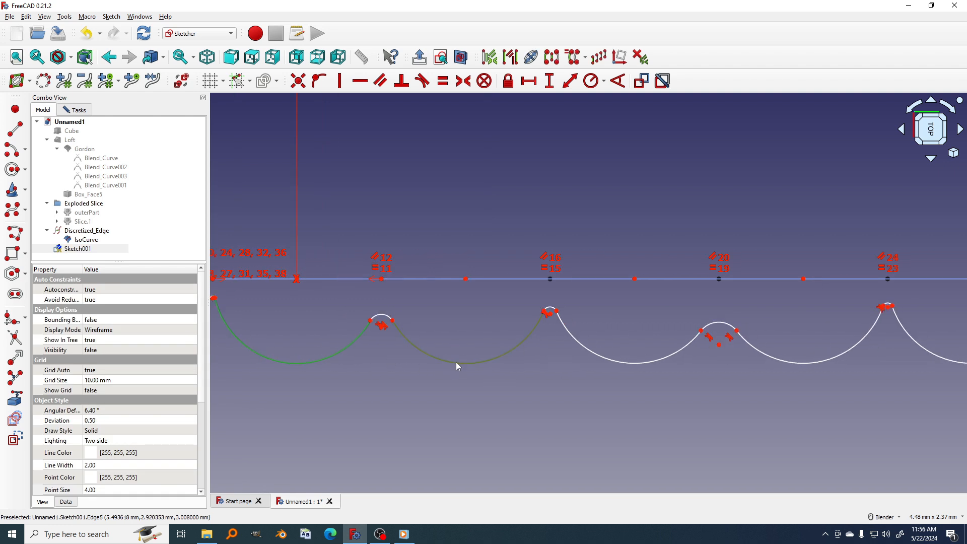
middle_click_drag(573, 363, 411, 365, "shift")
left_click(455, 366)
middle_click_drag(528, 370, 402, 373, "shift")
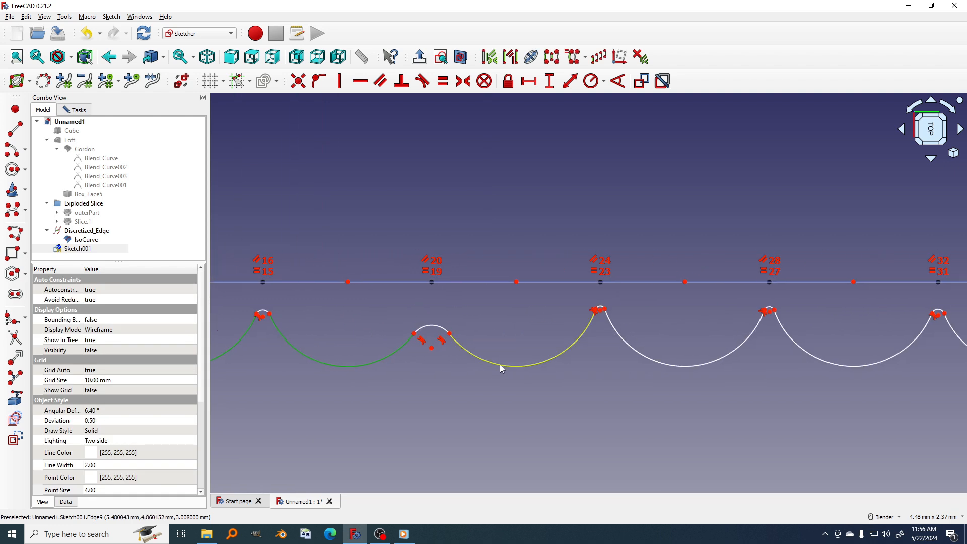
left_click(501, 367)
middle_click_drag(670, 367, 544, 372, "shift")
left_click(545, 371)
middle_click_drag(648, 373, 523, 383, "shift")
left_click(559, 379)
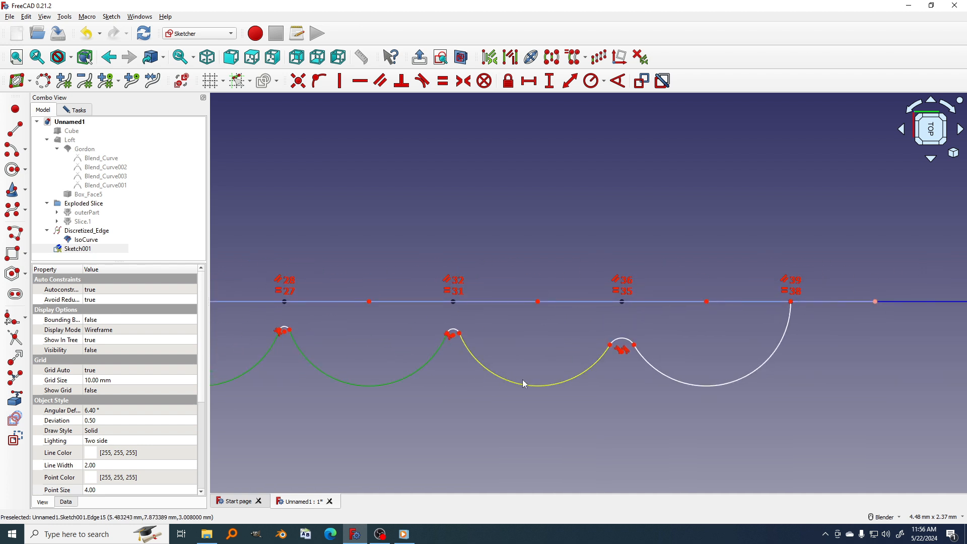
left_click(693, 385)
scroll(675, 388, "down", 1)
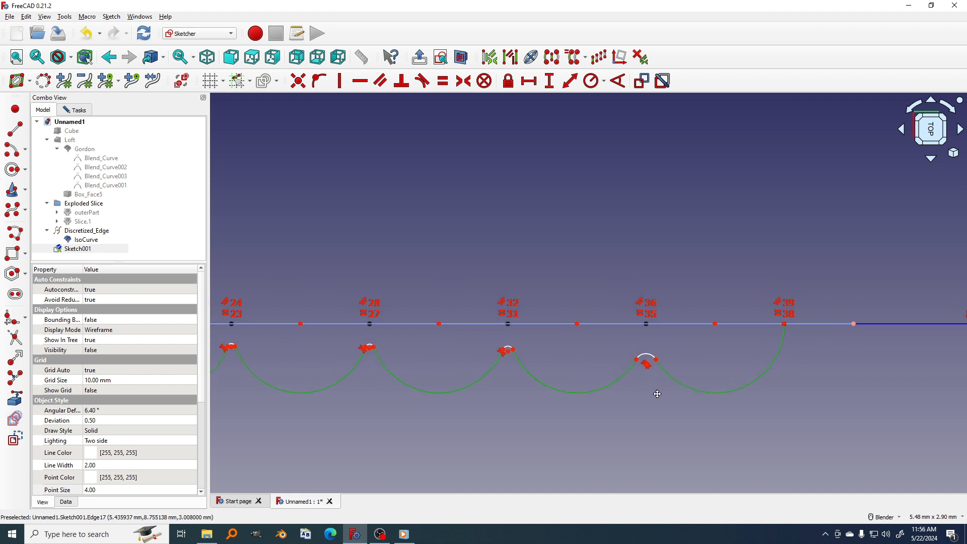
left_click(651, 397)
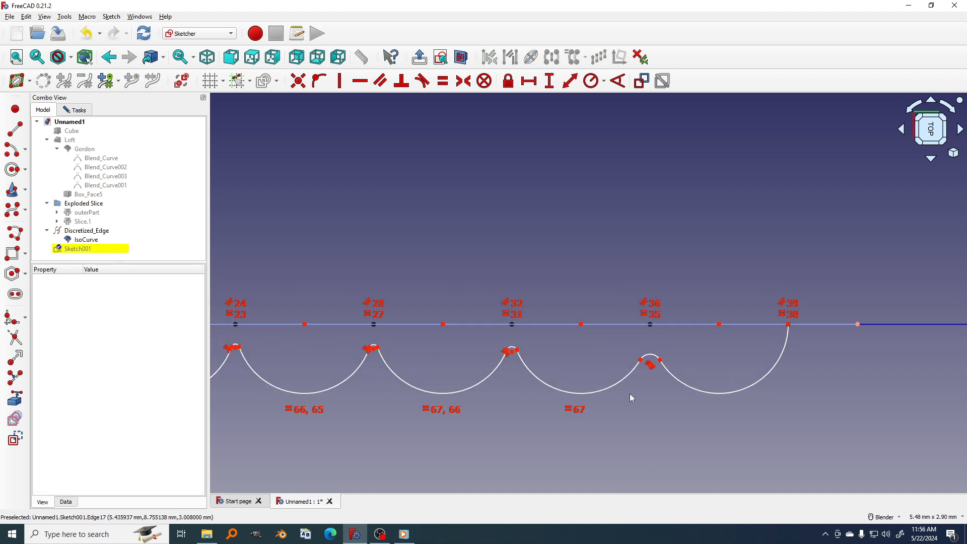
- Apply an equal constraint to all the cusp fillet arcs along the scalloped profile
scroll(632, 395, "down", 3)
scroll(461, 376, "up", 11)
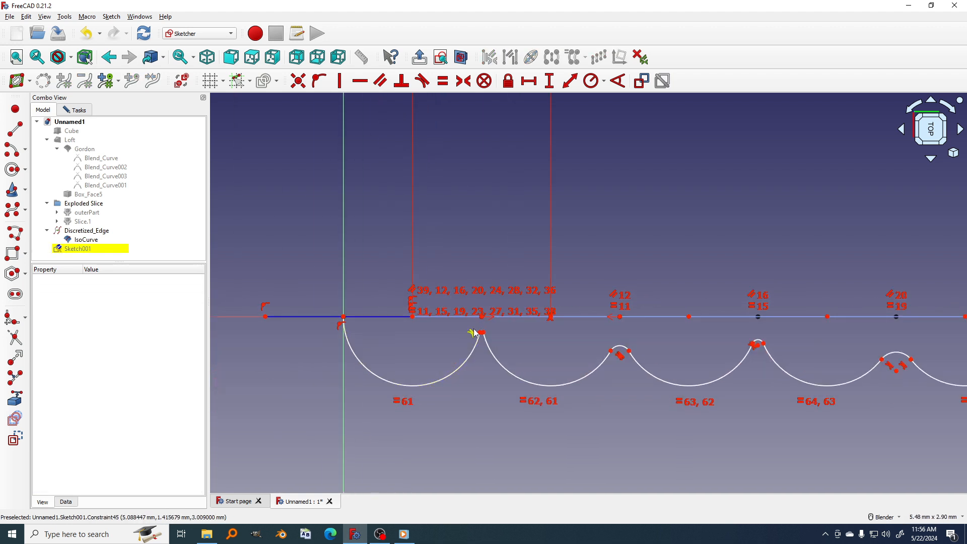
left_click(449, 356)
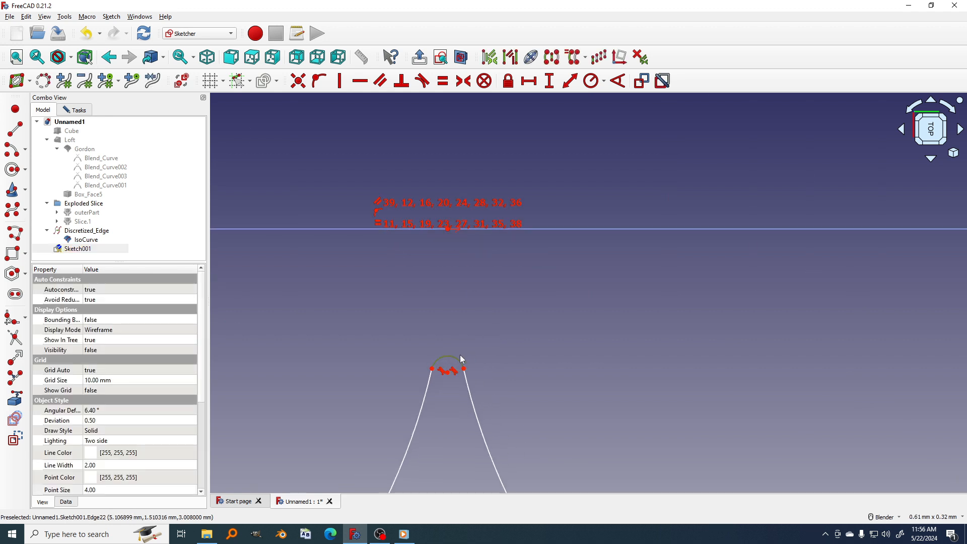
scroll(459, 356, "down", 3)
middle_click_drag(589, 358, 272, 331, "shift")
scroll(540, 346, "down", 2)
middle_click_drag(540, 346, 405, 333, "shift")
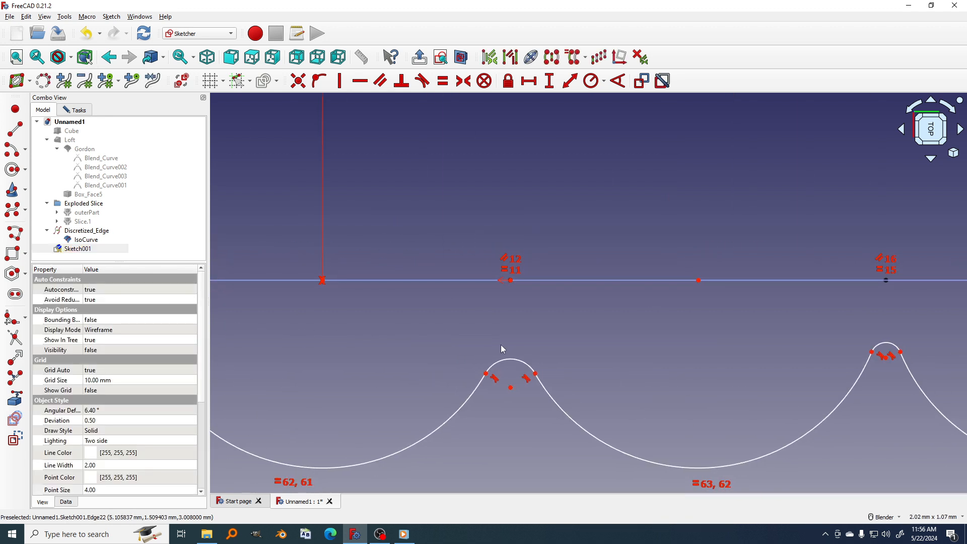
middle_click_drag(511, 363, 318, 341, "shift")
middle_click_drag(564, 339, 505, 333, "shift")
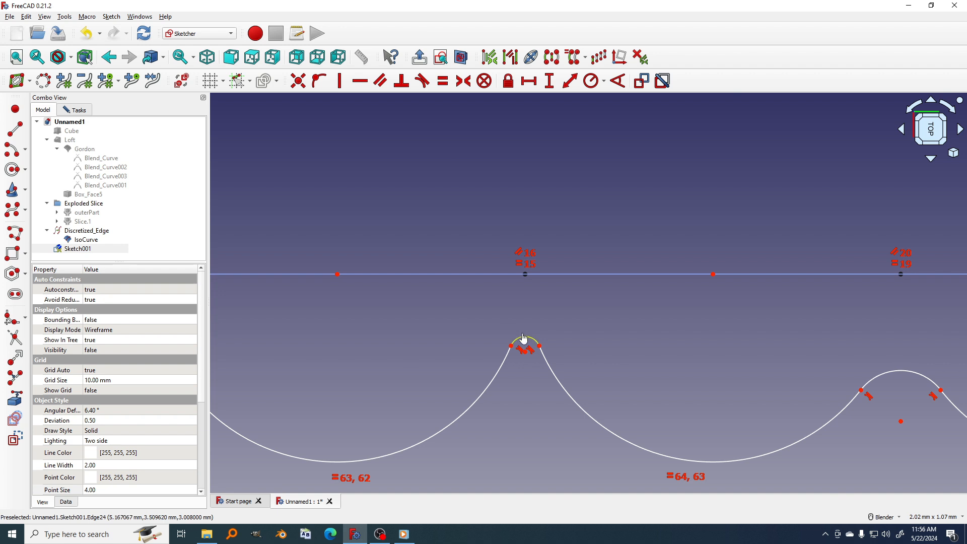
scroll(523, 338, "down", 5)
middle_click_drag(573, 343, 386, 333, "shift")
left_click(451, 354)
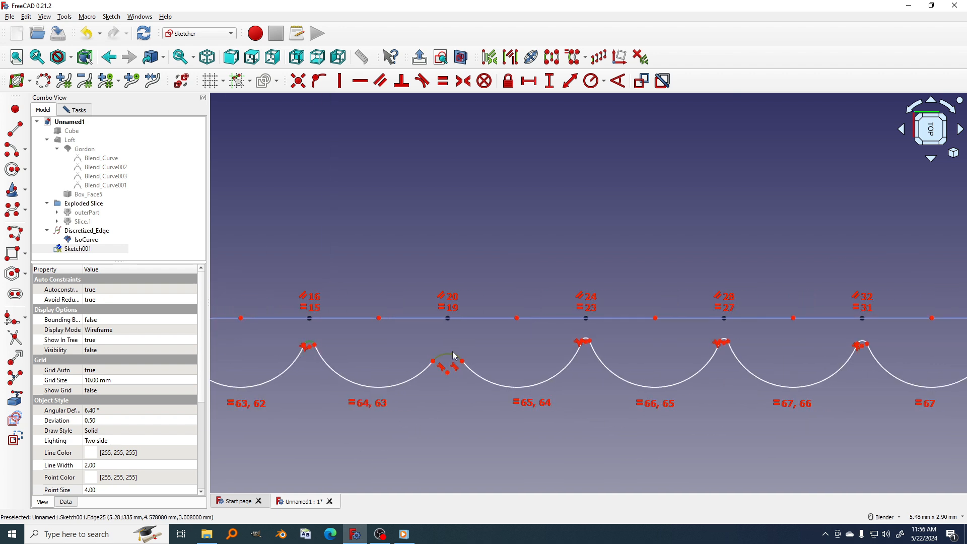
scroll(584, 333, "up", 3)
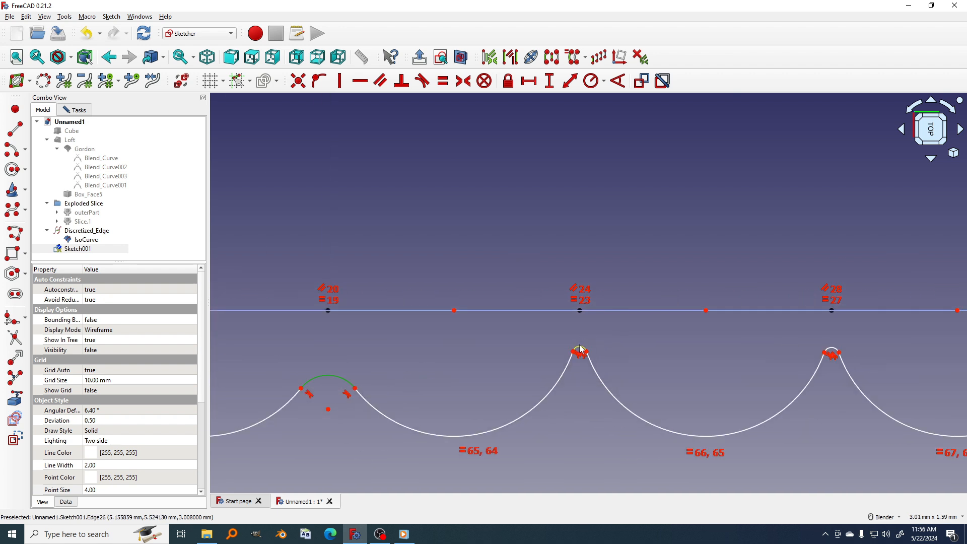
middle_click_drag(806, 338, 422, 332, "shift")
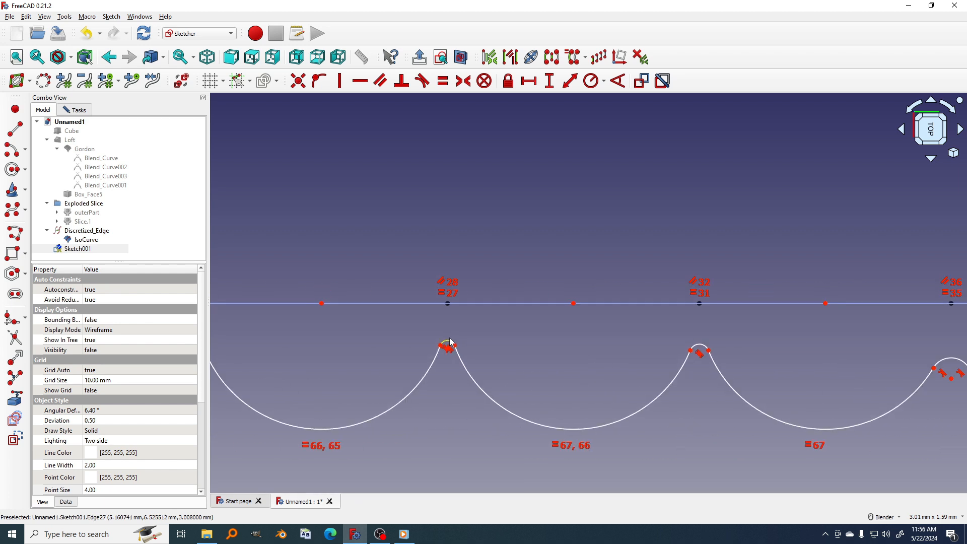
scroll(449, 346, "up", 4)
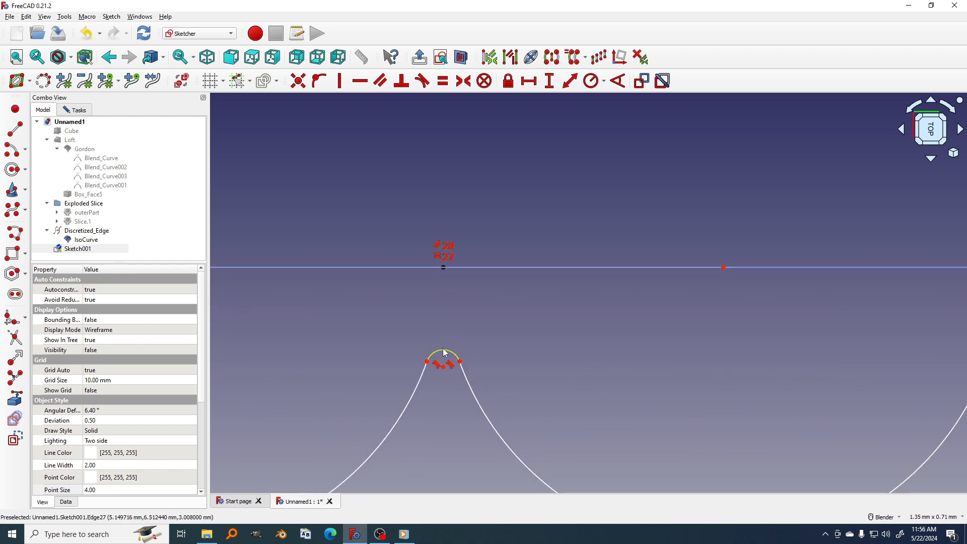
scroll(534, 335, "down", 5)
scroll(492, 332, "up", 6)
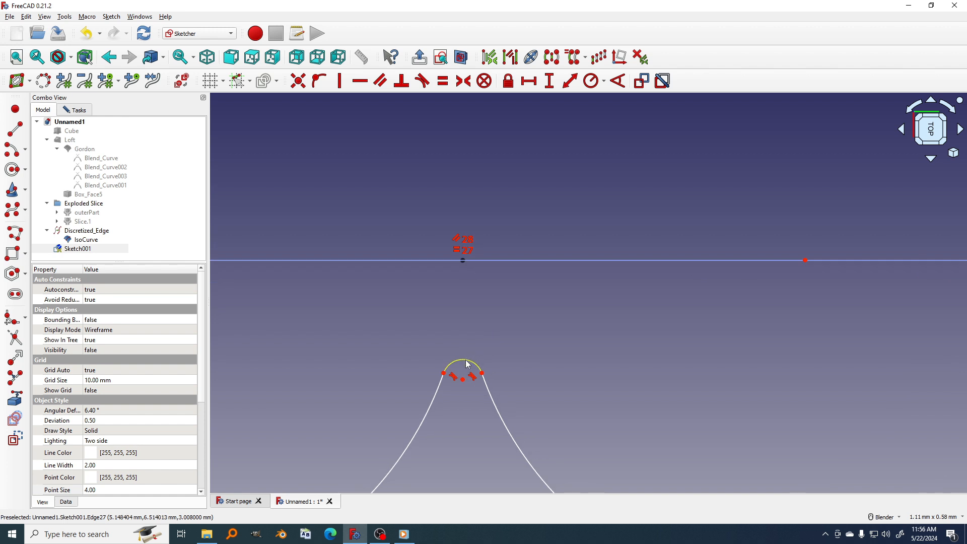
scroll(525, 358, "down", 5)
middle_click_drag(509, 348, 446, 345, "shift")
middle_click_drag(693, 350, 456, 341, "shift")
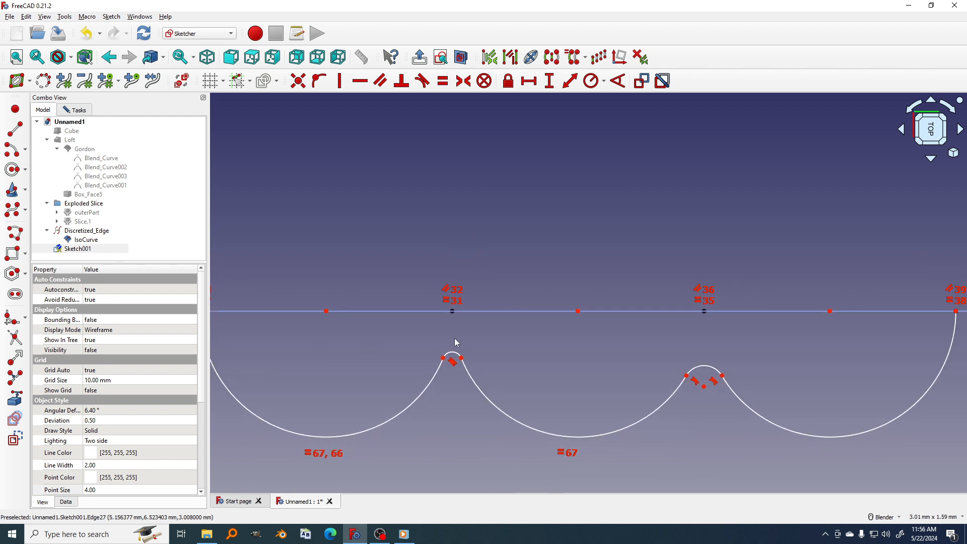
scroll(456, 342, "up", 4)
scroll(520, 371, "down", 4)
middle_click_drag(628, 359, 257, 326, "shift")
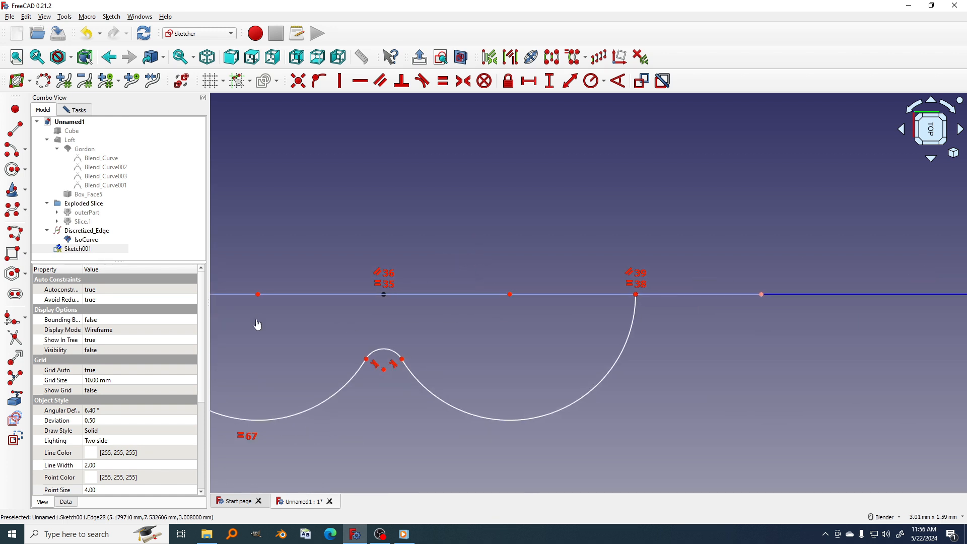
scroll(330, 332, "up", 1)
middle_click_drag(421, 358, 520, 357, "shift")
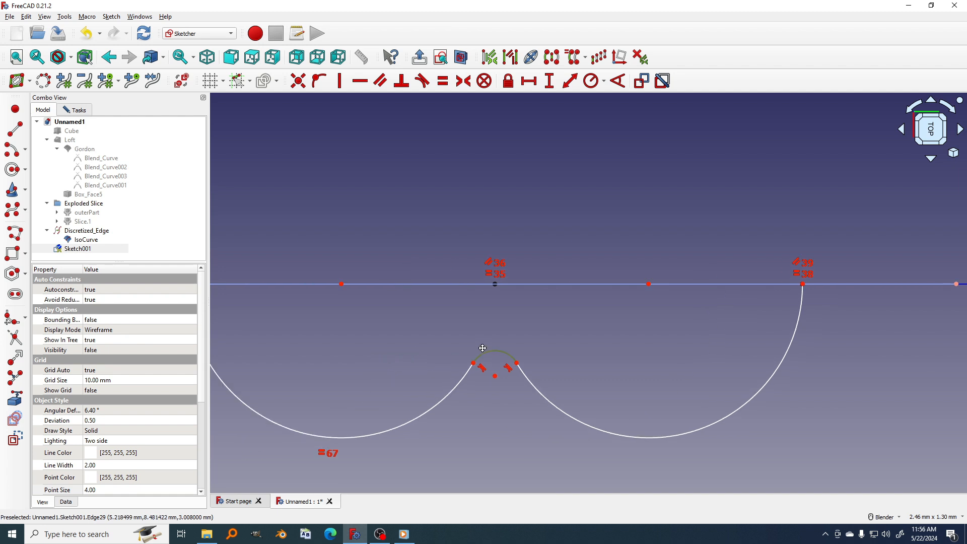
left_click(547, 358)
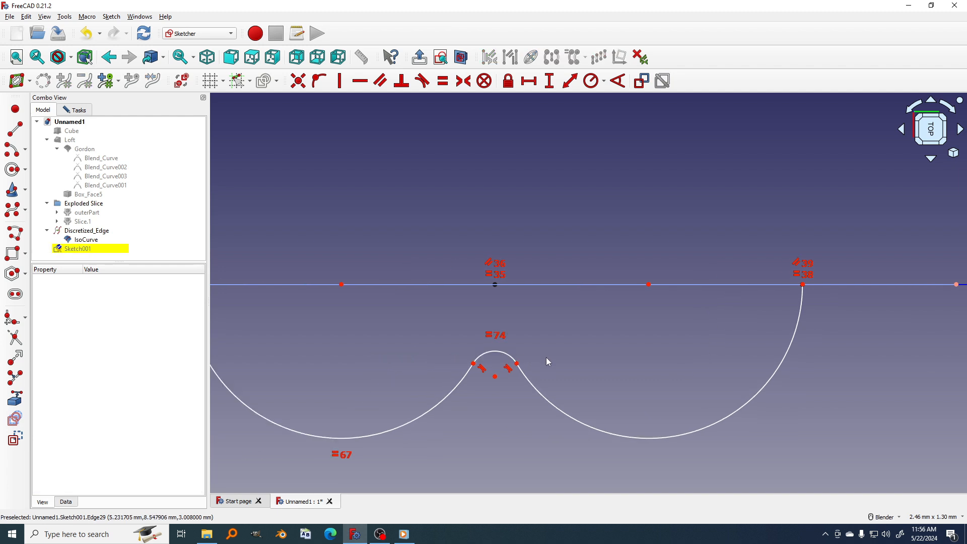
- Hide all constraint symbols of the sketch in the 3D view
scroll(546, 358, "down", 6)
middle_click_drag(241, 352, 651, 338, "shift")
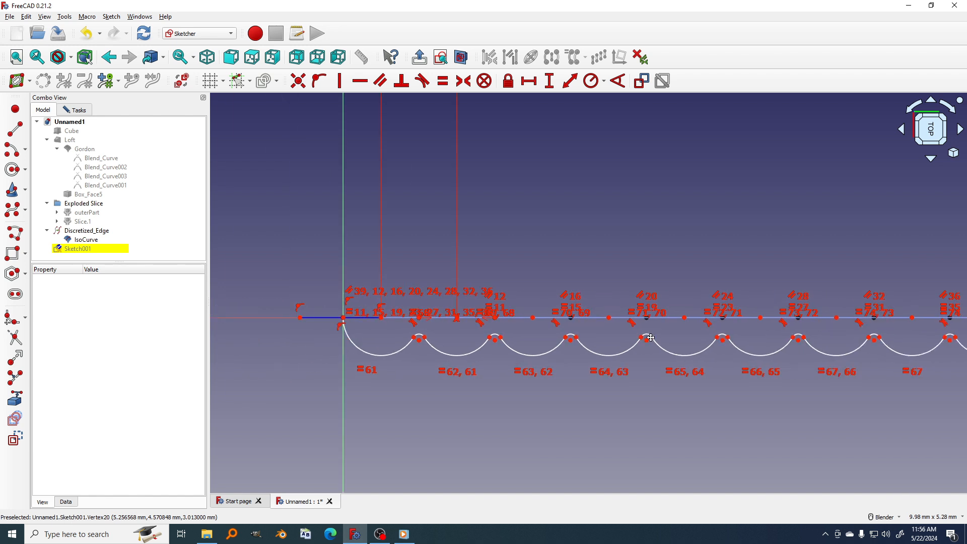
scroll(505, 340, "up", 2)
middle_click_drag(469, 341, 522, 343, "shift")
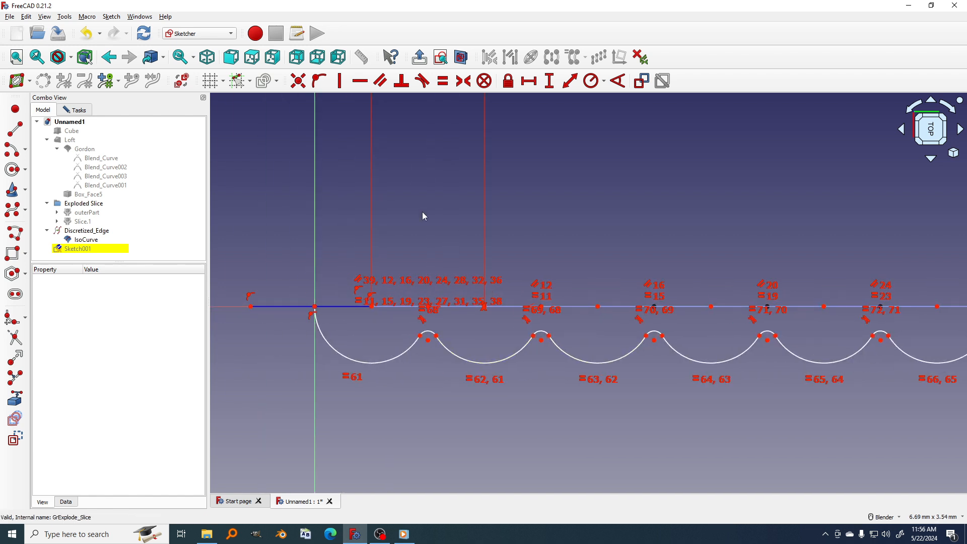
left_click(78, 110)
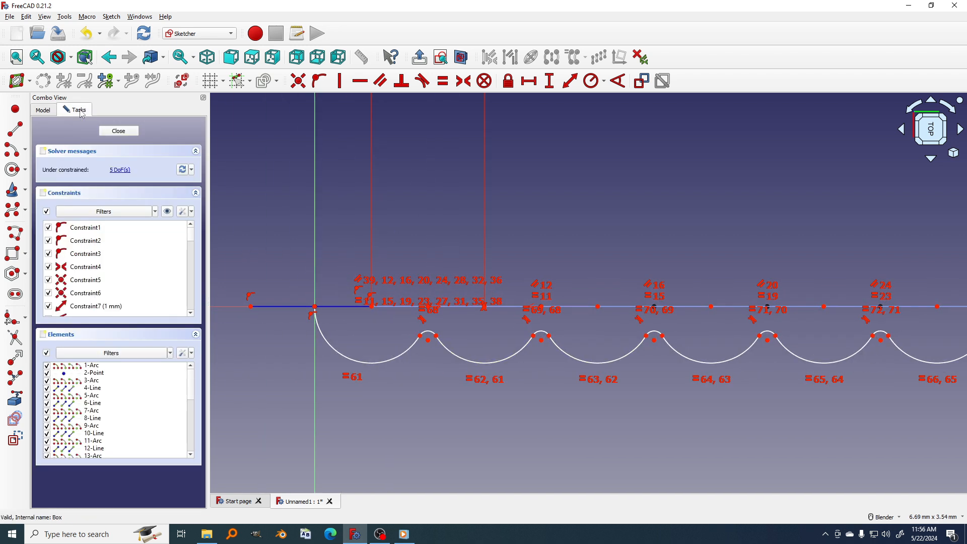
left_click(172, 214)
left_click(172, 213)
left_click(173, 214)
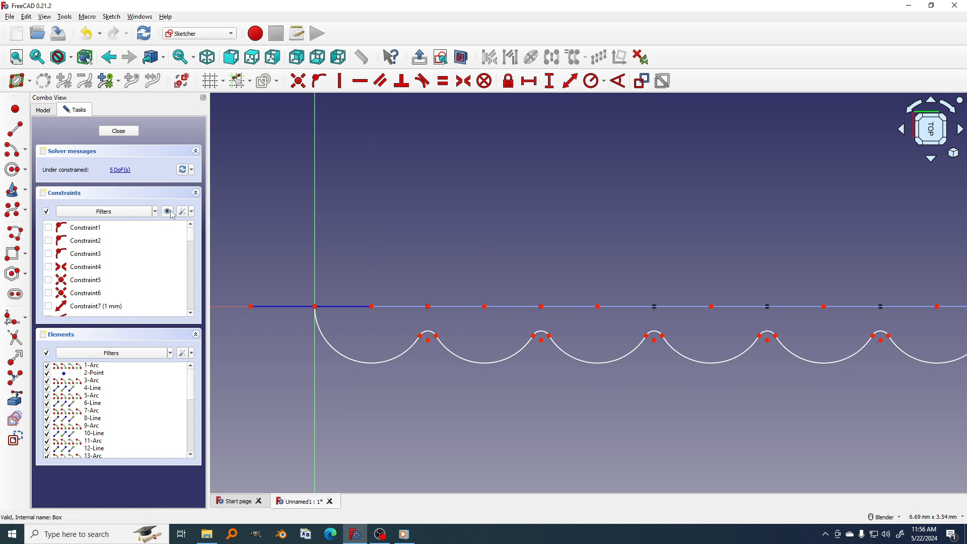
left_click(171, 214)
left_click(171, 214)
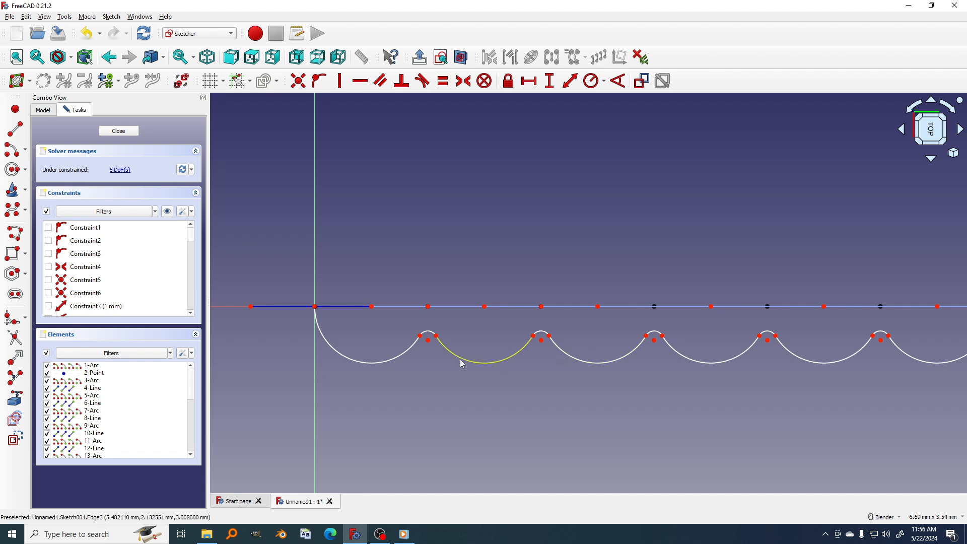
- Constrain the two end points of the first cusp fillet horizontally to each other, and likewise those of the second cusp fillet
scroll(486, 352, "down", 3)
scroll(764, 356, "up", 8)
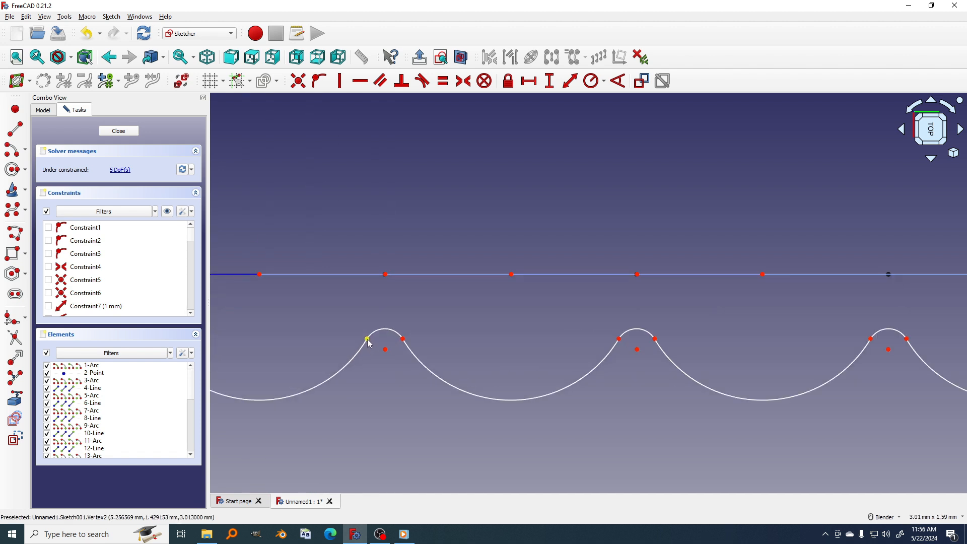
left_click(368, 339)
left_click(403, 339)
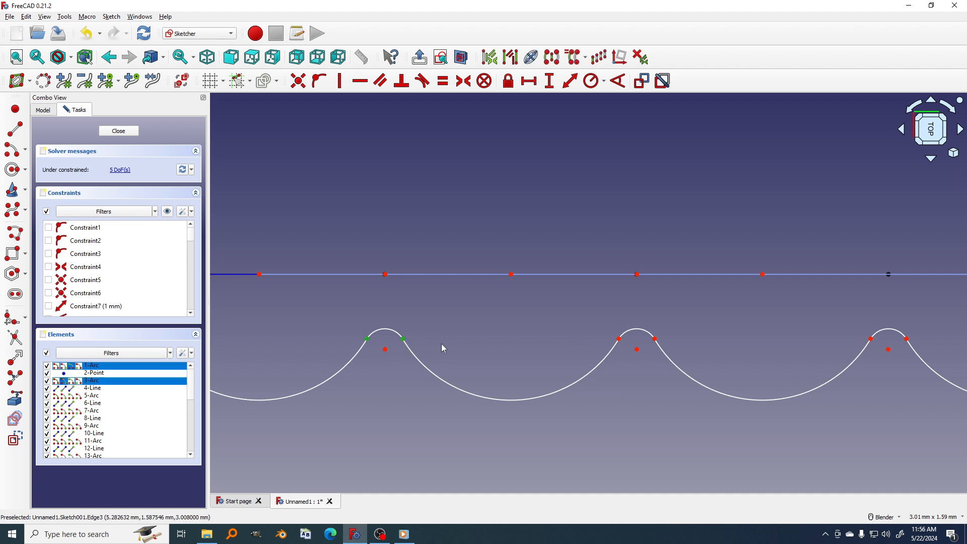
left_click(360, 82)
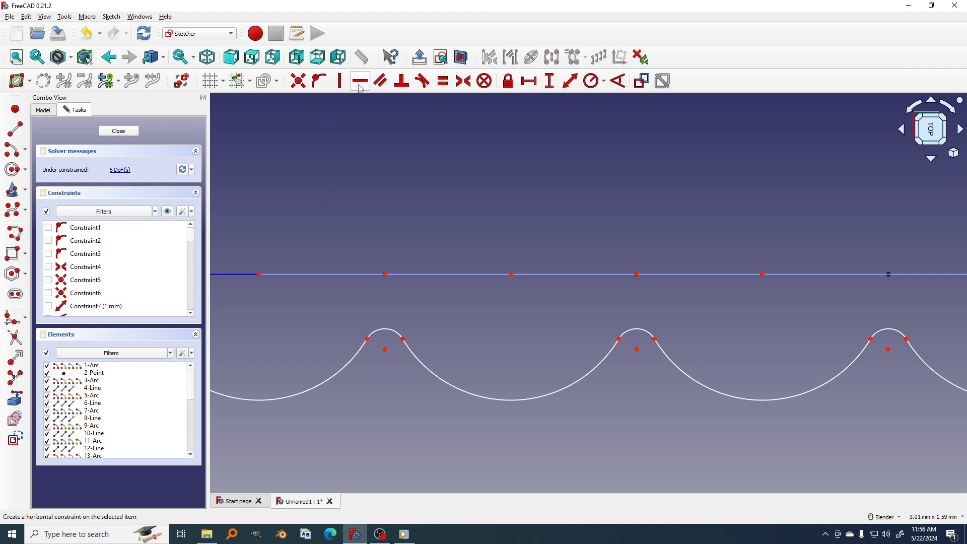
middle_click_drag(612, 335, 467, 332, "shift")
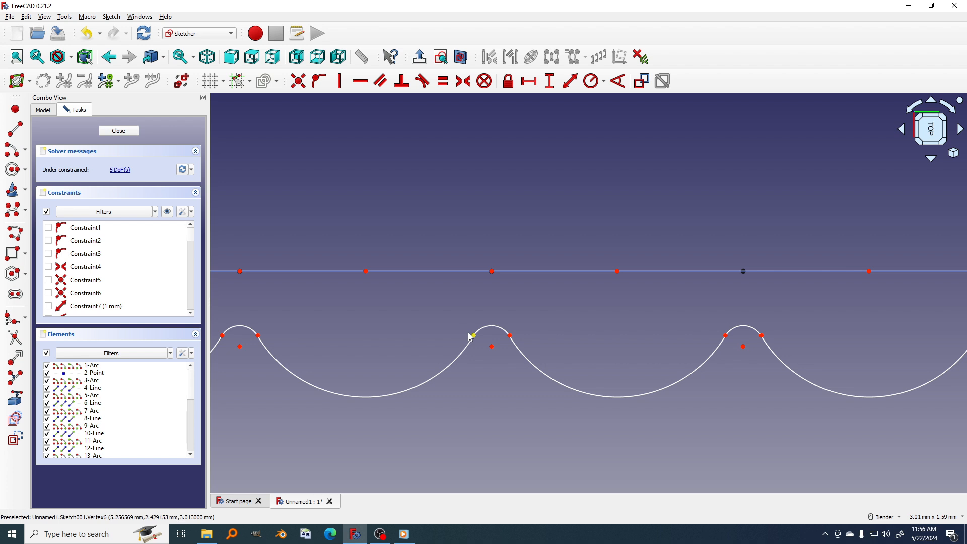
left_click(470, 336)
left_click(510, 337)
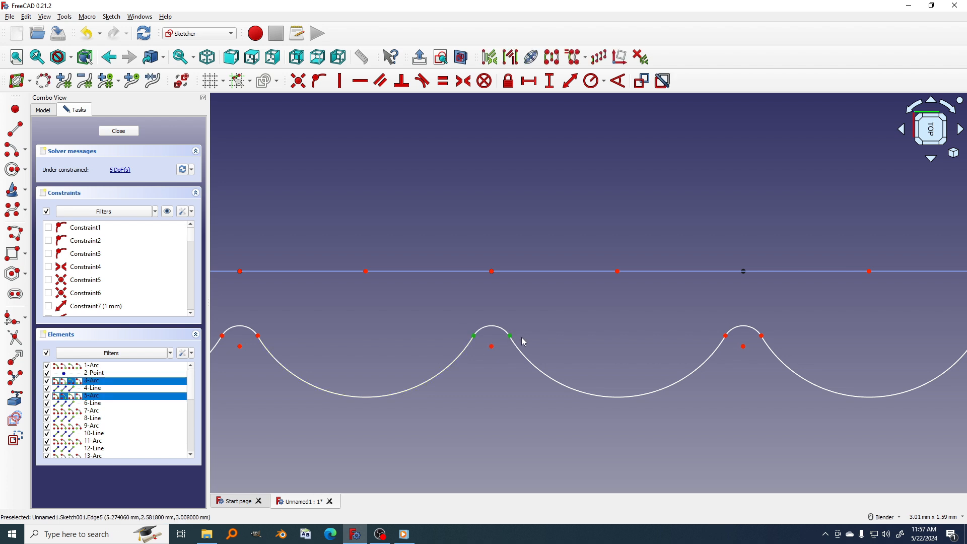
left_click(360, 80)
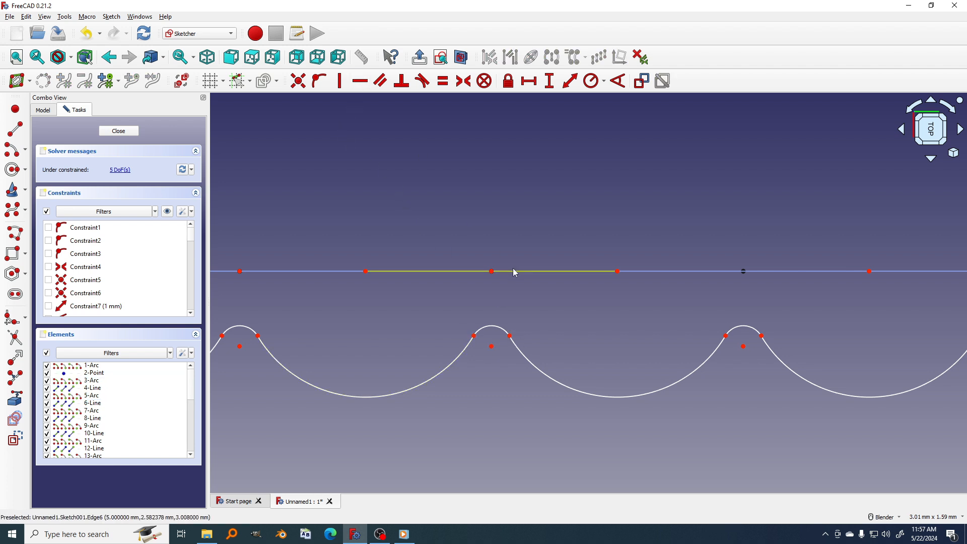
- Examine the remaining scallops and cusp fillets along the full length of the profile
scroll(509, 272, "down", 3)
middle_click_drag(419, 295, 371, 295, "shift")
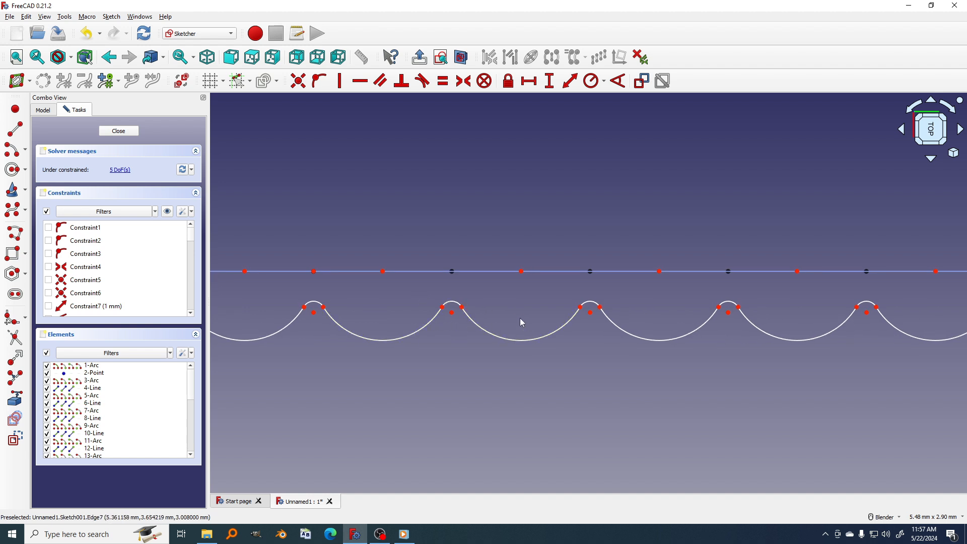
scroll(519, 318, "down", 4)
mouse_move(582, 312)
middle_mouse_down("shift")
mouse_move(344, 300)
mouse_move(304, 330)
middle_mouse_up("shift")
scroll(542, 311, "up", 2)
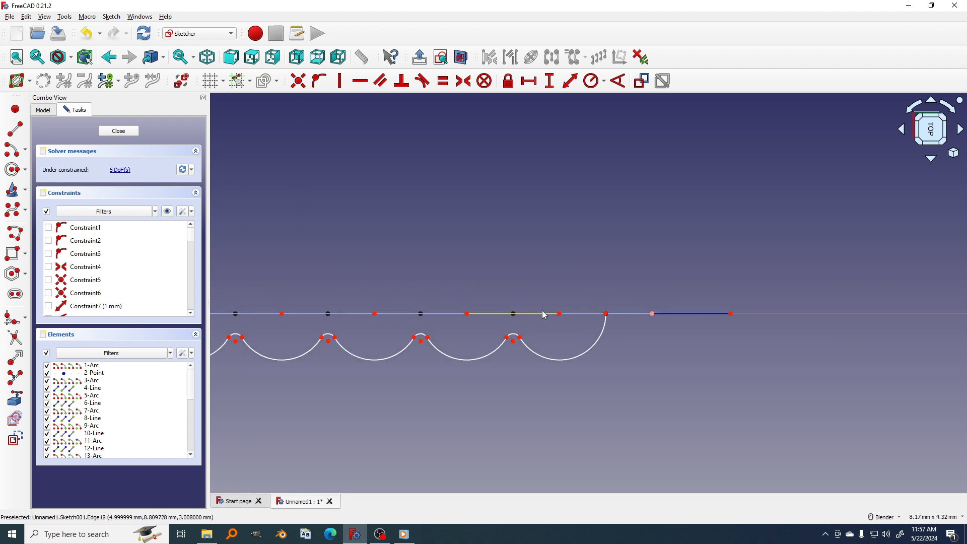
scroll(541, 312, "up", 3)
scroll(551, 328, "down", 7)
middle_click_drag(412, 328, 614, 324, "shift")
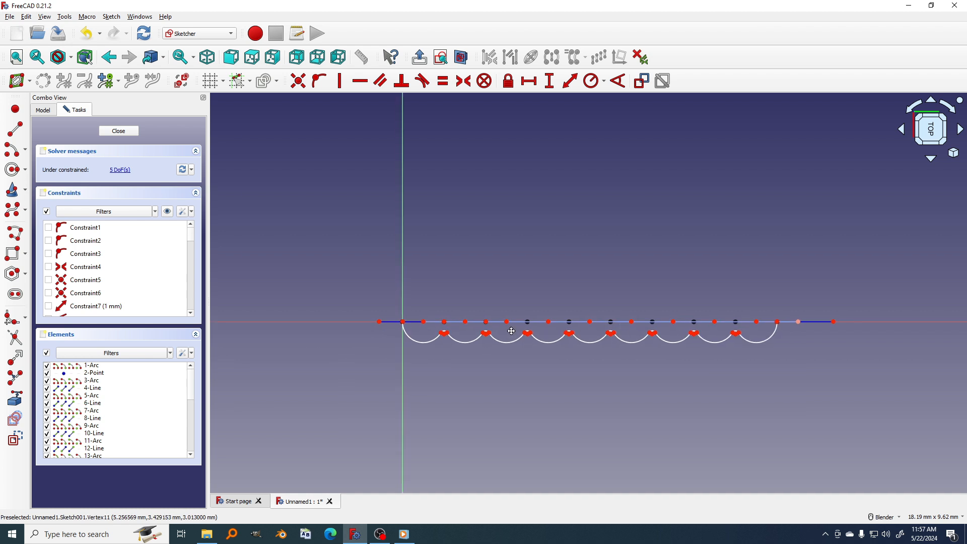
scroll(511, 331, "up", 2)
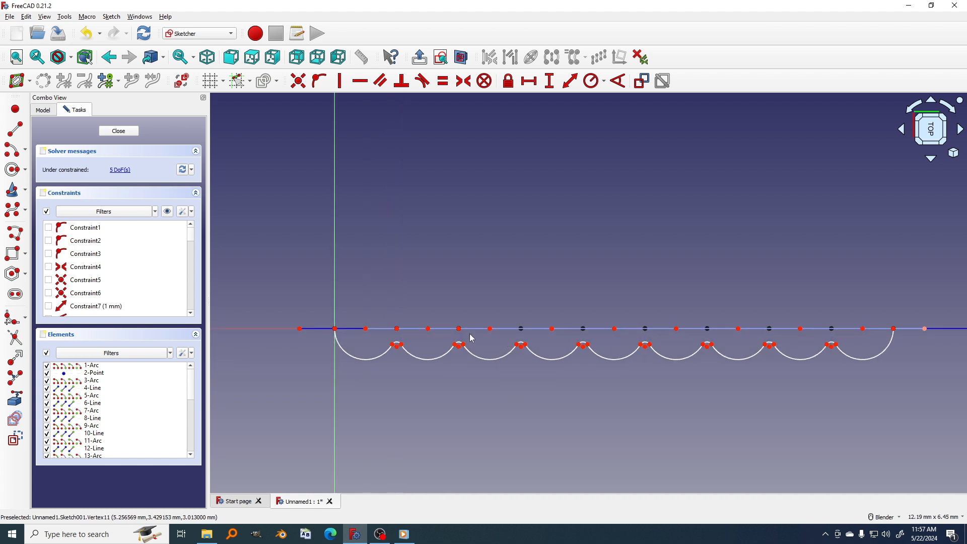
- Finish editing the scalloped sketch and tilt the model out of the top view
left_click(119, 131)
scroll(483, 286, "down", 3)
mouse_move(478, 286)
middle_mouse_down()
mouse_move(488, 297)
mouse_move(463, 301)
middle_mouse_up()
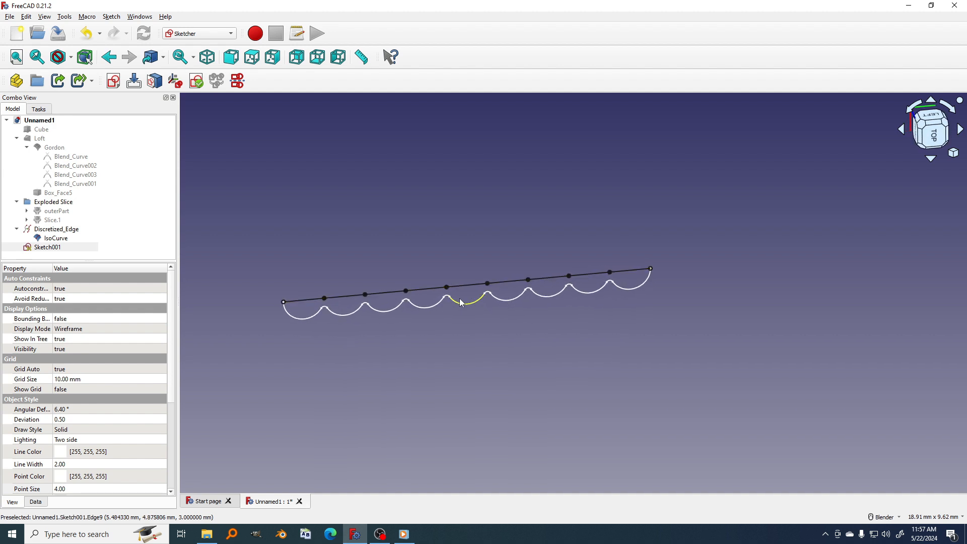
- Hide the Discretized_Edge and IsoCurve objects
left_click(52, 230)
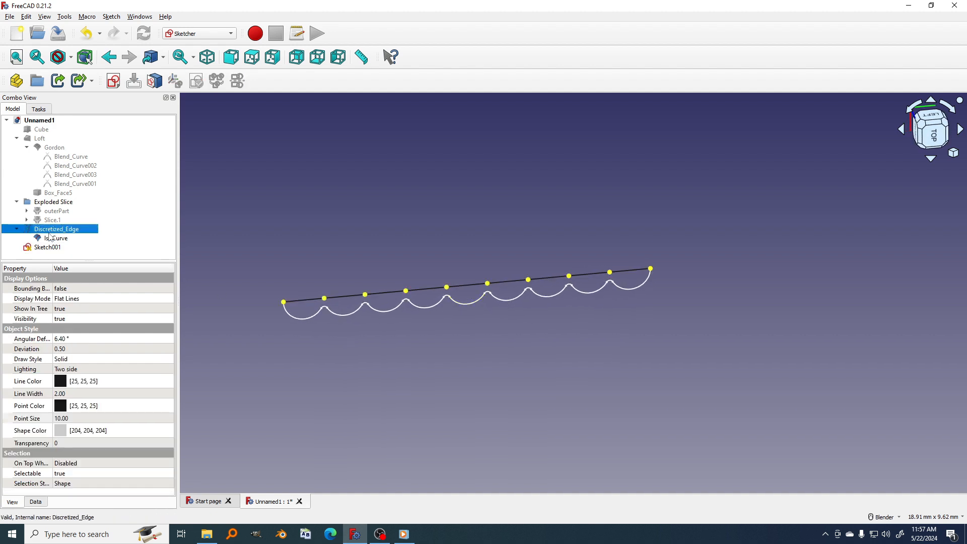
key("space")
left_click(56, 239)
key("space")
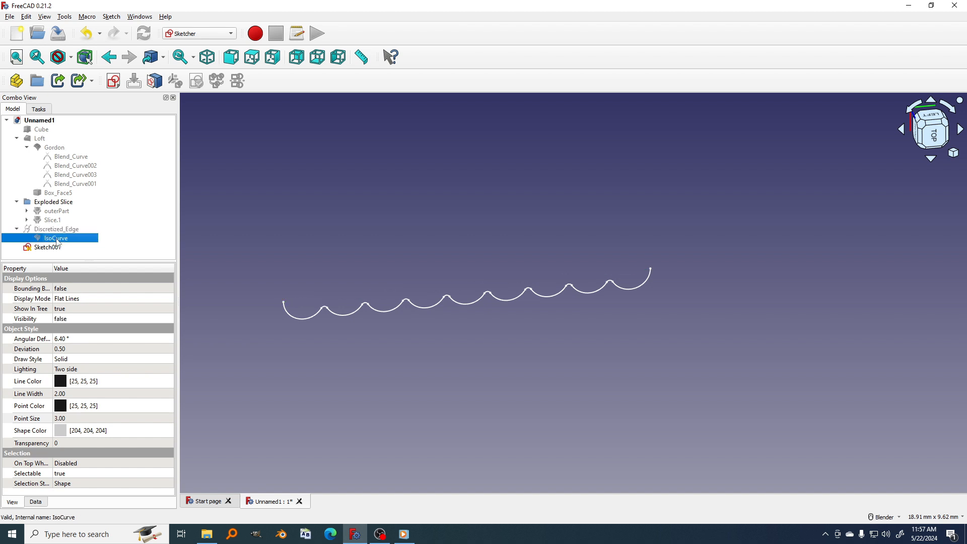
- Show the Slice.1 solid and inspect how the scalloped sketch lies relative to its curved top face
left_click(53, 220)
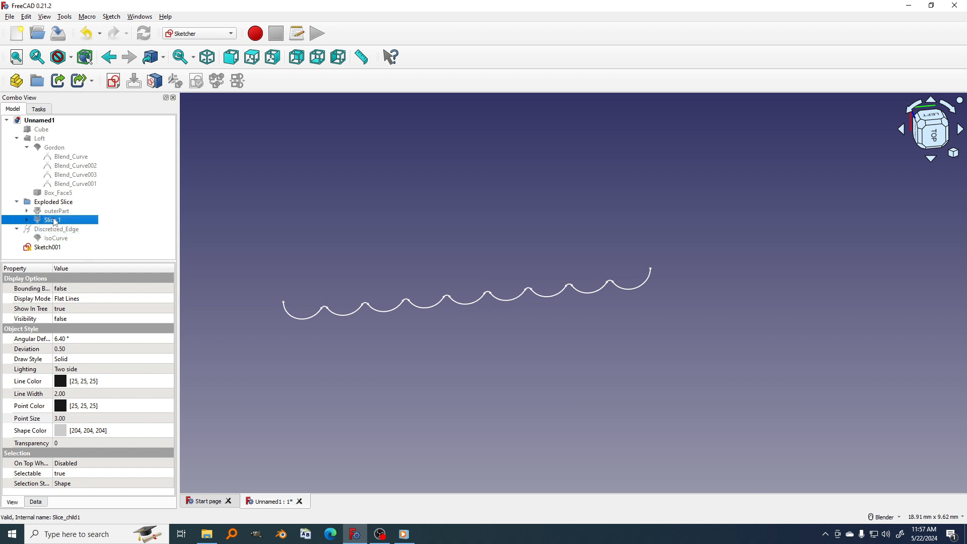
key("space")
scroll(414, 335, "down", 3)
middle_click_drag(414, 335, 579, 313)
left_click(675, 277)
scroll(498, 351, "up", 2)
middle_click_drag(578, 374, 335, 334)
mouse_move(622, 354)
middle_mouse_down()
mouse_move(490, 356)
mouse_move(574, 318)
mouse_move(850, 350)
mouse_move(864, 331)
mouse_move(718, 399)
mouse_move(503, 312)
mouse_move(633, 354)
mouse_move(626, 360)
middle_mouse_up()
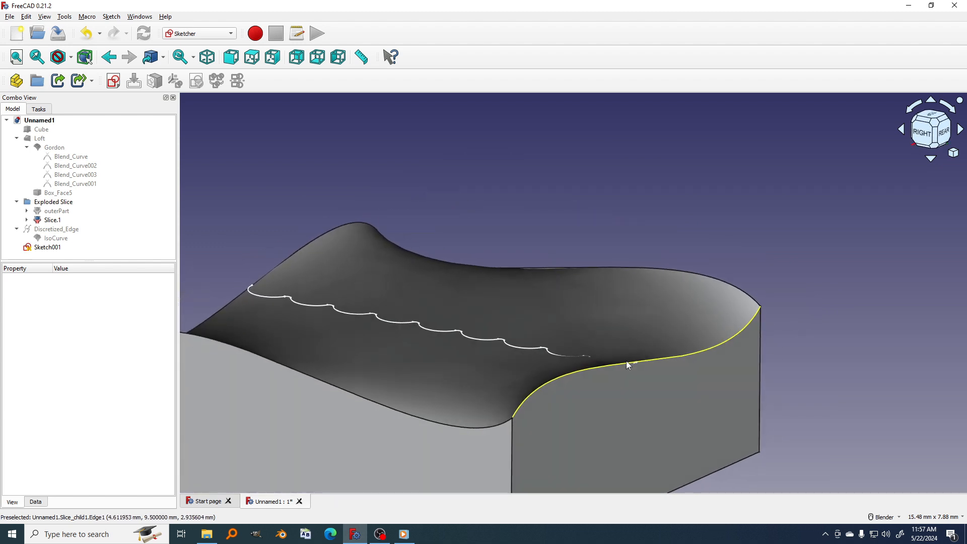
- Draw a red downward arrow below the scalloped sketch on a screen capture of the block, and discard the capture
middle_click_drag(460, 412, 476, 355, "shift")
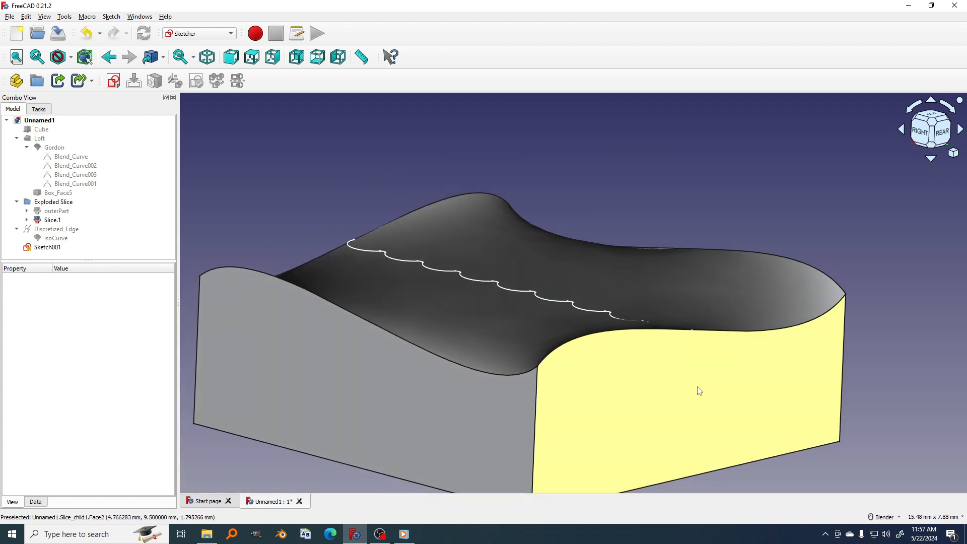
middle_click_drag(697, 335, 510, 302)
key("Print")
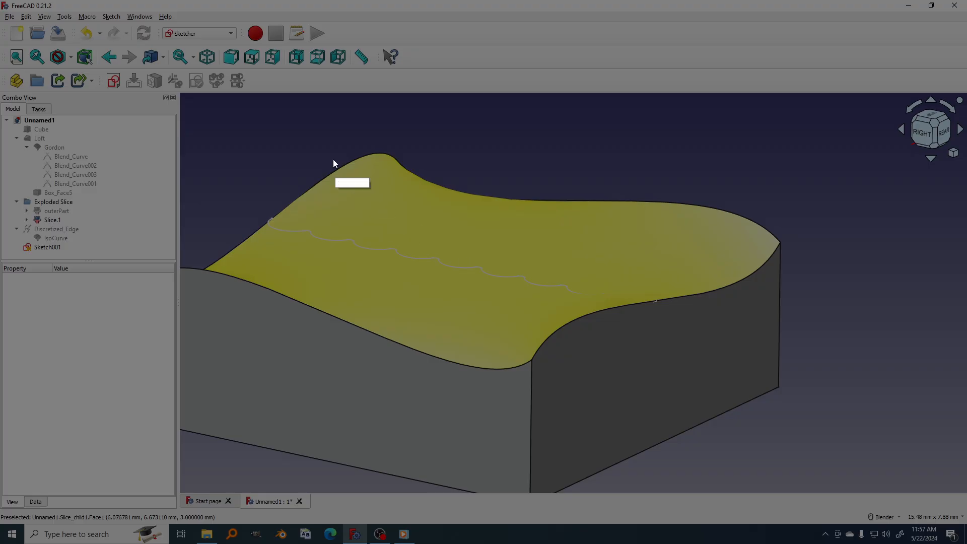
left_click_drag(272, 106, 777, 423)
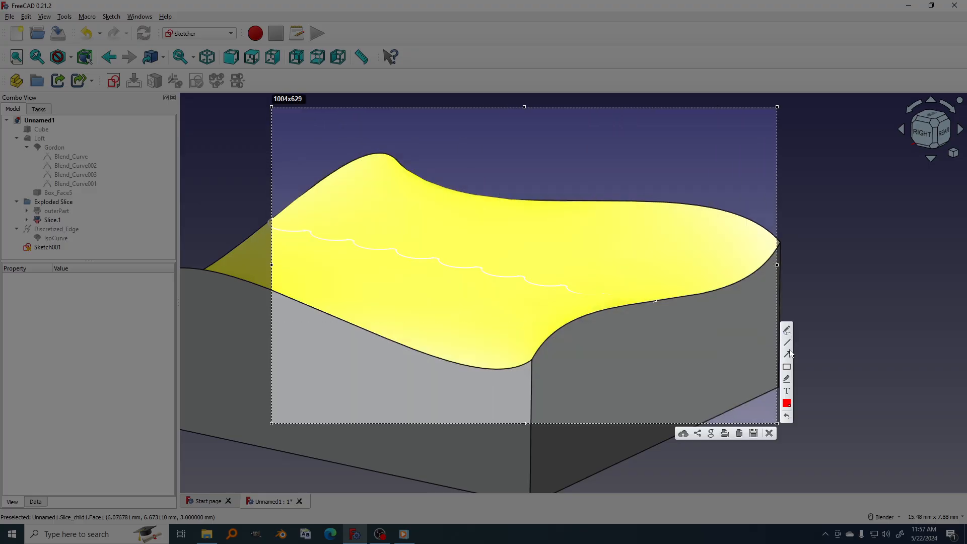
mouse_move(498, 216)
left_mouse_down()
mouse_move(492, 263)
mouse_move(511, 291)
mouse_move(512, 347)
left_mouse_up()
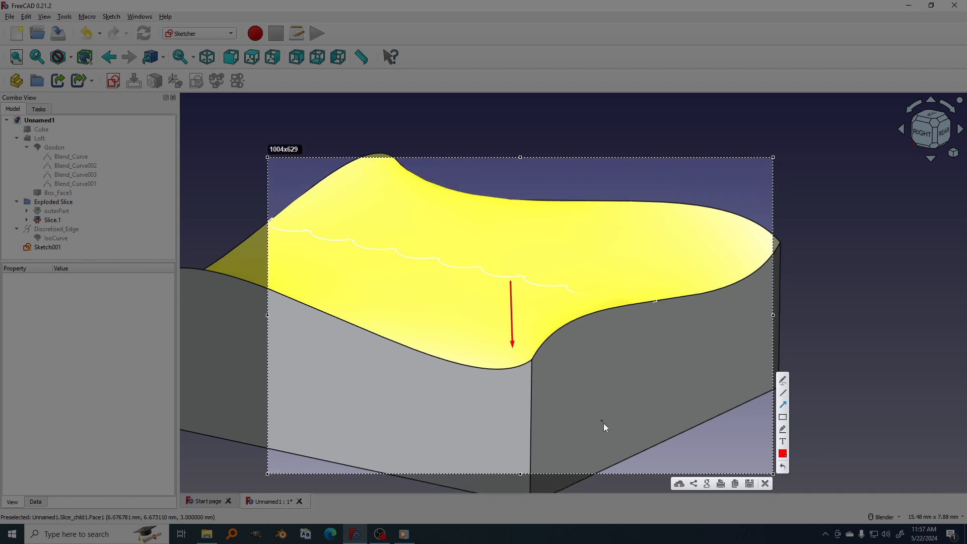
left_click(764, 484)
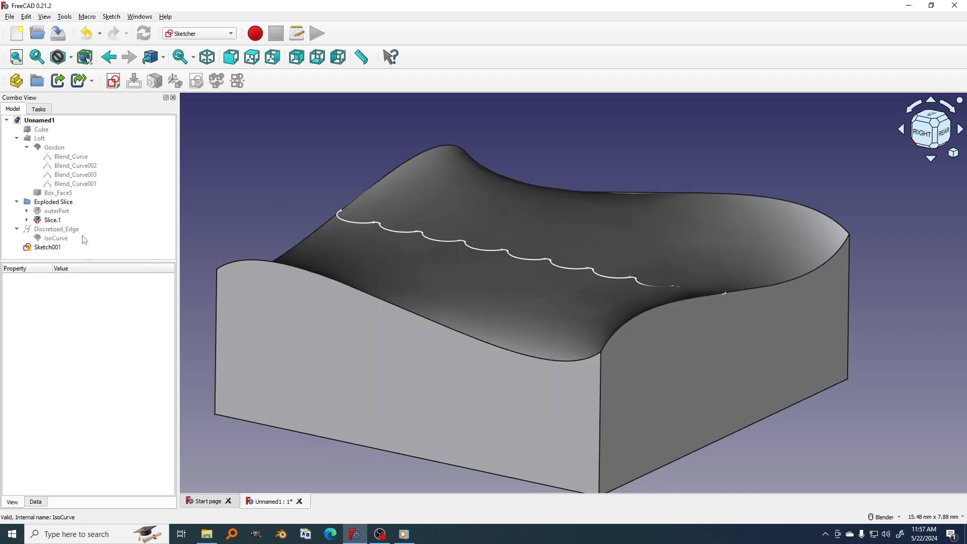
- Set the attachment offset axis of Sketch001 to x 1, y 0 and z 0
left_click(48, 248)
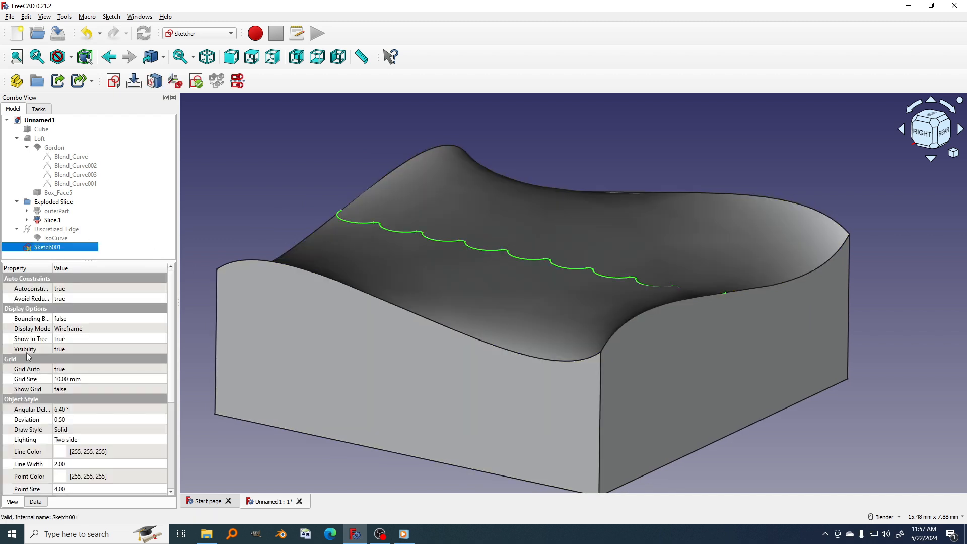
left_click(35, 502)
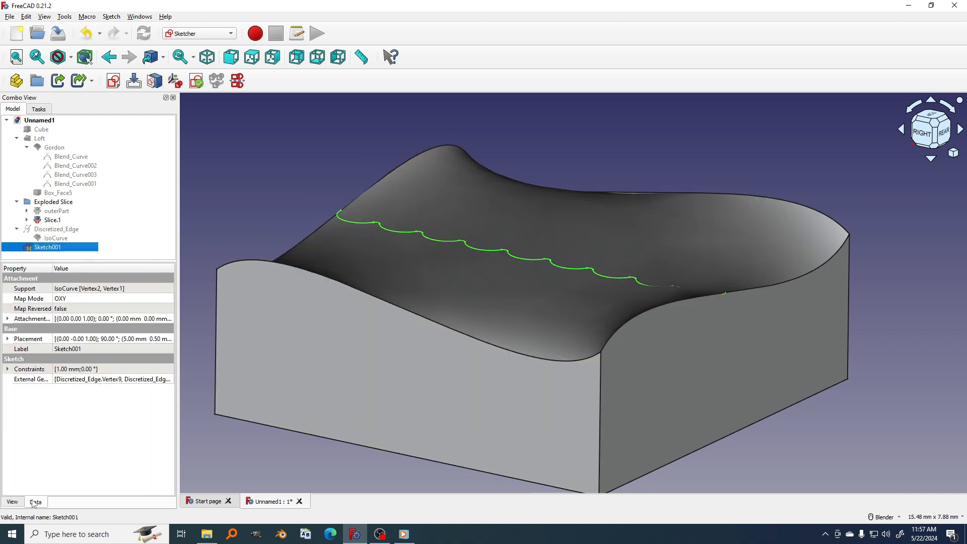
left_click(7, 318)
left_click(17, 349)
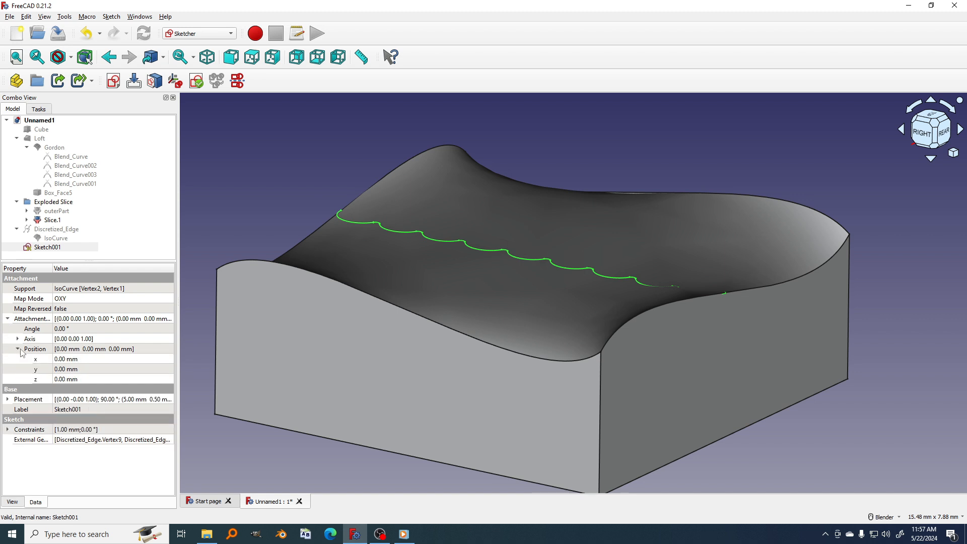
left_click(17, 339)
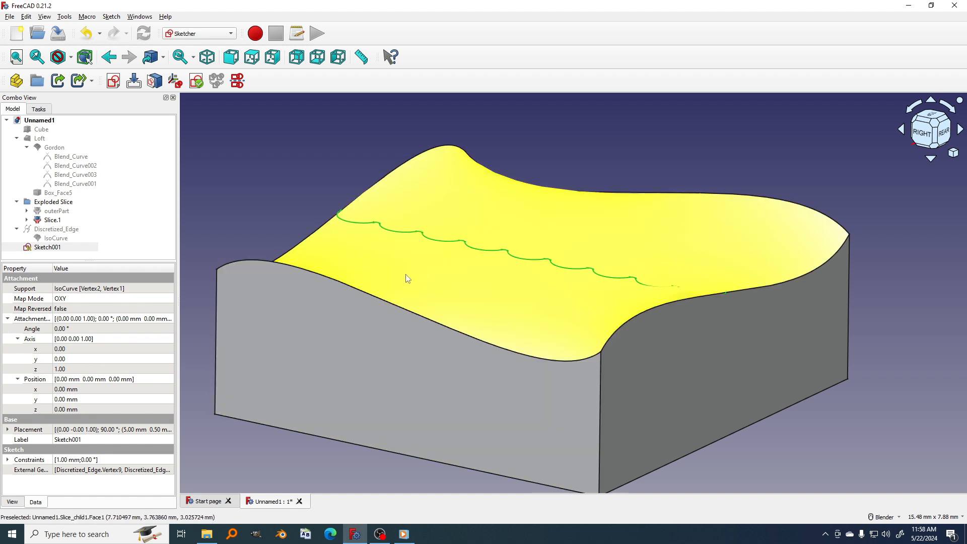
left_click(70, 372)
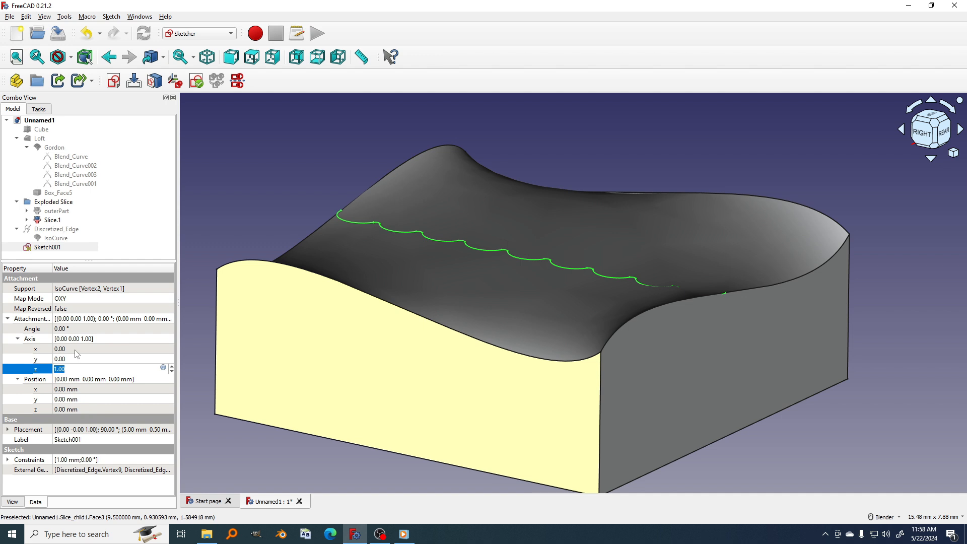
left_click(70, 349)
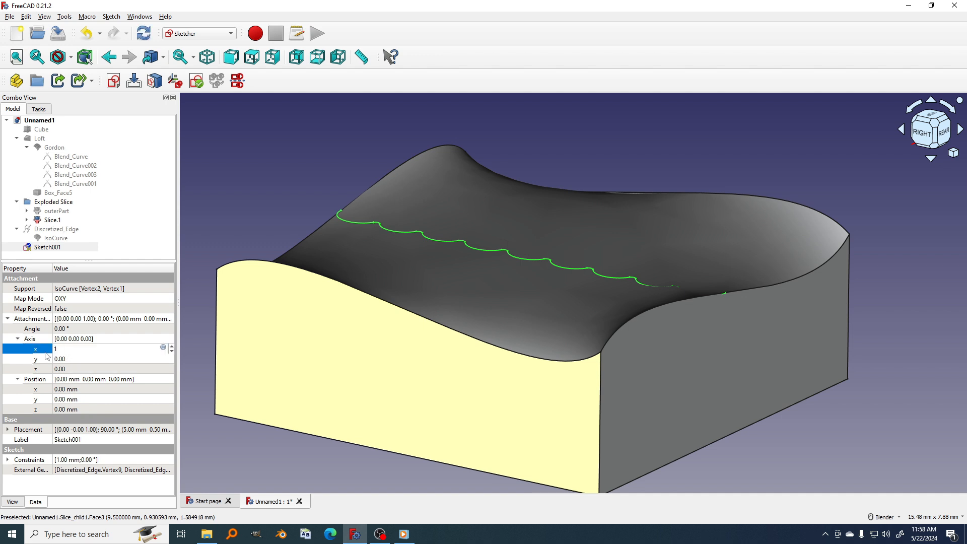
type("1")
key("Return")
- Set the attachment offset angle of Sketch001 to 90° so the scalloped profile stands upright
left_click(81, 328)
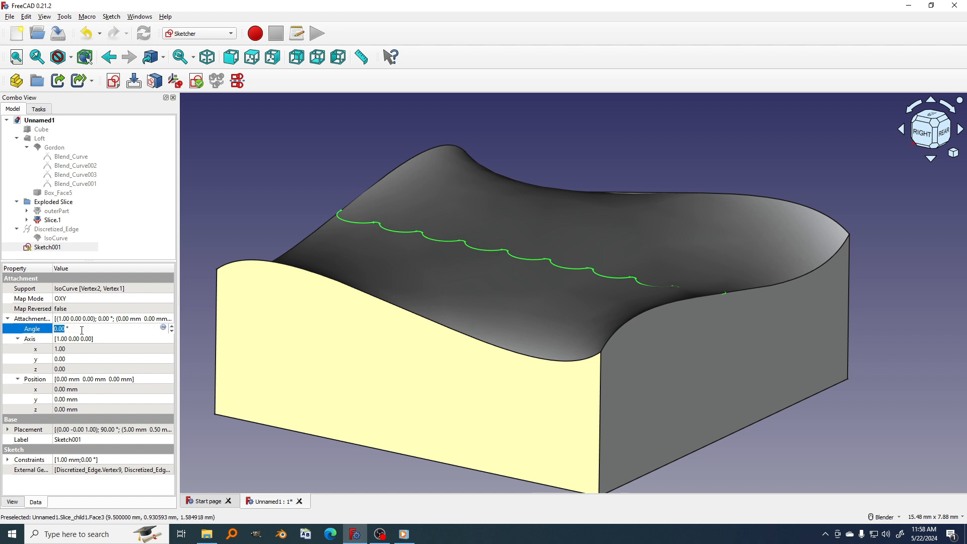
type("90")
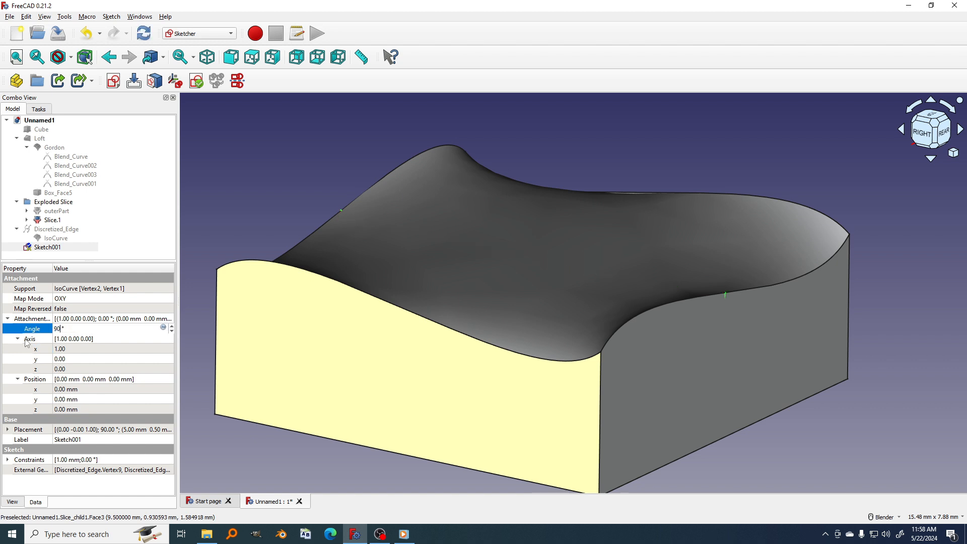
key("Return")
- Hide the Slice.1 solid and inspect the rotated scalloped sketch from several angles
scroll(488, 348, "down", 2)
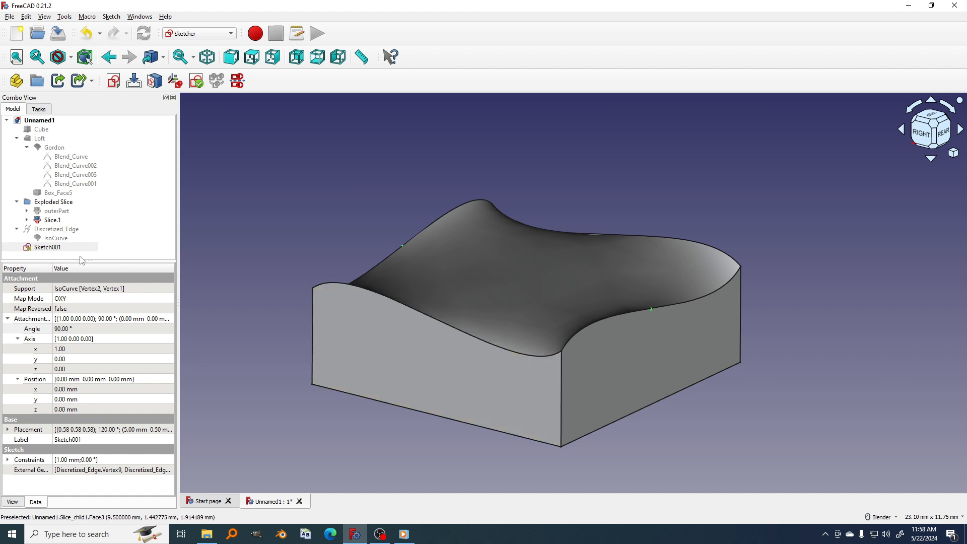
left_click(53, 220)
key("space")
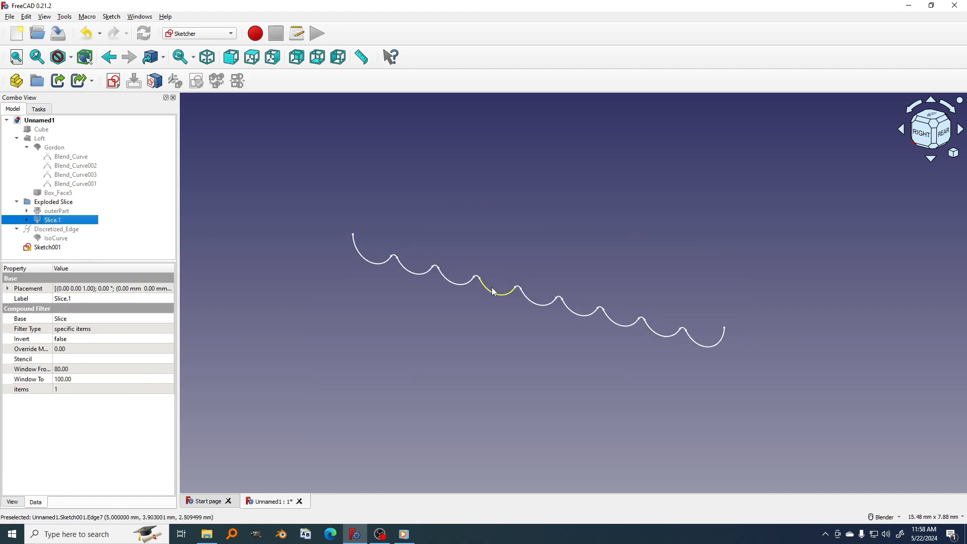
middle_click_drag(492, 287, 546, 290)
middle_click_drag(612, 350, 552, 330)
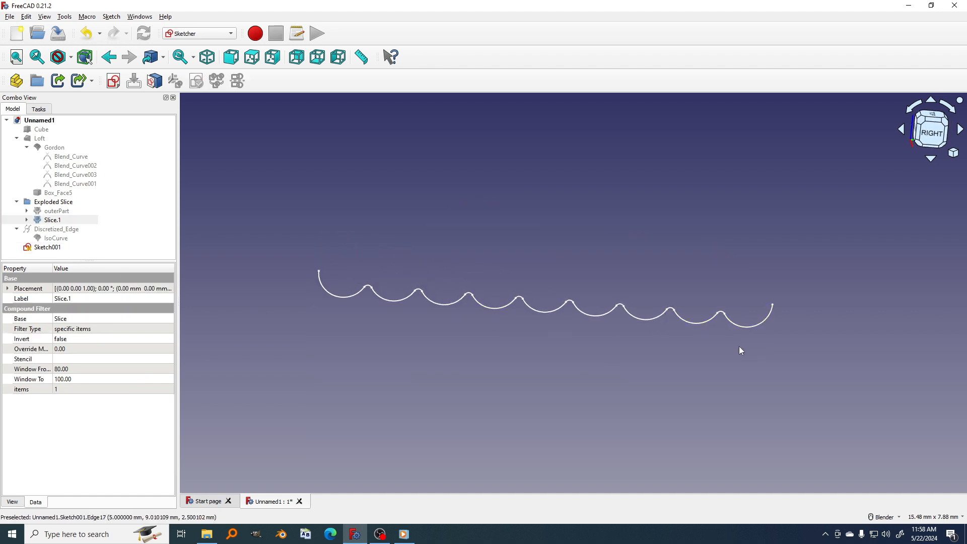
mouse_move(741, 351)
middle_mouse_down()
mouse_move(639, 339)
mouse_move(647, 339)
mouse_move(612, 355)
middle_mouse_up()
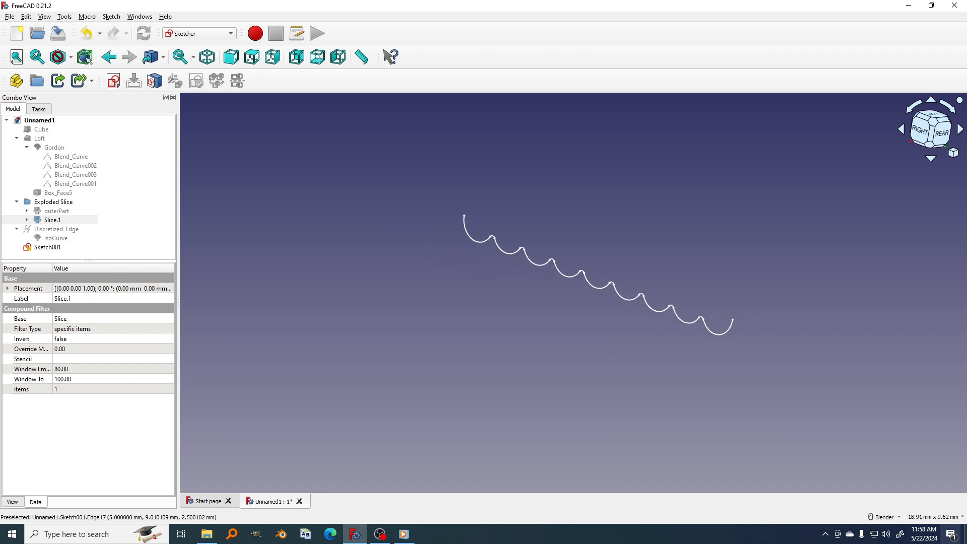
middle_click_drag(559, 277, 552, 280)
- Show the Slice.1 solid again and examine the boundary edges of its curved top face
left_click(58, 220)
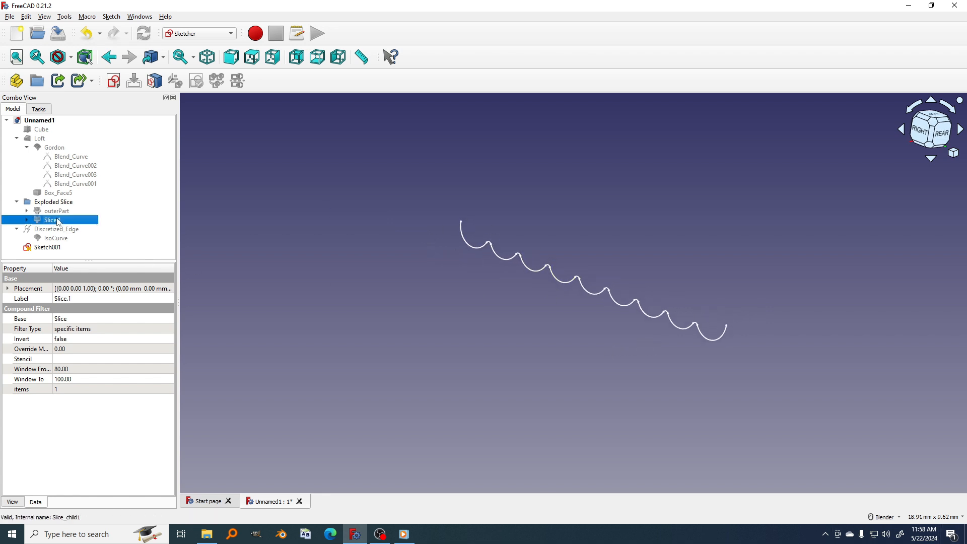
key("space")
middle_click_drag(452, 273, 689, 417)
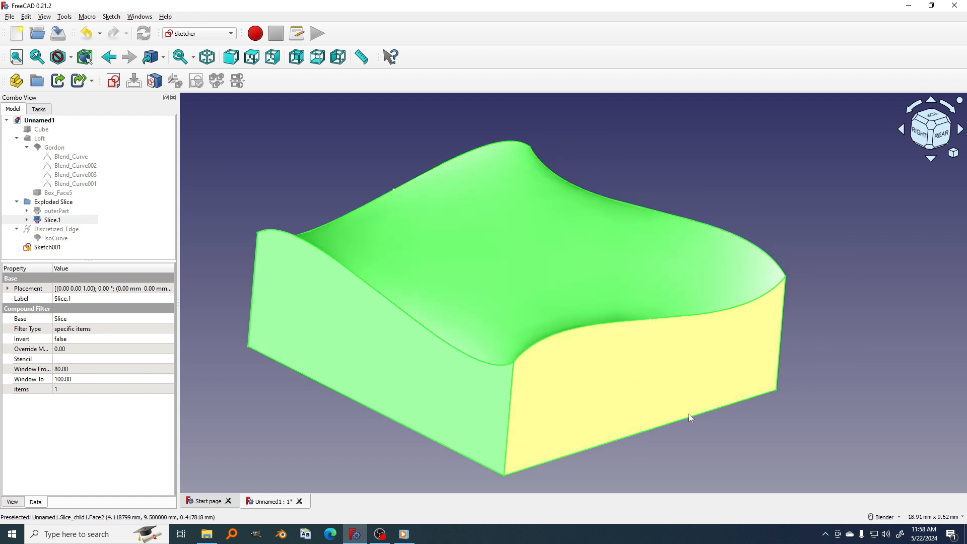
left_click(695, 418)
middle_click_drag(544, 348, 531, 357)
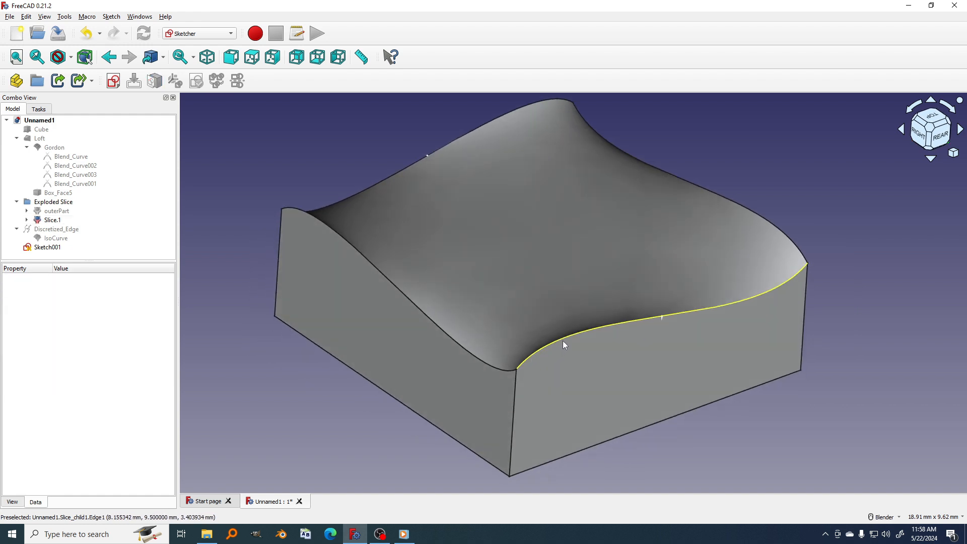
left_click(481, 350)
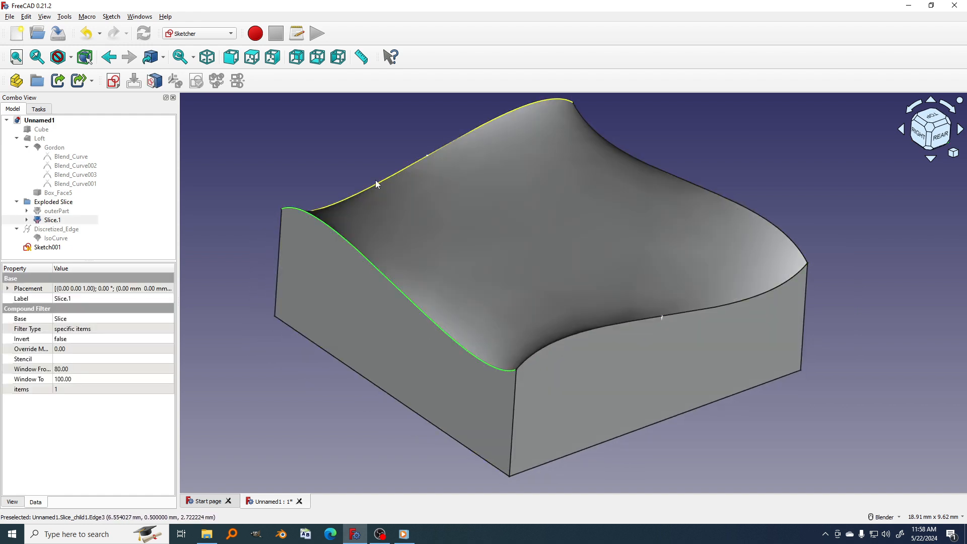
left_click(375, 180)
left_click(677, 179)
scroll(624, 216, "down", 1)
middle_click_drag(624, 216, 614, 223, "shift")
left_click(791, 203)
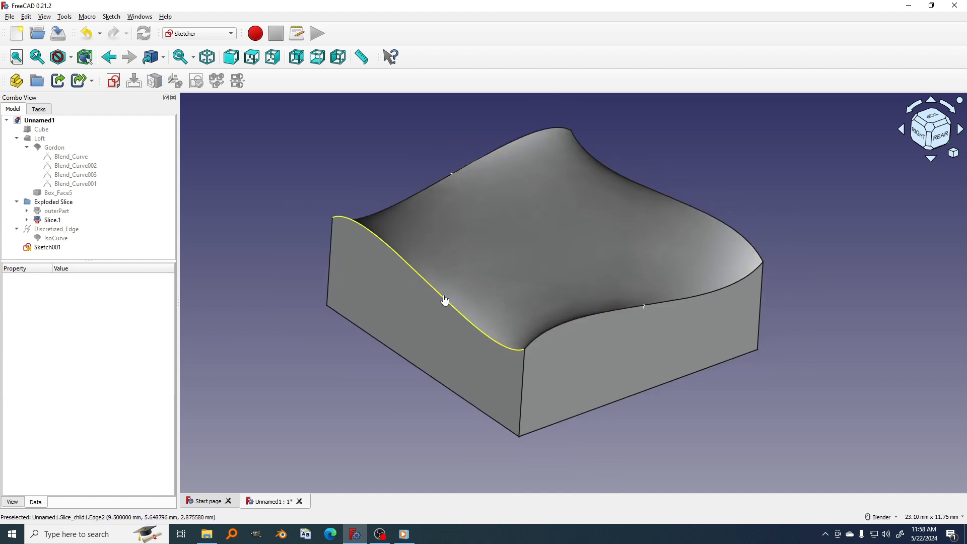
- Switch to the Curves workbench and create a Join Curve from the top edge on Slice.1's right side
left_click(446, 298)
left_click(213, 35)
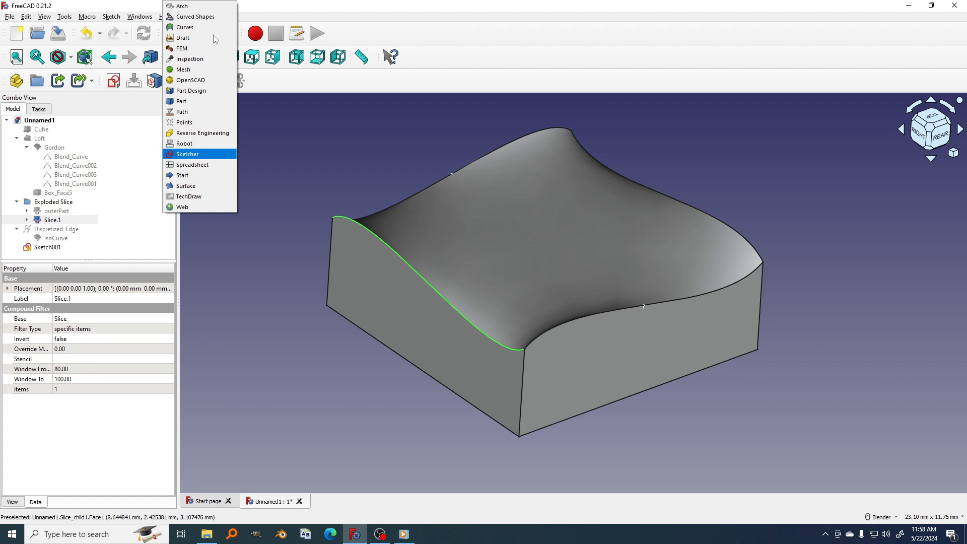
left_click(201, 27)
middle_click_drag(494, 132, 477, 139, "shift")
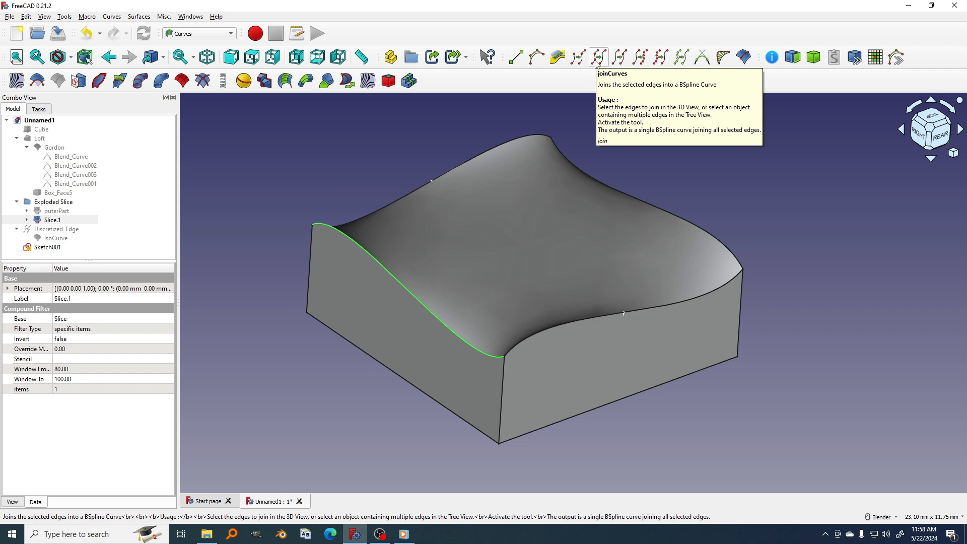
left_click(597, 62)
scroll(55, 240, "down", 1)
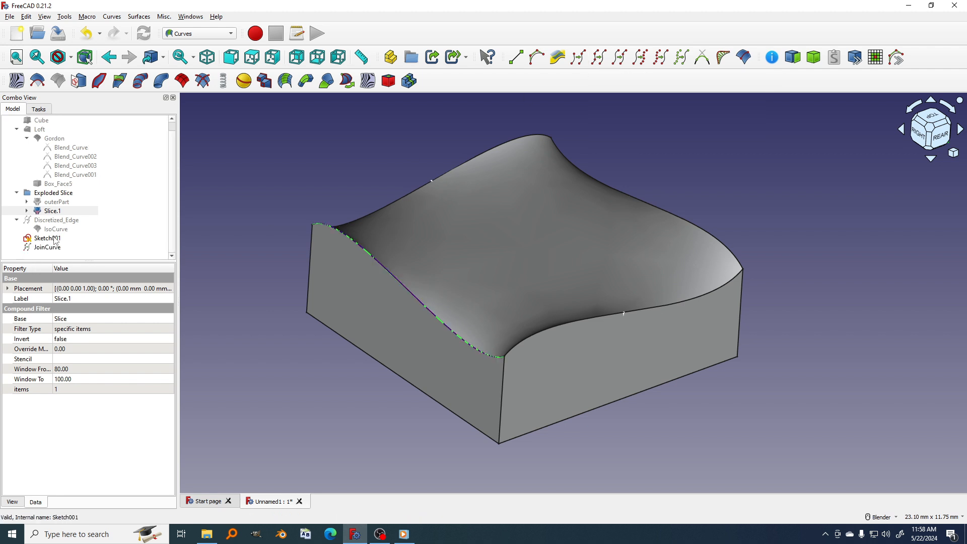
left_click(50, 246)
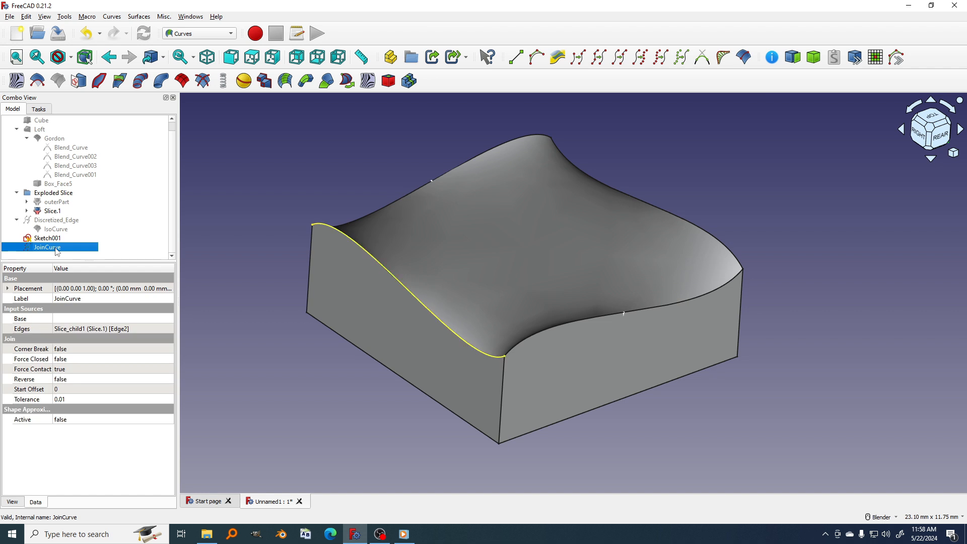
- Create separate Join Curves from the left and front boundary edges of Slice.1's curved top face
middle_click_drag(595, 287, 545, 319, "shift")
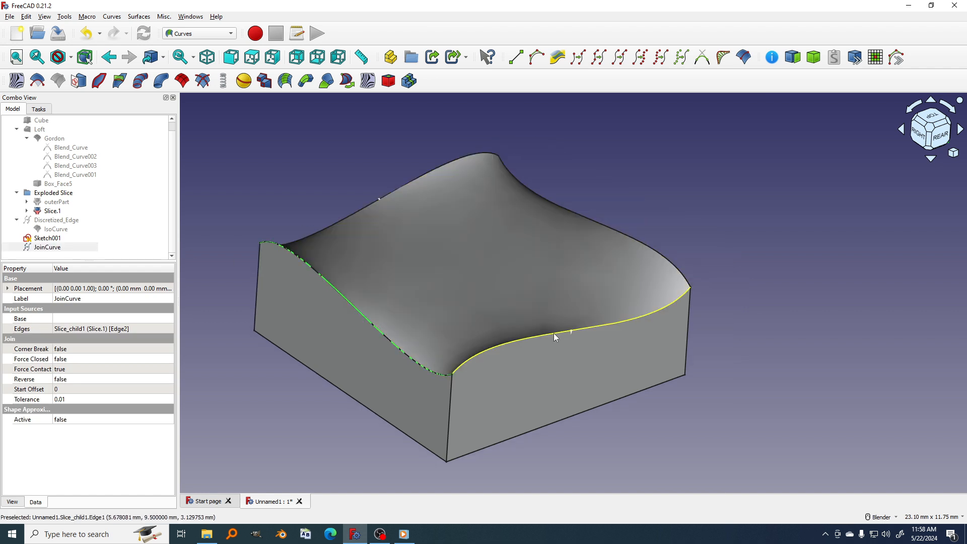
left_click(591, 222)
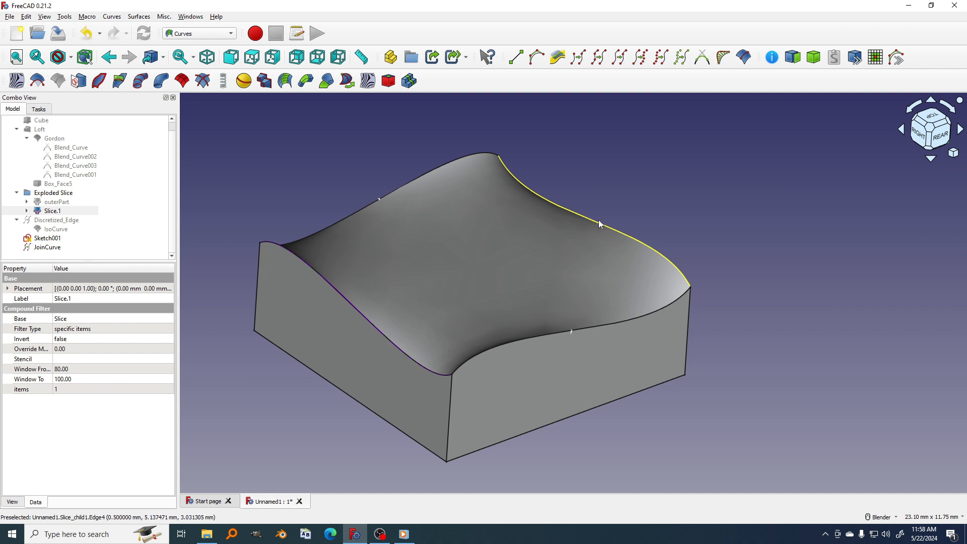
left_click(593, 217)
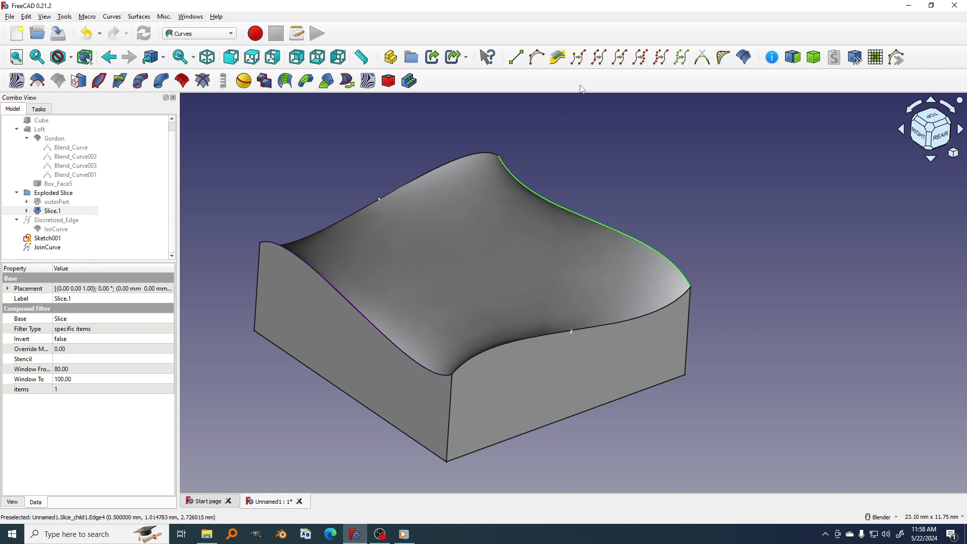
left_click(598, 58)
left_click(348, 213)
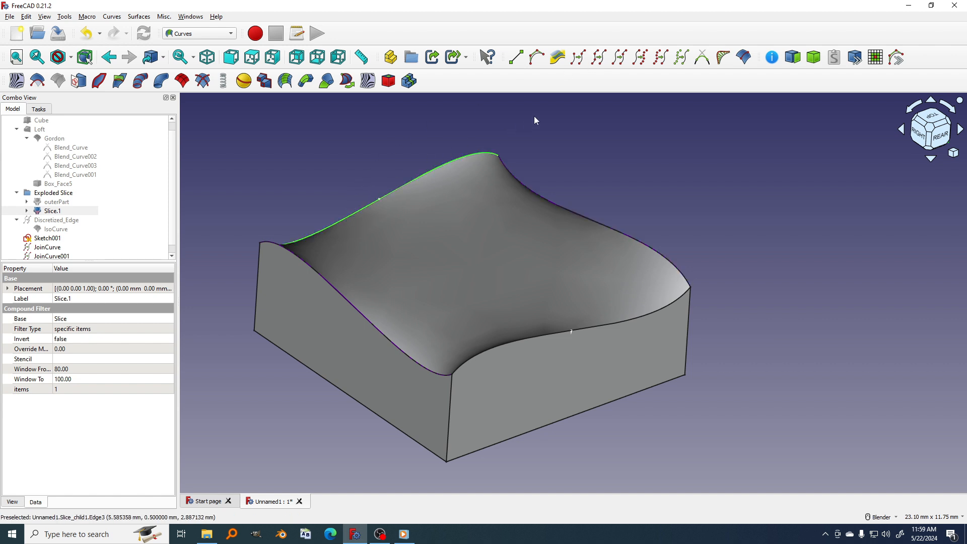
left_click(599, 58)
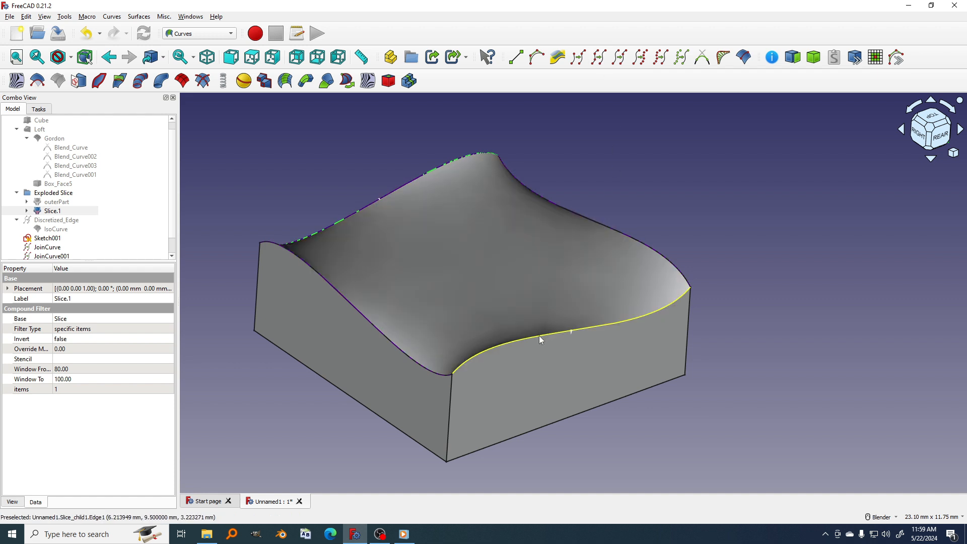
- Create a Join Curve from the rear edge of the curved top face and hide the Slice.1 solid
left_click(539, 335)
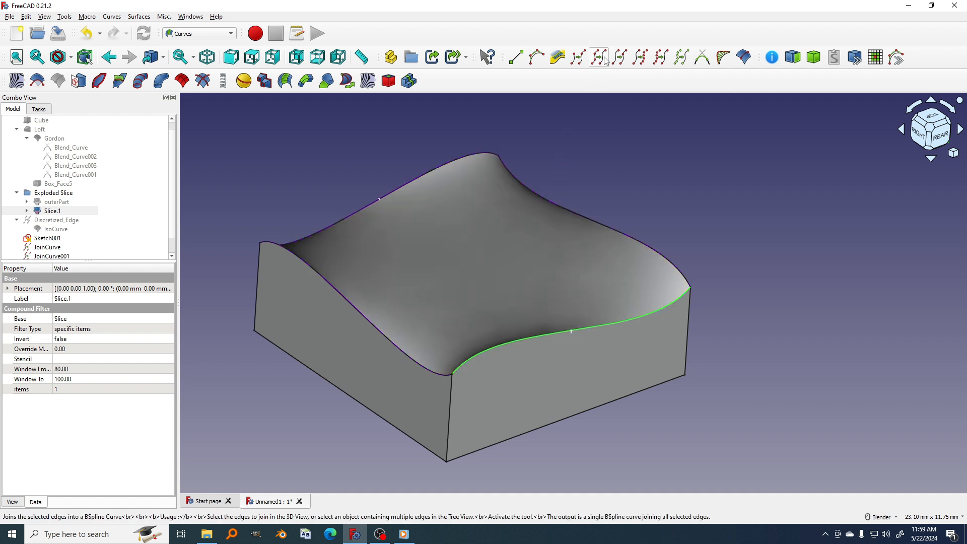
left_click(605, 60)
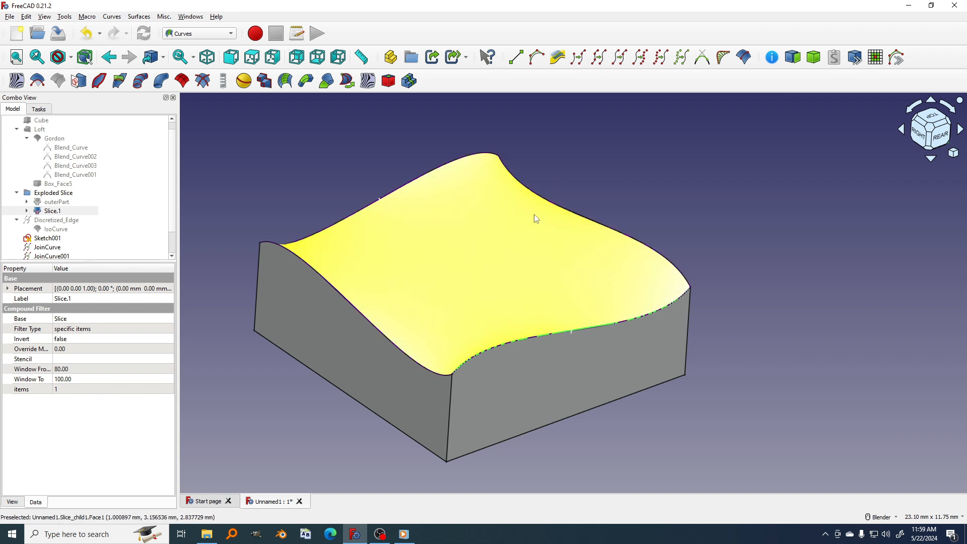
left_click(462, 312)
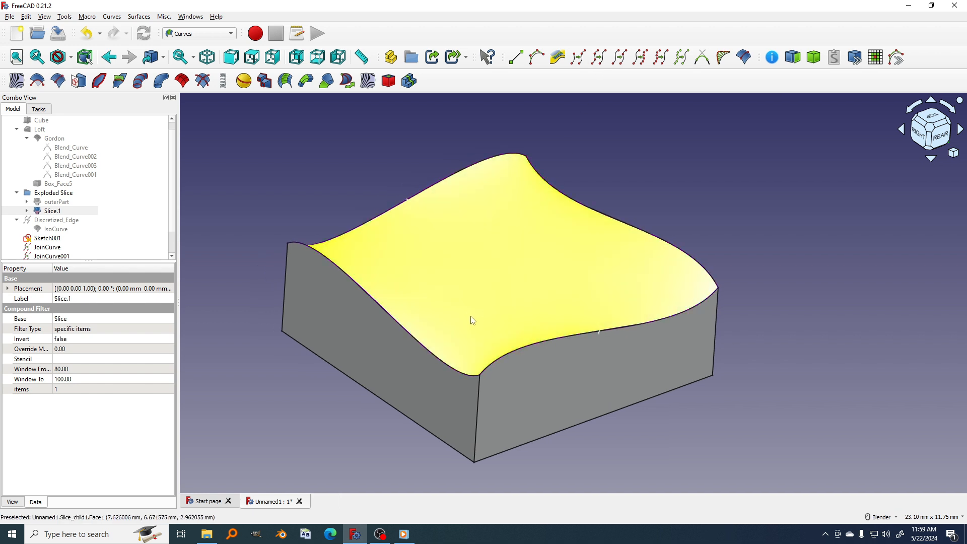
key("space")
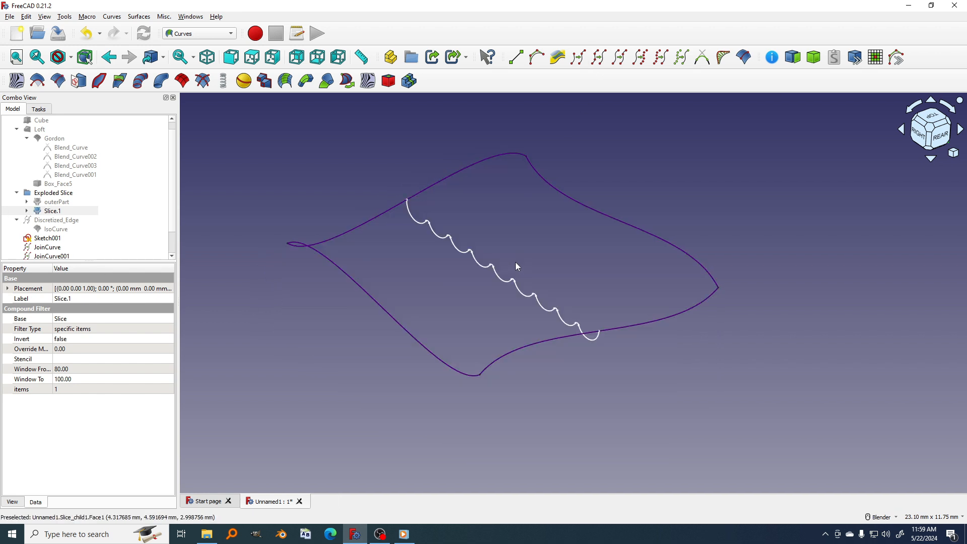
- Hide the four boundary Join Curves so only the scalloped sketch profile stays visible
mouse_move(519, 328)
middle_mouse_down()
mouse_move(417, 301)
mouse_move(505, 317)
mouse_move(610, 318)
mouse_move(544, 319)
mouse_move(531, 344)
middle_mouse_up()
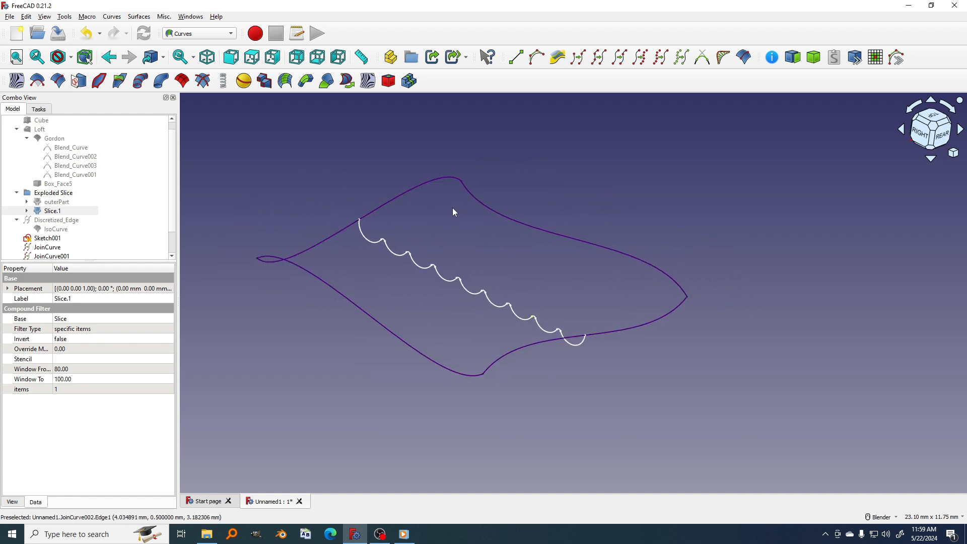
middle_click_drag(451, 305, 550, 293)
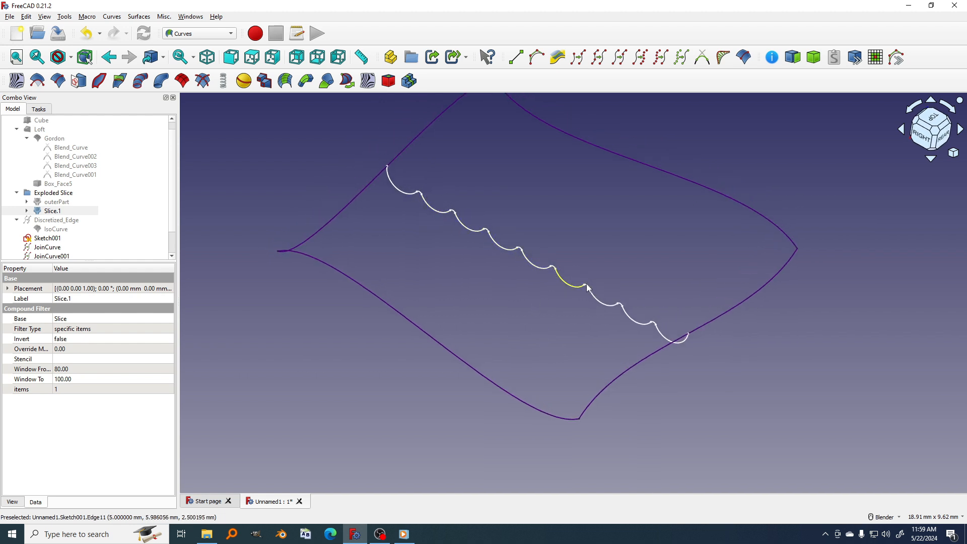
mouse_move(514, 254)
middle_mouse_down()
mouse_move(529, 274)
mouse_move(495, 284)
middle_mouse_up()
scroll(55, 213, "down", 1)
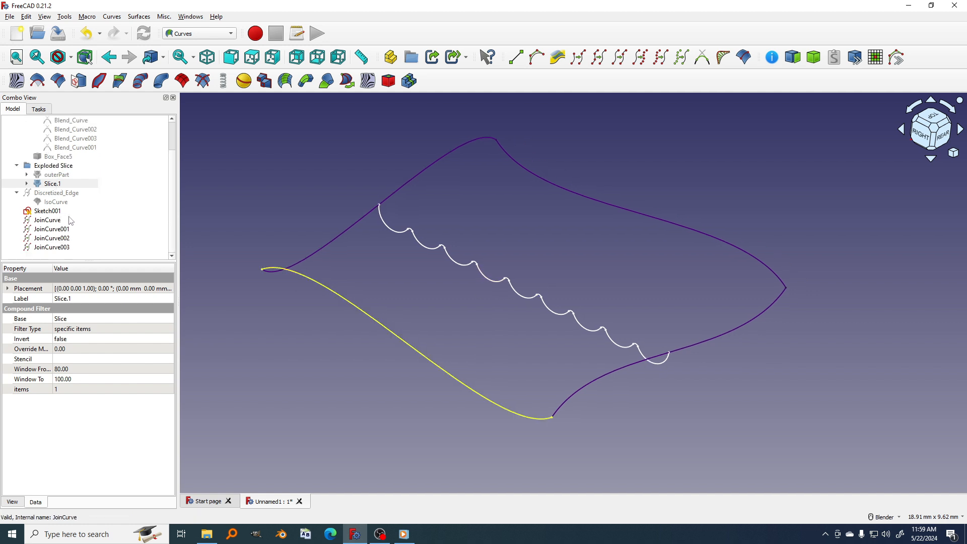
left_click(57, 221)
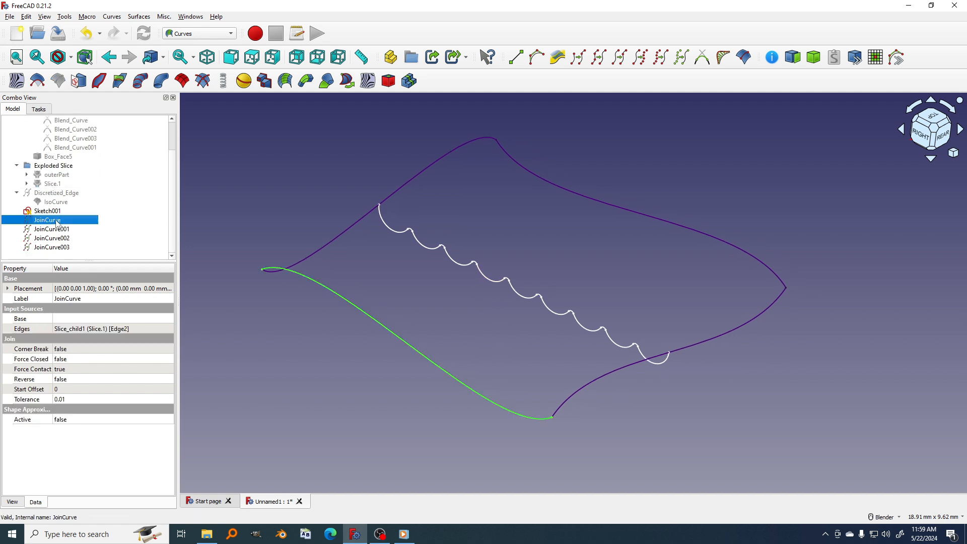
left_click(57, 247, "shift")
key("space")
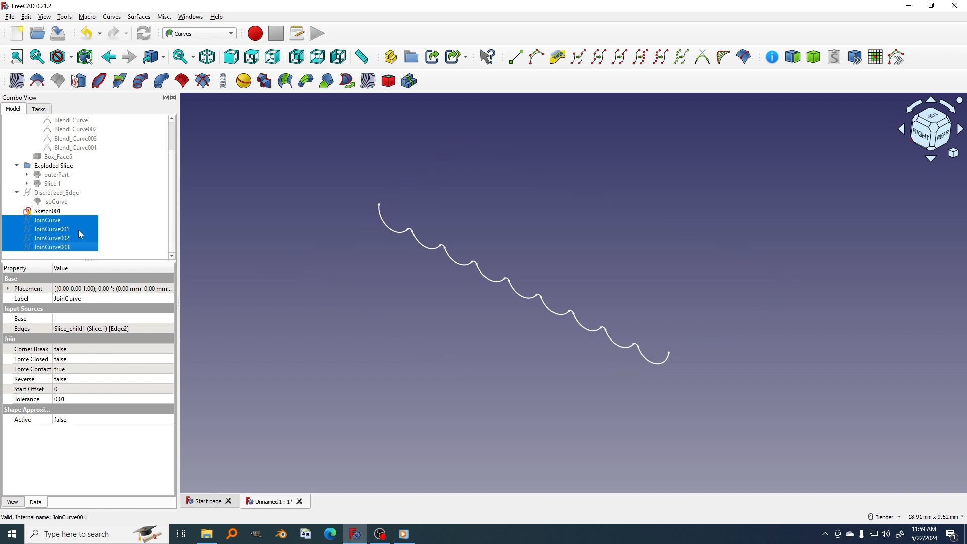
- Create a single Join Curve from all the edges of the scalloped Sketch001 profile
scroll(536, 243, "down", 2)
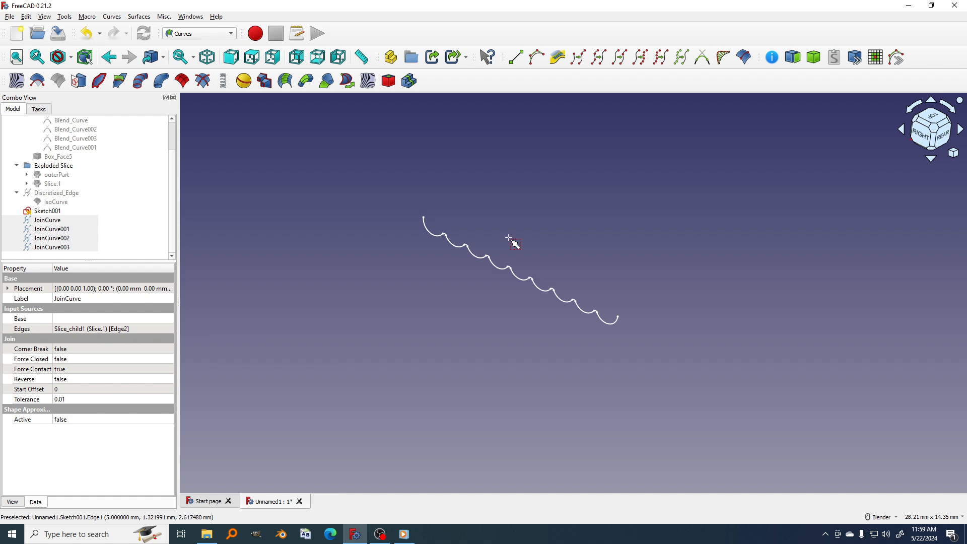
mouse_move(351, 166)
left_mouse_down()
mouse_move(489, 261)
mouse_move(708, 373)
mouse_move(713, 387)
mouse_move(681, 374)
left_mouse_up()
scroll(548, 298, "up", 3)
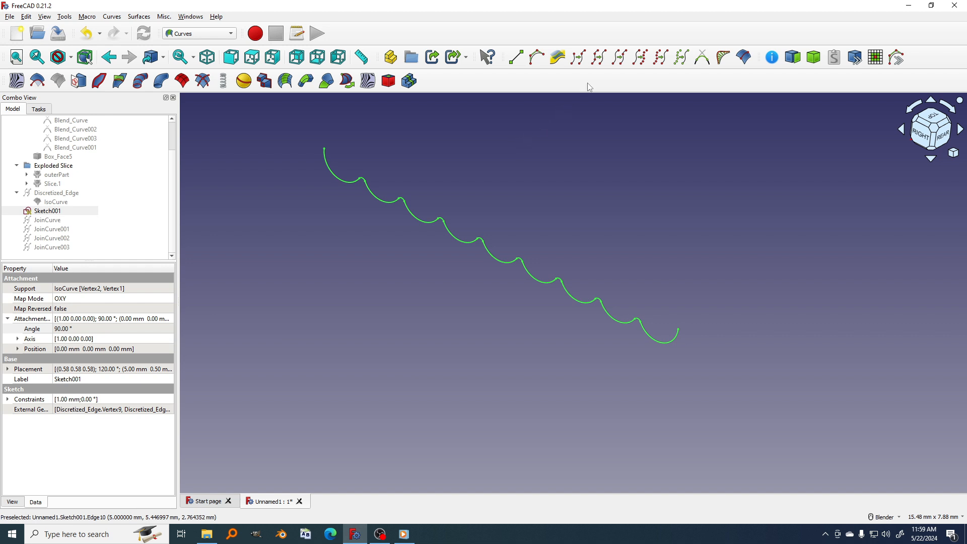
left_click(598, 65)
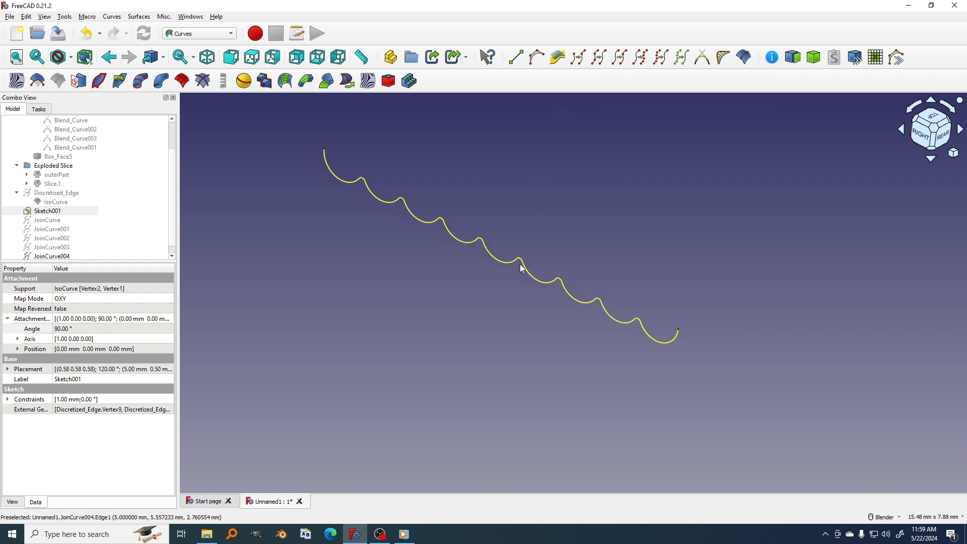
middle_click_drag(529, 274, 514, 287)
scroll(64, 217, "down", 1)
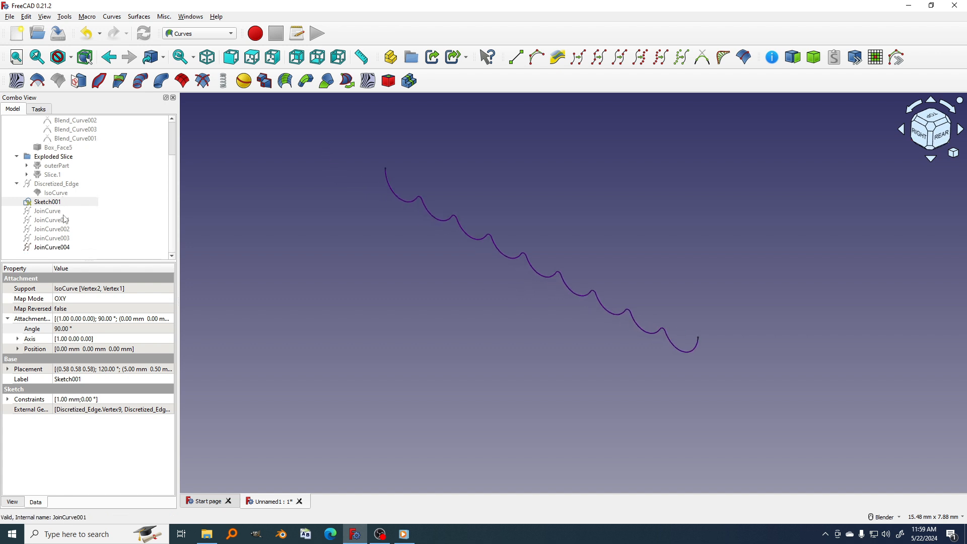
- Show the four boundary Join Curves again around the scalloped curve and clear the selection
left_click(64, 212)
left_click(59, 237, "shift")
key("space")
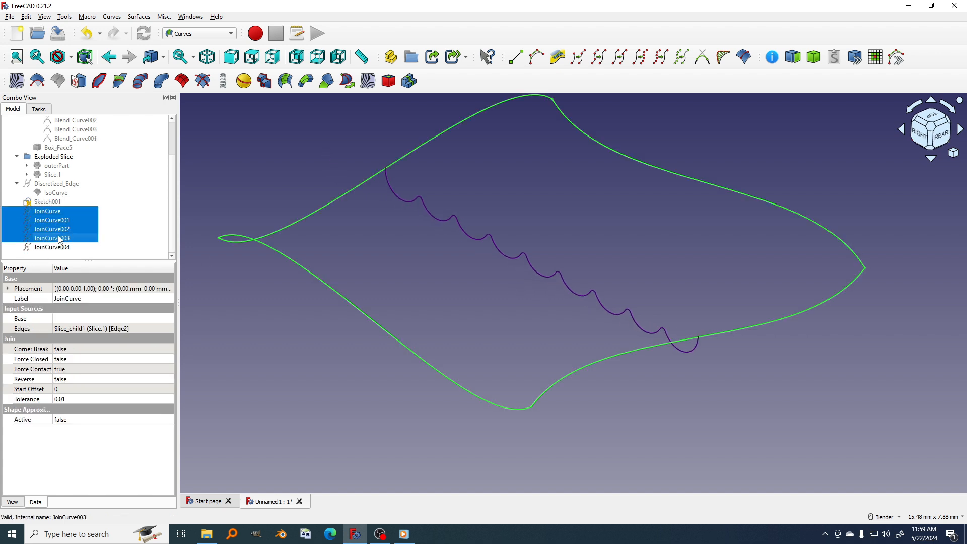
scroll(473, 282, "down", 2)
middle_click_drag(493, 291, 531, 295)
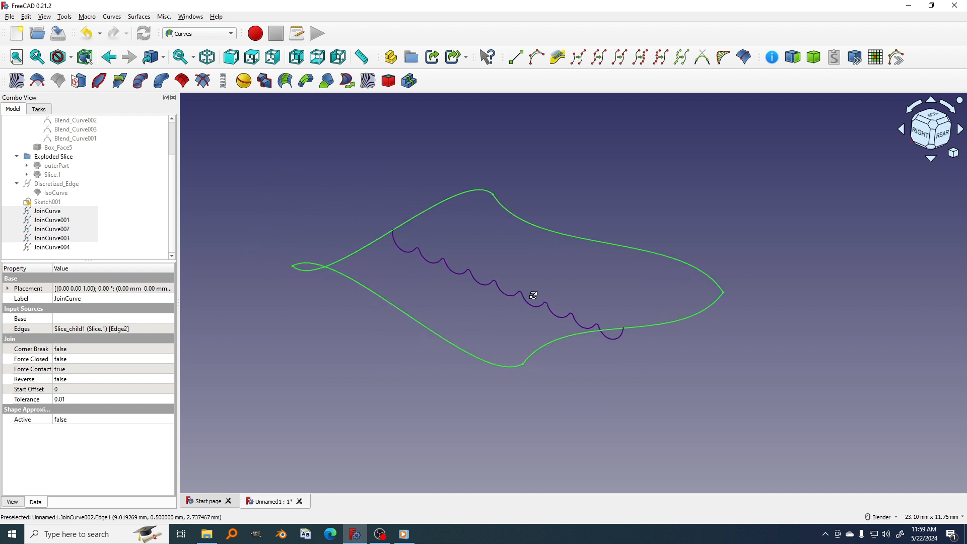
middle_click_drag(431, 308, 454, 312, "shift")
left_click(492, 344)
middle_click_drag(494, 347, 452, 330)
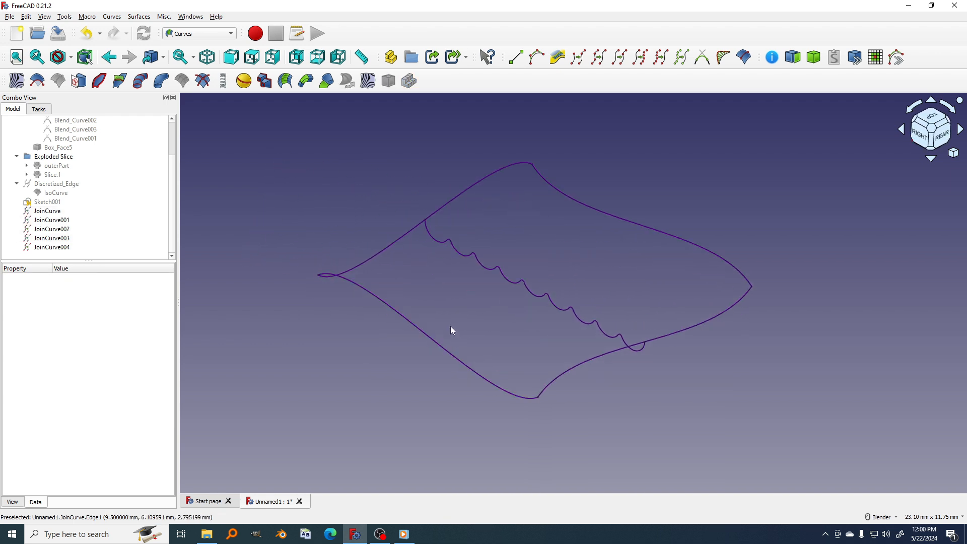
- Create a Gordon surface from the scalloped Join Curve, the two boundary curves parallel to it and the two crossing boundary curves
left_click(420, 332)
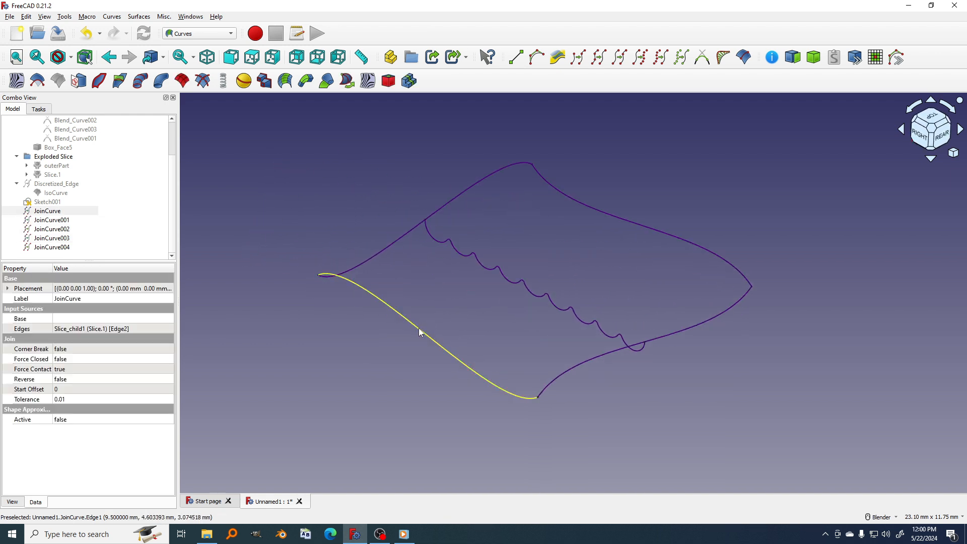
left_click(506, 284, "ctrl")
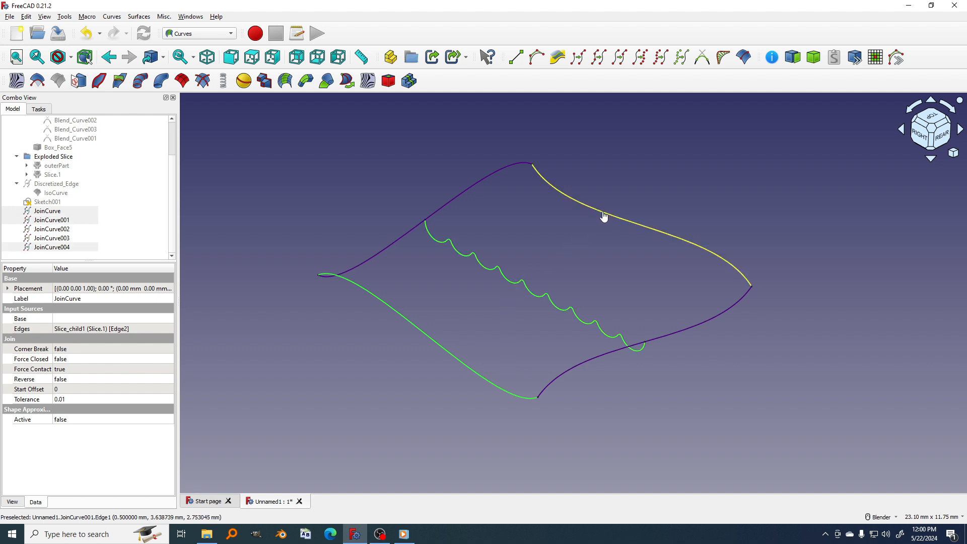
left_click(485, 189, "ctrl")
left_click(689, 328, "ctrl")
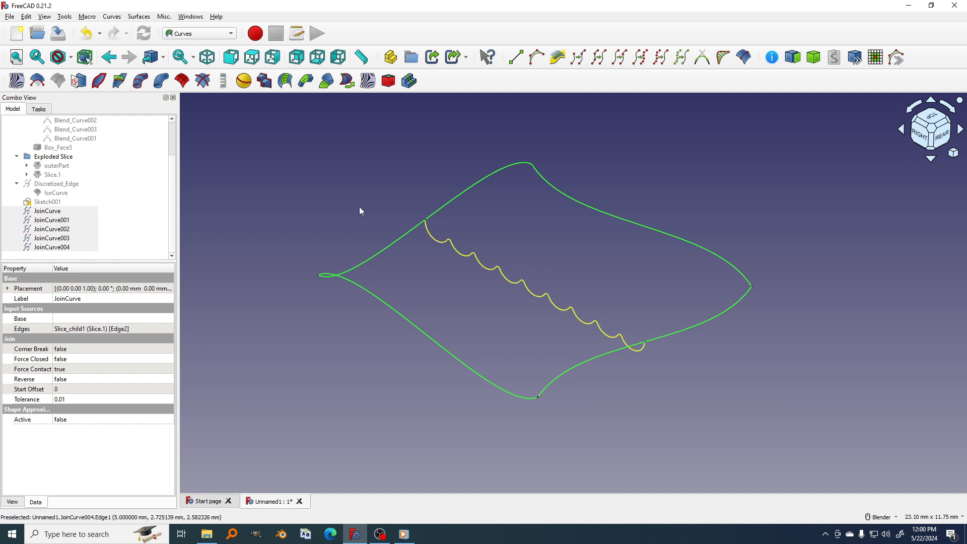
left_click(185, 87)
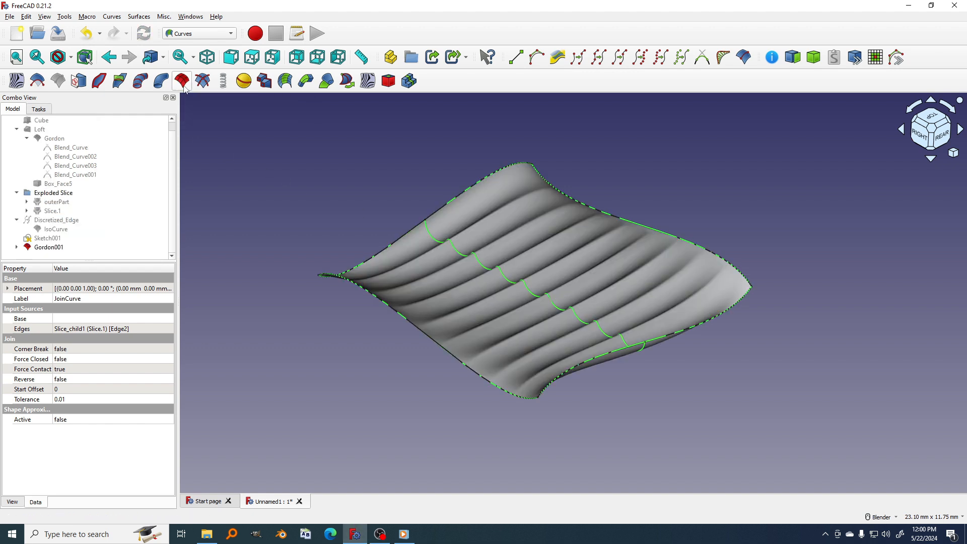
middle_click_drag(519, 284, 624, 349)
left_click(699, 363)
middle_click_drag(699, 363, 630, 364)
scroll(631, 363, "up", 2)
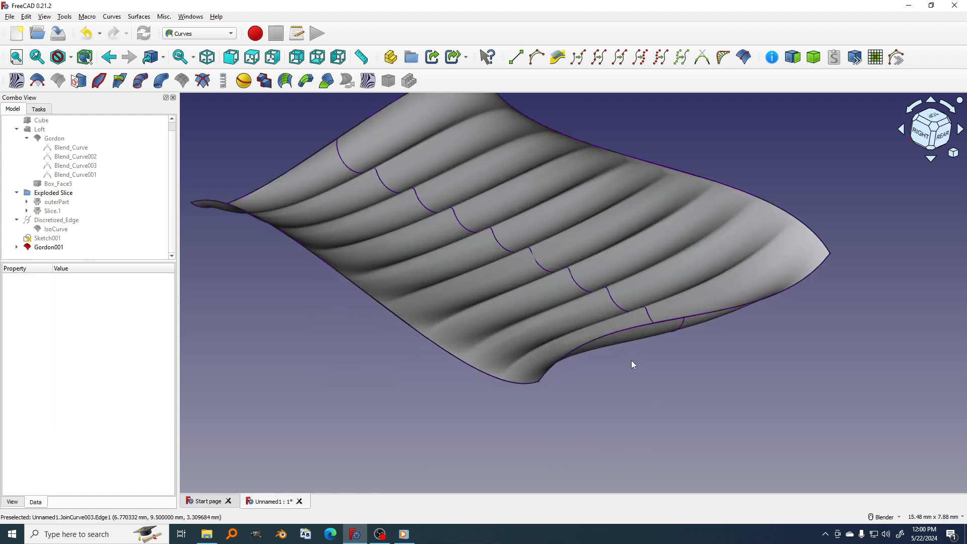
middle_click_drag(471, 296, 527, 333, "shift")
middle_click_drag(431, 314, 403, 324)
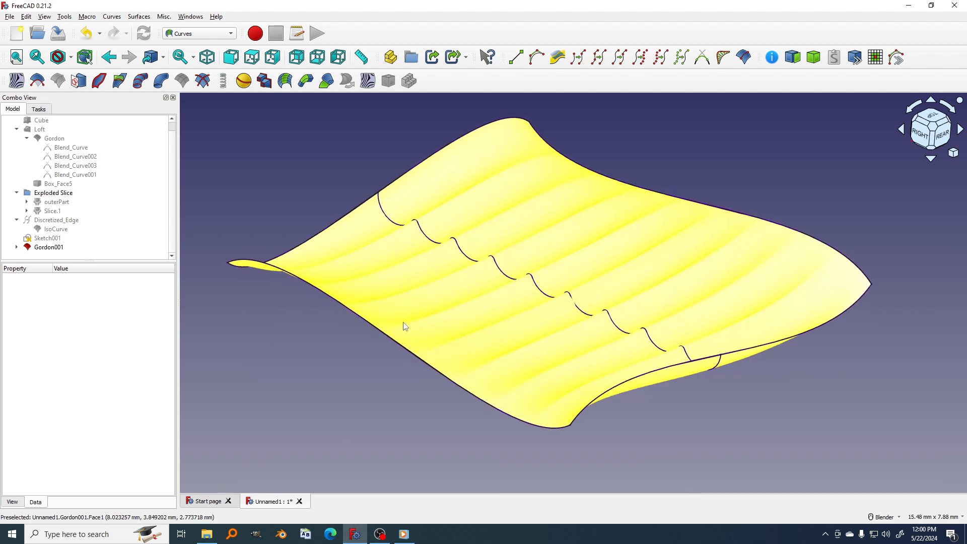
- Hide the five Join Curves nested under Gordon001, leaving only the rippled surface displayed
left_click(18, 246)
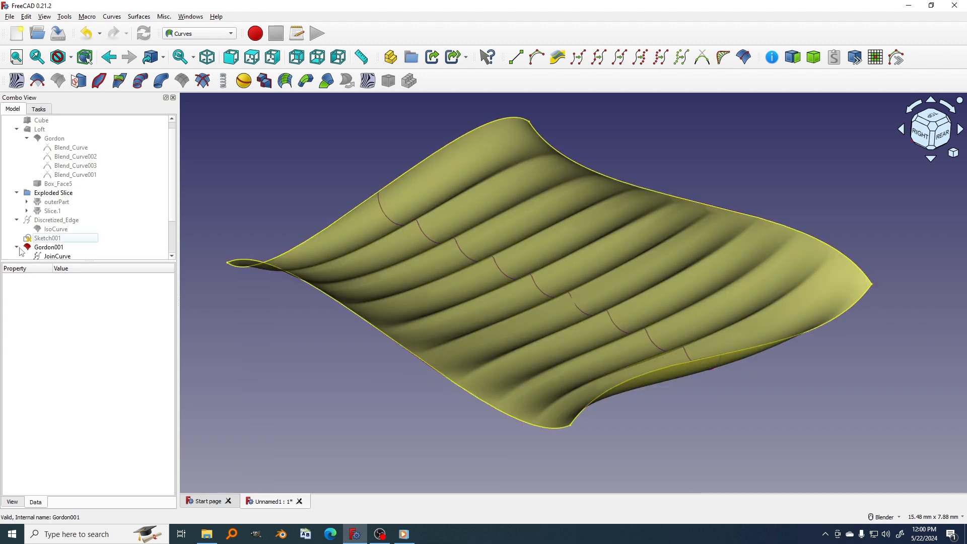
scroll(43, 239, "down", 2)
left_click(51, 211)
left_click(97, 247, "shift")
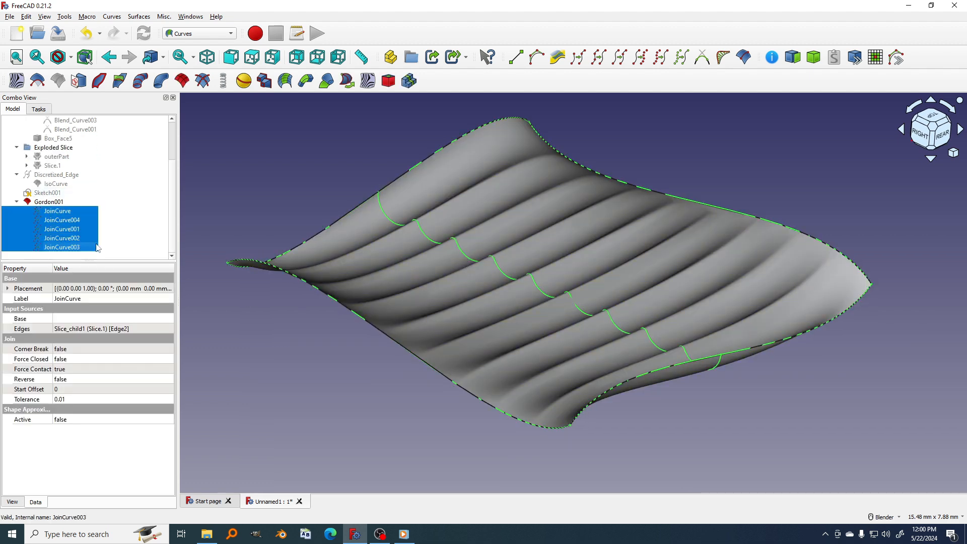
key("space")
scroll(491, 281, "down", 2)
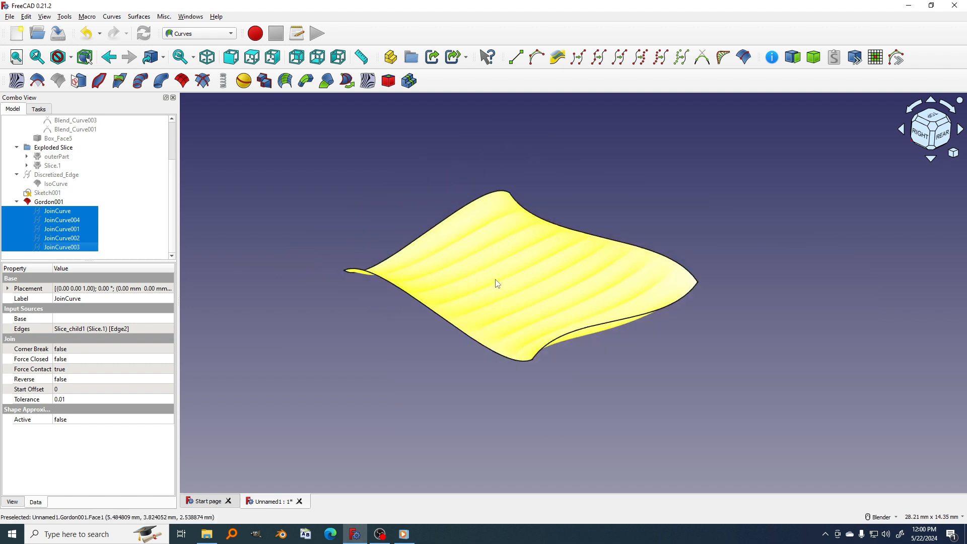
middle_click_drag(508, 280, 501, 285, "shift")
scroll(60, 214, "up", 1)
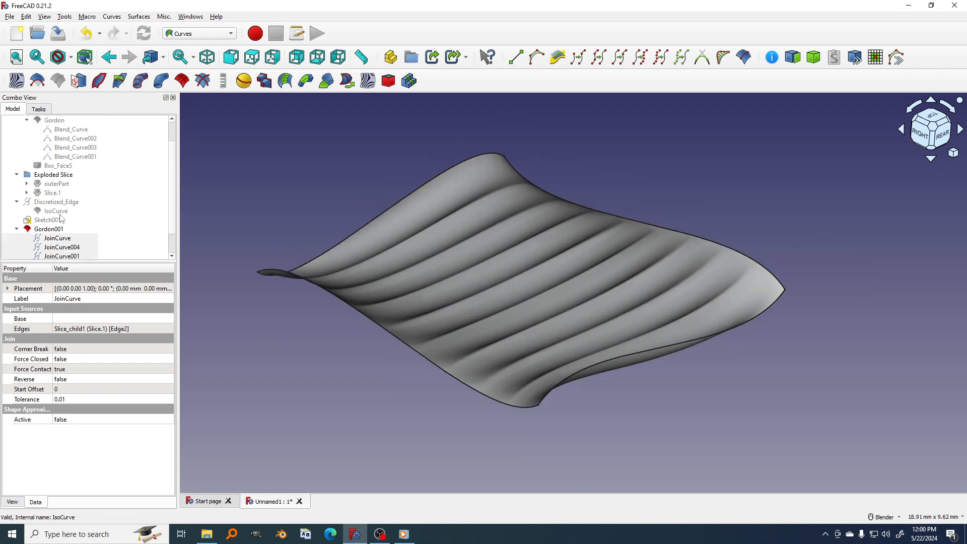
- Show the Slice.1 solid together with the rippled Gordon surface to compare them
left_click(52, 194)
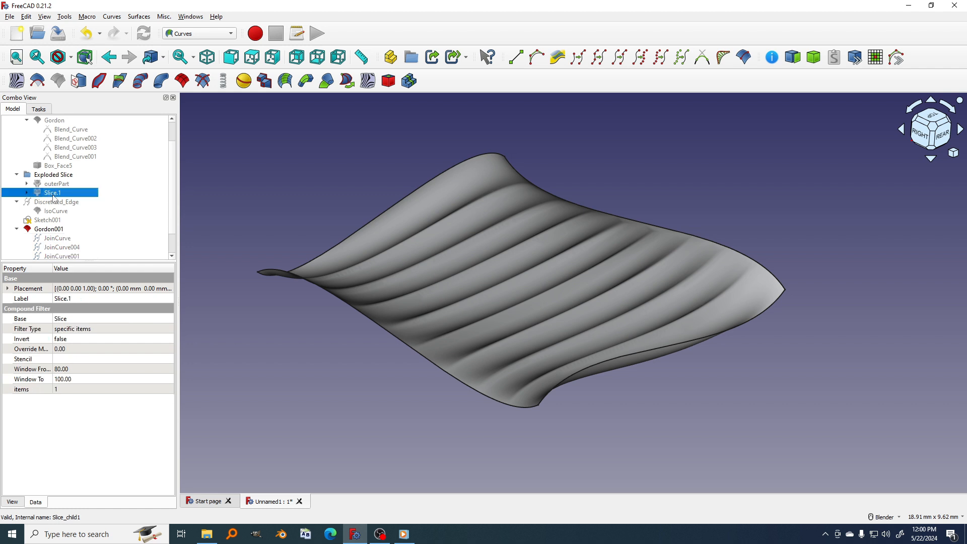
key("space")
scroll(420, 288, "down", 1)
middle_click_drag(547, 310, 537, 304, "shift")
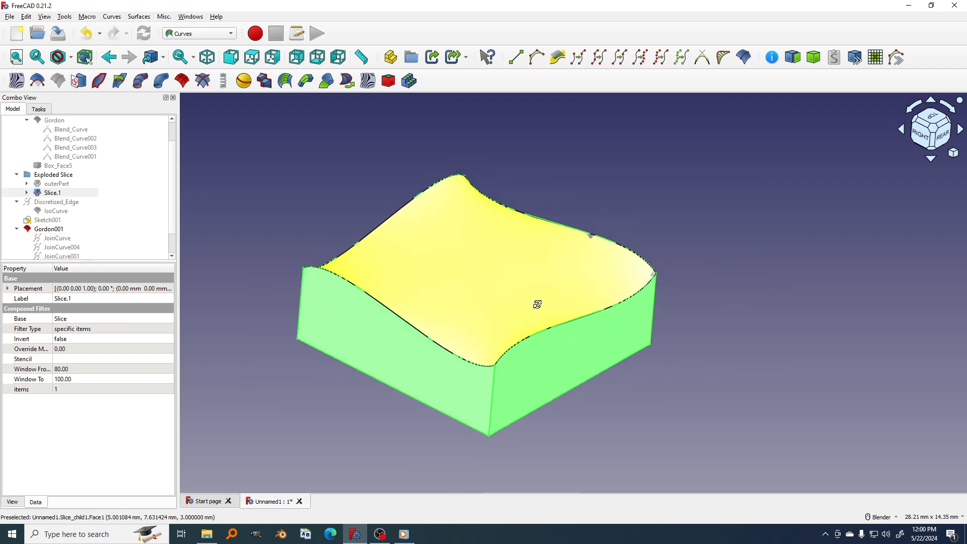
middle_click_drag(673, 389, 586, 306)
- Show the outerPart solid around the rippled surface and hide the Slice.1 solid
left_click(65, 185)
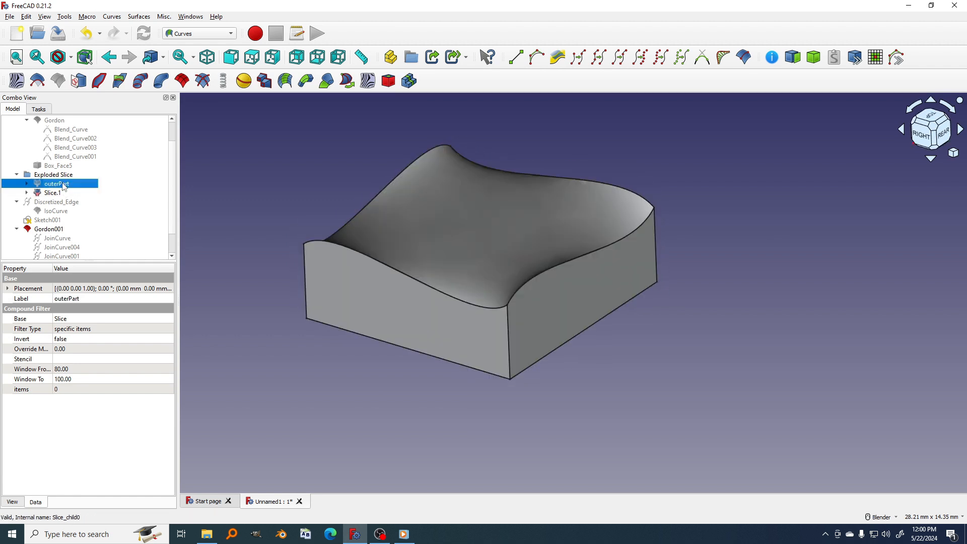
key("space")
middle_click_drag(558, 329, 333, 302)
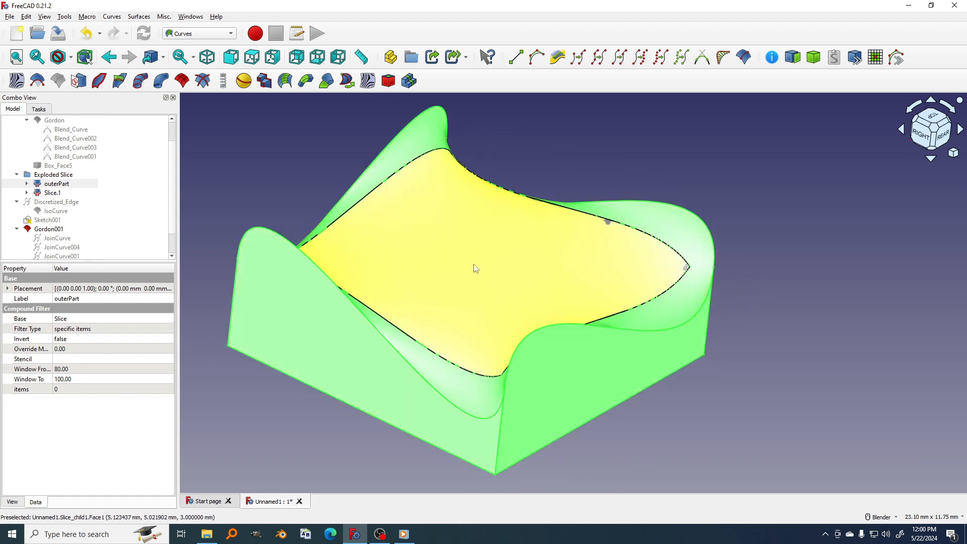
middle_click_drag(588, 315, 558, 301)
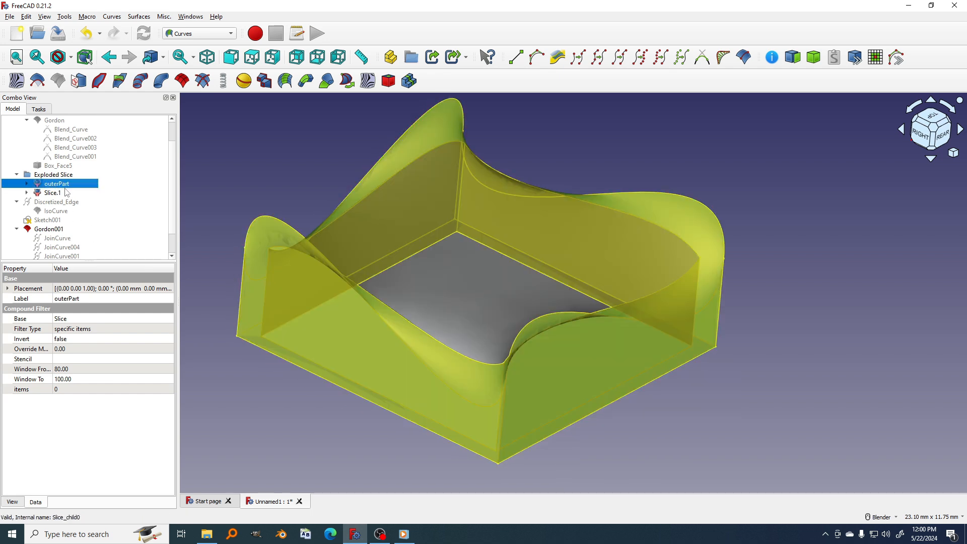
left_click(51, 194)
key("space")
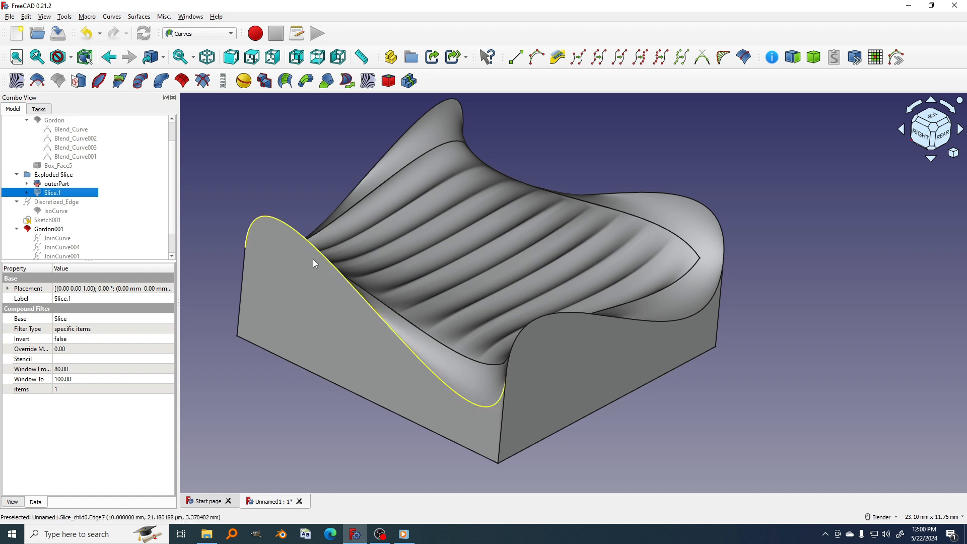
- Transform the rippled Gordon001 surface, moving it 0.30 mm straight down inside outerPart
left_click(503, 278)
left_click(504, 282)
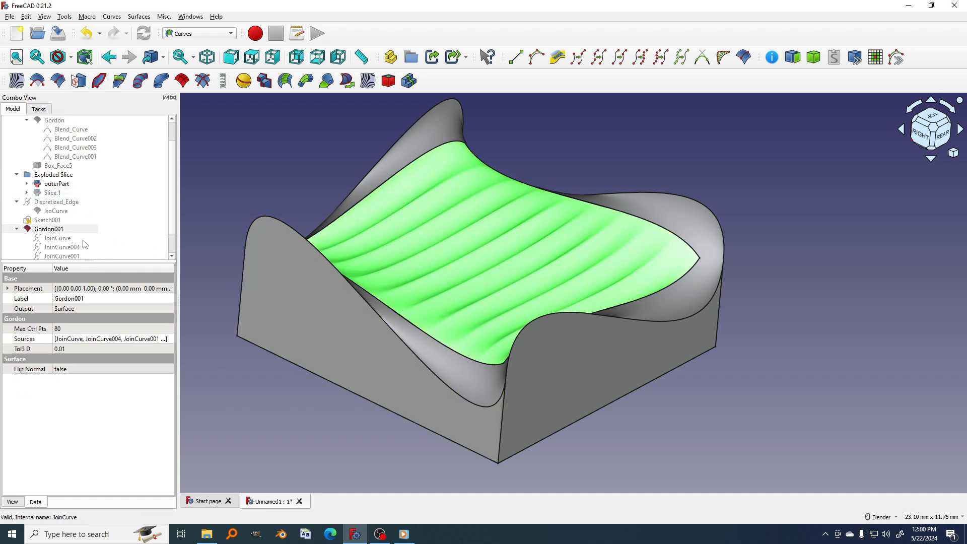
scroll(53, 233, "down", 1)
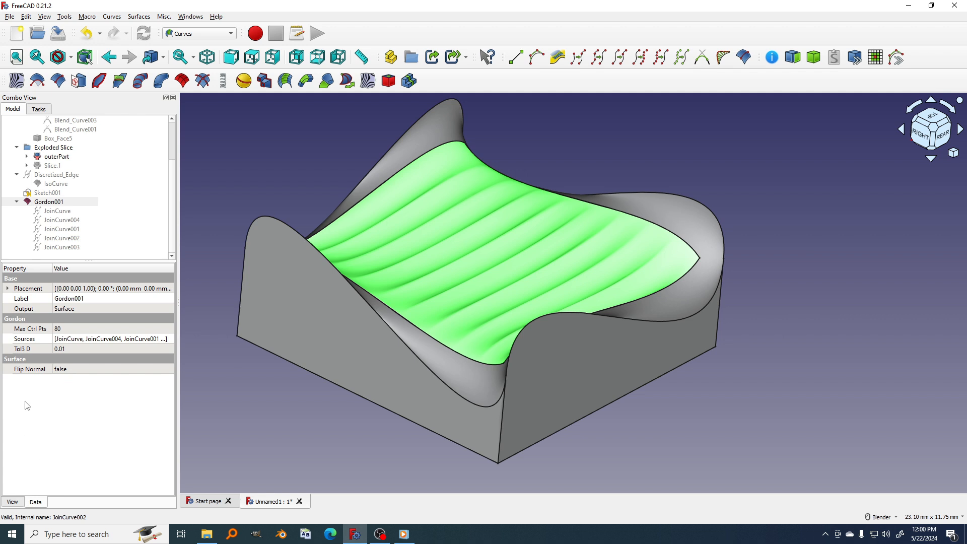
middle_click_drag(583, 428, 588, 417)
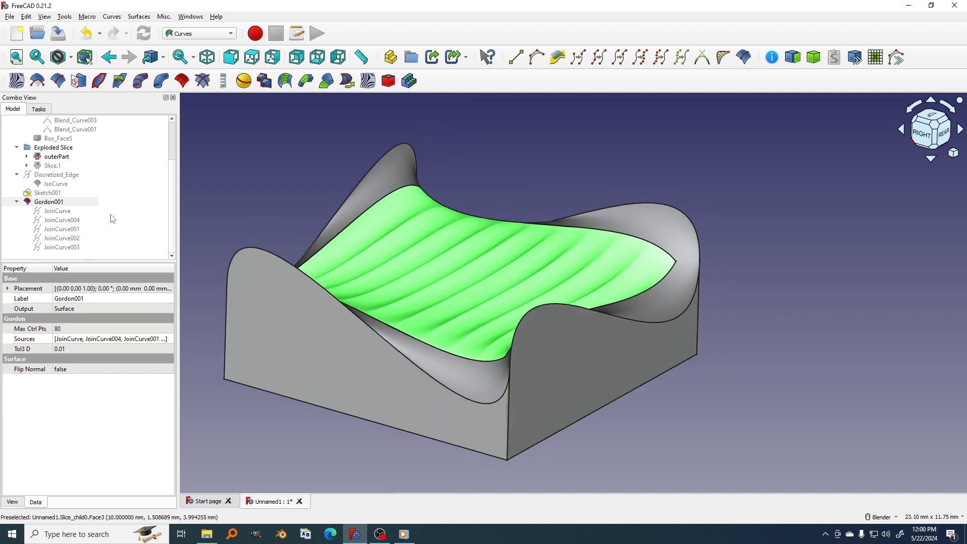
right_click(48, 202)
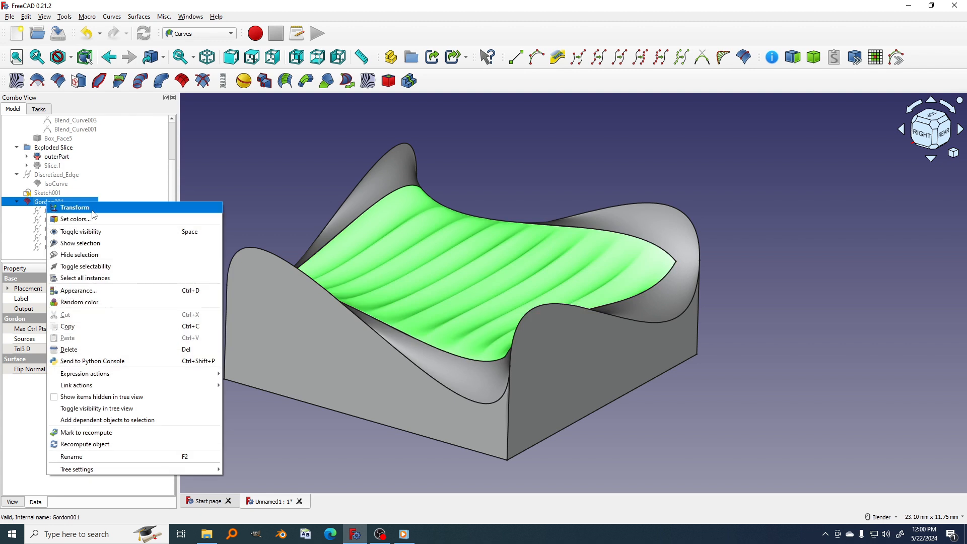
left_click(76, 207)
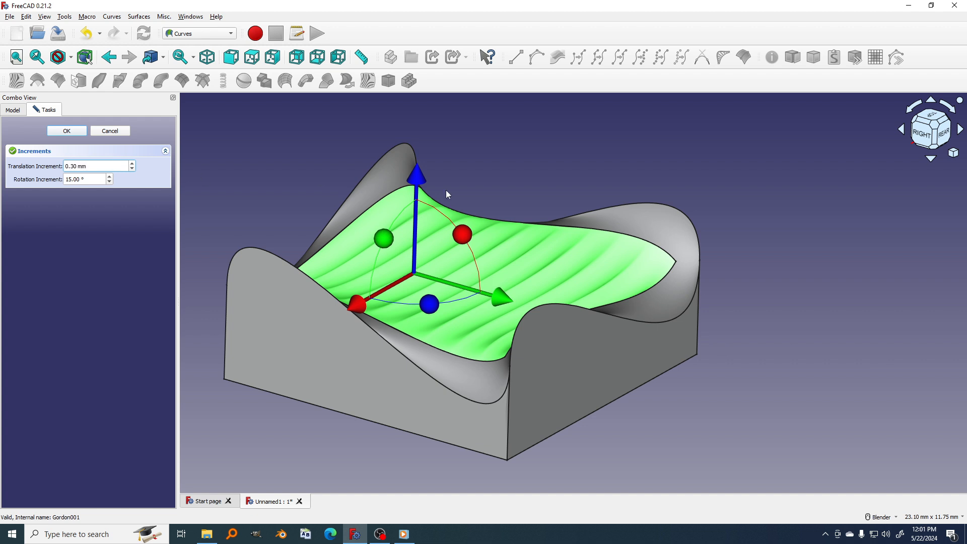
scroll(503, 229, "up", 2)
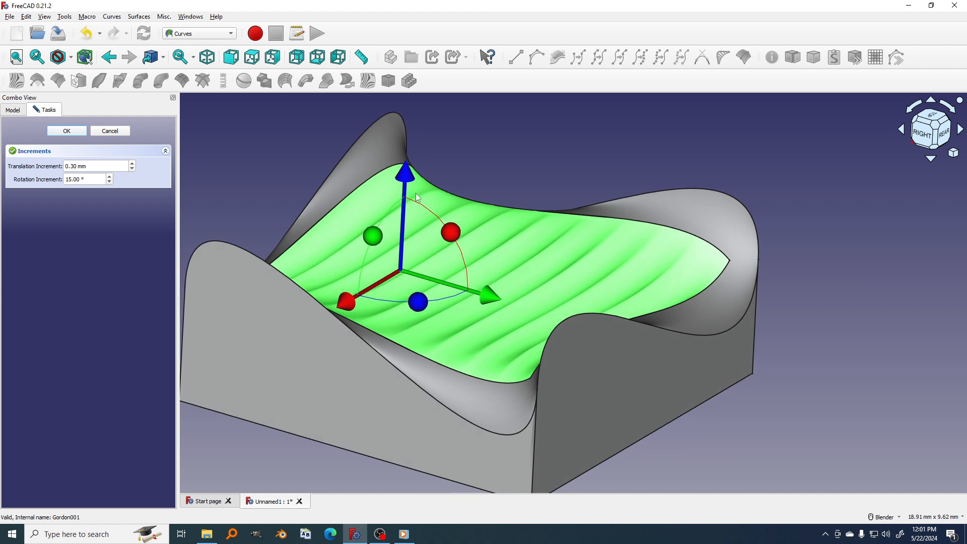
left_click_drag(406, 172, 402, 189)
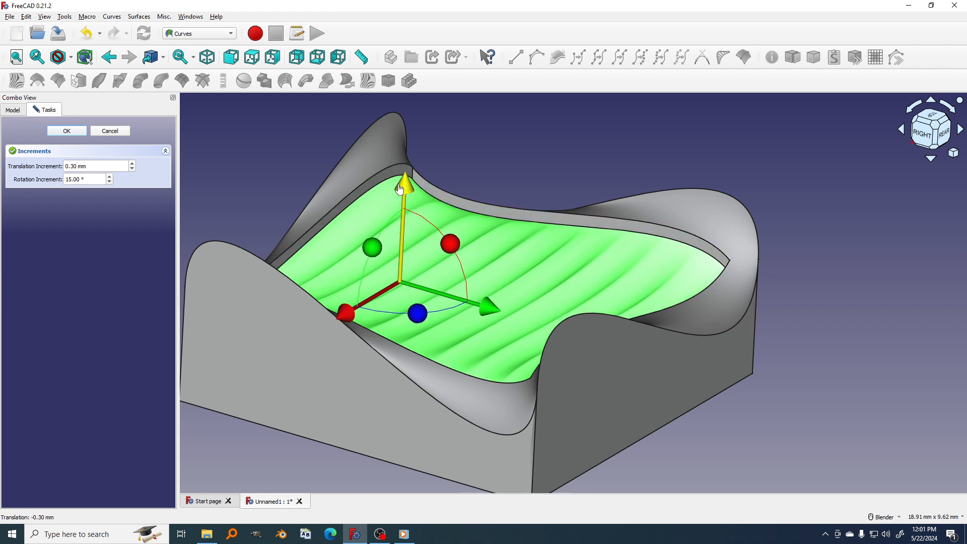
left_click_drag(398, 185, 398, 184)
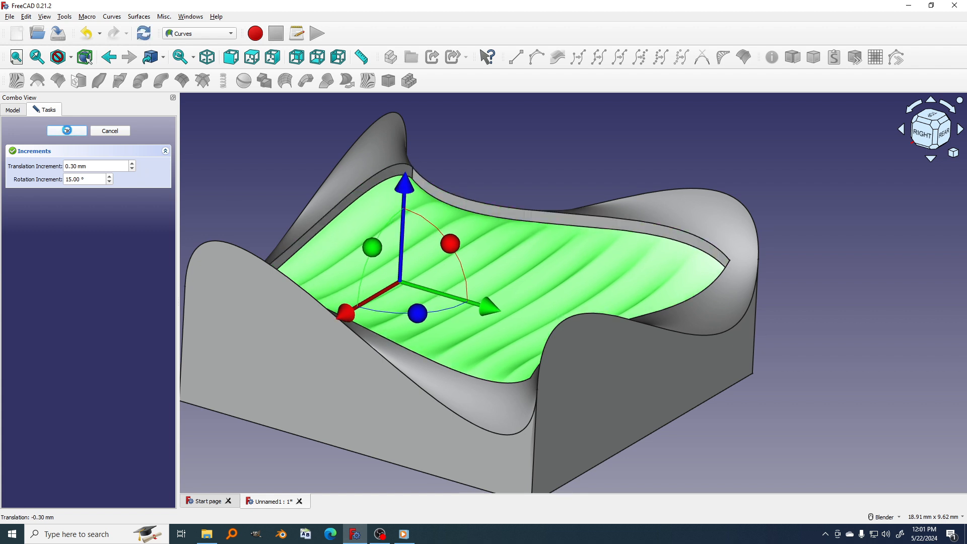
left_click(67, 130)
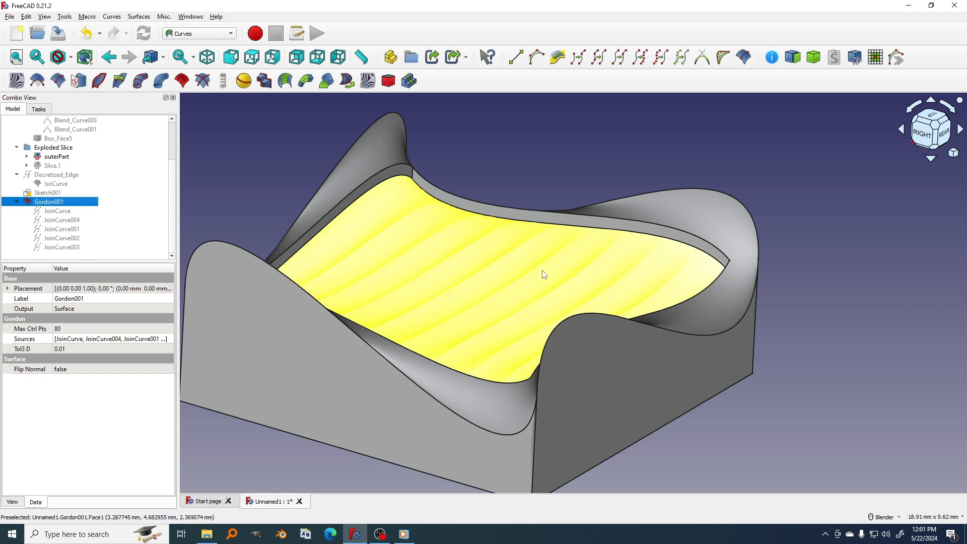
middle_click_drag(544, 275, 515, 270)
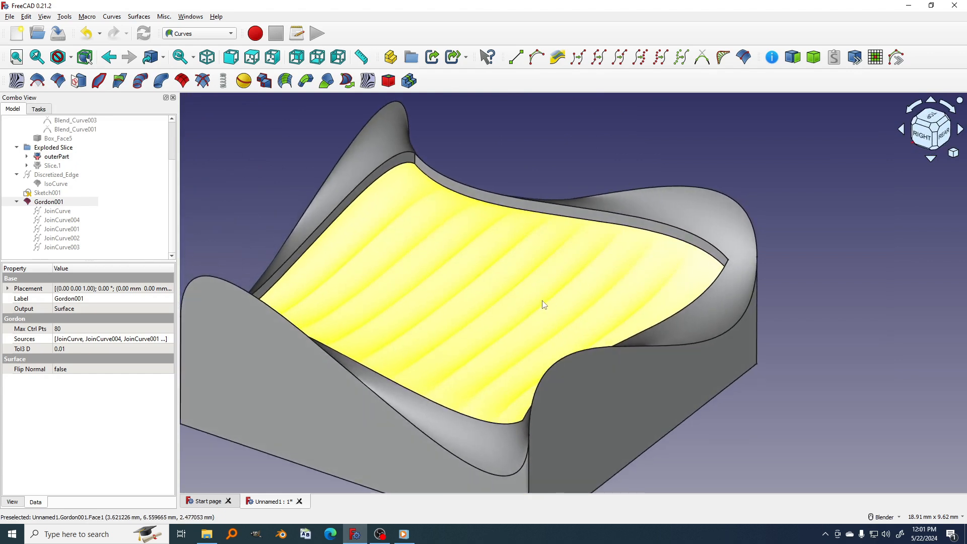
middle_click_drag(544, 304, 503, 312)
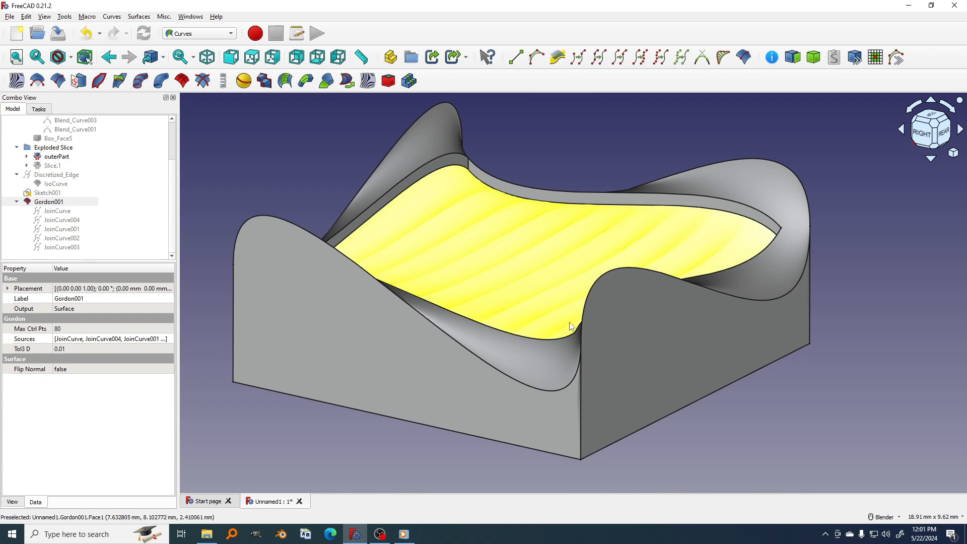
- Hide the outerPart solid and show the Slice.1 solid with the lowered rippled surface
left_click(492, 377)
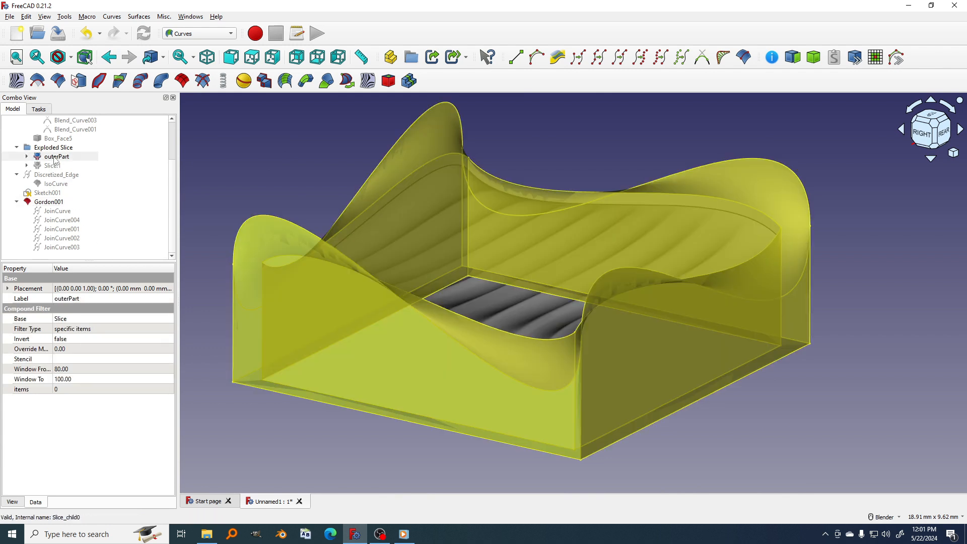
left_click(50, 158)
key("space")
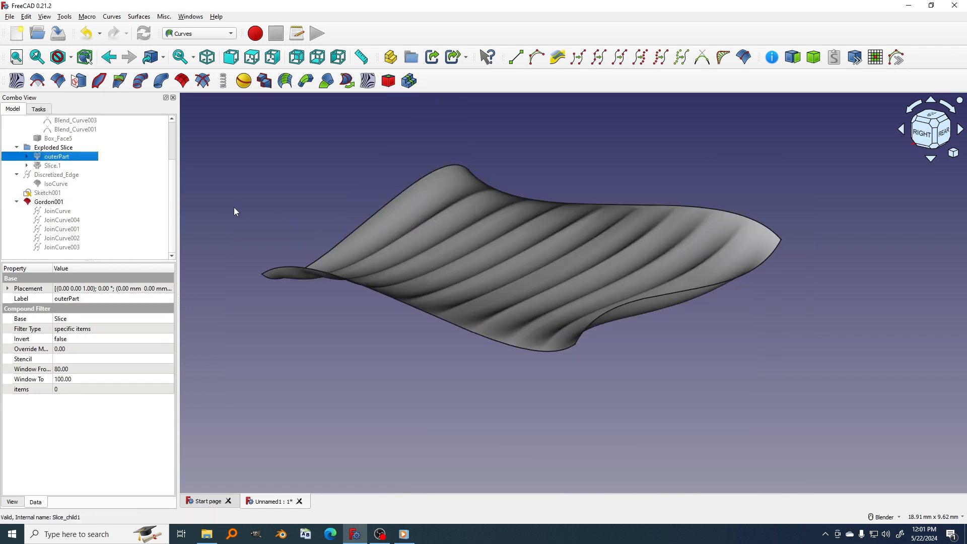
left_click(53, 167)
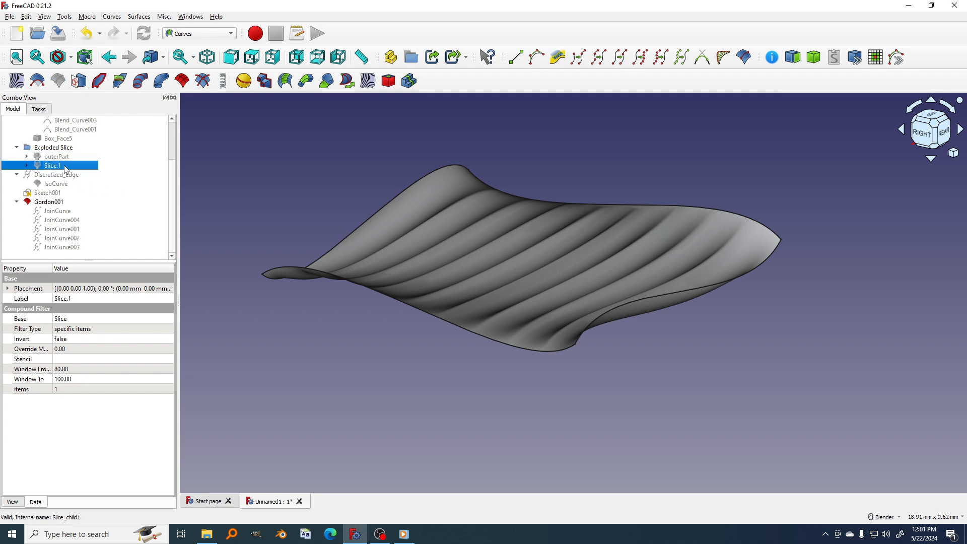
key("space")
- Extract the flat bottom face of the Slice.1 solid as a separate object
middle_click_drag(553, 282, 563, 326)
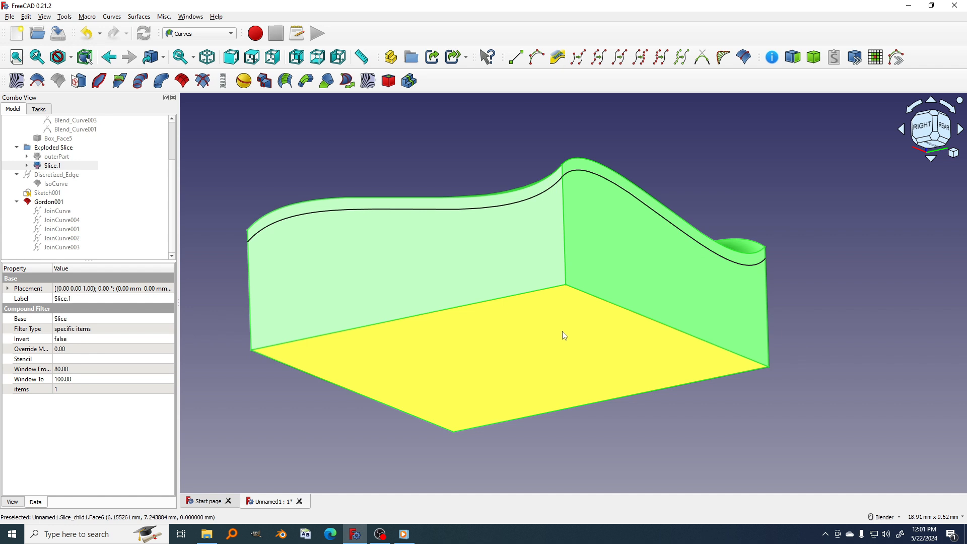
left_click(513, 334)
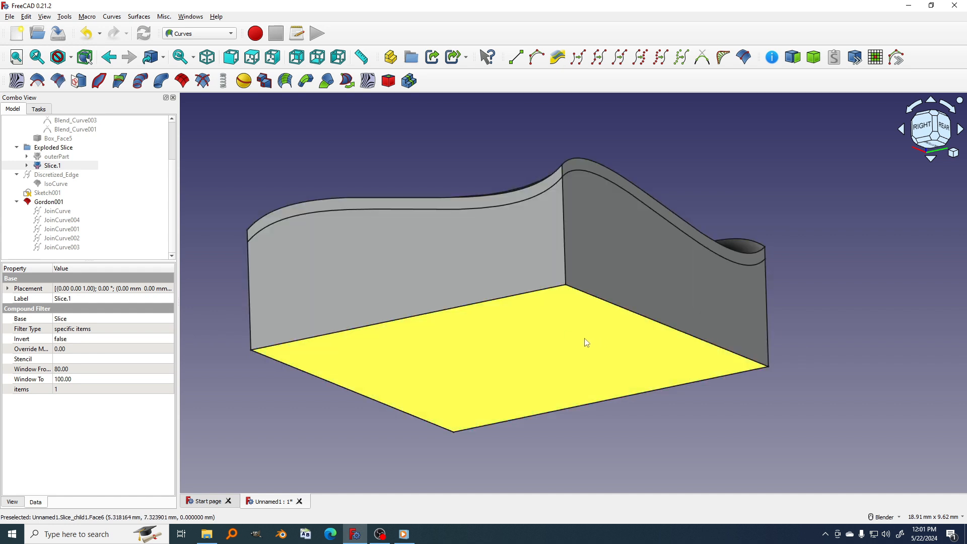
middle_click_drag(586, 342, 541, 390)
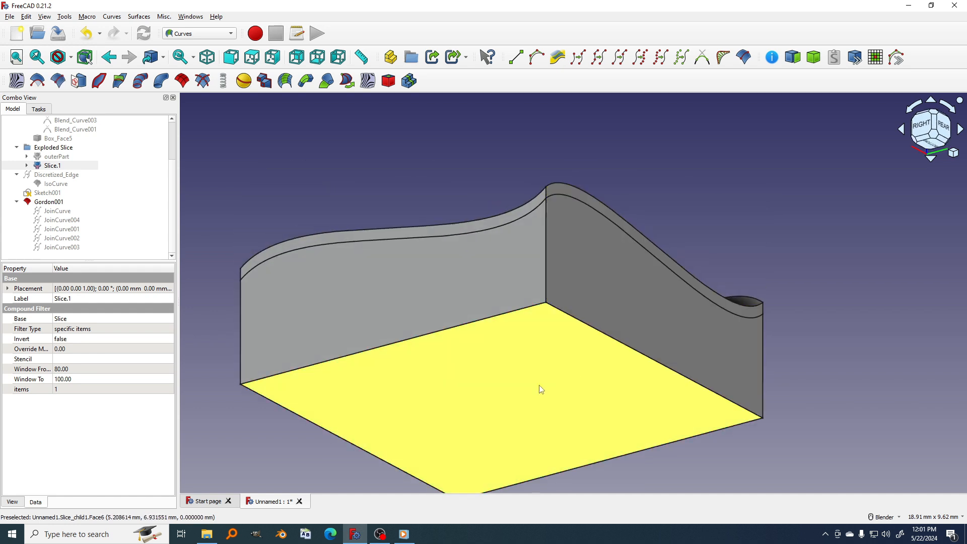
left_click(544, 390)
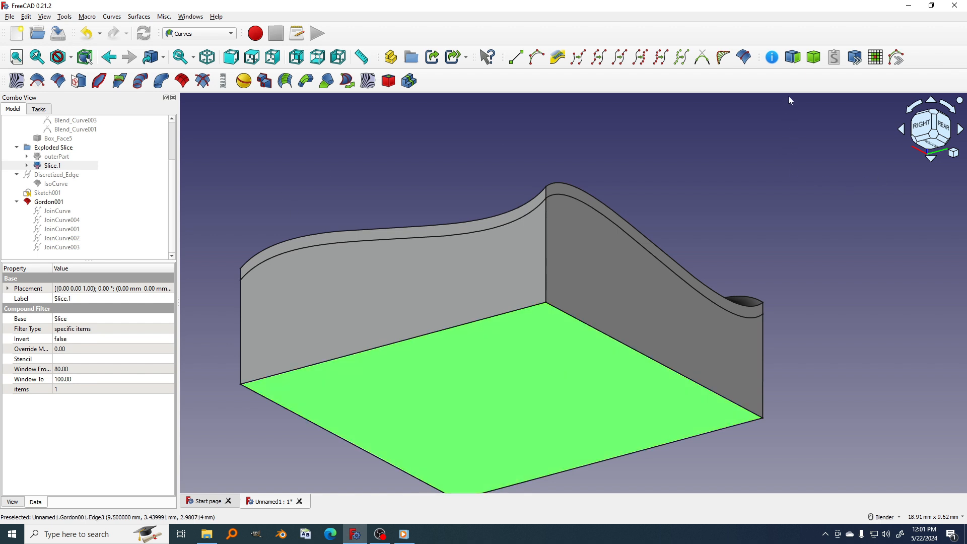
left_click(793, 64)
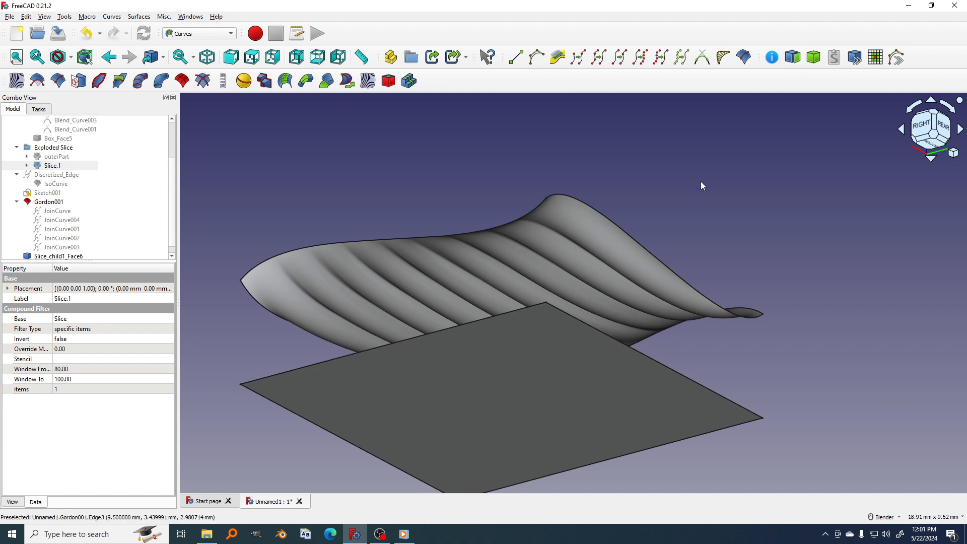
middle_click_drag(704, 187, 626, 261)
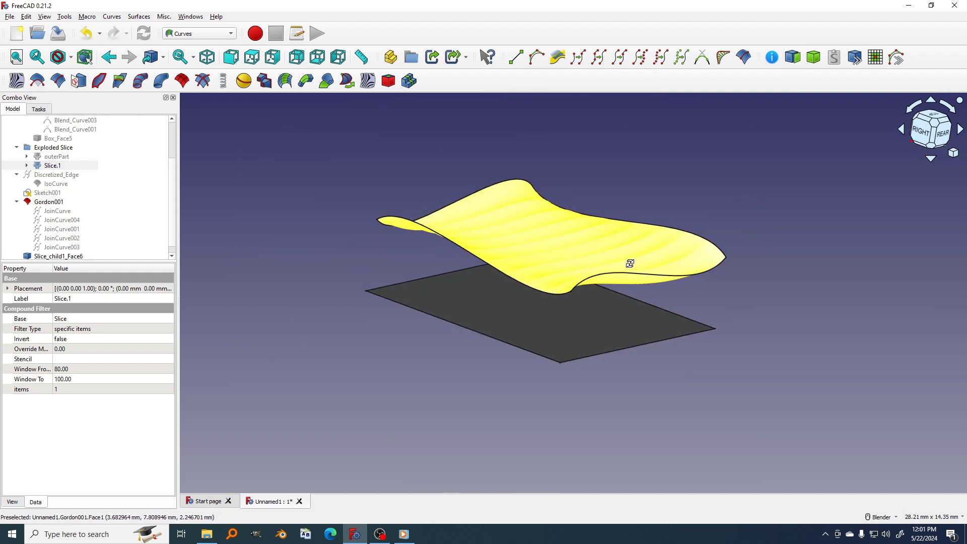
- Loft between Gordon001 and the extracted bottom face in the Part workbench, leaving Create solid off
left_click(197, 34)
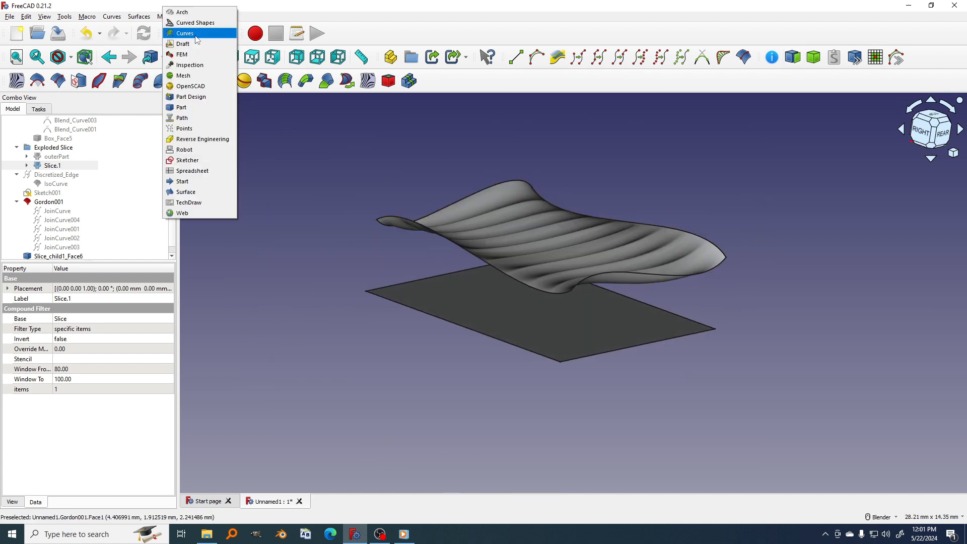
left_click(192, 107)
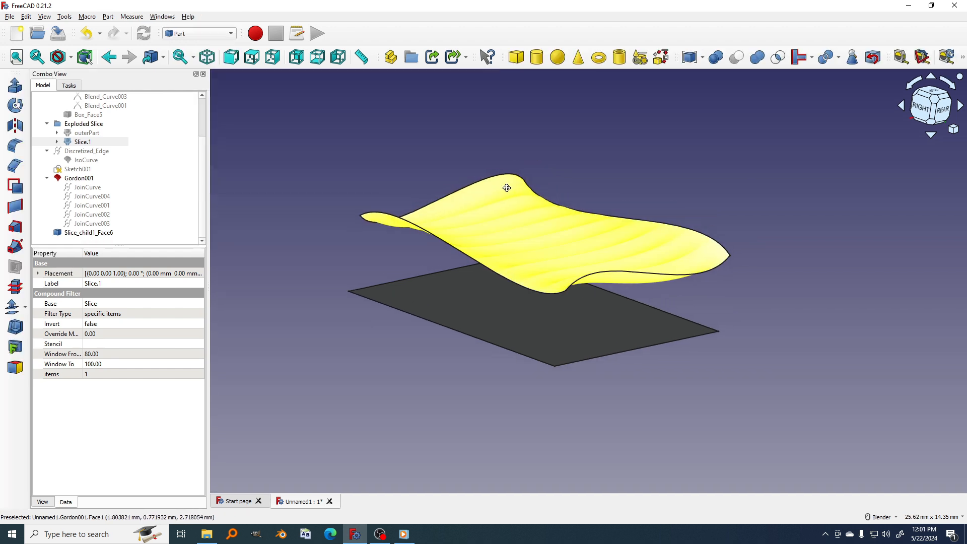
left_click(15, 228)
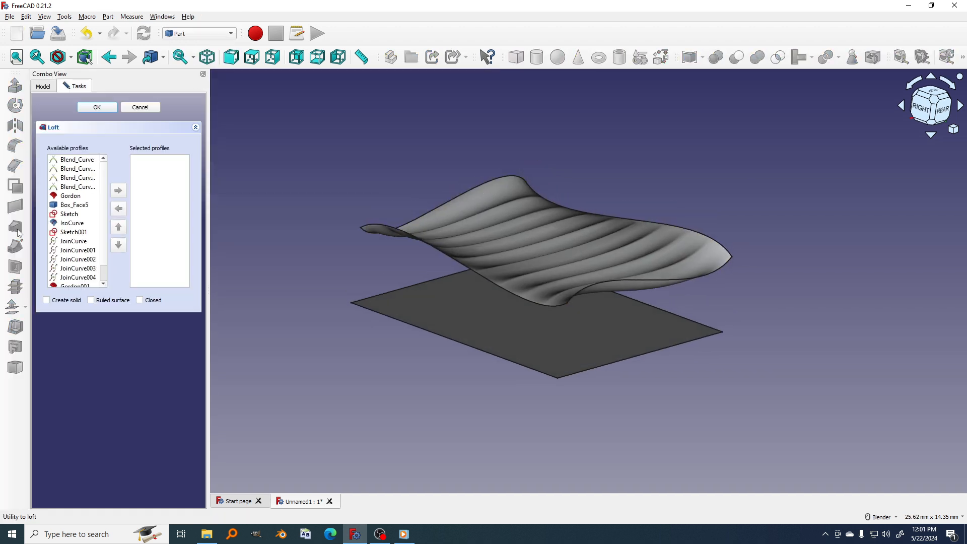
scroll(75, 242, "down", 1)
left_click(85, 269)
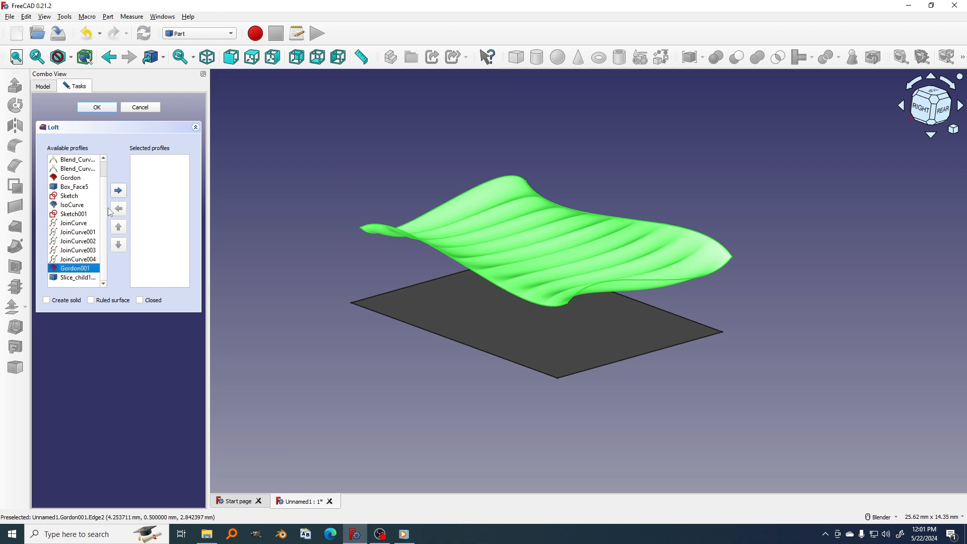
left_click(118, 191)
left_click(76, 278)
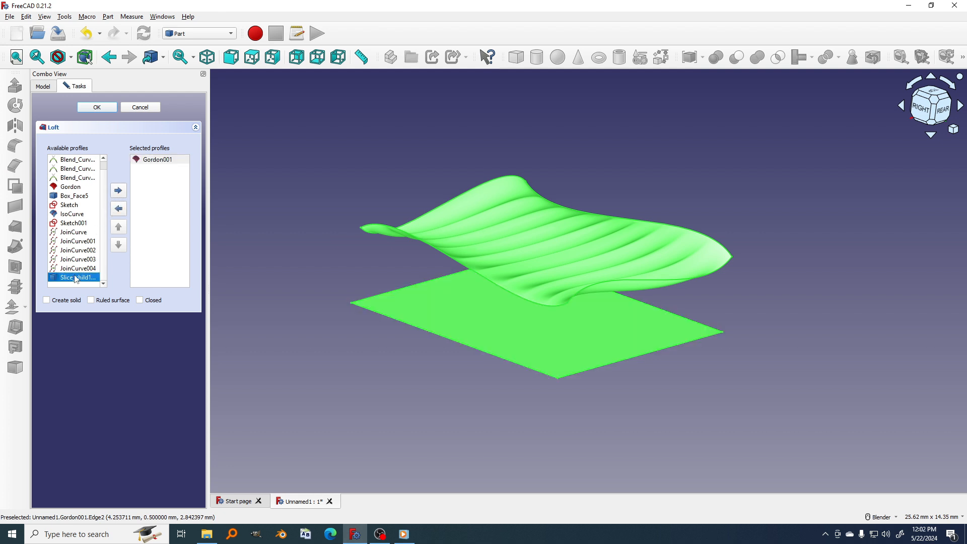
left_click(118, 192)
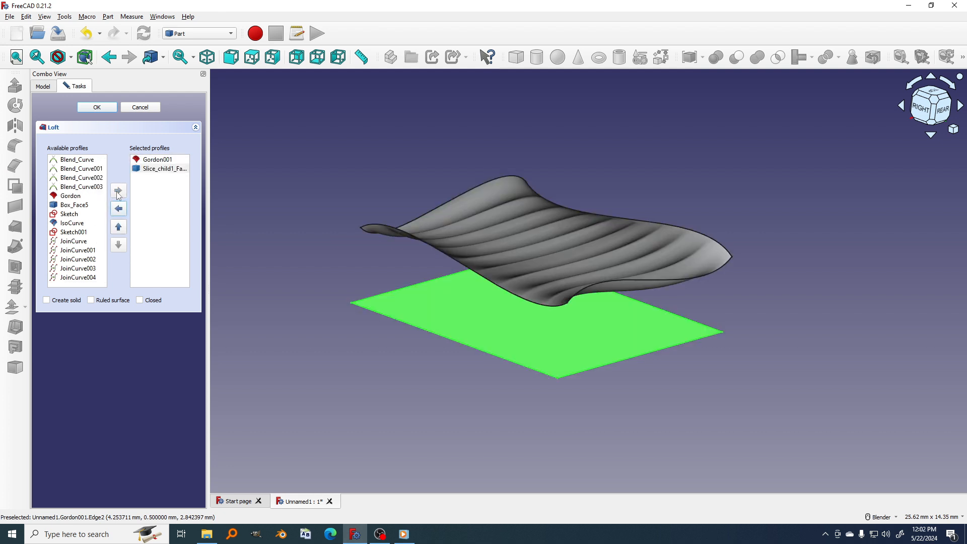
left_click(96, 108)
middle_click_drag(533, 244, 471, 283)
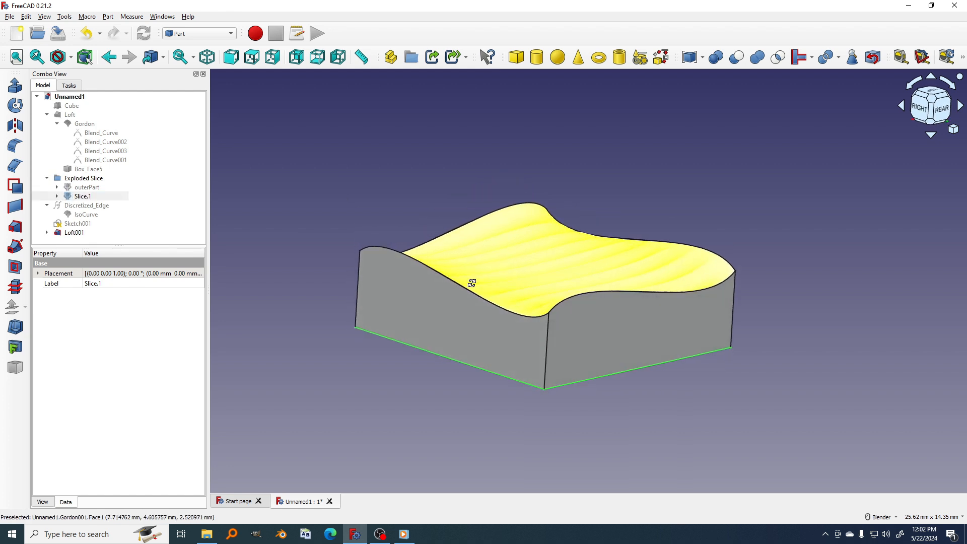
- Make a parametric solid in the Curves workbench from the loft's side walls, the rippled Gordon001 surface and the extracted bottom face
left_click(445, 302)
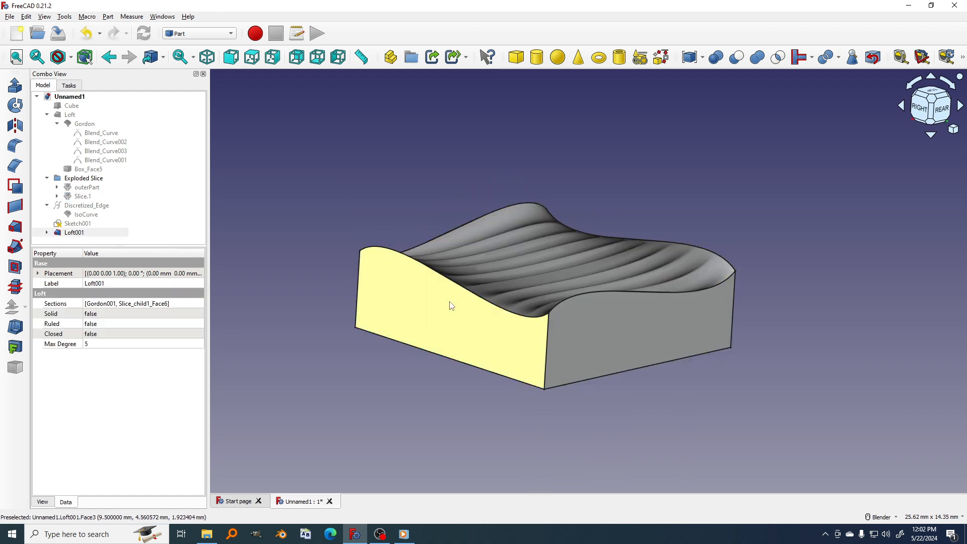
left_click(548, 271, "ctrl")
middle_click_drag(648, 348, 567, 327)
left_click(609, 385, "ctrl")
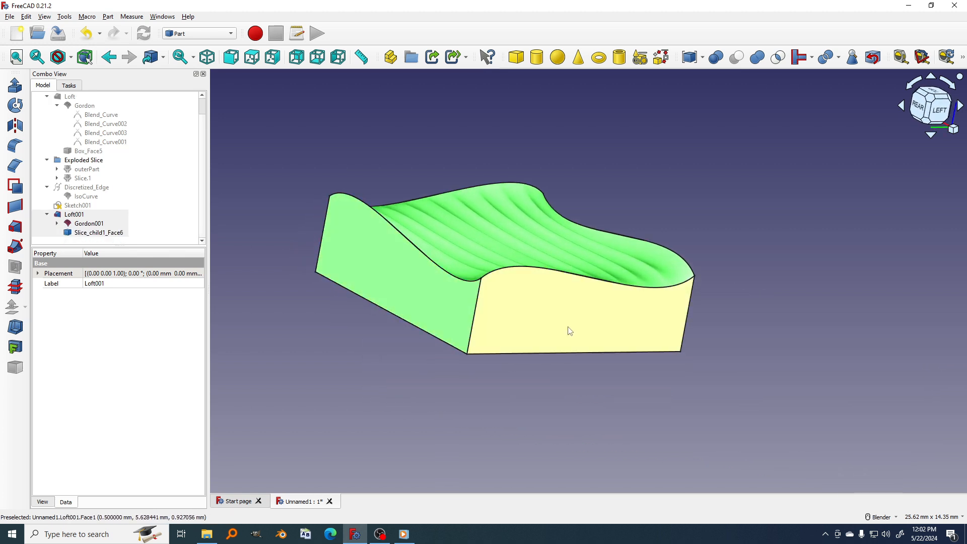
middle_click_drag(701, 276, 505, 300)
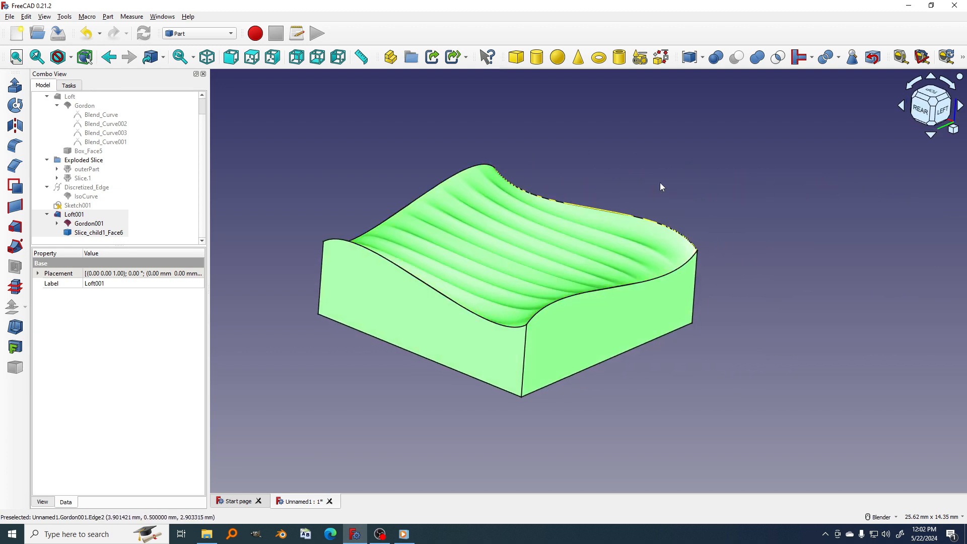
left_click(201, 35)
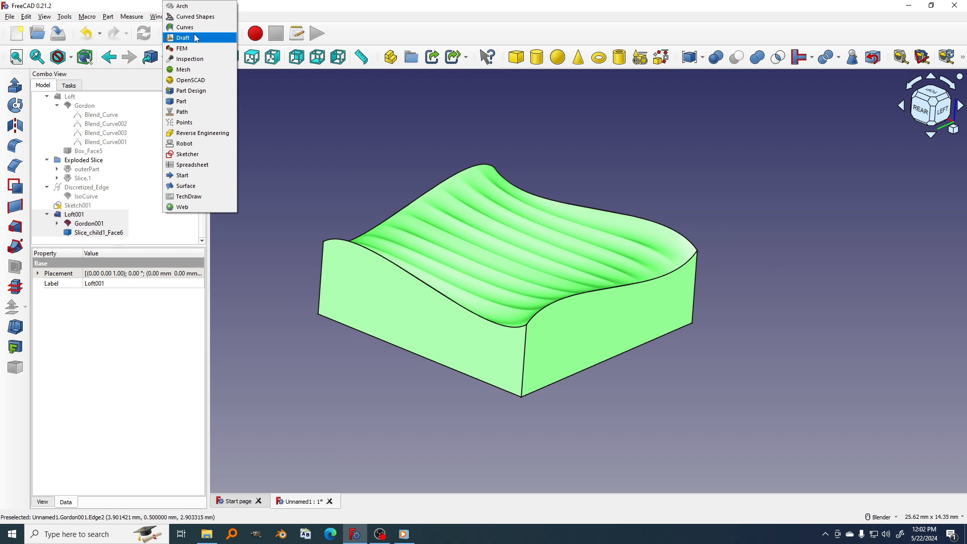
left_click(185, 27)
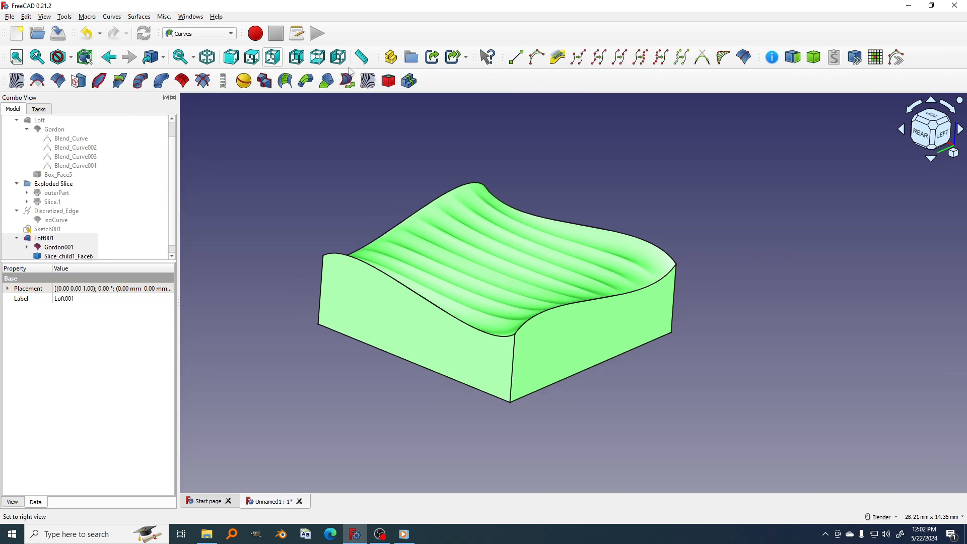
left_click(813, 62)
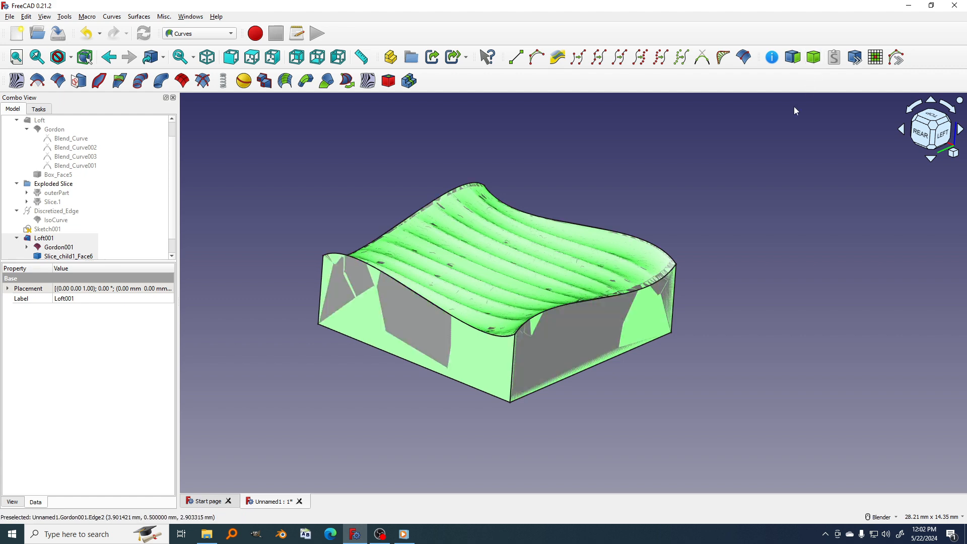
scroll(81, 225, "down", 1)
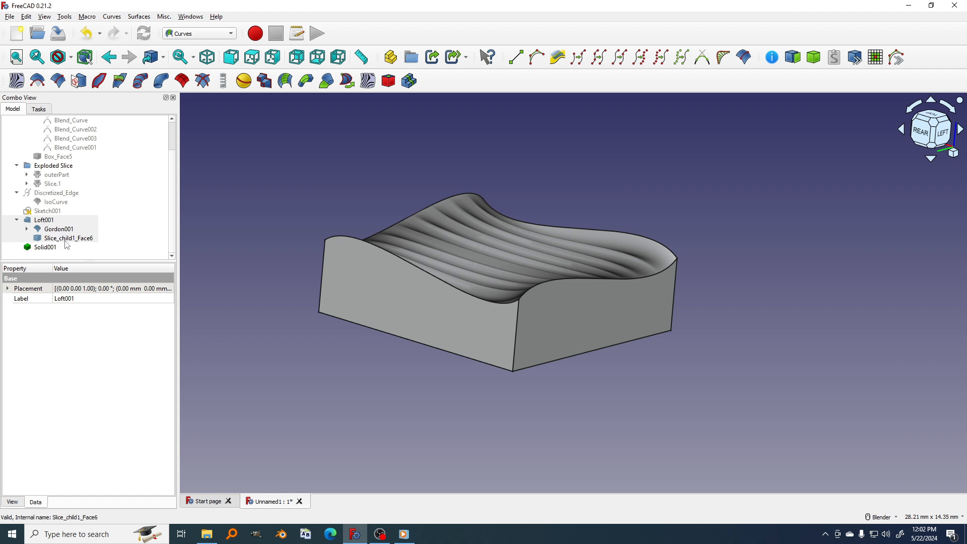
middle_click_drag(594, 298, 518, 329)
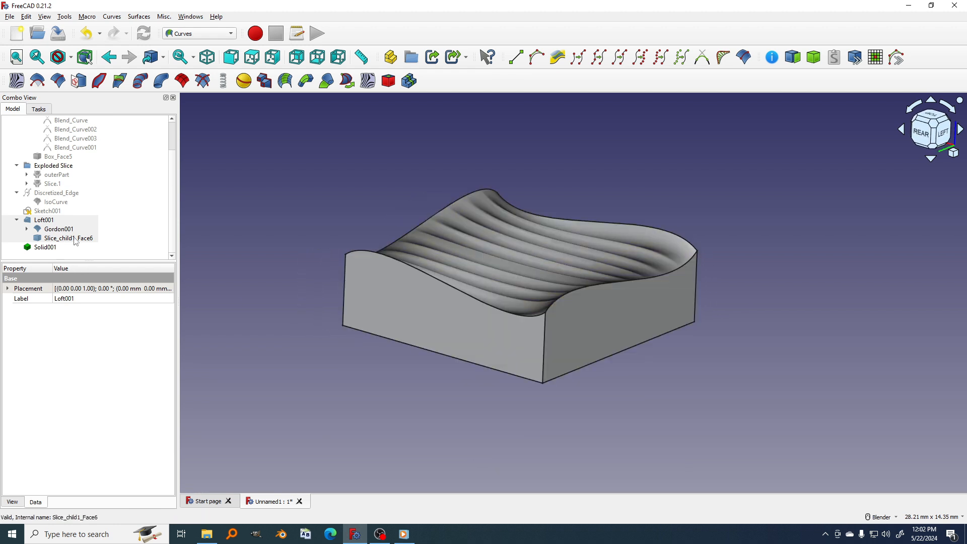
- Show the outerPart solid again around the new rippled solid
scroll(71, 230, "up", 2)
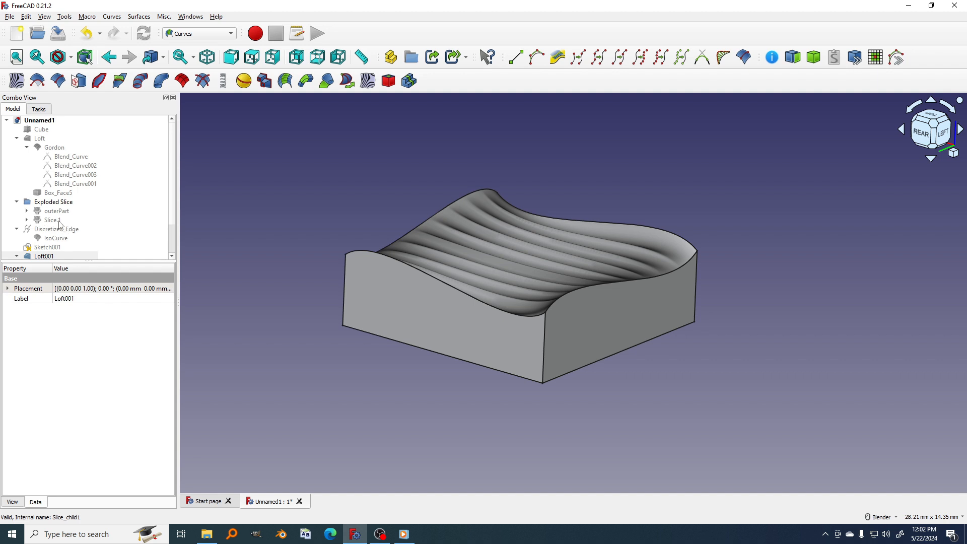
left_click(57, 211)
key("space")
scroll(58, 255, "down", 2)
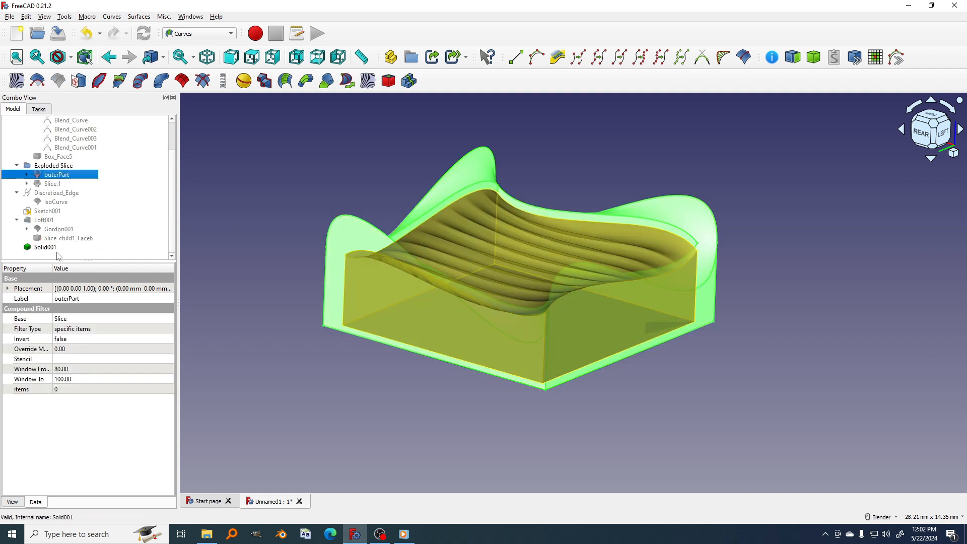
- Rename the new rippled solid as InnerPart
left_click(55, 247)
right_click(55, 247)
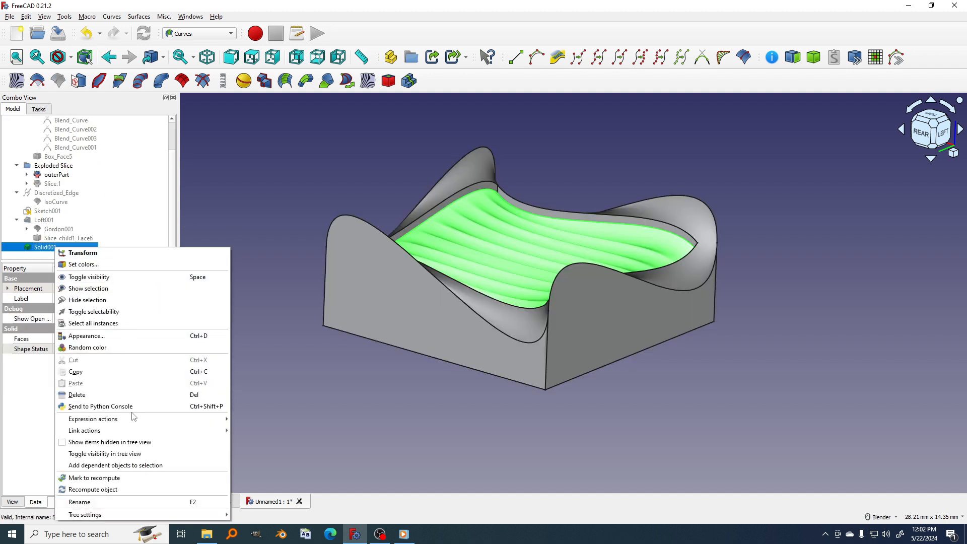
left_click(121, 500)
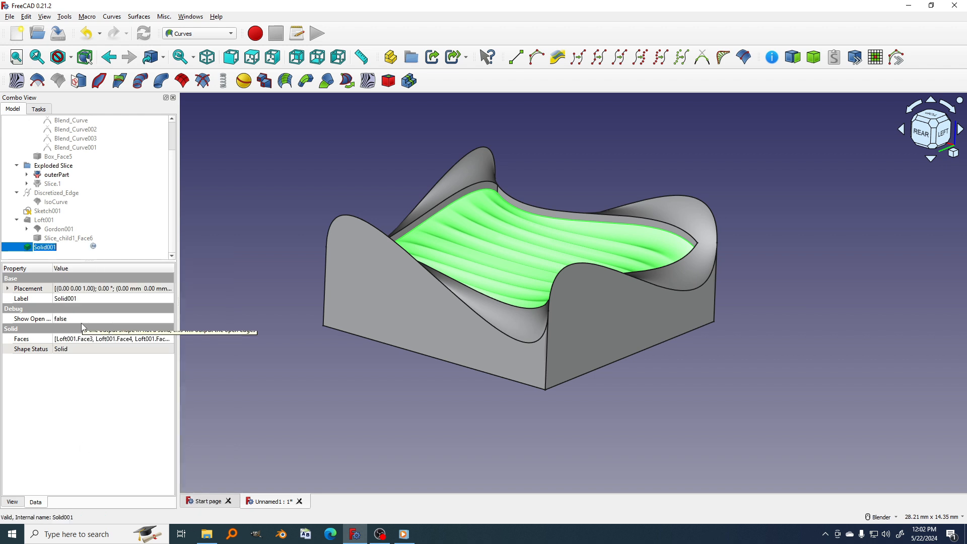
key("BackSpace")
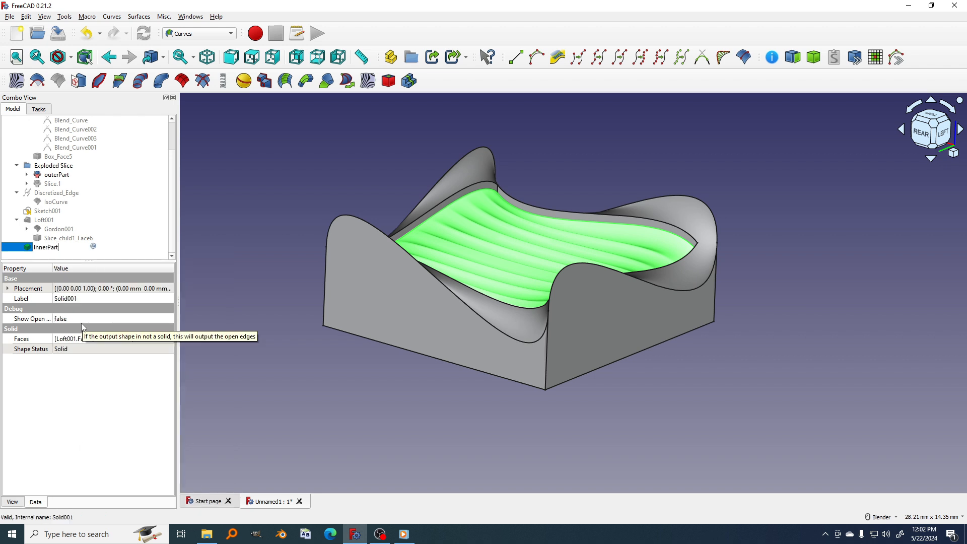
key("Return")
left_click(421, 373)
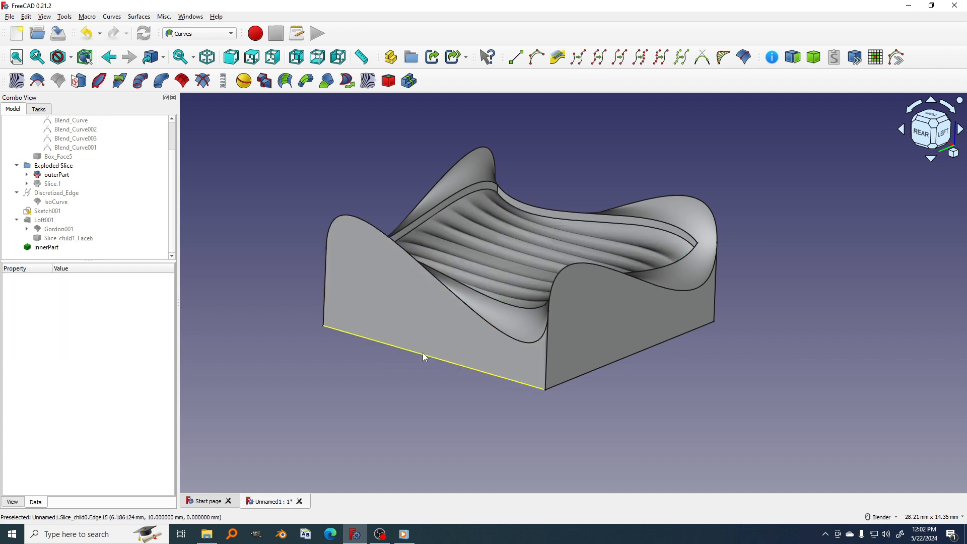
- Fuse outerPart and InnerPart into one solid with a Boolean union in the Part workbench
middle_click_drag(585, 293, 645, 225)
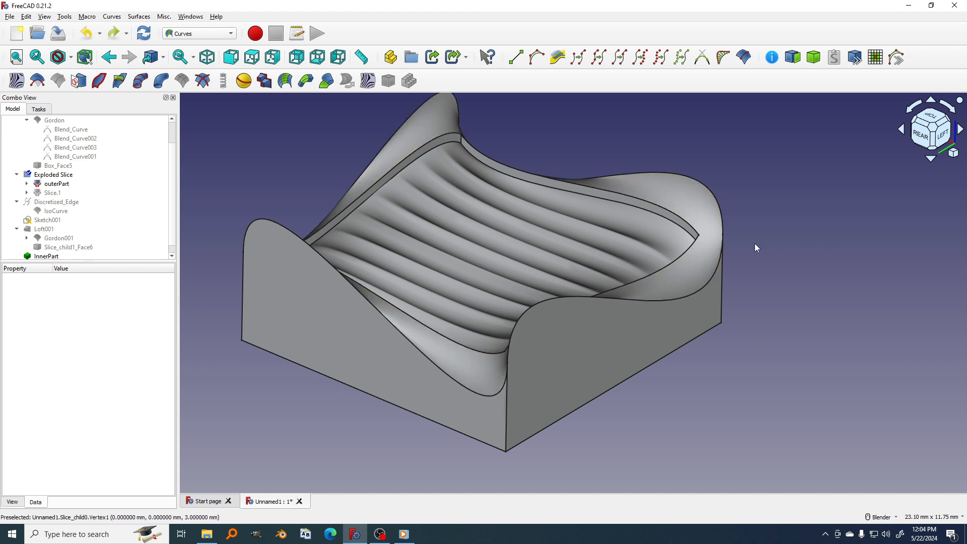
middle_click_drag(676, 243, 671, 249)
left_click(222, 33)
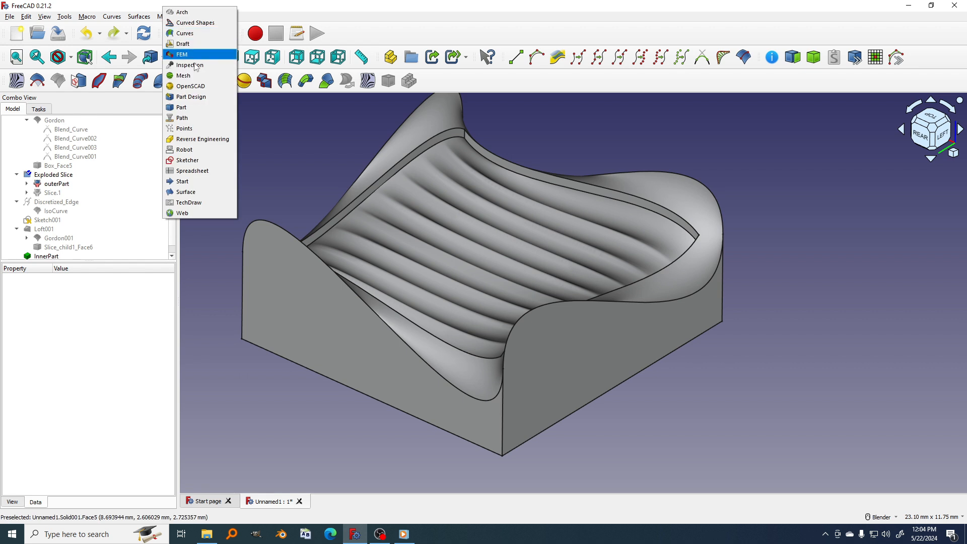
left_click(183, 107)
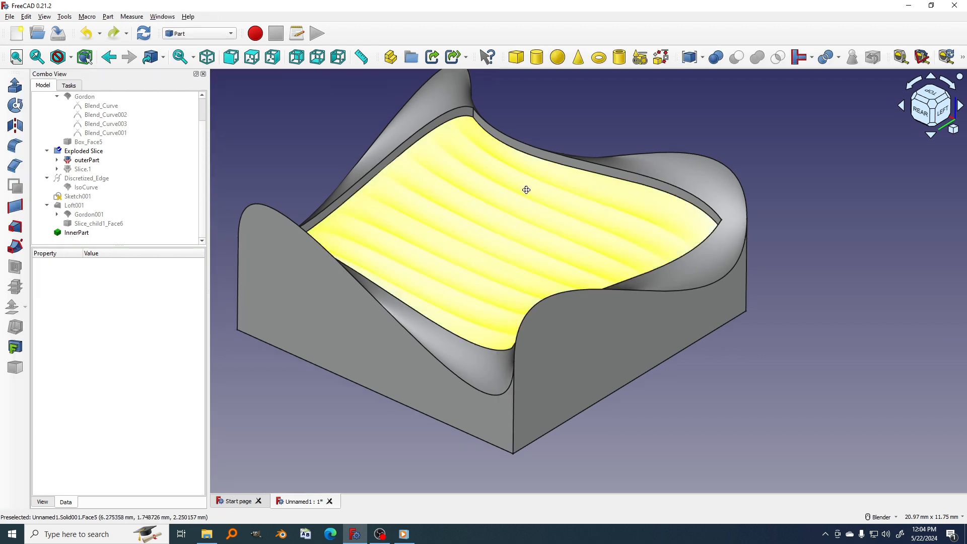
left_click(88, 160)
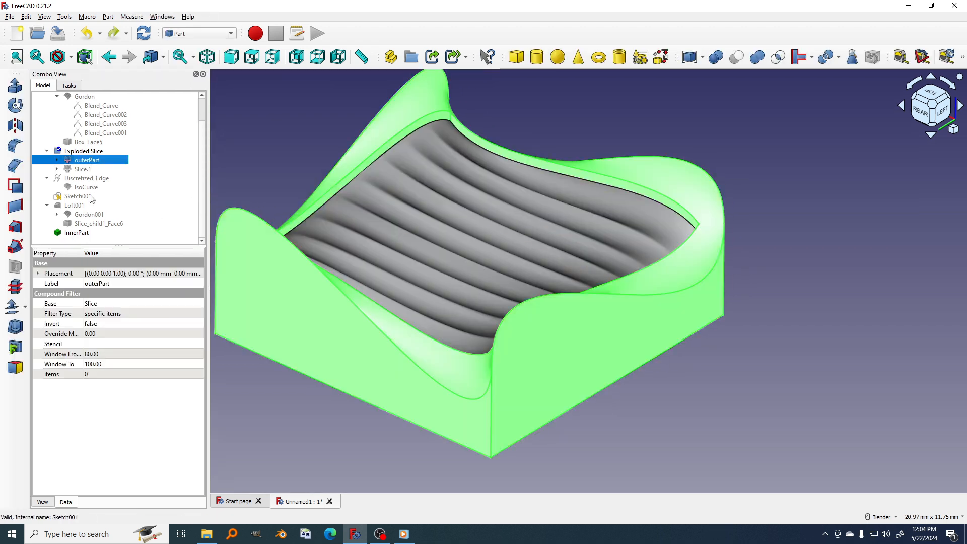
left_click(89, 233, "ctrl")
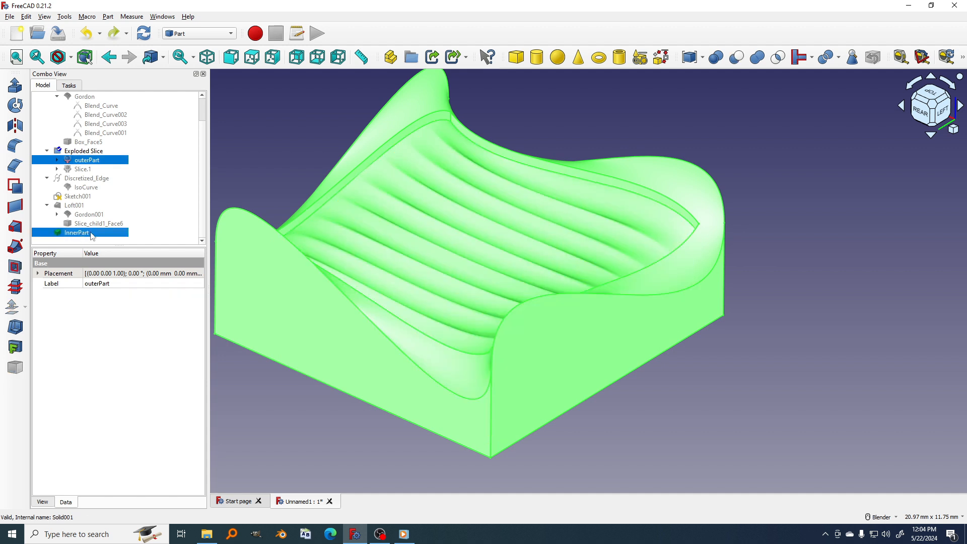
left_click(760, 64)
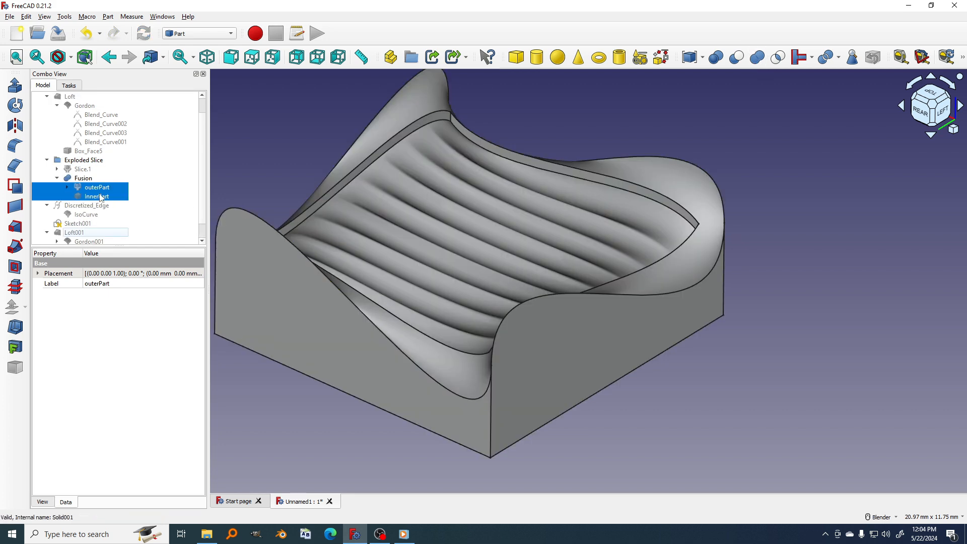
scroll(100, 197, "down", 1)
- Set the fusion's Refine property to true to merge the split faces on its underside
left_click(83, 160)
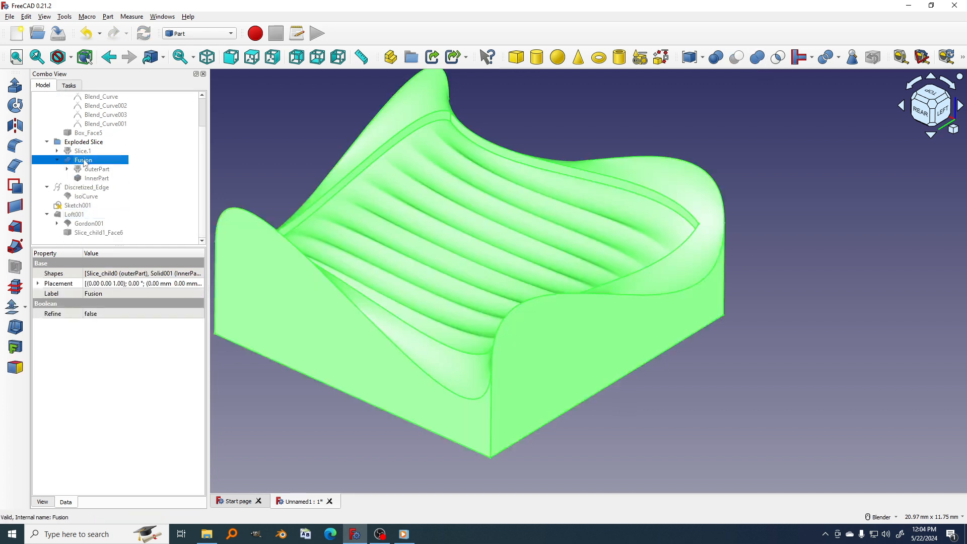
middle_click_drag(539, 265, 523, 295)
scroll(523, 295, "up", 2)
scroll(488, 271, "down", 2)
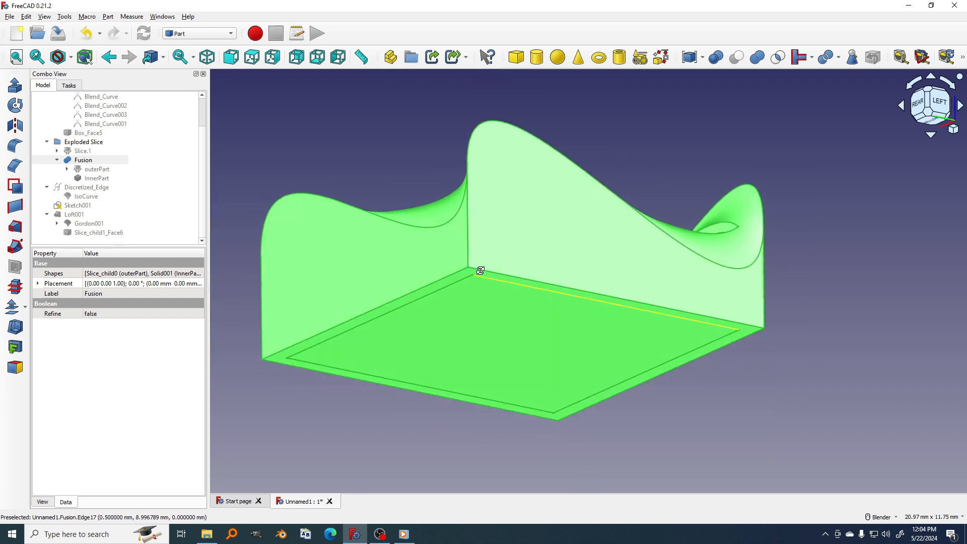
left_click(709, 357)
left_click(526, 269)
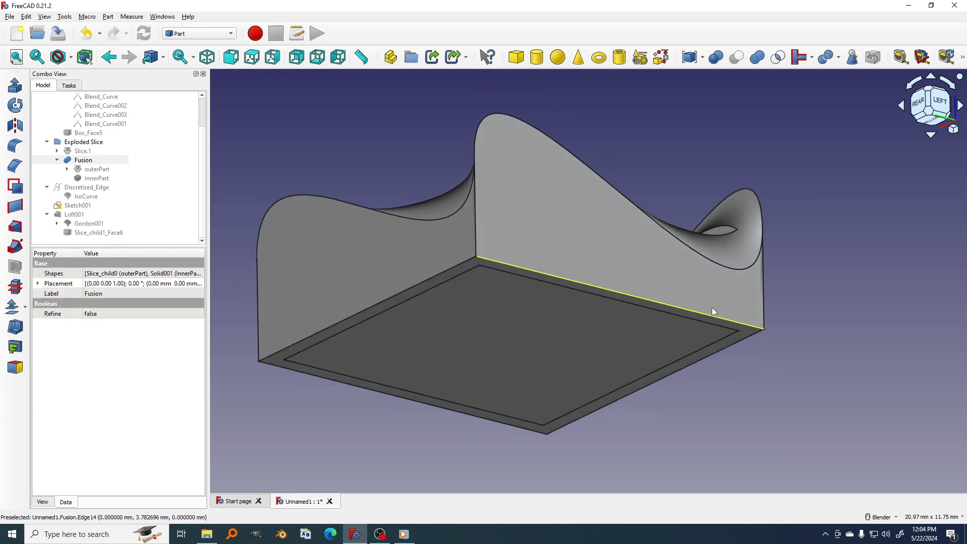
mouse_move(712, 306)
middle_mouse_down()
mouse_move(692, 280)
mouse_move(712, 304)
middle_mouse_up()
middle_click_drag(541, 221, 562, 272)
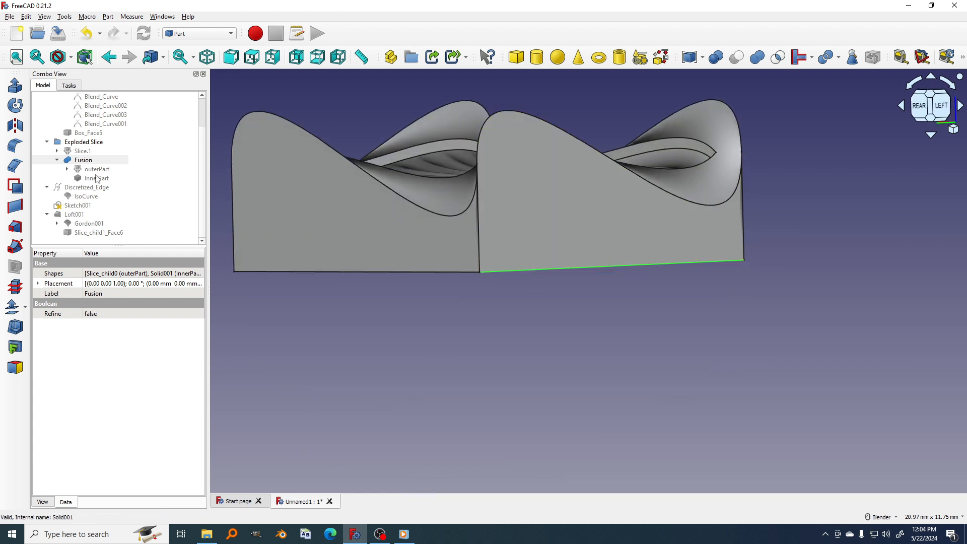
left_click(95, 314)
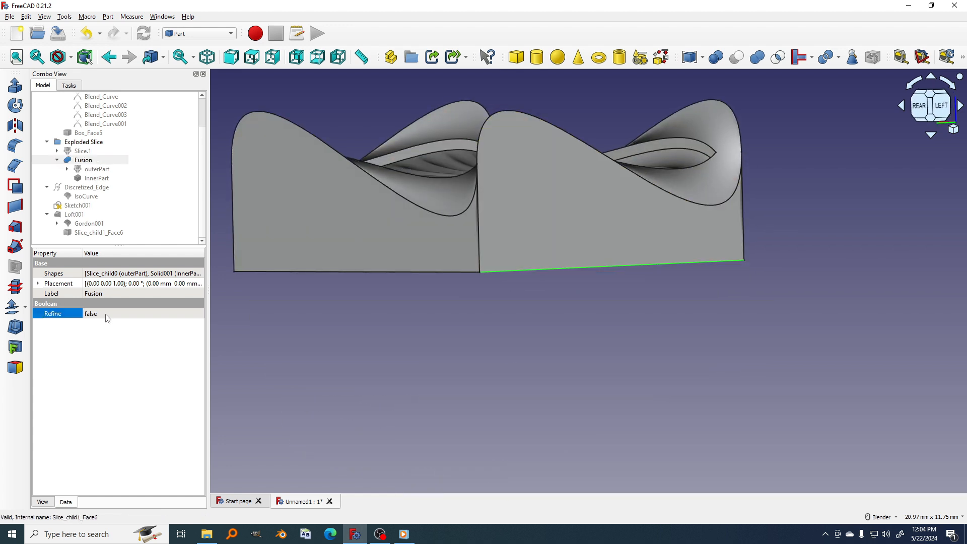
left_click(95, 313)
left_click(104, 325)
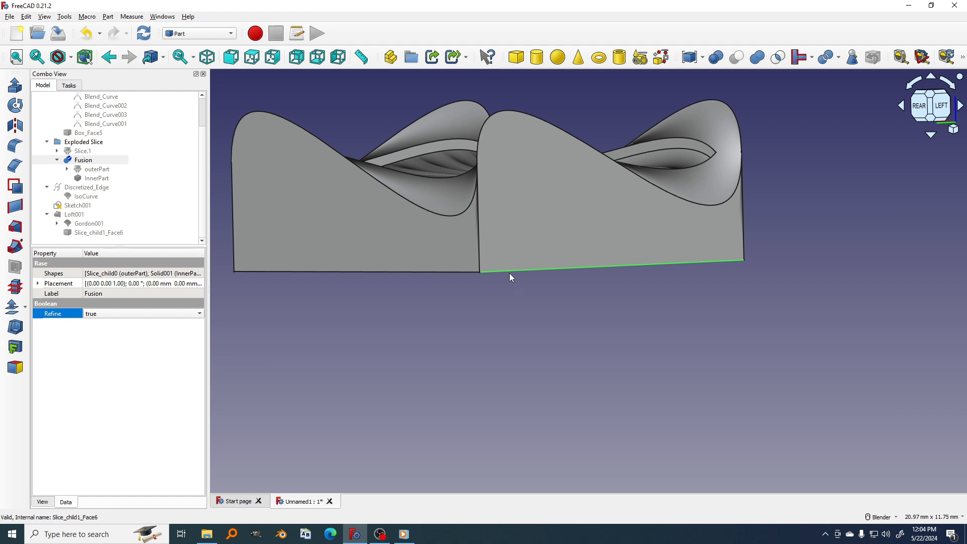
scroll(509, 273, "up", 1)
scroll(509, 273, "down", 1)
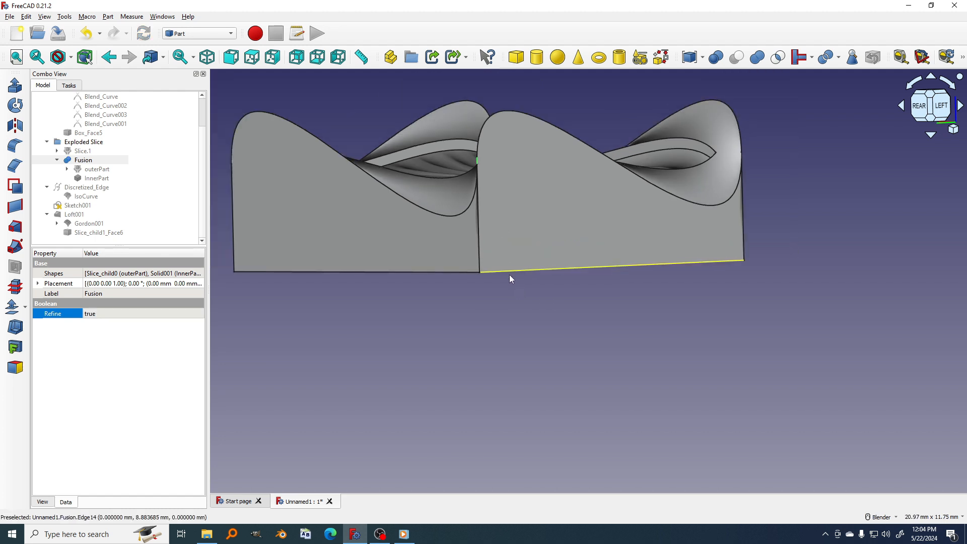
- Fillet the four bottom edges of the fused solid with a constant 0.20 mm radius
middle_click_drag(509, 274, 615, 327)
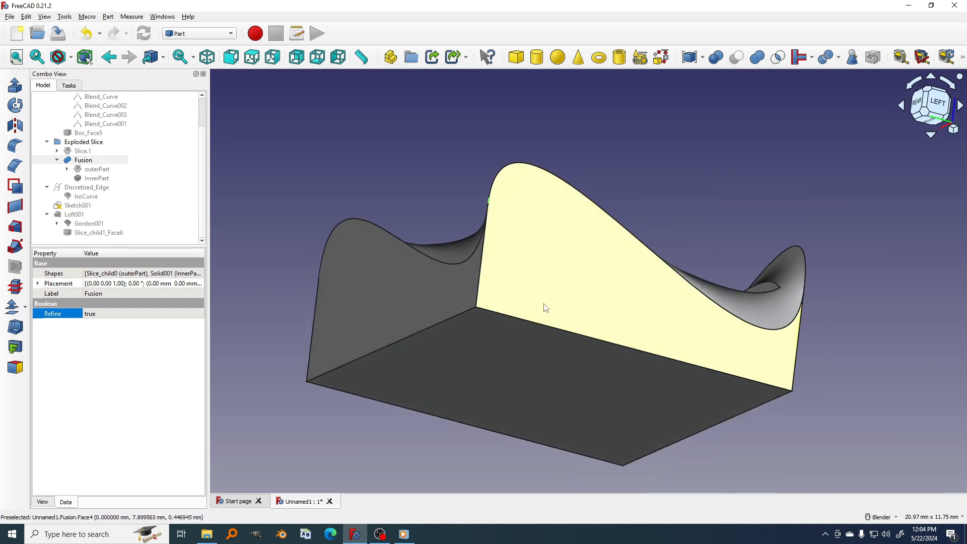
mouse_move(545, 308)
middle_mouse_down()
mouse_move(626, 358)
mouse_move(556, 317)
middle_mouse_up()
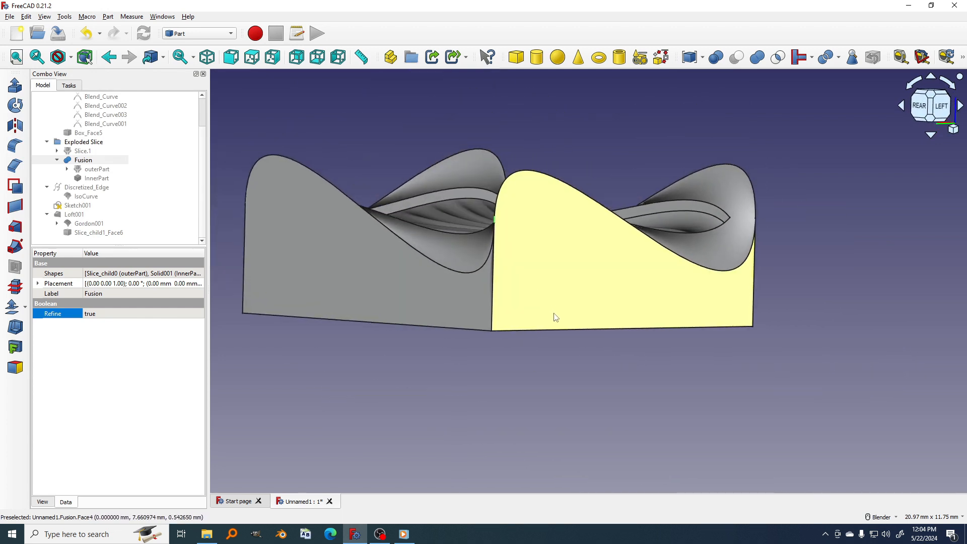
double_click(555, 327)
middle_click_drag(466, 318, 486, 306)
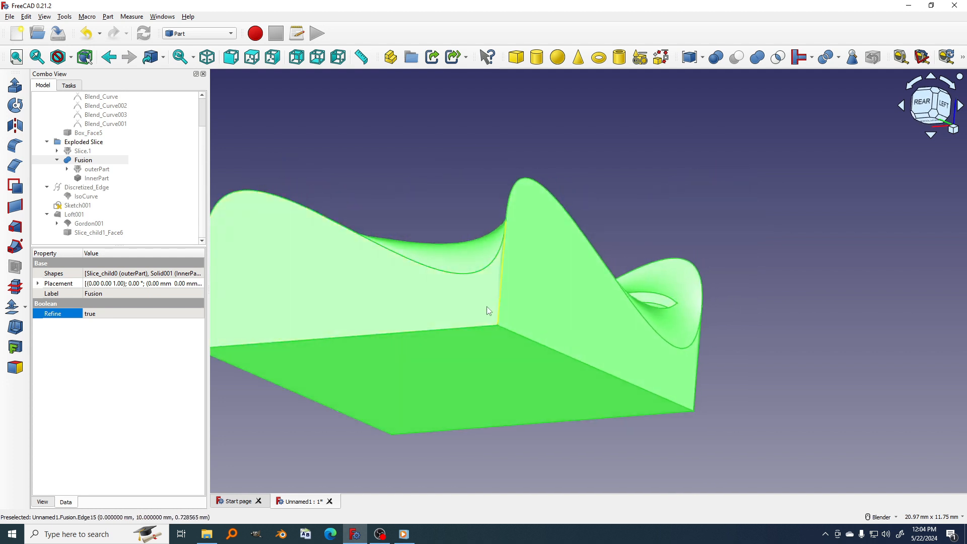
left_click(553, 352)
left_click(456, 330, "ctrl")
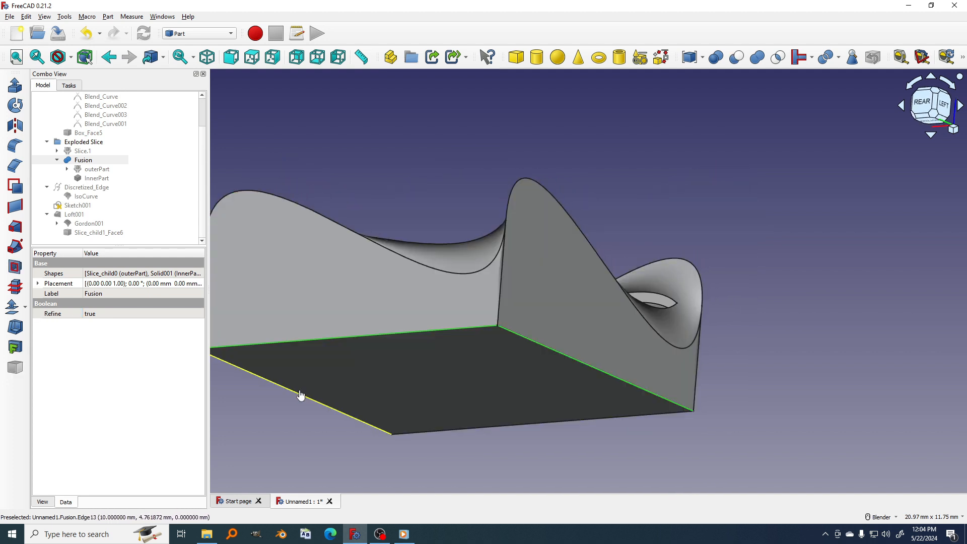
left_click(343, 415, "ctrl")
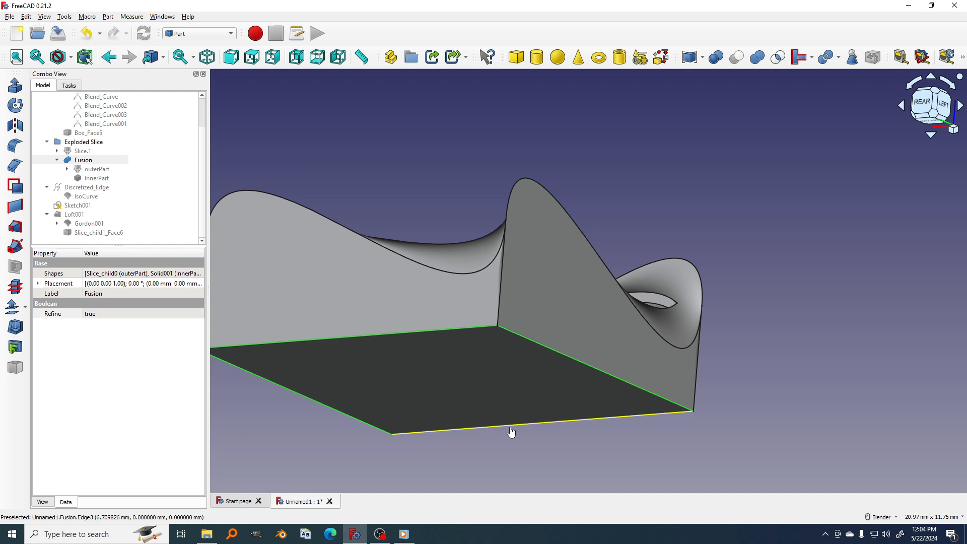
middle_click_drag(511, 432, 309, 347)
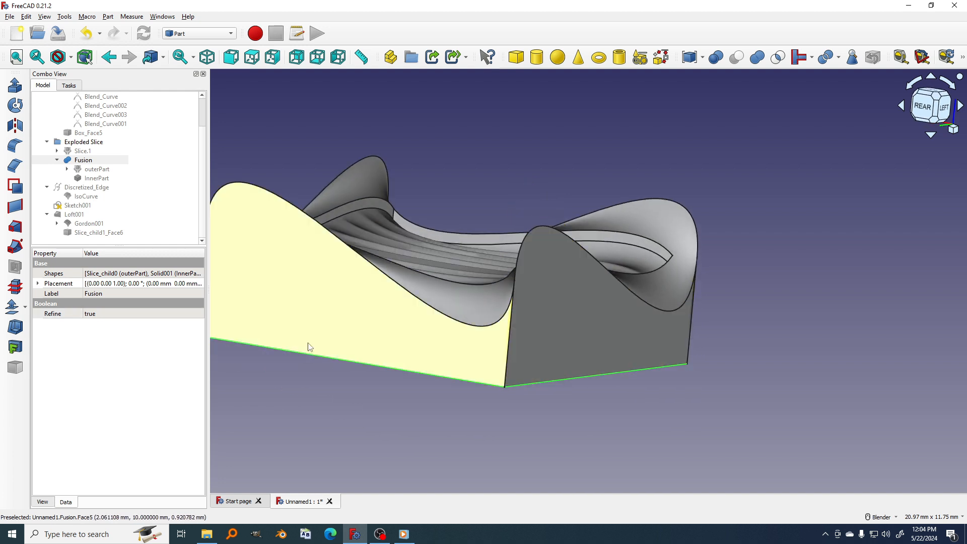
left_click(14, 146)
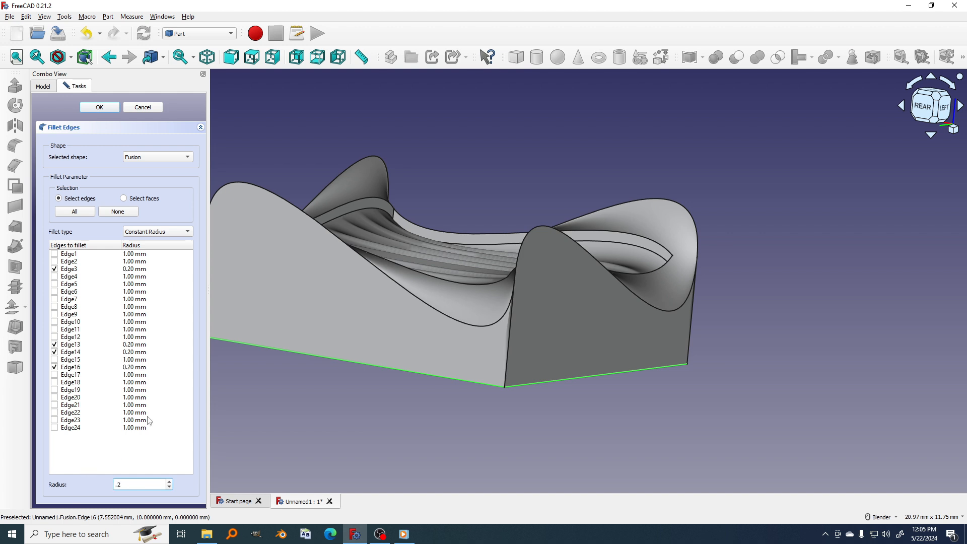
left_click(99, 107)
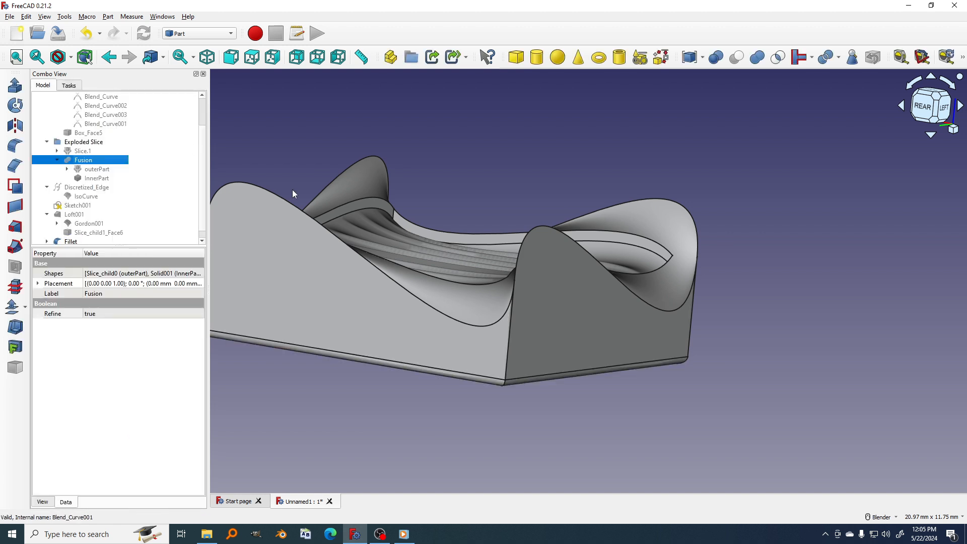
- Fillet the four upper rim edges of the recess around the rippled surface
middle_click_drag(548, 347, 679, 361)
left_click(660, 315)
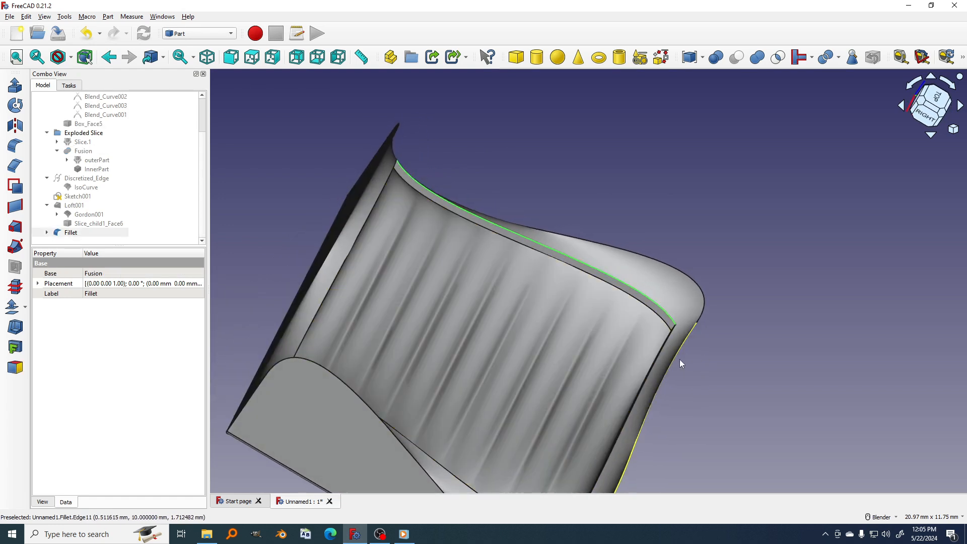
middle_click_drag(582, 398, 294, 326)
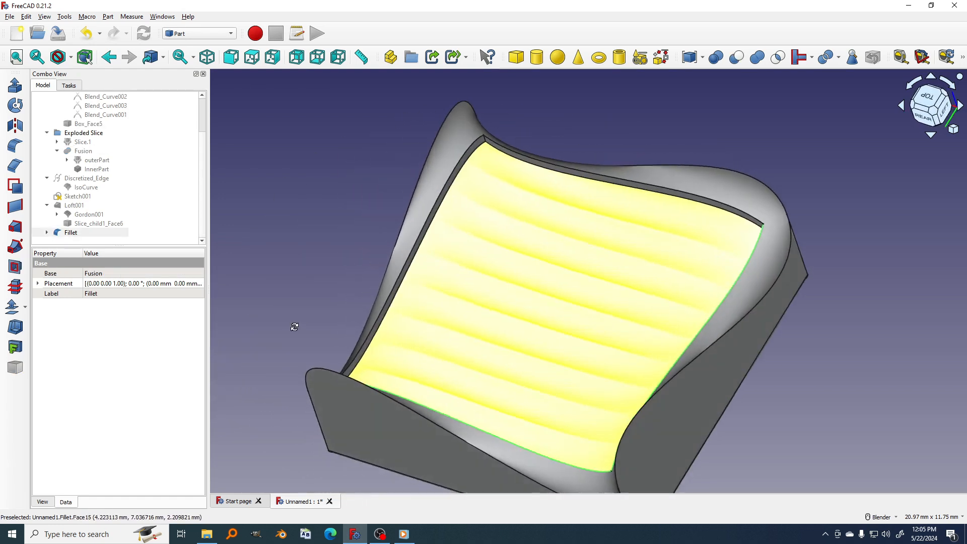
left_click(665, 194, "ctrl")
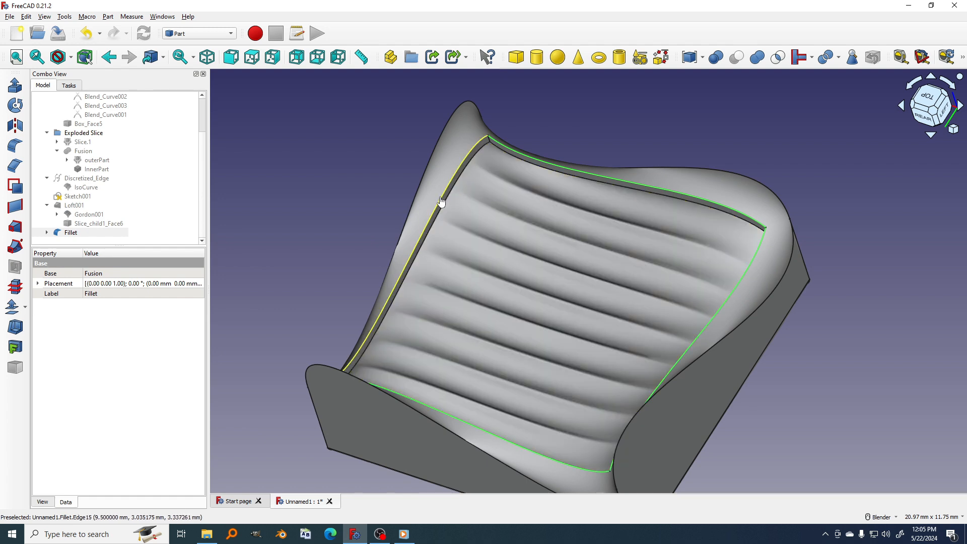
mouse_move(432, 284)
middle_mouse_down()
mouse_move(416, 306)
mouse_move(438, 276)
middle_mouse_up()
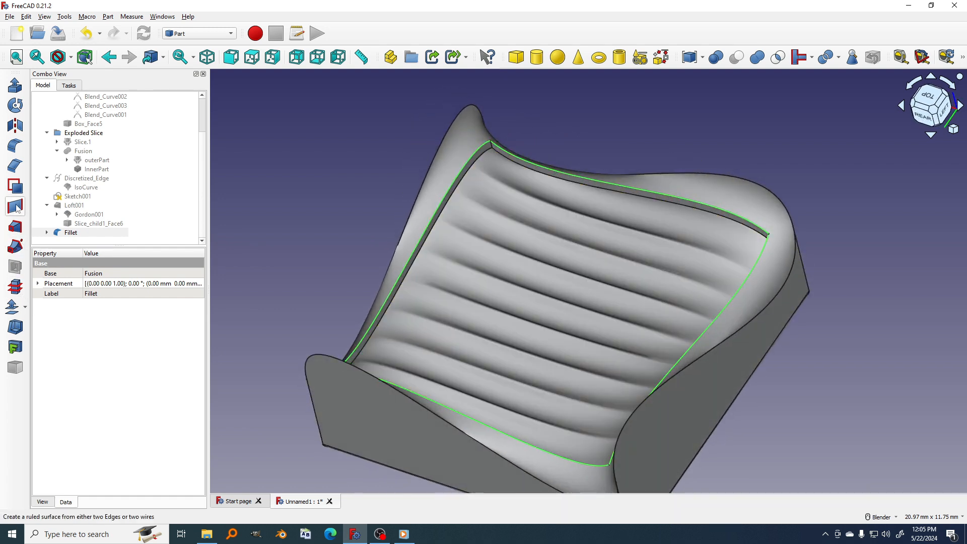
left_click(15, 146)
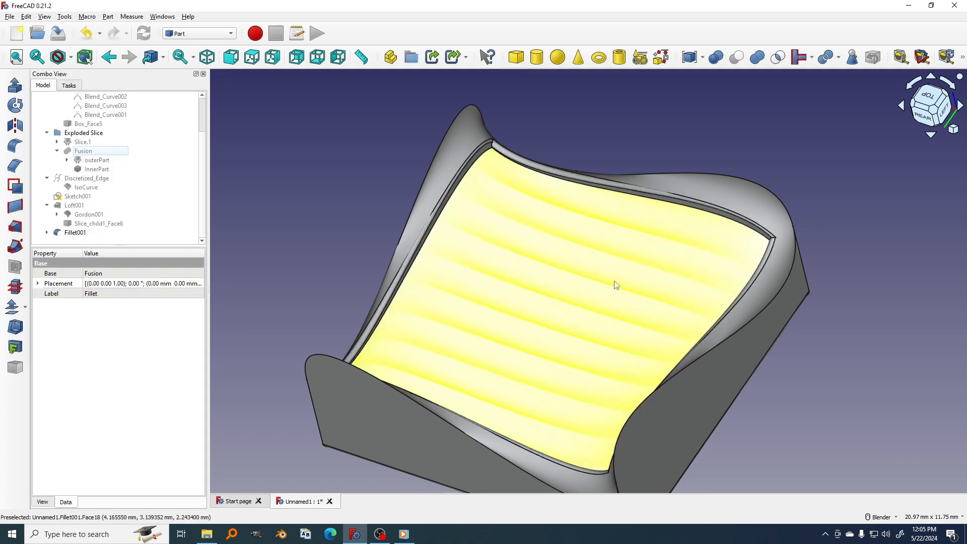
- Save the document as NewDesign in FreeCAD Document format
middle_click_drag(580, 397, 590, 380)
scroll(740, 332, "down", 3)
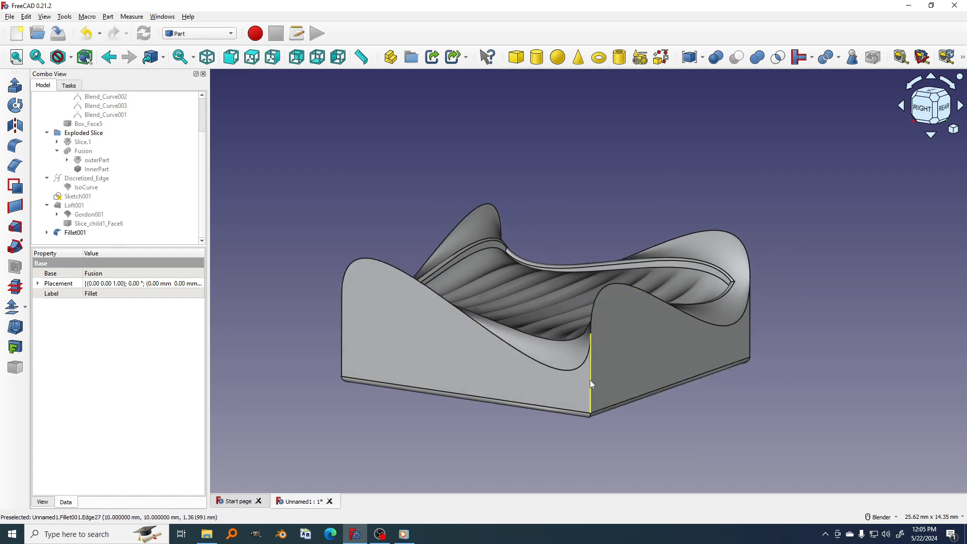
left_click(590, 380)
scroll(647, 353, "up", 2)
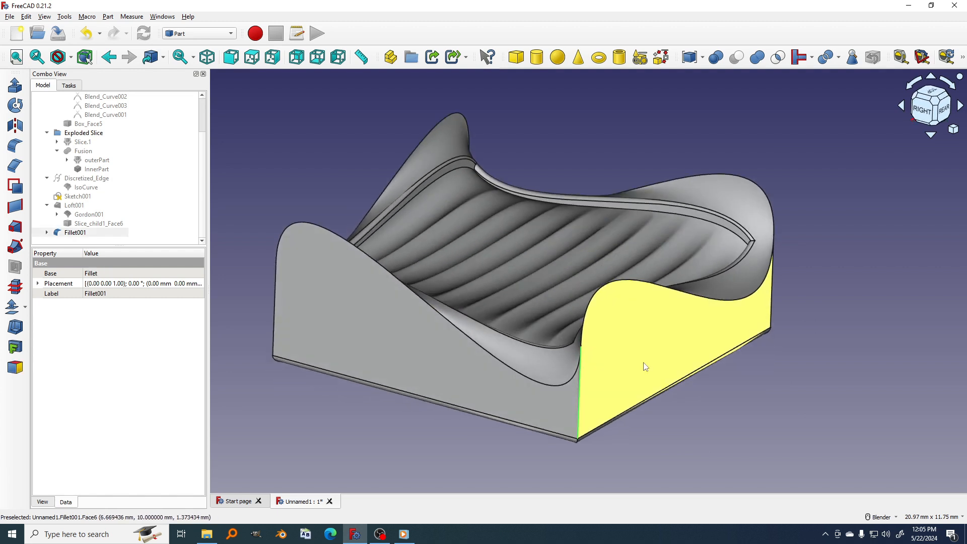
key("ctrl+s")
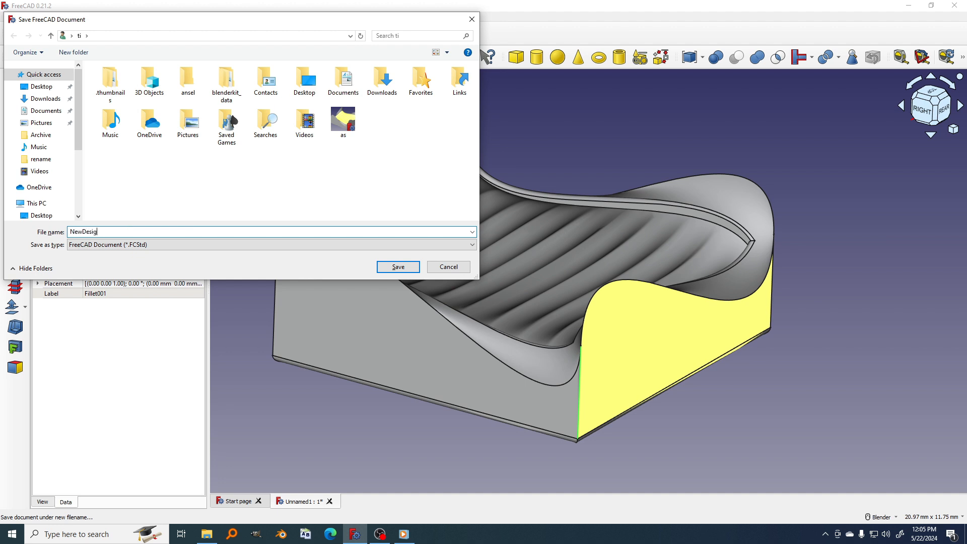
key("Return")
middle_click_drag(236, 243, 319, 265)
scroll(517, 302, "up", 2)
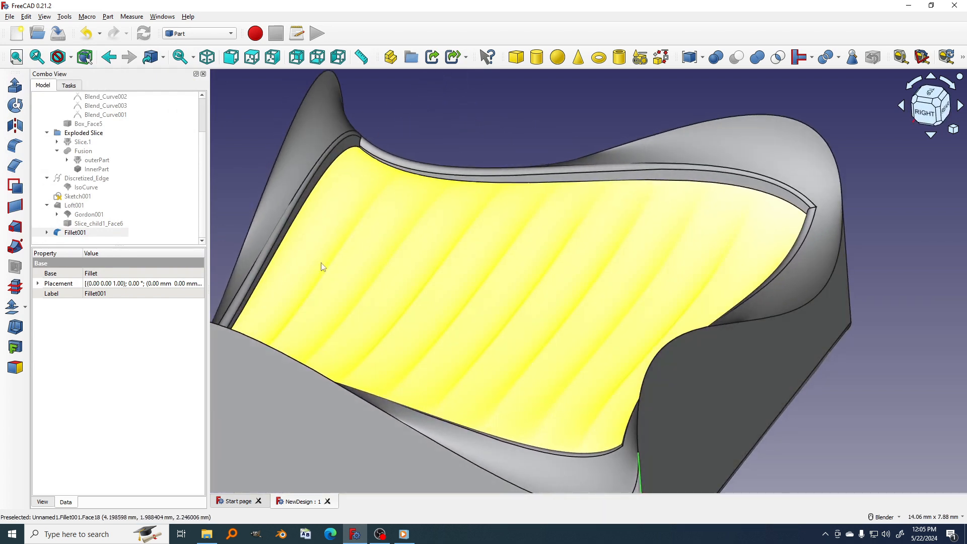
scroll(413, 285, "down", 3)
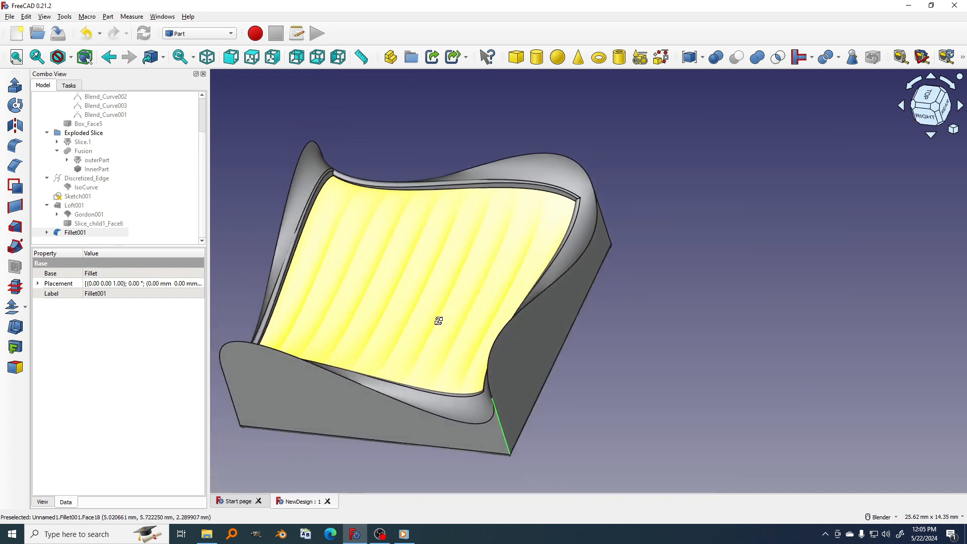